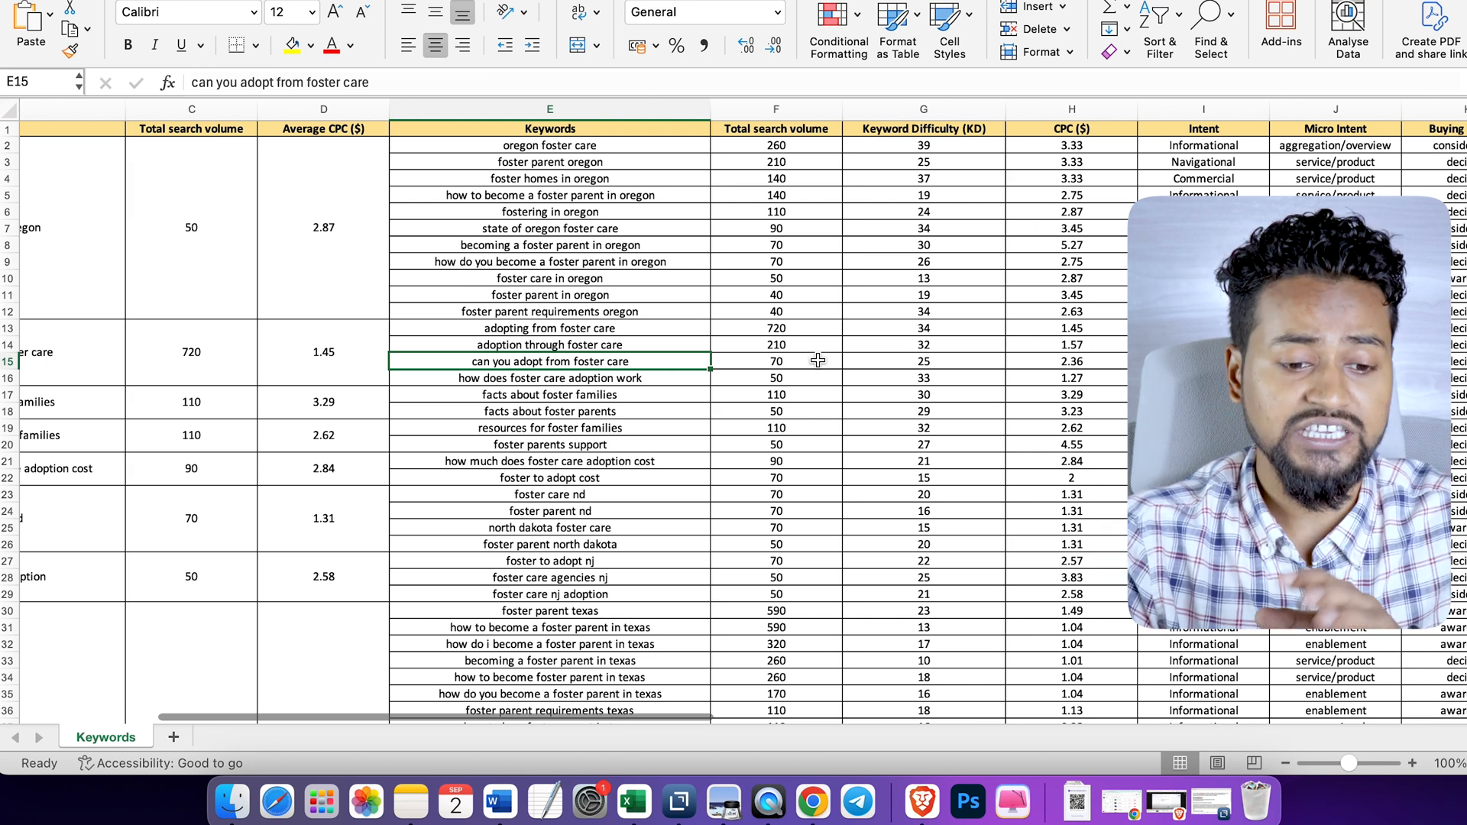
# - Look over the foster care keyword sheet, from topics and clusters to search volume, difficulty, CPC, intent and buying journey
pyautogui.hscroll(5, 818, 360)
pyautogui.hscroll(2, 817, 360)
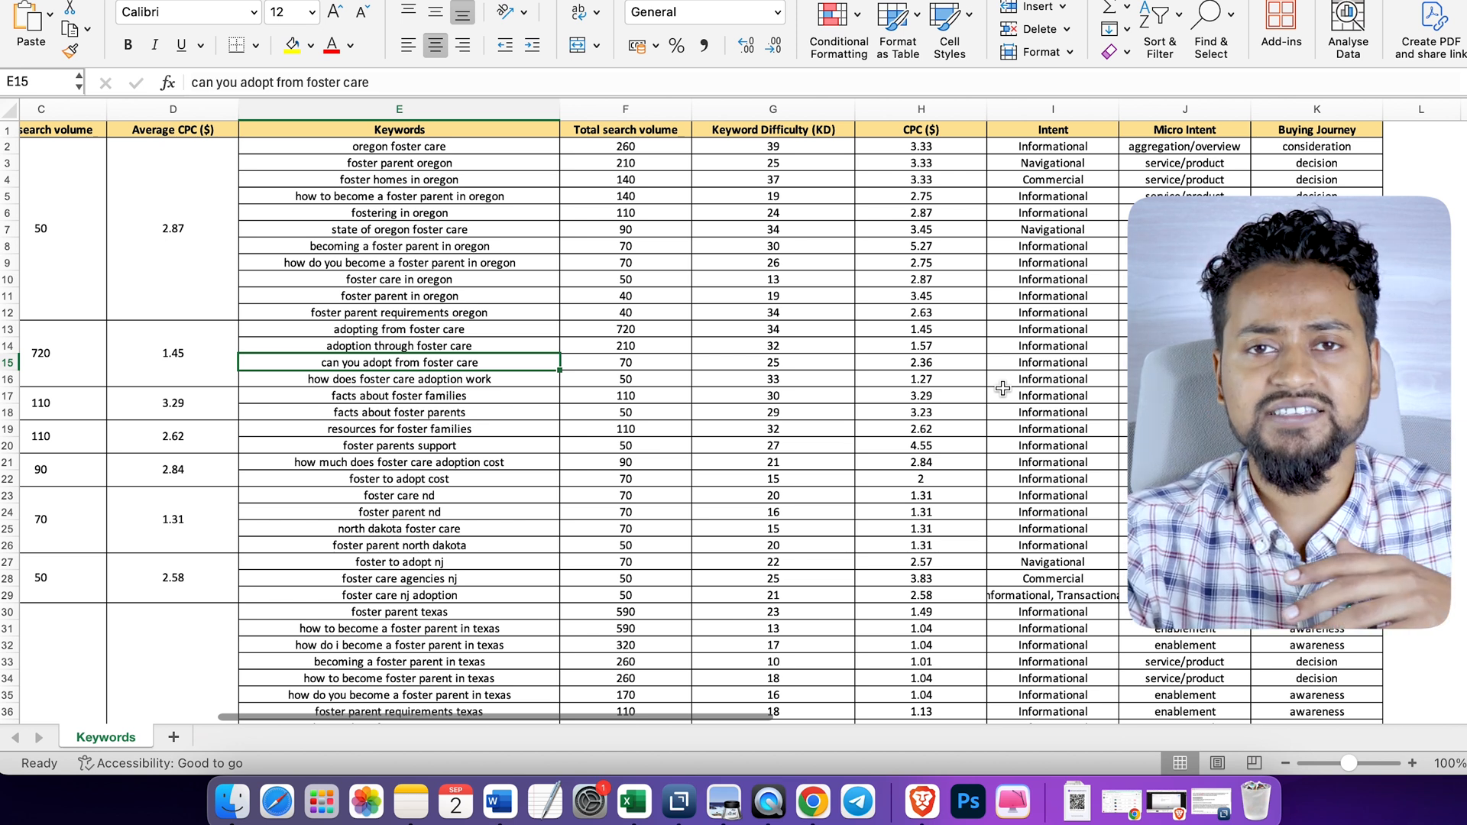
pyautogui.hscroll(-20, 886, 342)
pyautogui.hscroll(3, 886, 343)
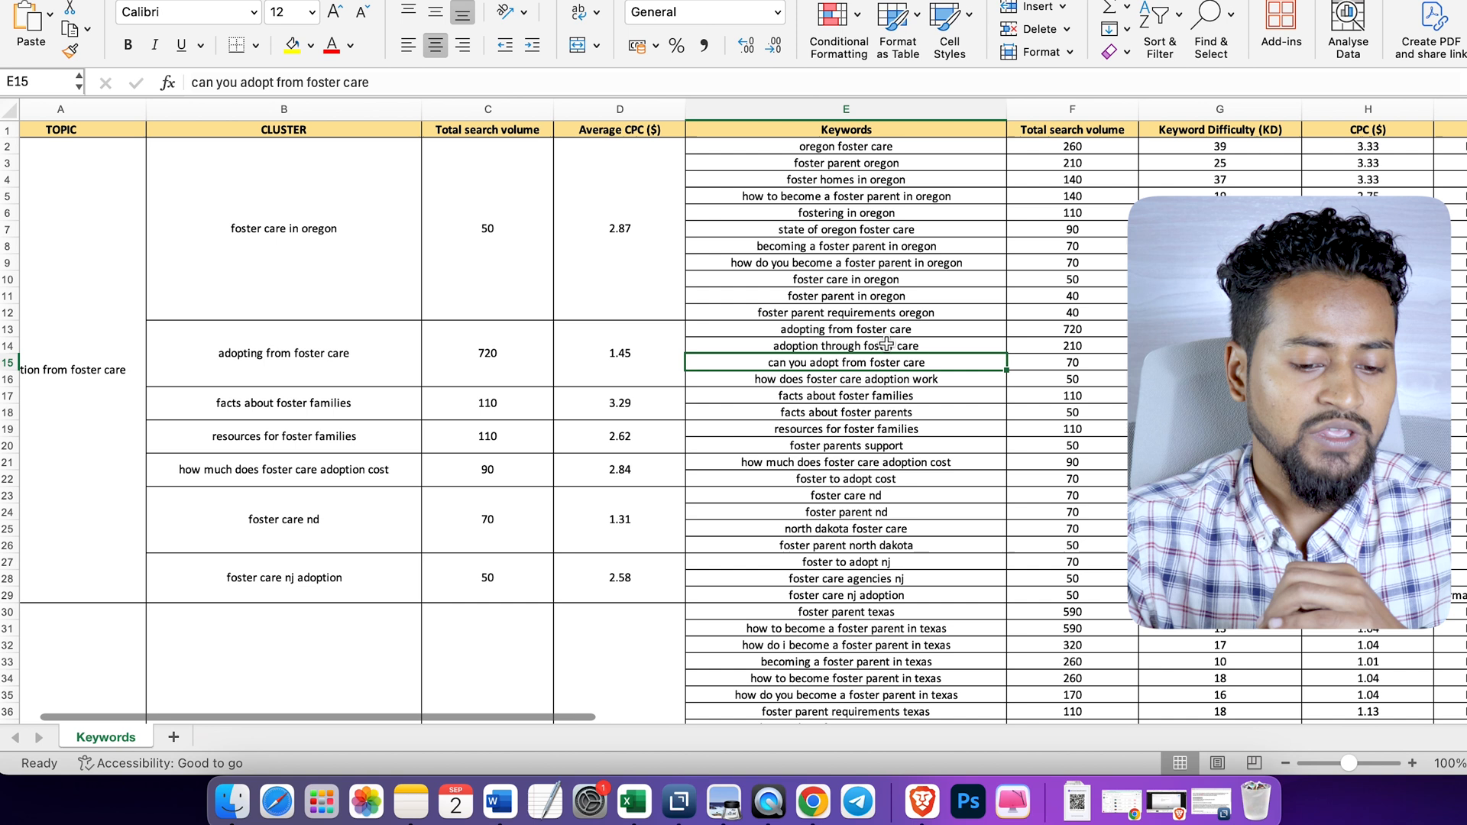
pyautogui.click(1113, 416)
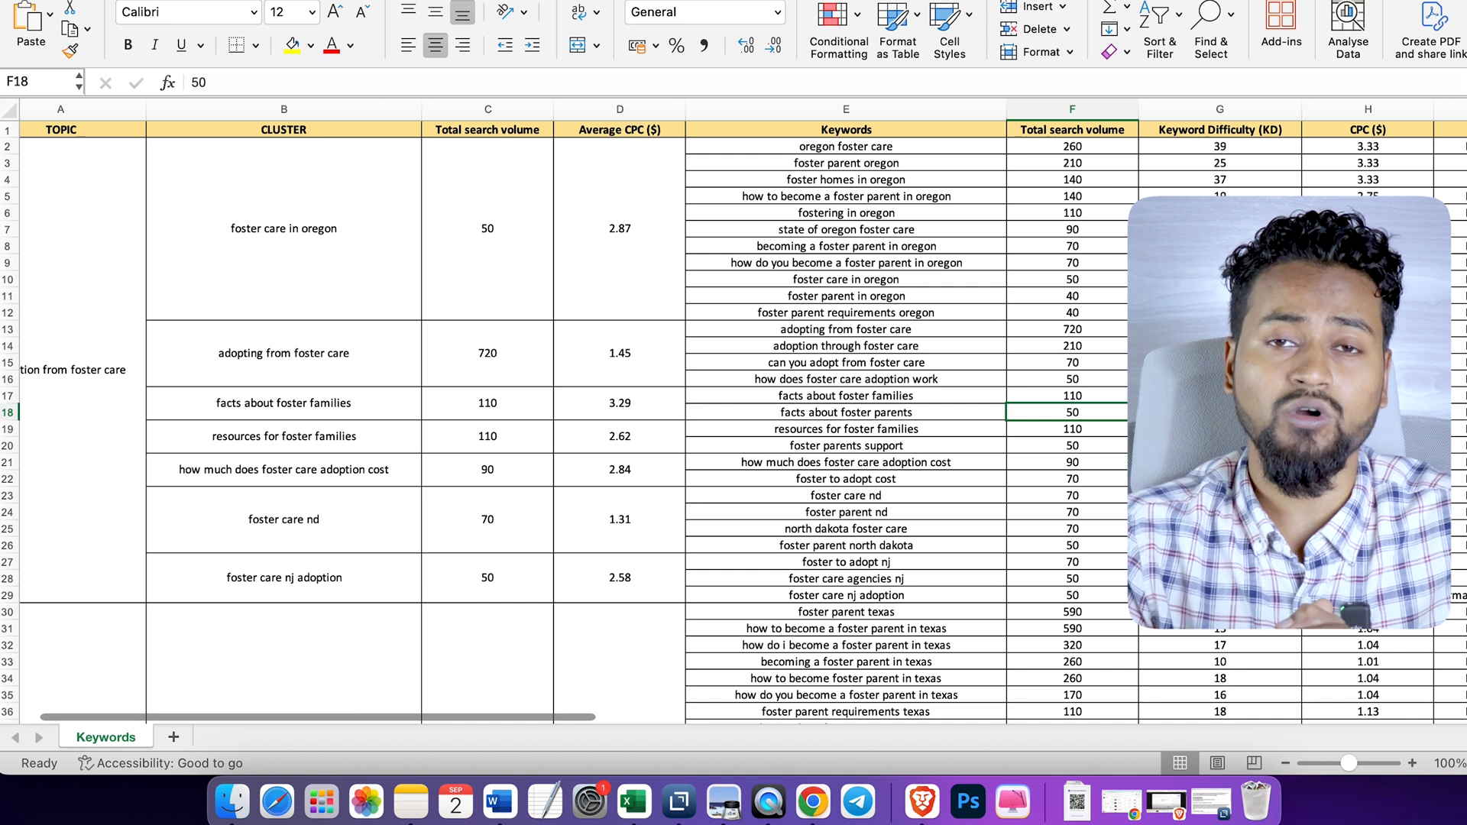
pyautogui.click(1219, 445)
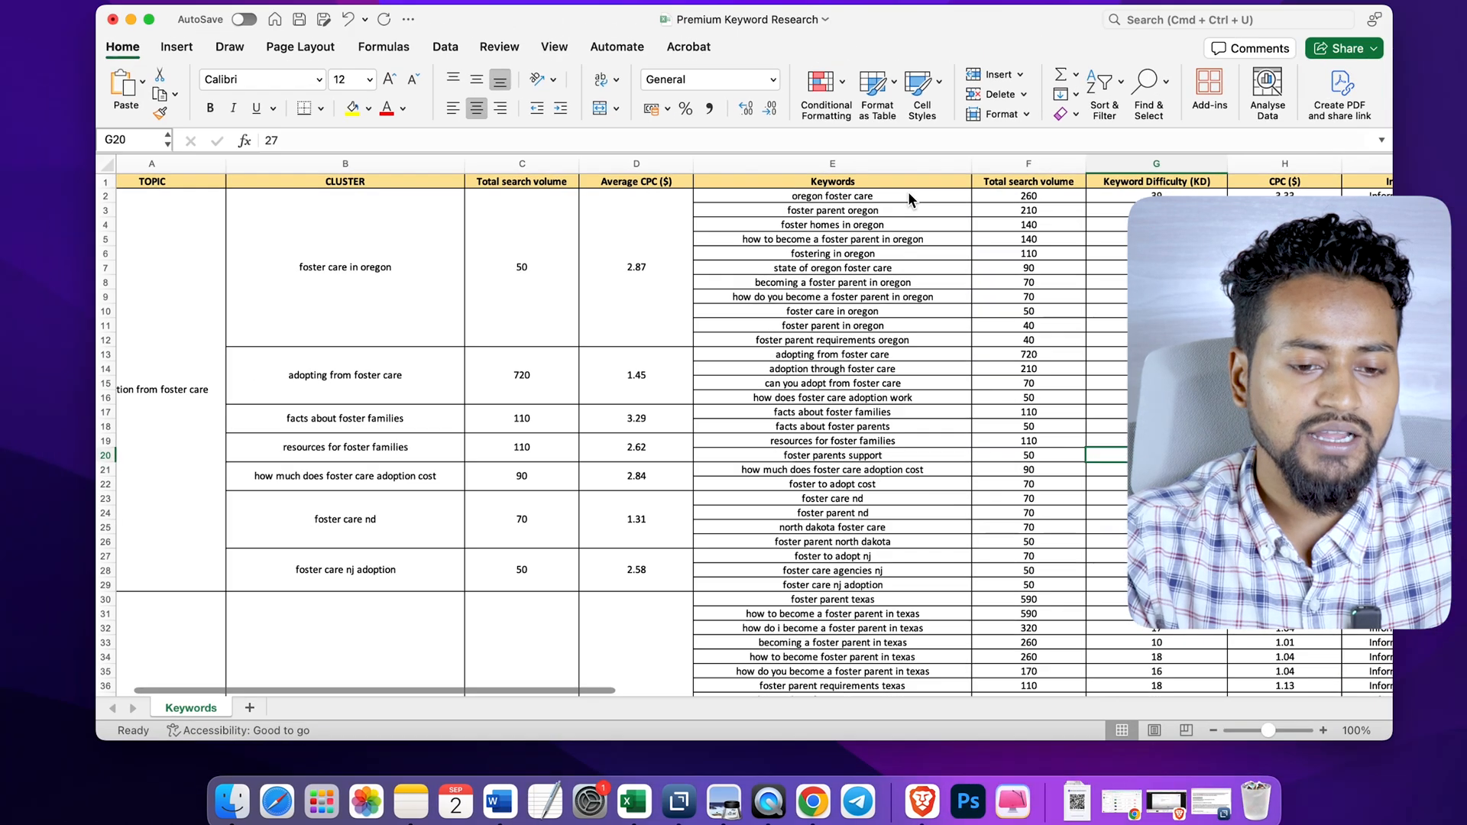
# - Switch to the browser window with the Every Child Indiana website and review its home page from the hero banner to the footer
pyautogui.hotkey('ctrl', 'Up')
pyautogui.click(773, 11)
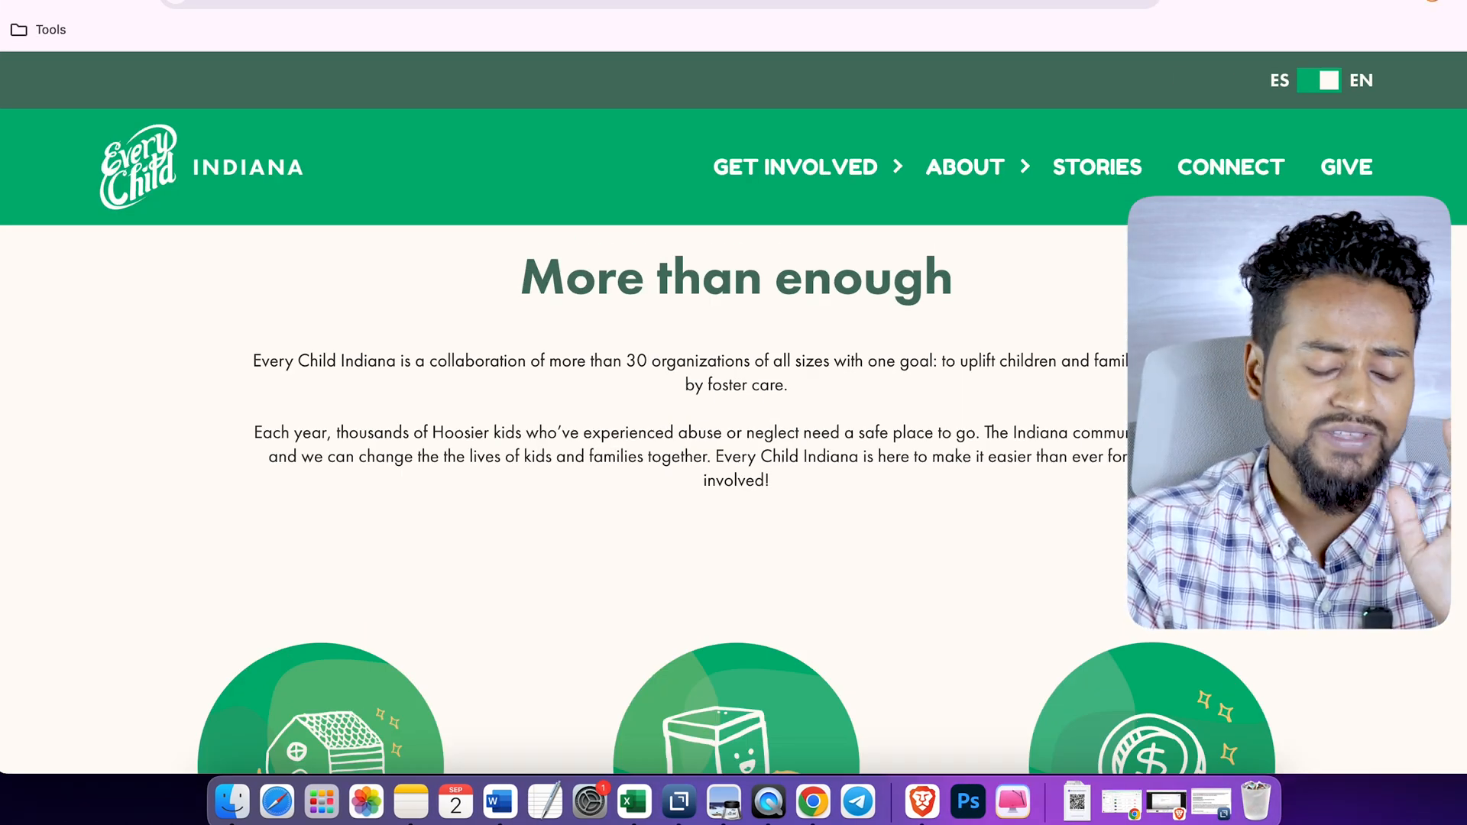
pyautogui.scroll(-1, 734, 496)
pyautogui.scroll(10, 733, 496)
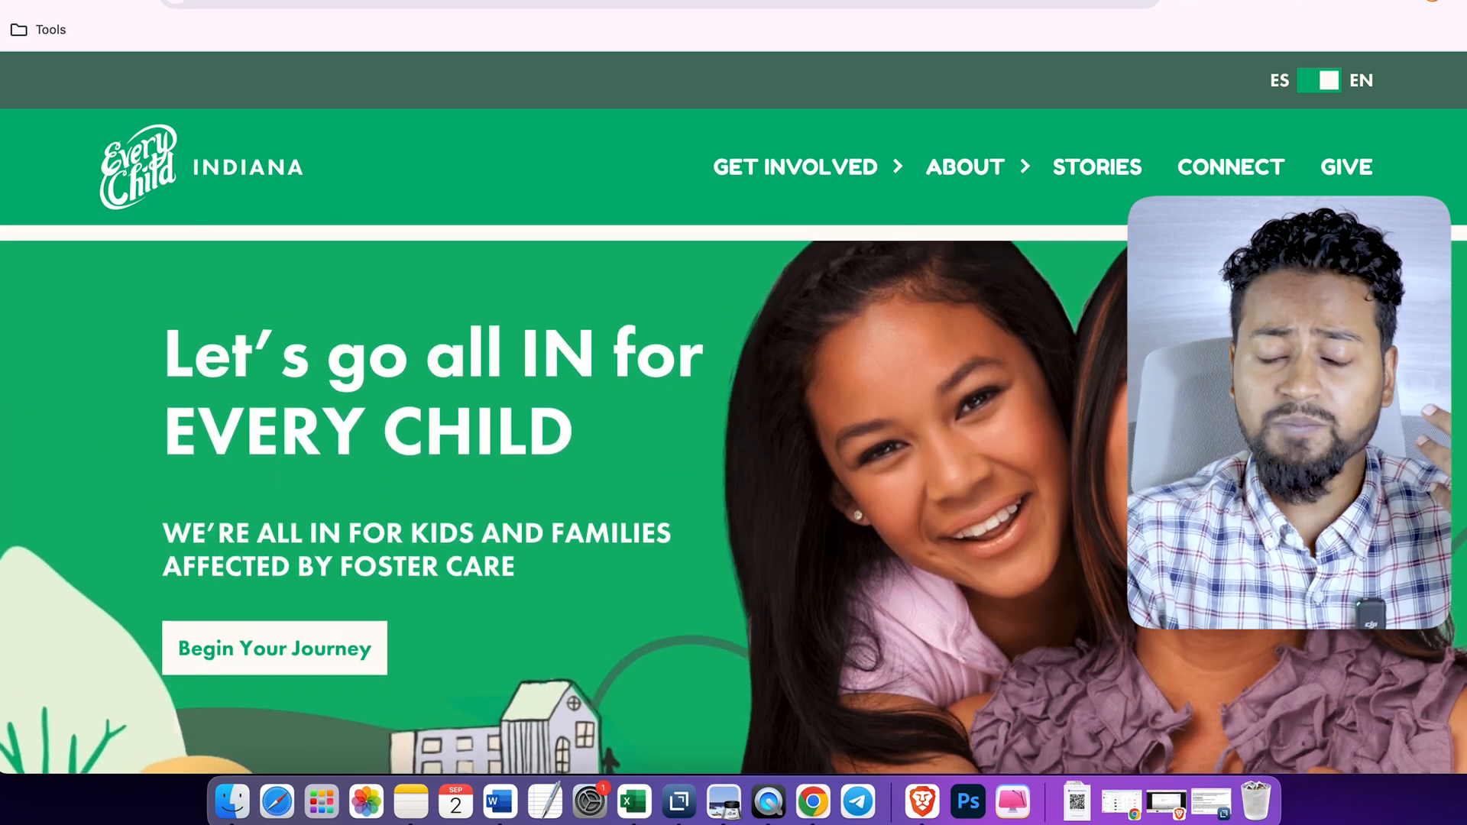
pyautogui.scroll(-1, 734, 497)
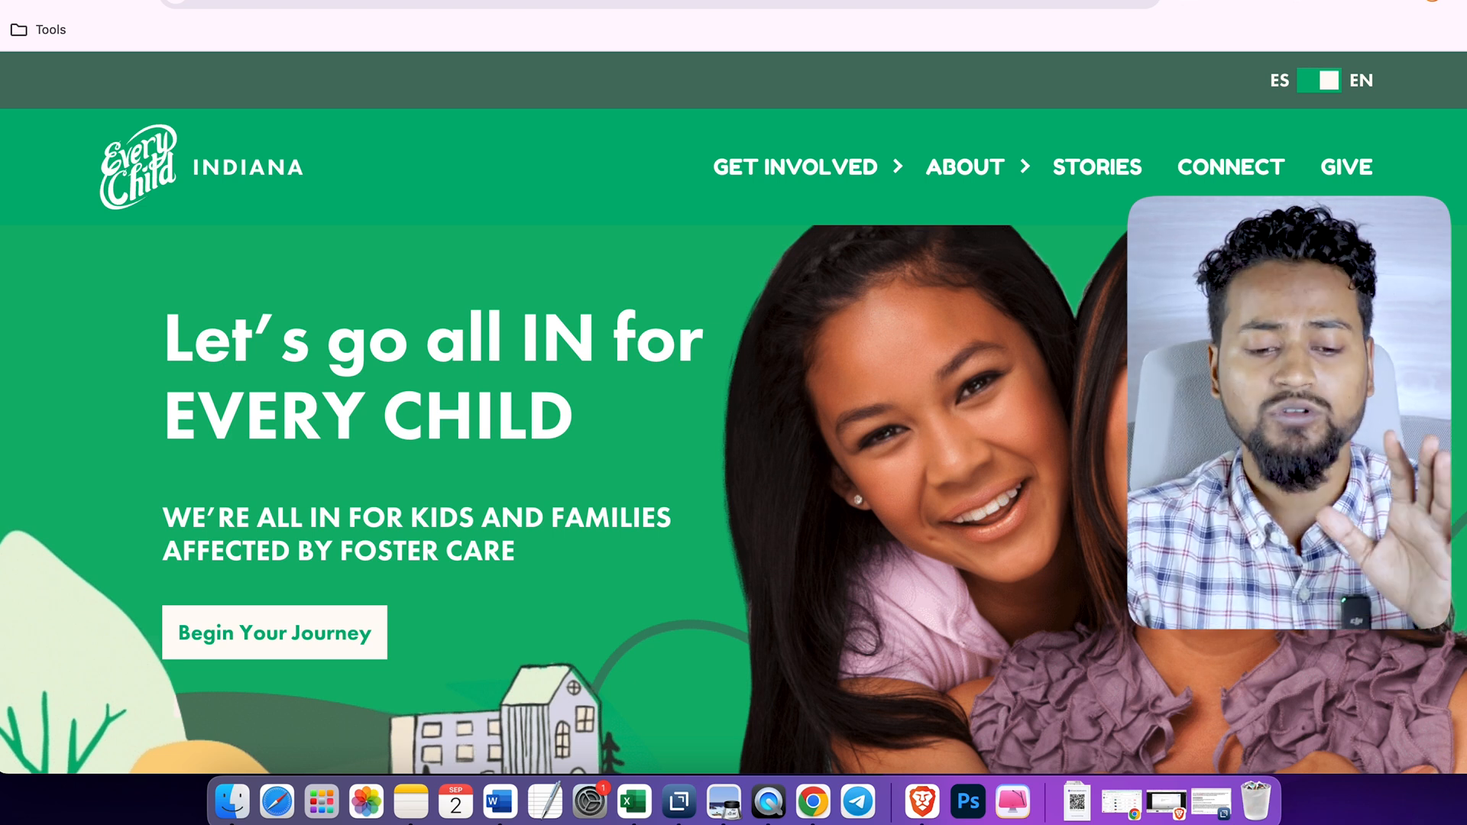
pyautogui.scroll(-5, 733, 500)
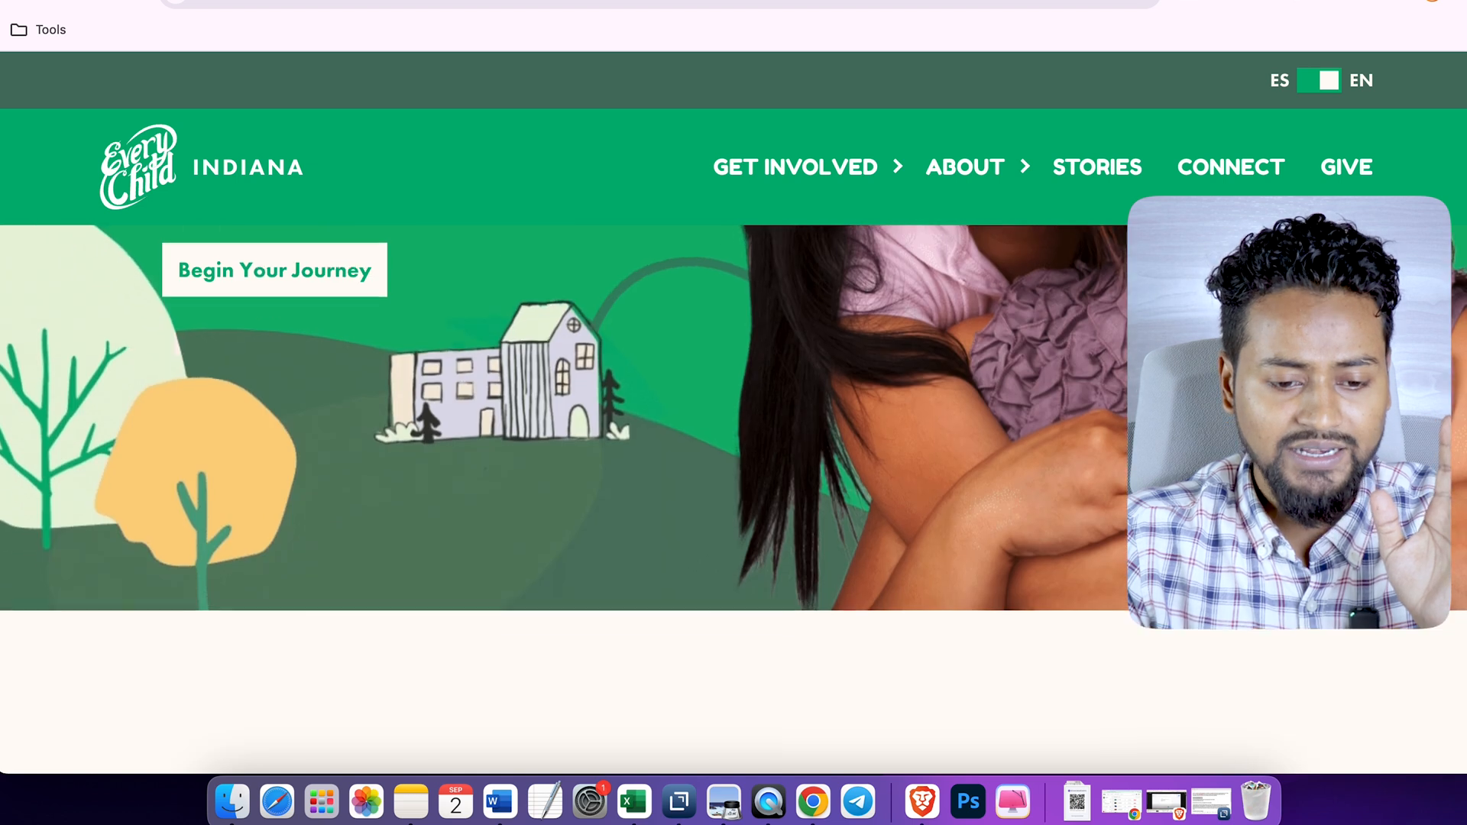
pyautogui.scroll(1, 734, 499)
pyautogui.scroll(4, 733, 500)
pyautogui.scroll(-1, 733, 499)
pyautogui.scroll(1, 733, 499)
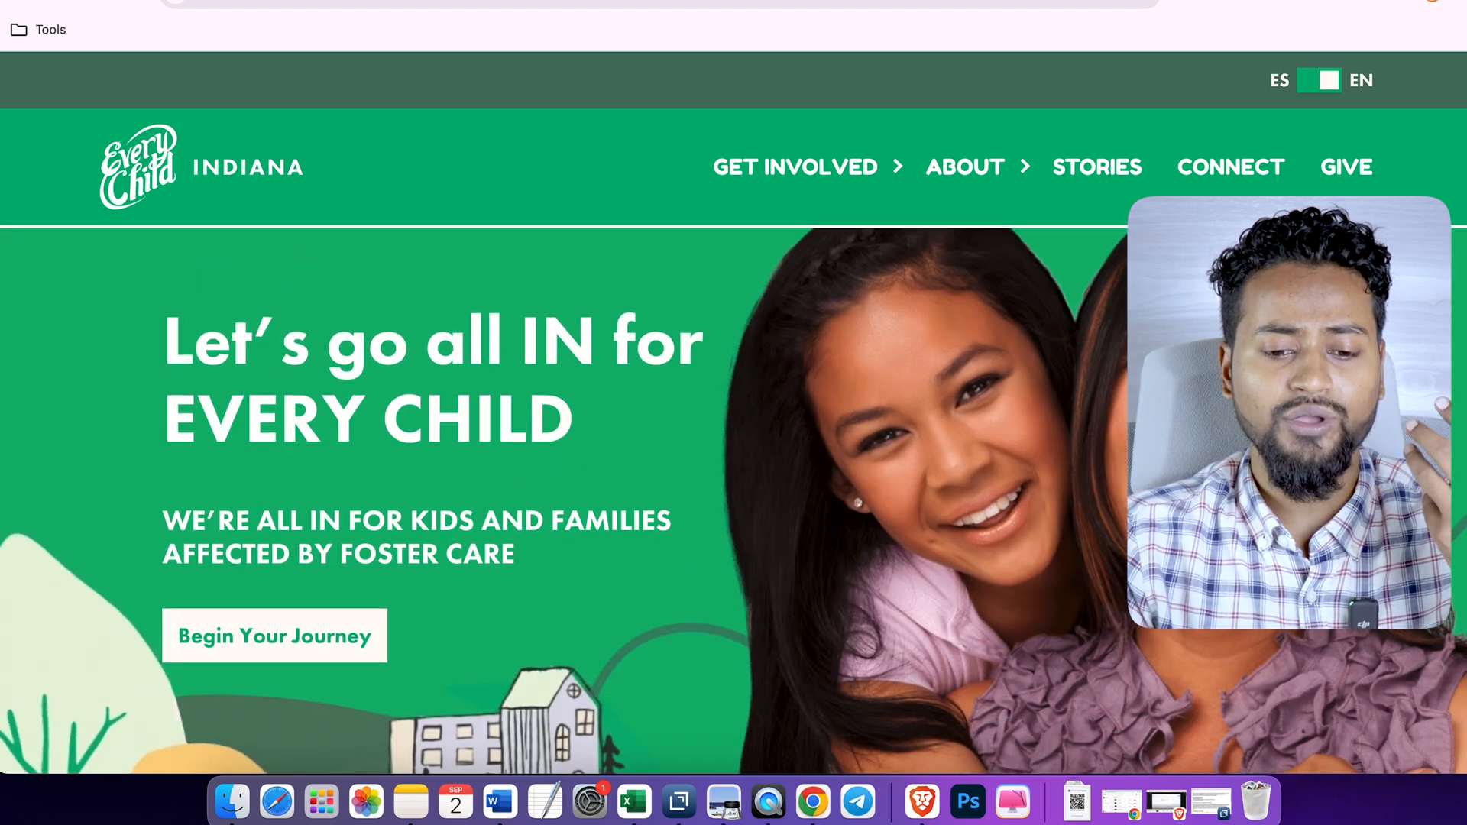
pyautogui.scroll(-3, 733, 499)
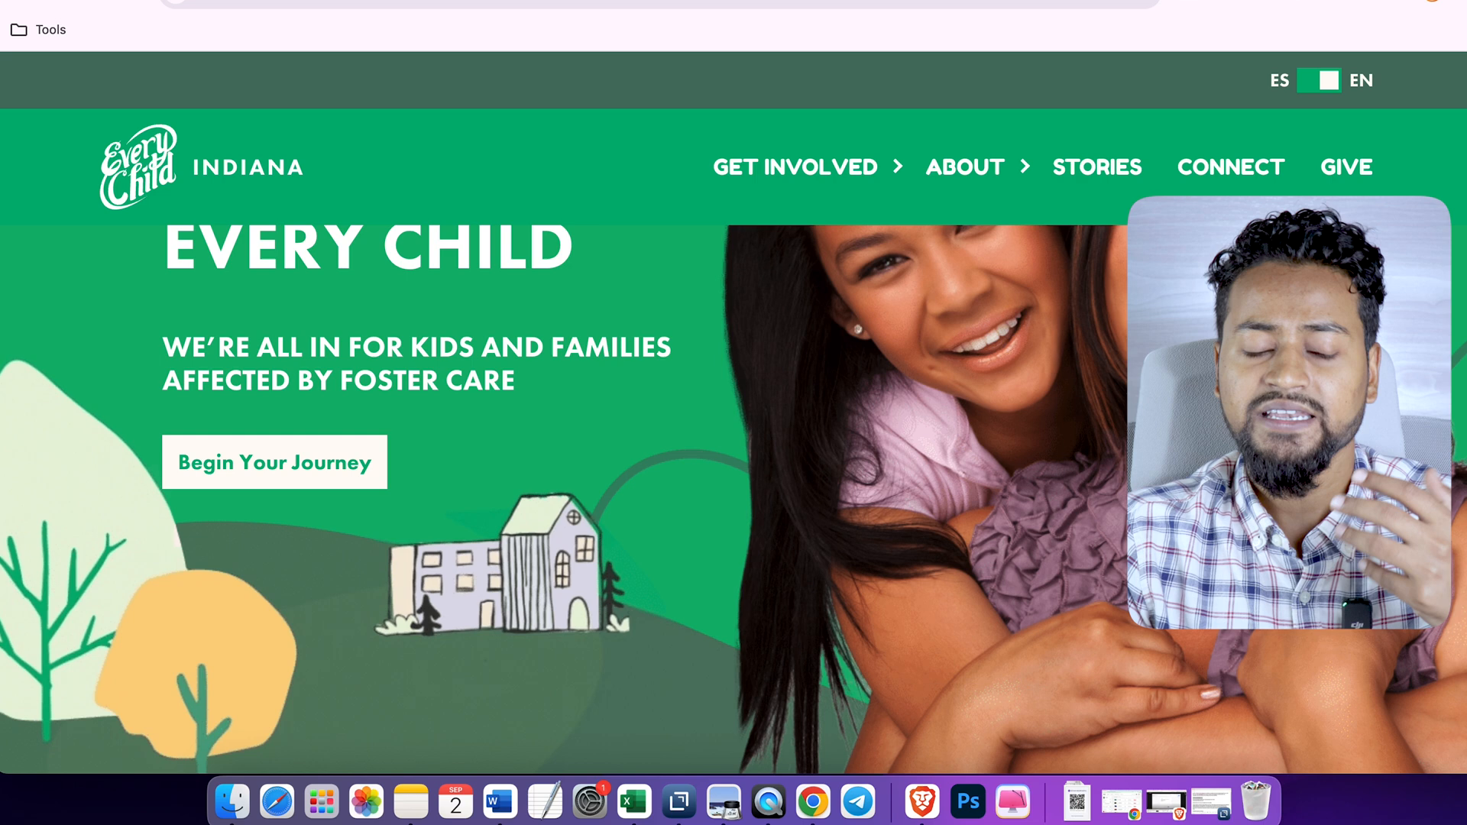
pyautogui.scroll(-7, 734, 499)
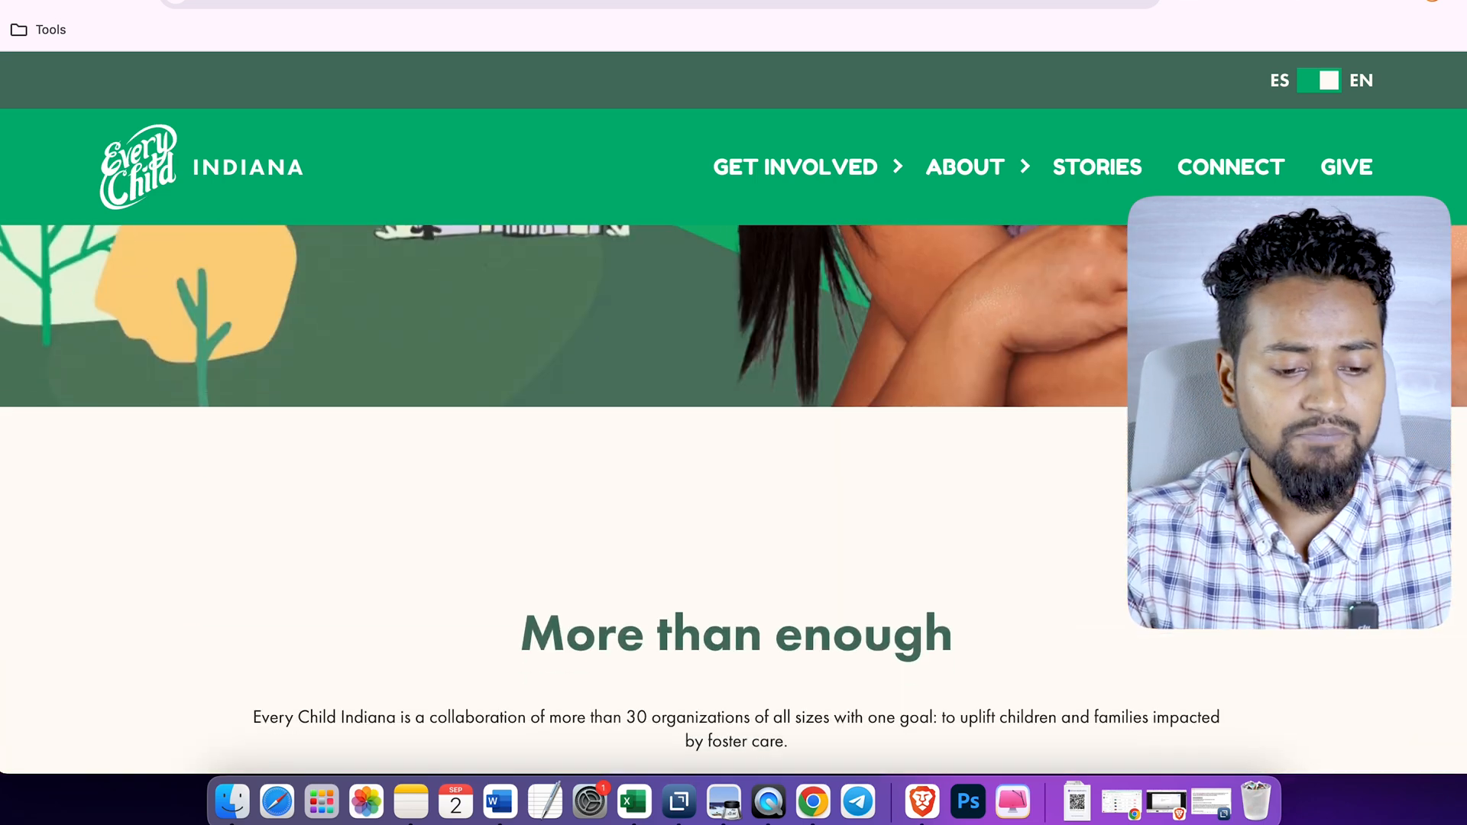
pyautogui.scroll(9, 733, 499)
pyautogui.scroll(-20, 733, 500)
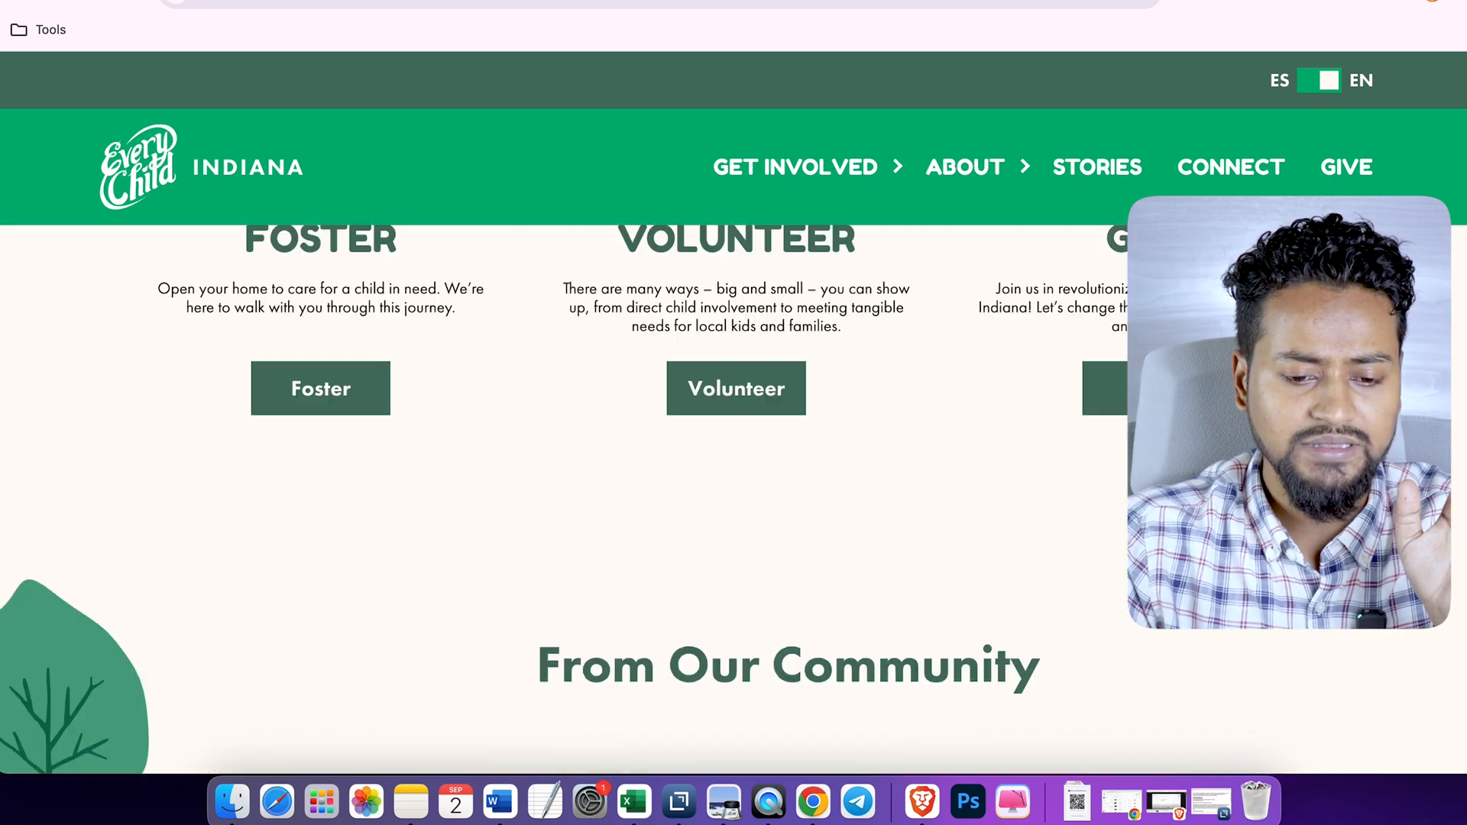
pyautogui.scroll(-12, 733, 500)
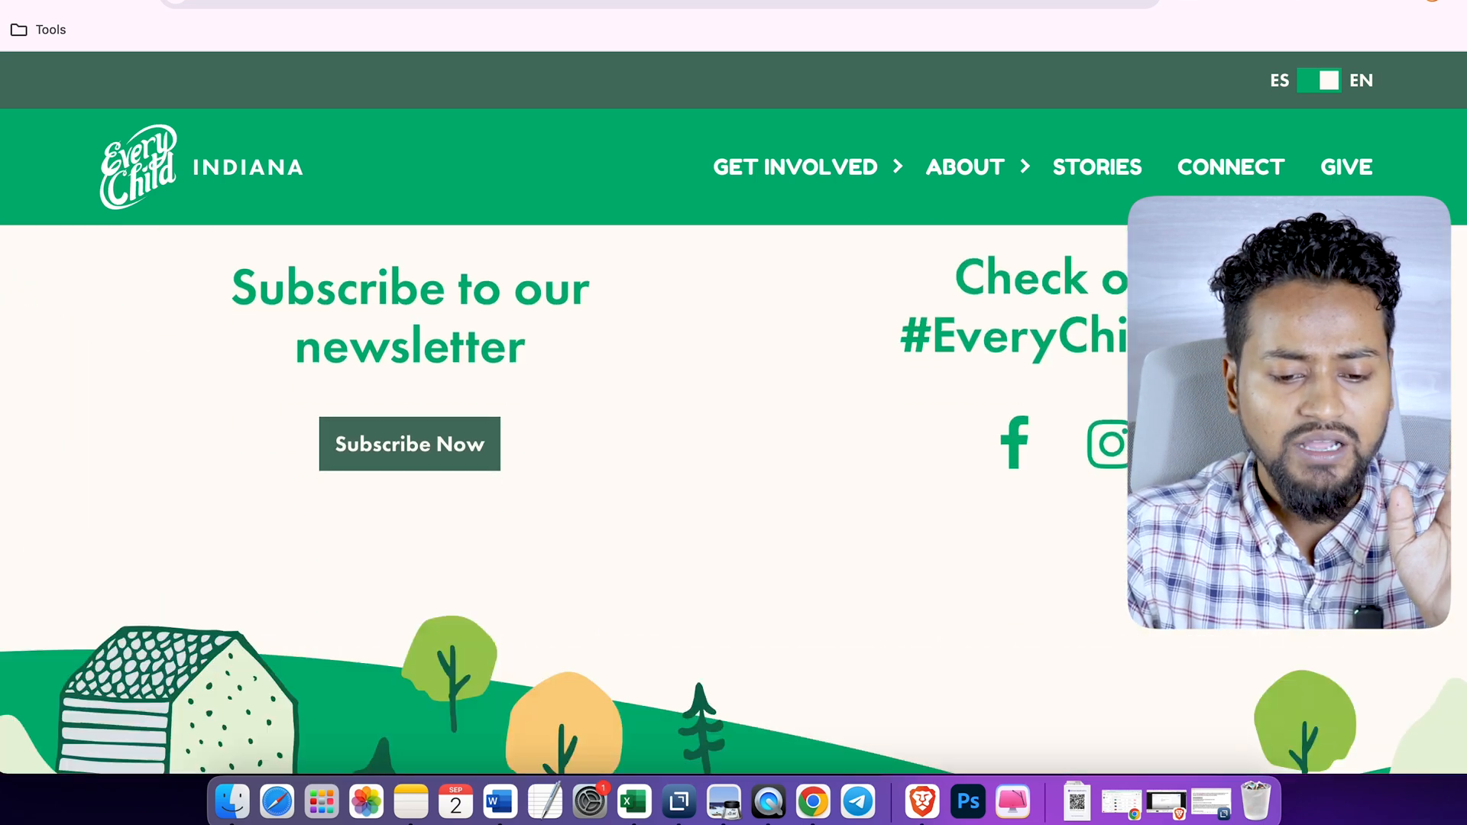
pyautogui.scroll(-8, 734, 499)
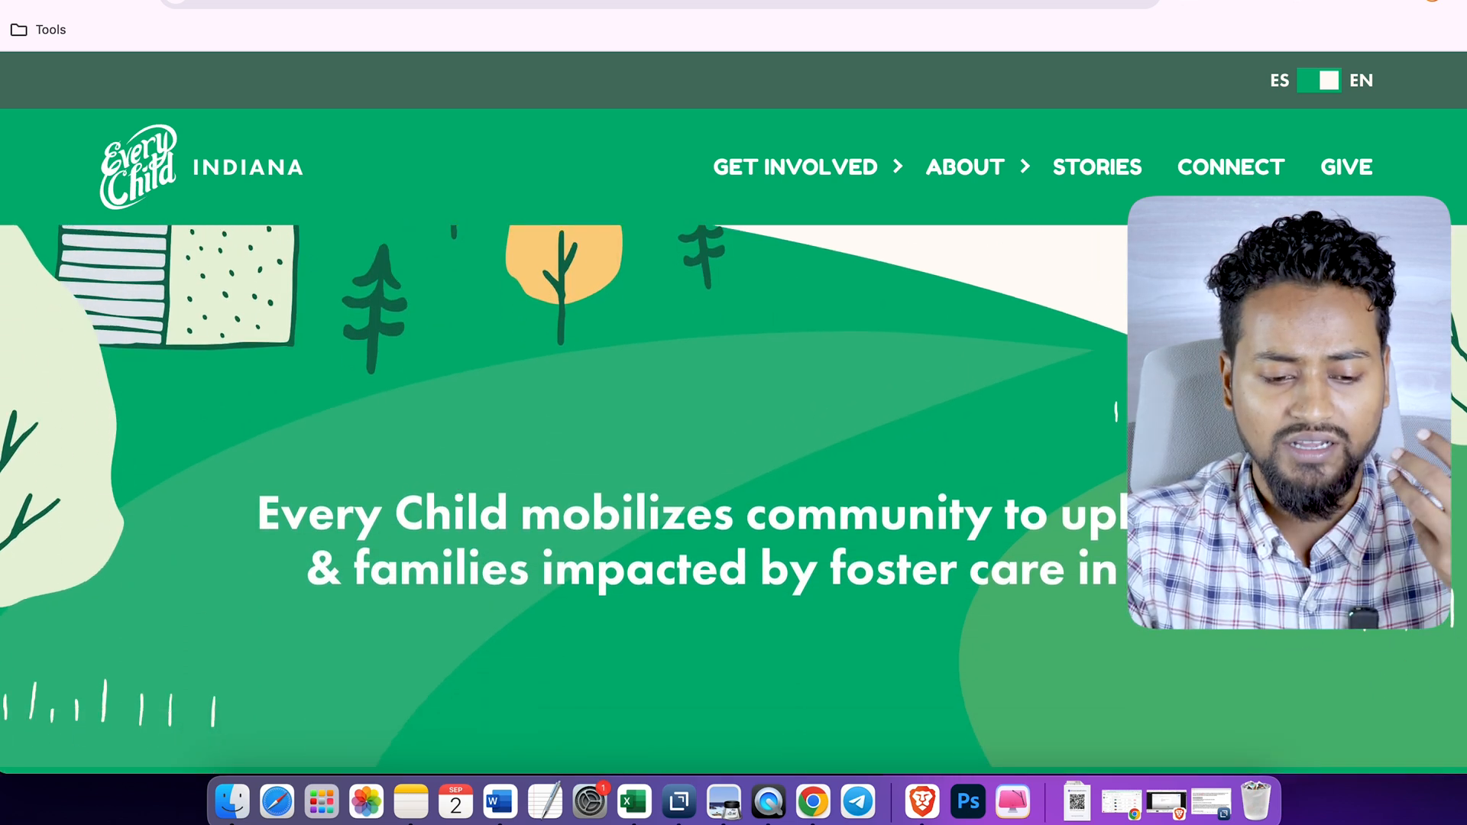
pyautogui.scroll(-3, 733, 500)
pyautogui.scroll(20, 733, 499)
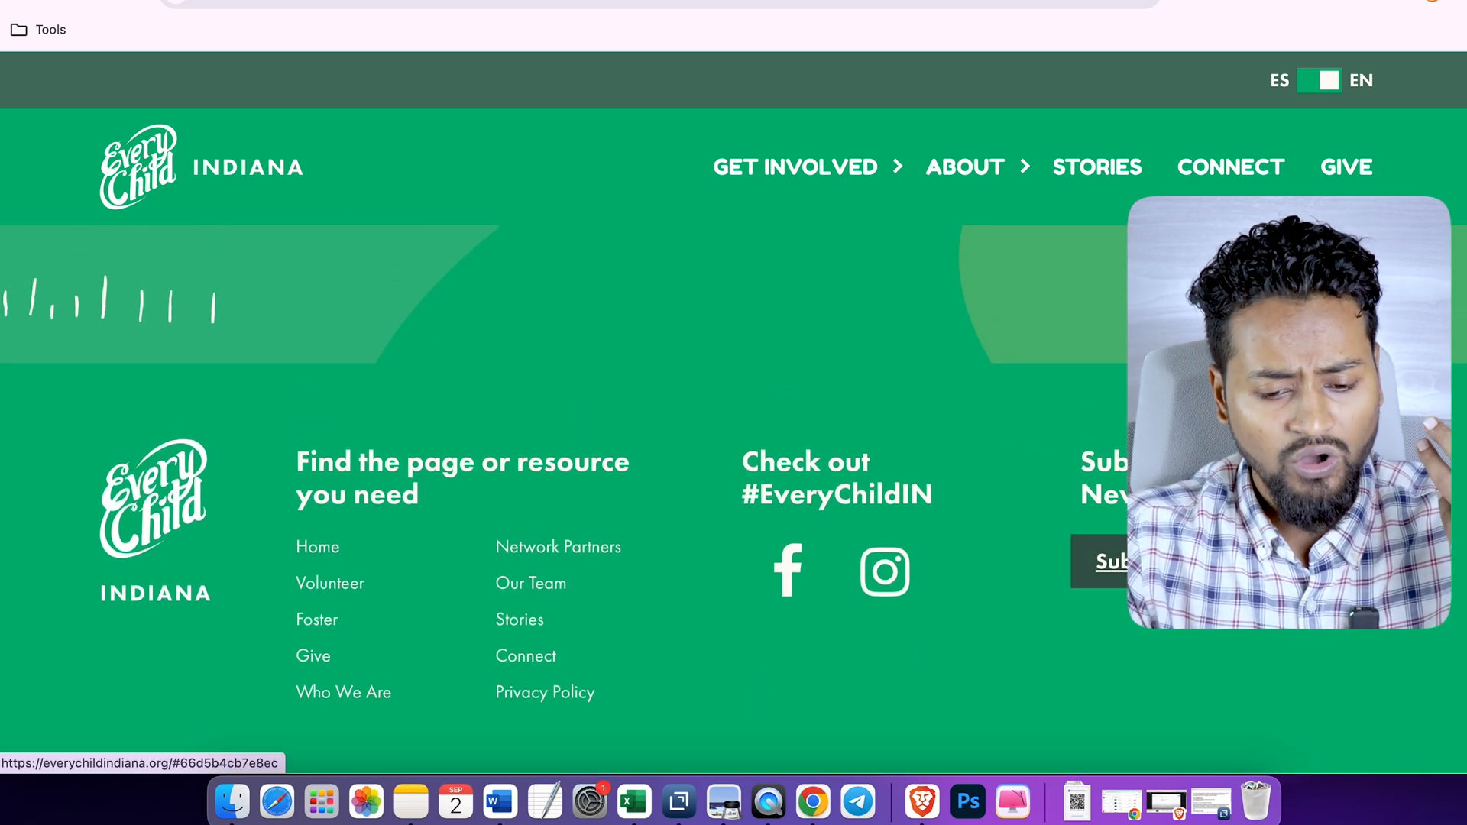
pyautogui.scroll(6, 734, 499)
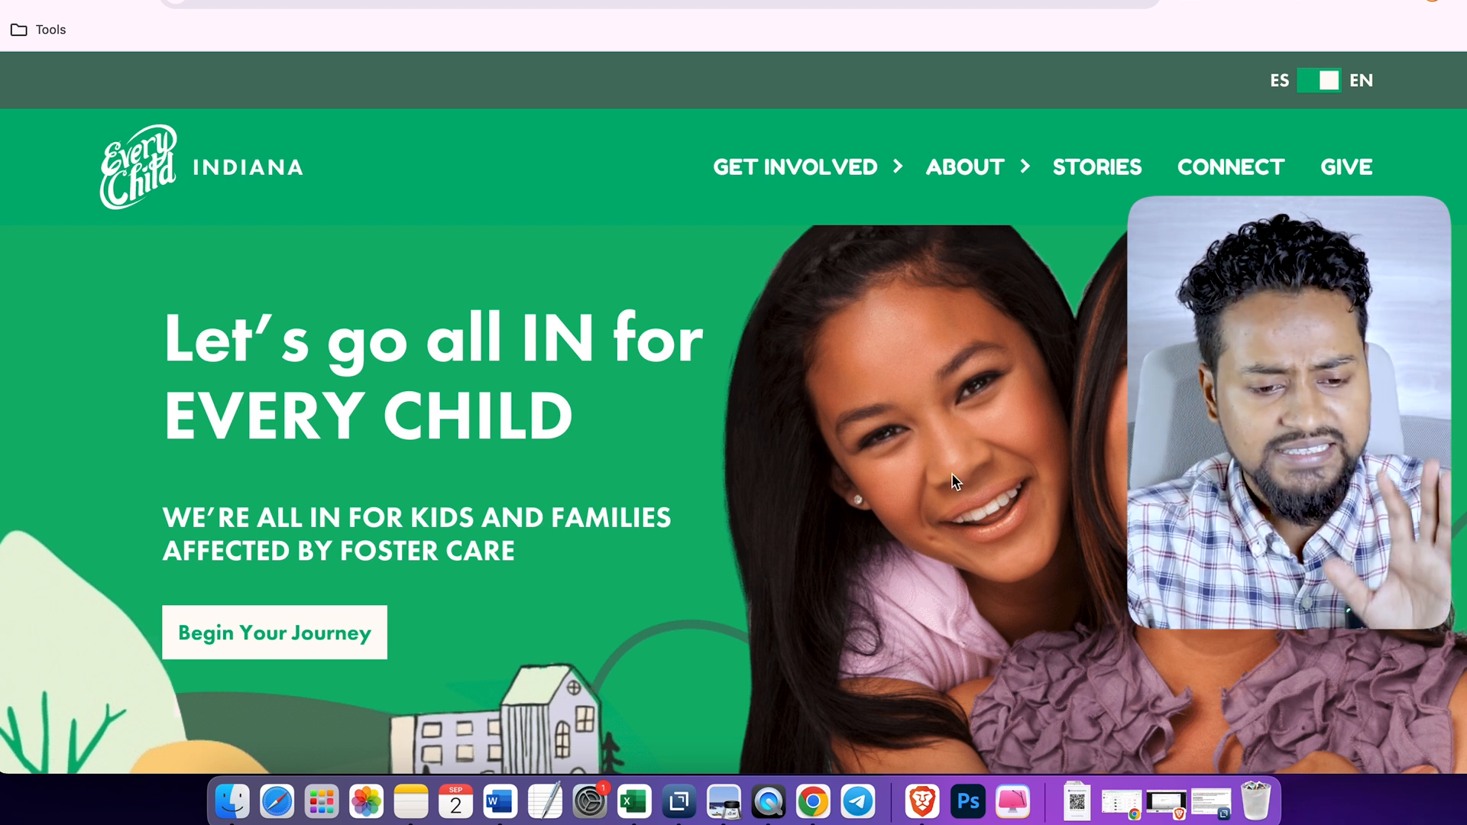
pyautogui.scroll(-10, 951, 474)
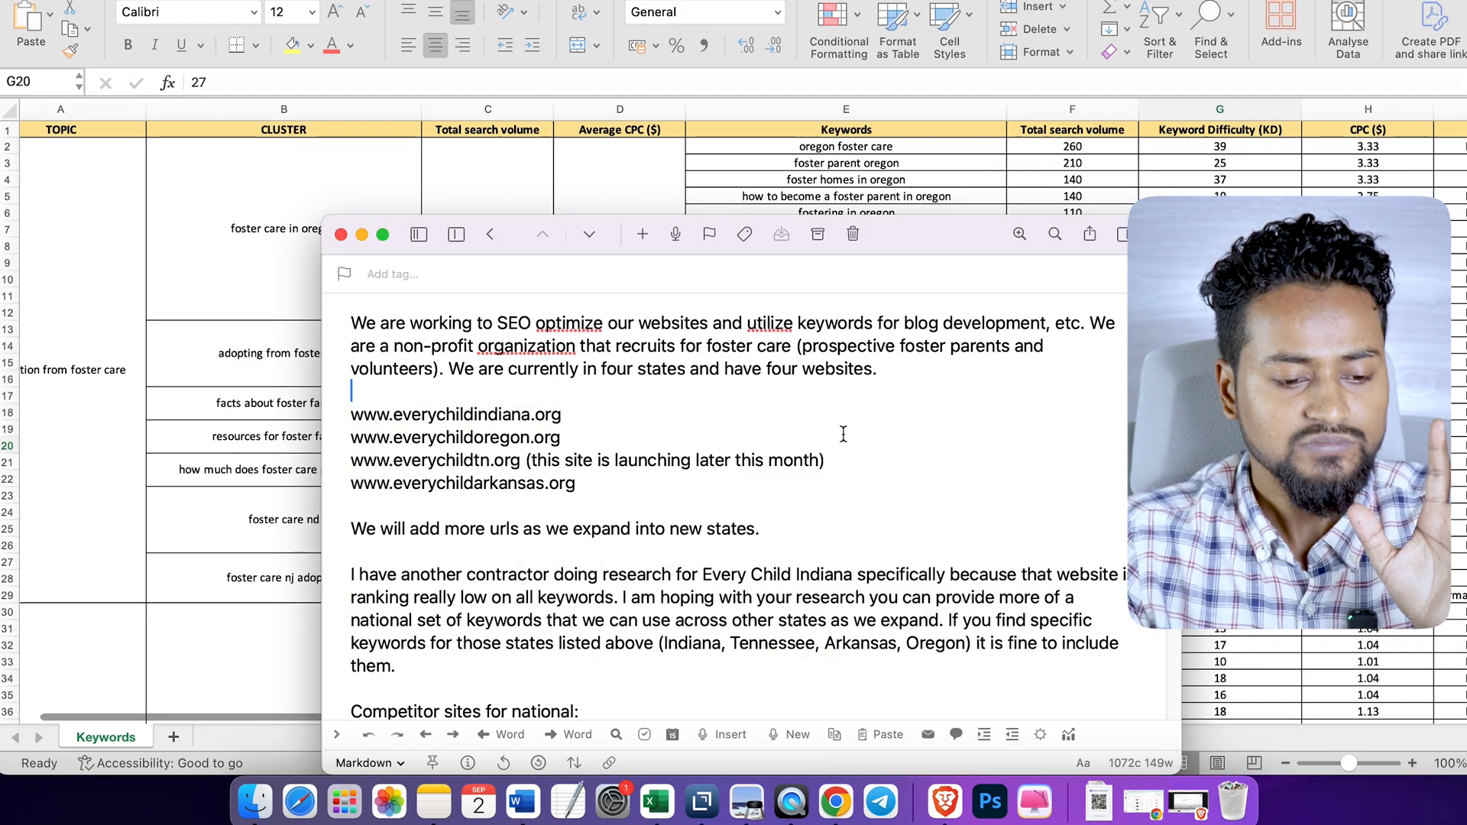
# - Read the client's brief in the notes window, highlighting the Indiana, Oregon and Arkansas website addresses in turn
pyautogui.scroll(-1, 847, 438)
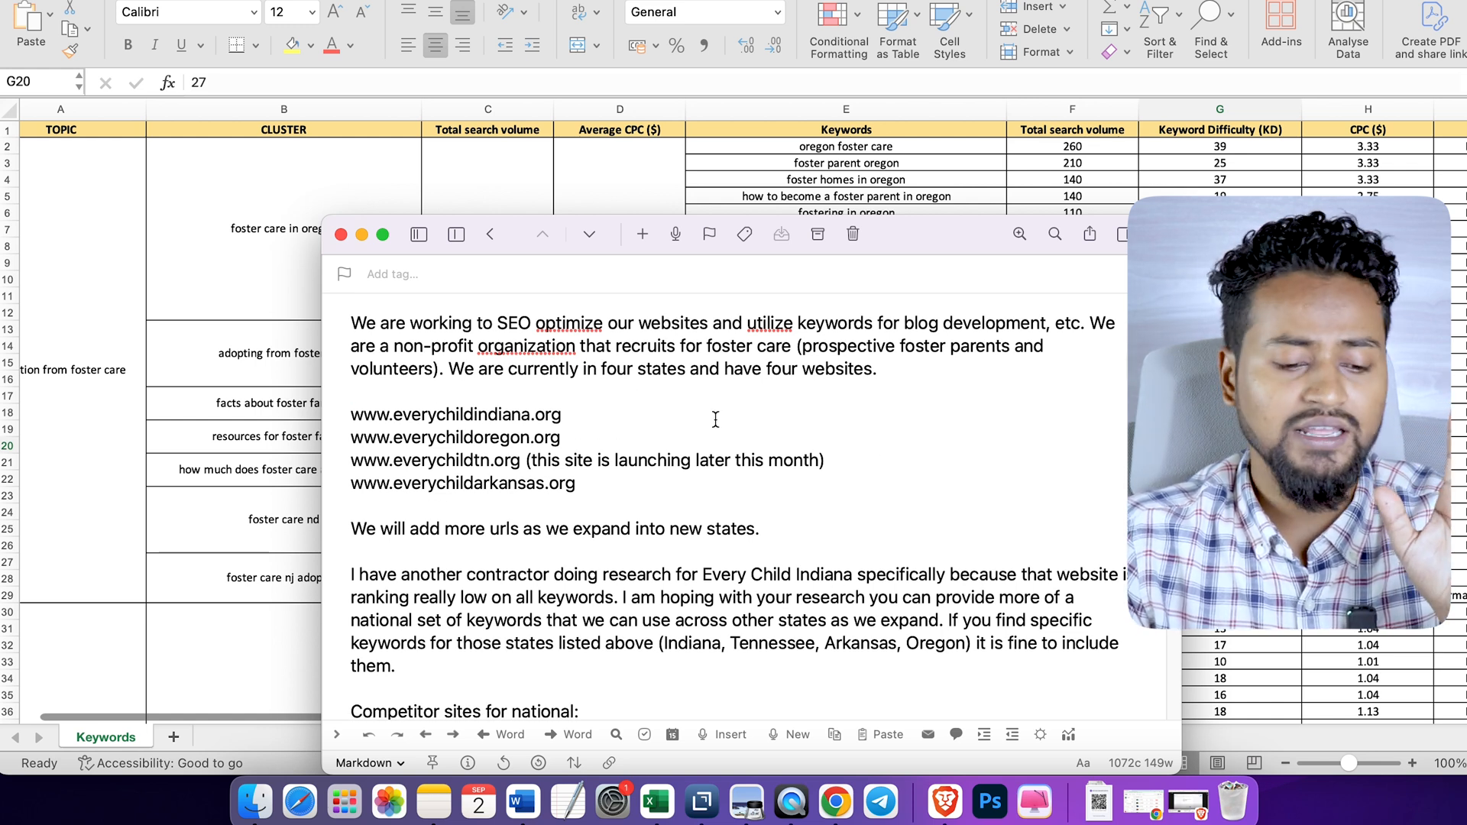
pyautogui.moveTo(351, 417)
pyautogui.mouseDown()
pyautogui.moveTo(560, 420)
pyautogui.moveTo(351, 414)
pyautogui.mouseUp()
pyautogui.click(405, 459)
pyautogui.click(564, 511)
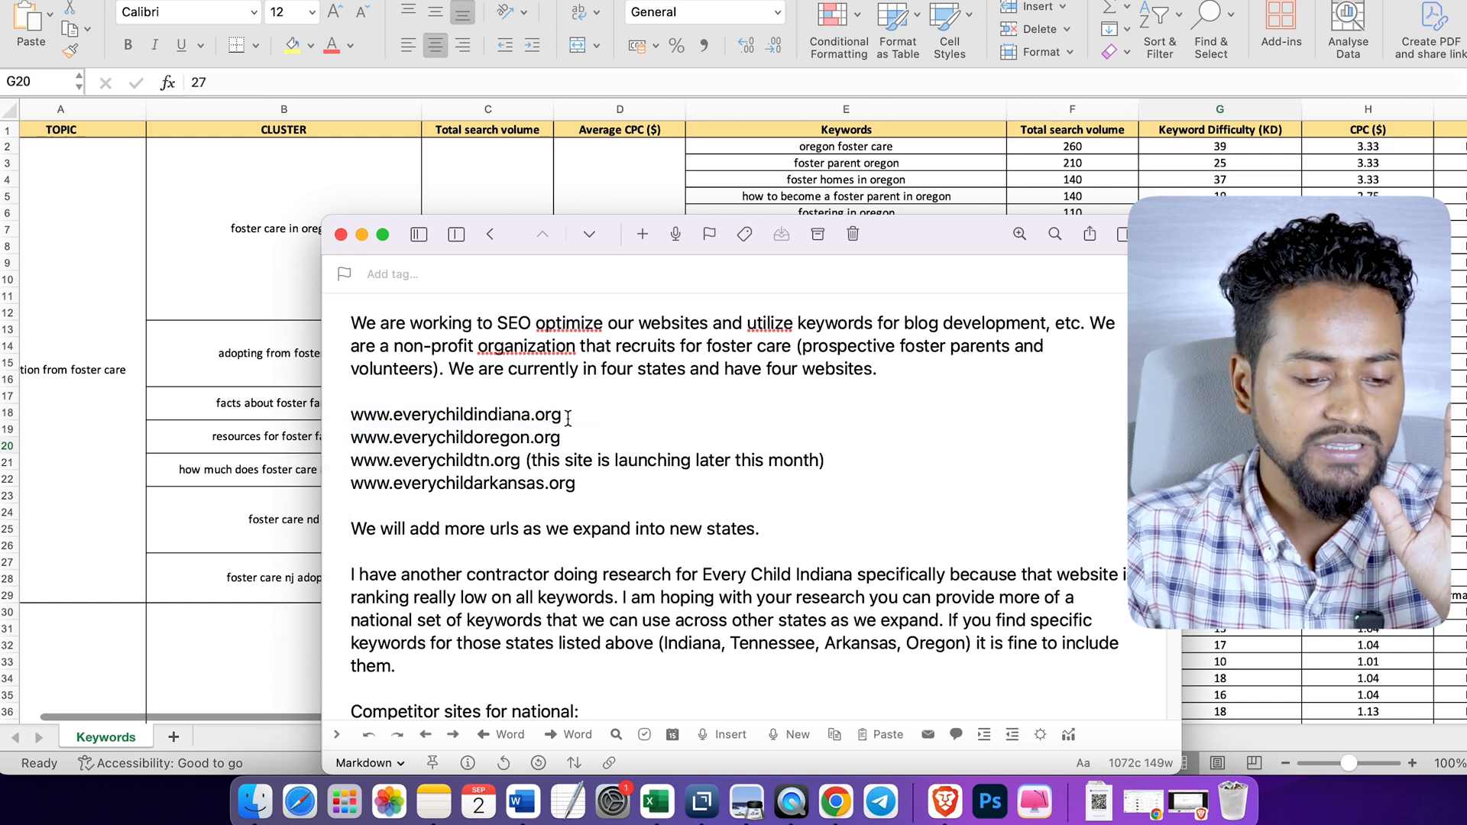
pyautogui.moveTo(562, 417); pyautogui.dragTo(347, 418)
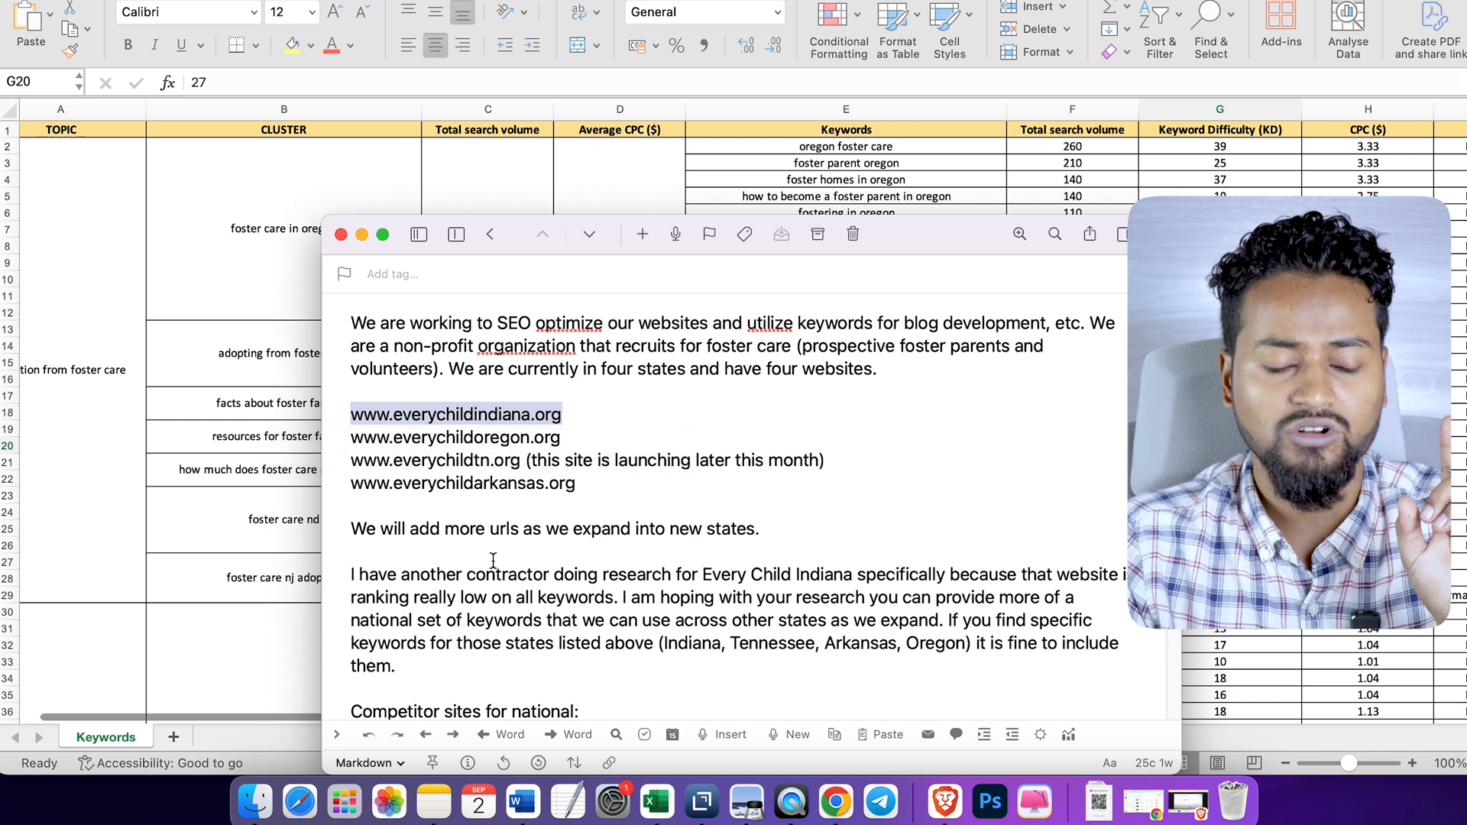
pyautogui.moveTo(581, 439); pyautogui.dragTo(349, 438)
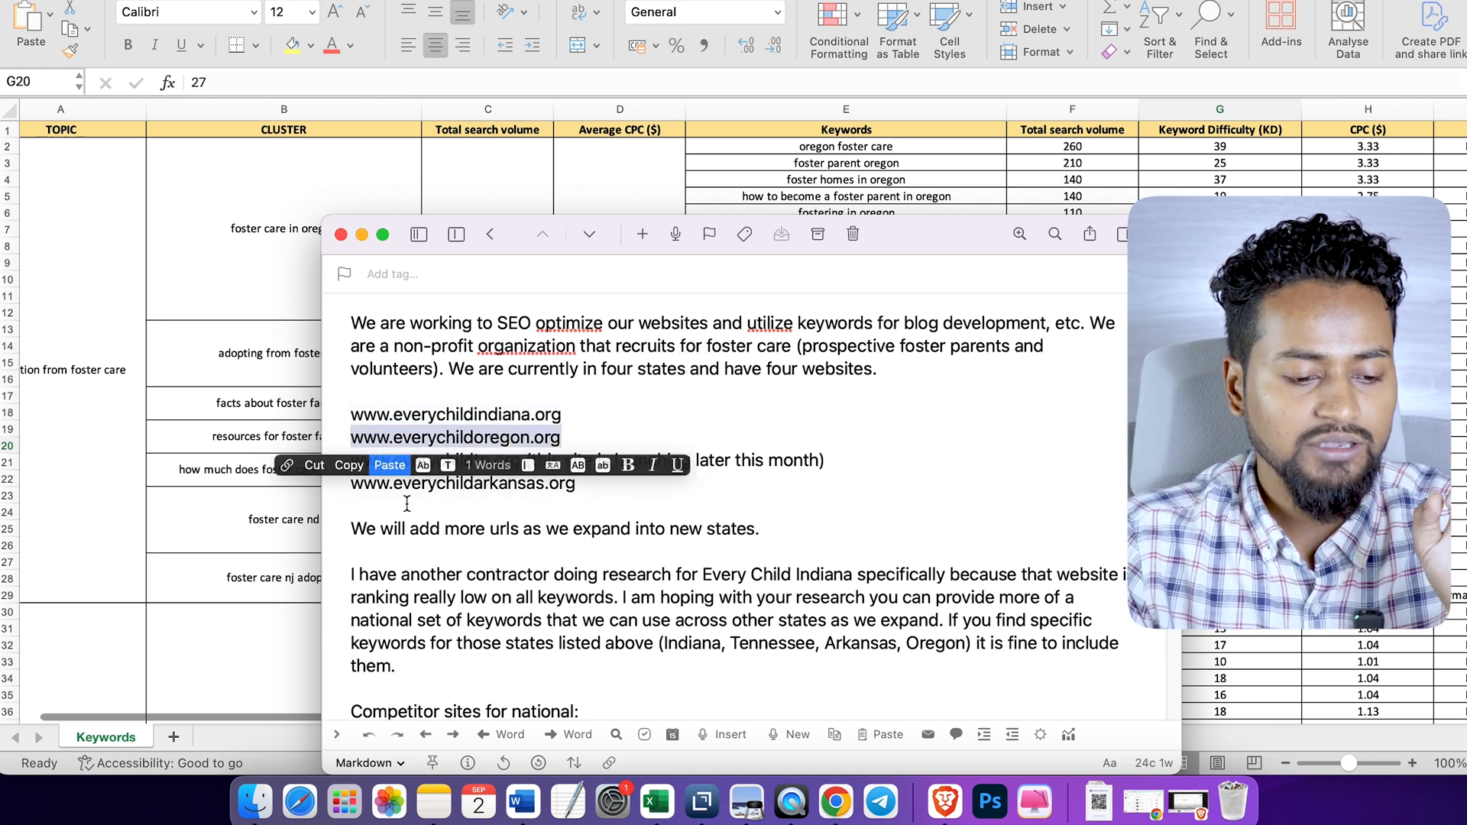
pyautogui.click(283, 467)
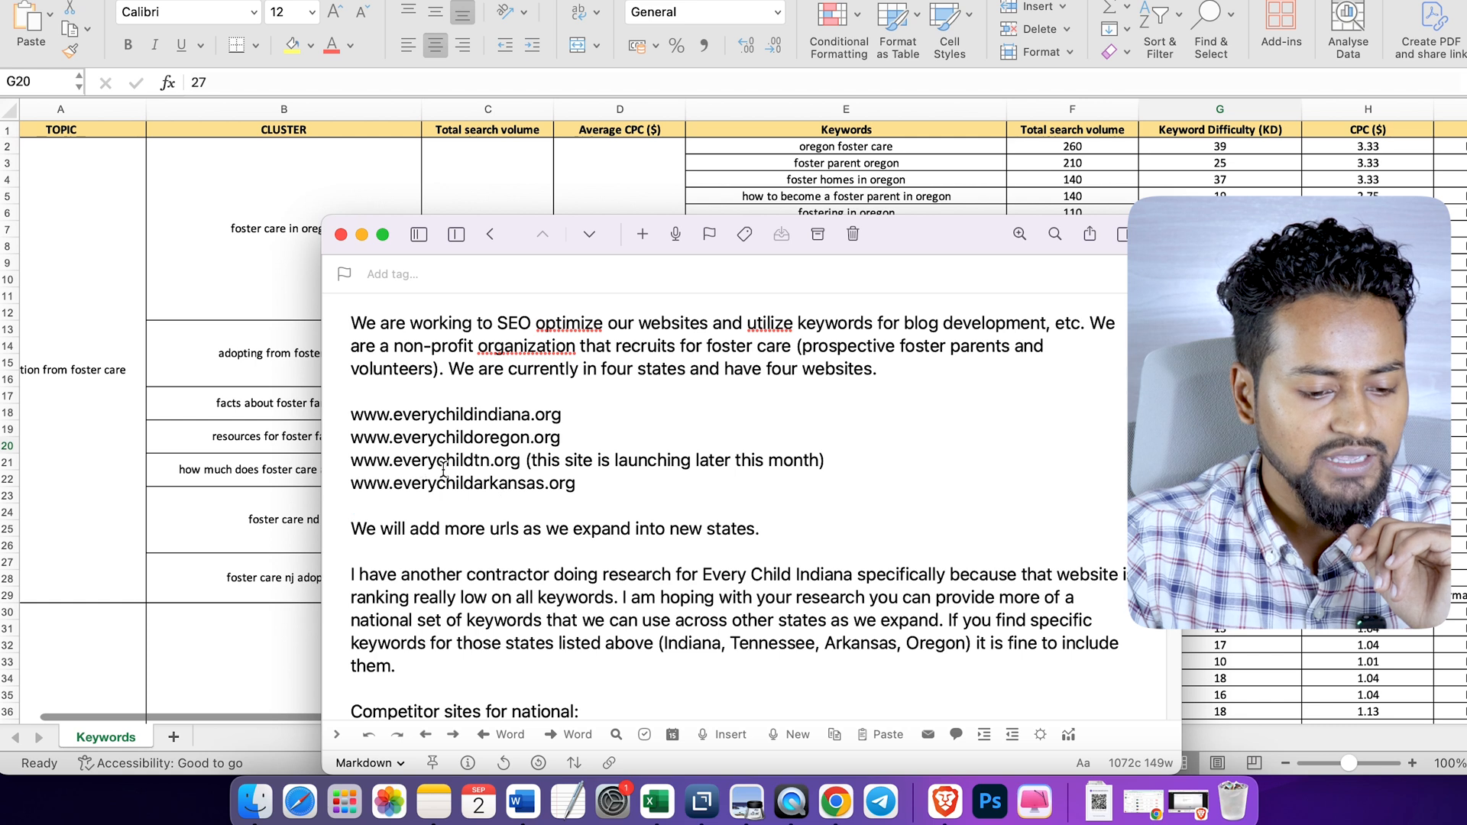
pyautogui.moveTo(593, 487); pyautogui.dragTo(349, 484)
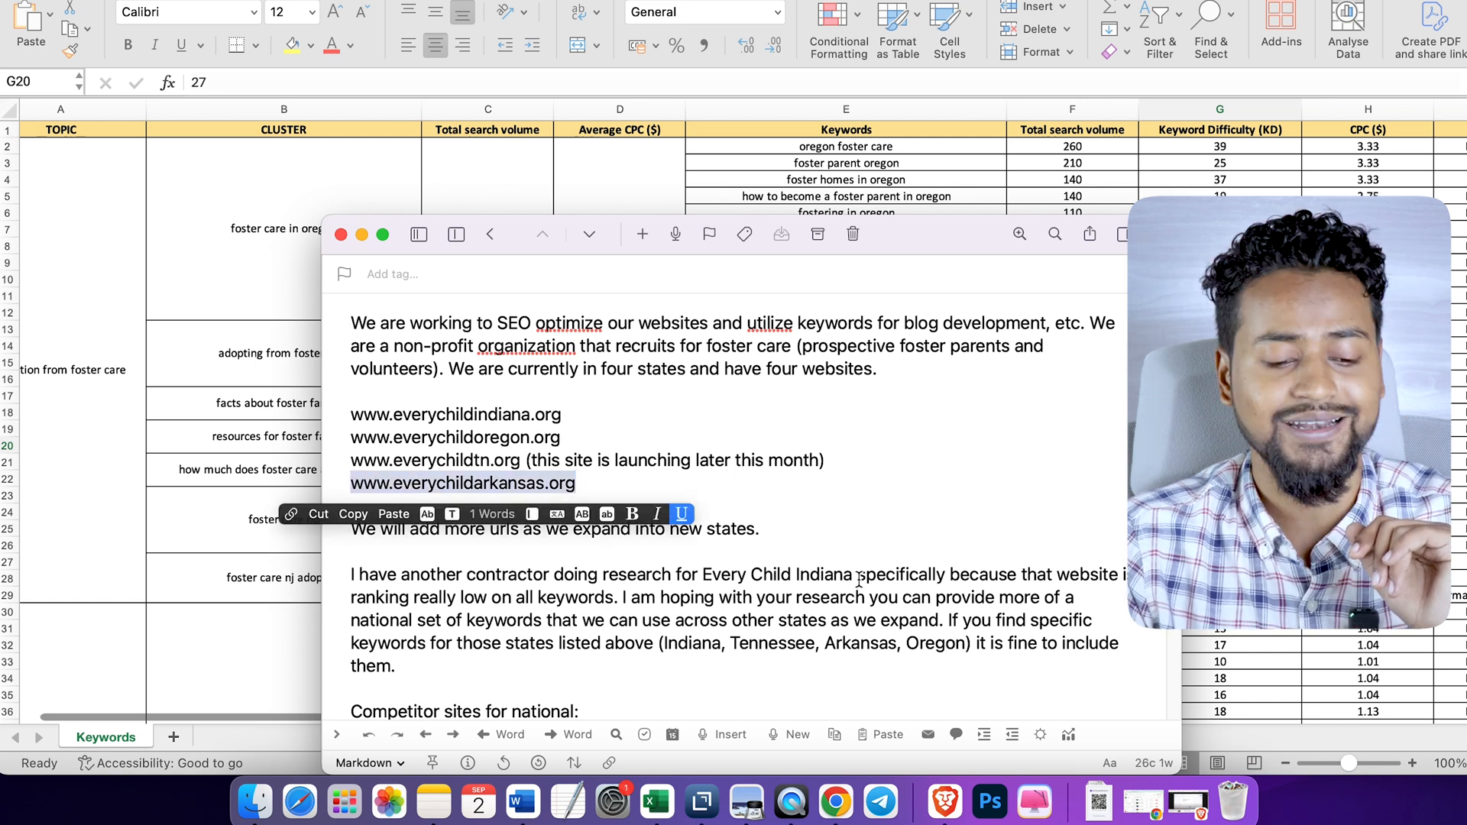
pyautogui.click(939, 530)
# - Glance at the other Every Child website, then return to the brief and review its list of national competitor sites
pyautogui.hotkey('ctrl', 'Right')
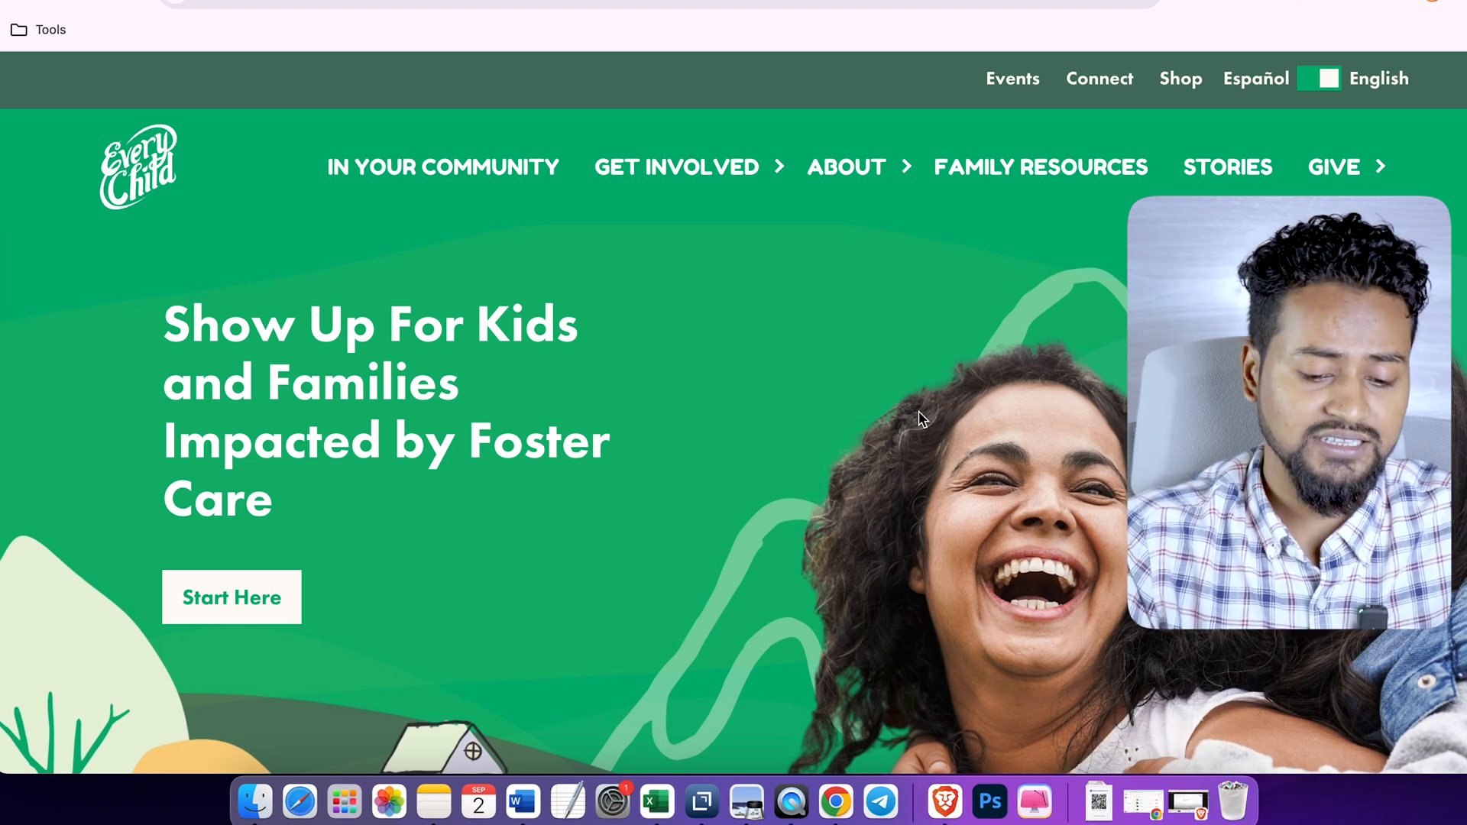
pyautogui.click(700, 798)
pyautogui.scroll(-2, 710, 507)
pyautogui.scroll(-5, 710, 504)
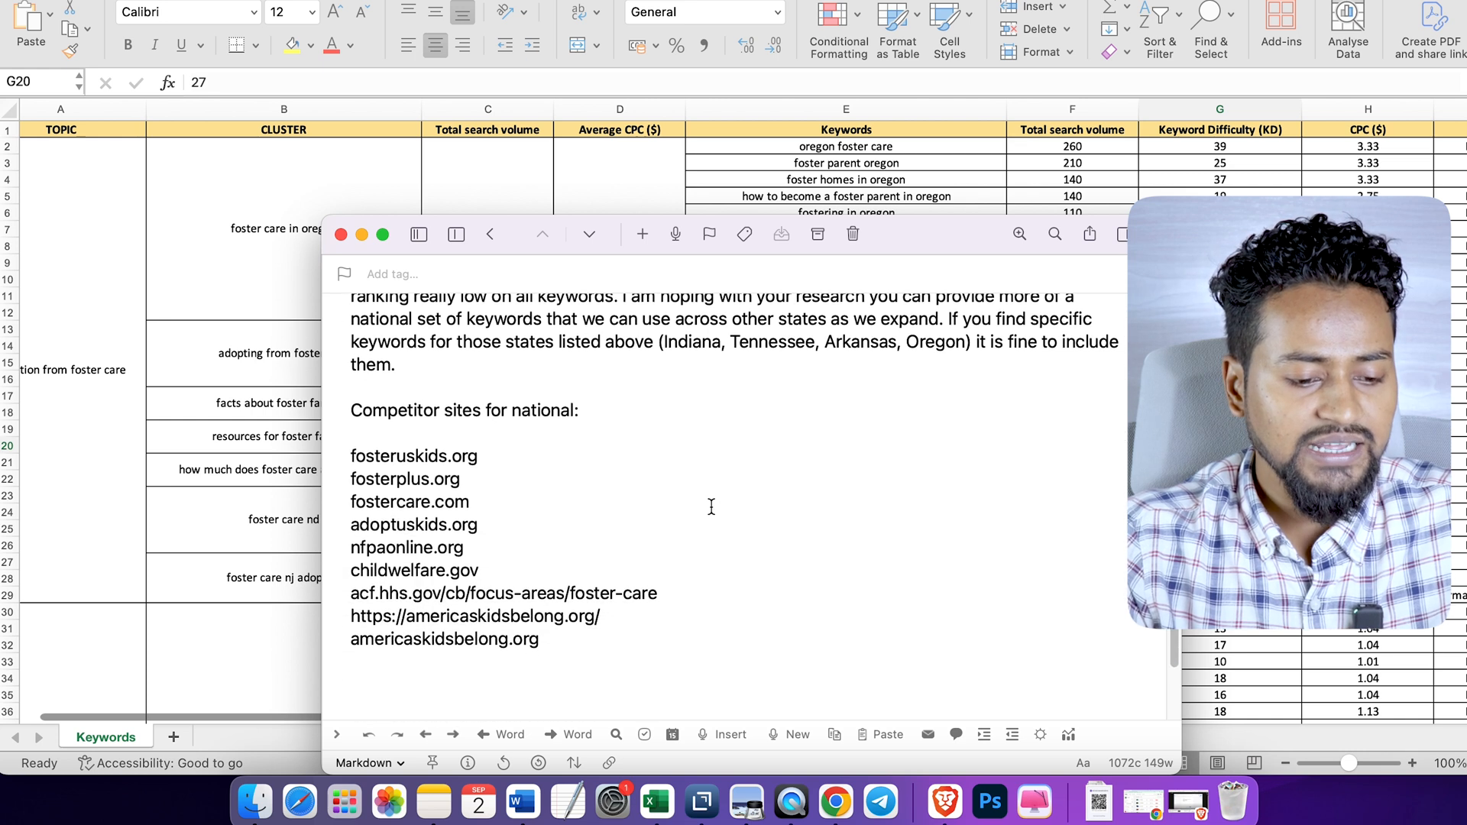
pyautogui.moveTo(351, 449); pyautogui.dragTo(606, 638)
pyautogui.click(589, 491)
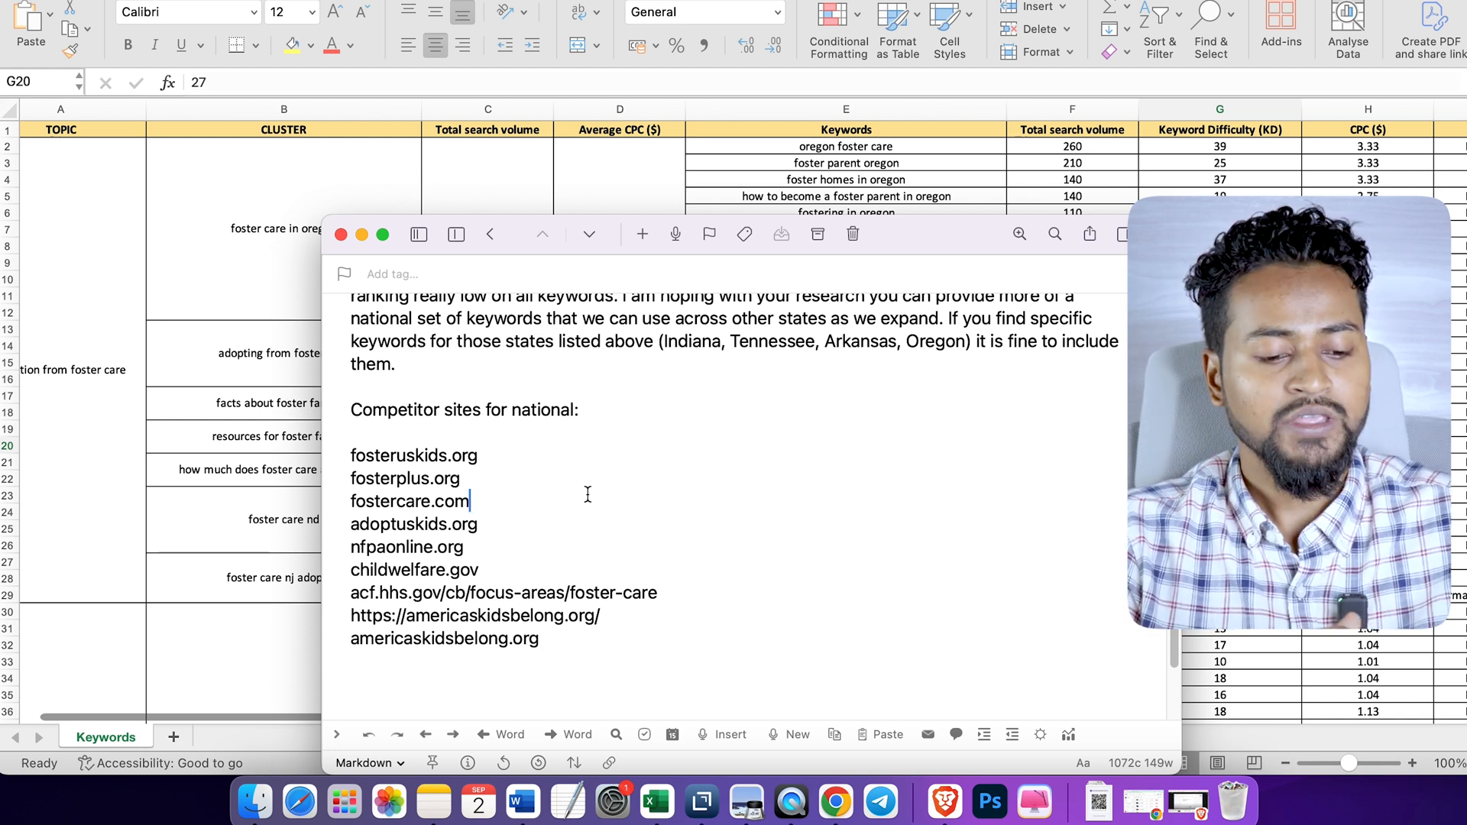
pyautogui.scroll(5, 587, 495)
pyautogui.scroll(-6, 588, 495)
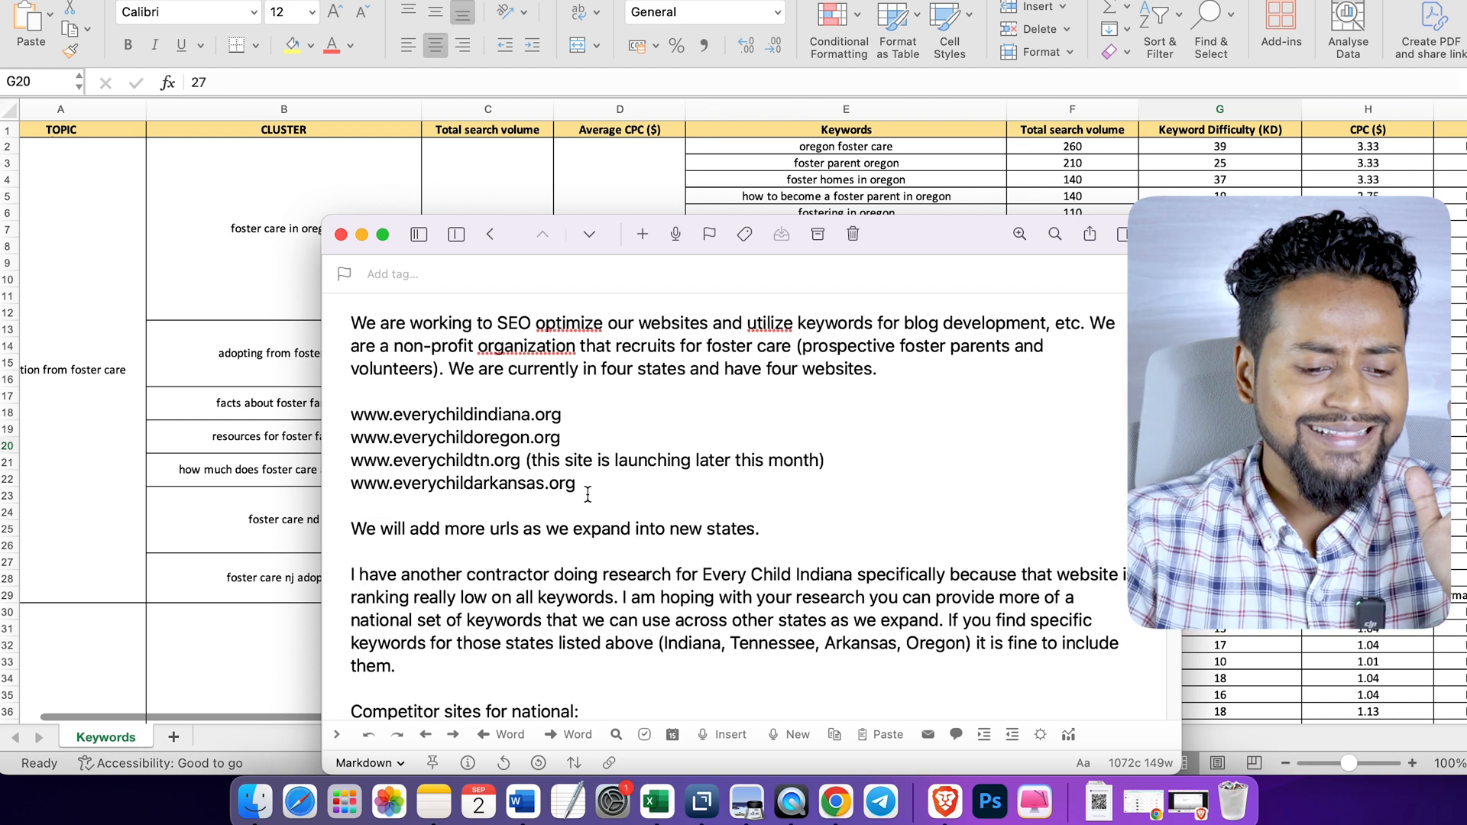
pyautogui.scroll(-1, 587, 495)
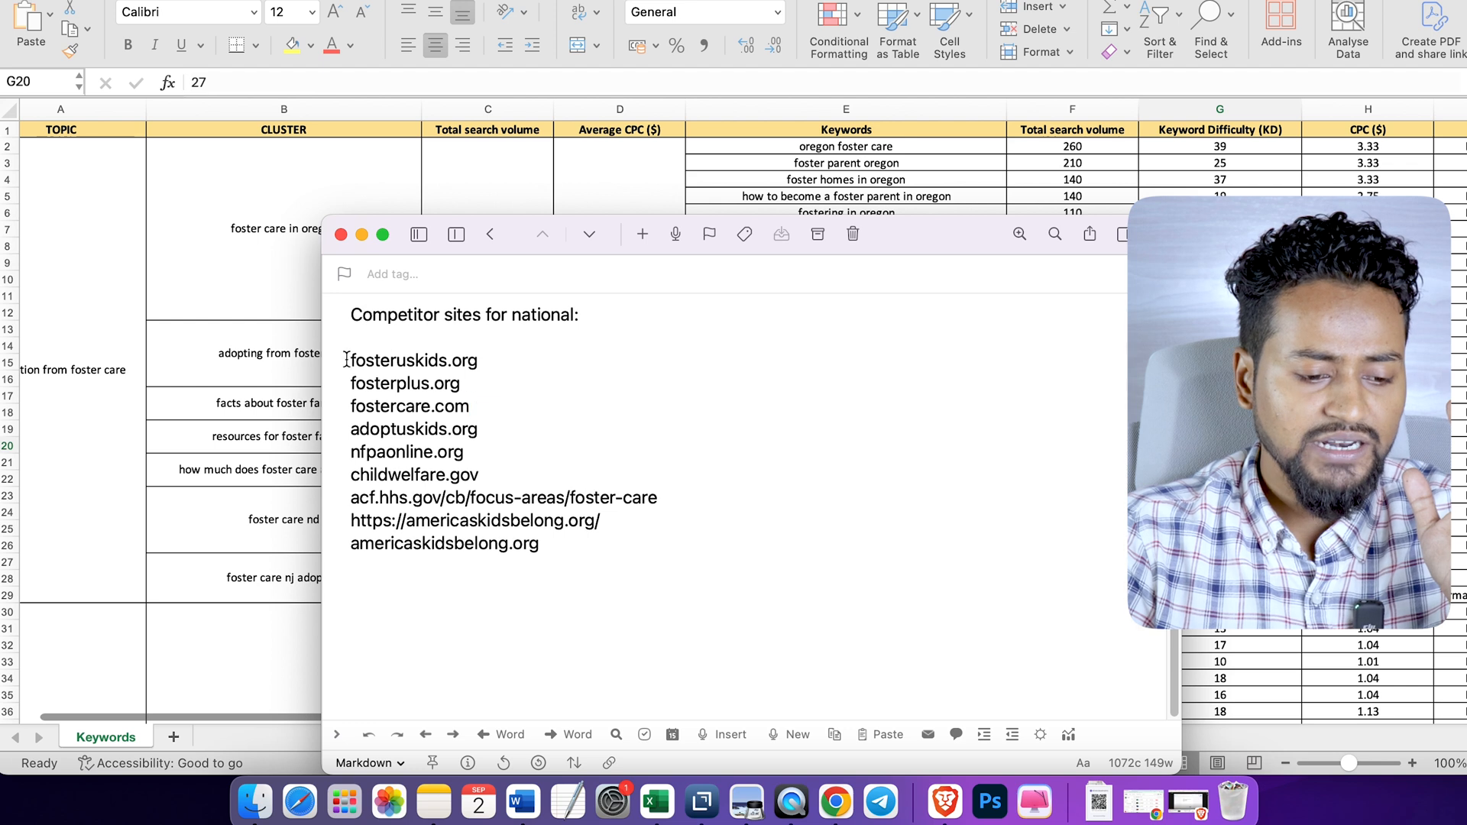
# - Copy the national competitor sites, fosteruskids.org through americaskidsbelong.org, from the brief into Semrush's Bulk Backlink Analysis
pyautogui.moveTo(346, 359); pyautogui.dragTo(576, 544)
pyautogui.click(584, 584)
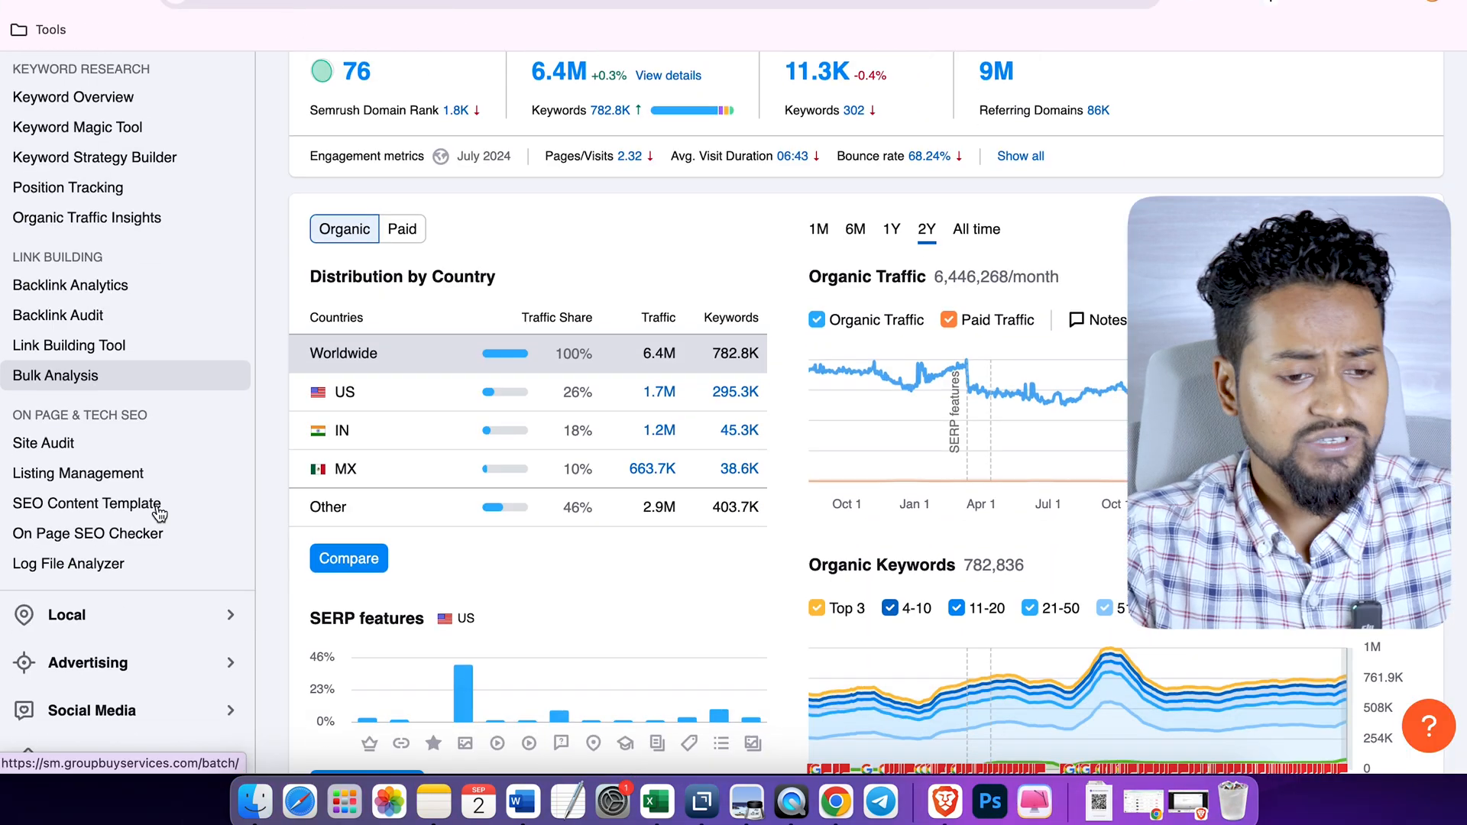
pyautogui.scroll(1, 157, 512)
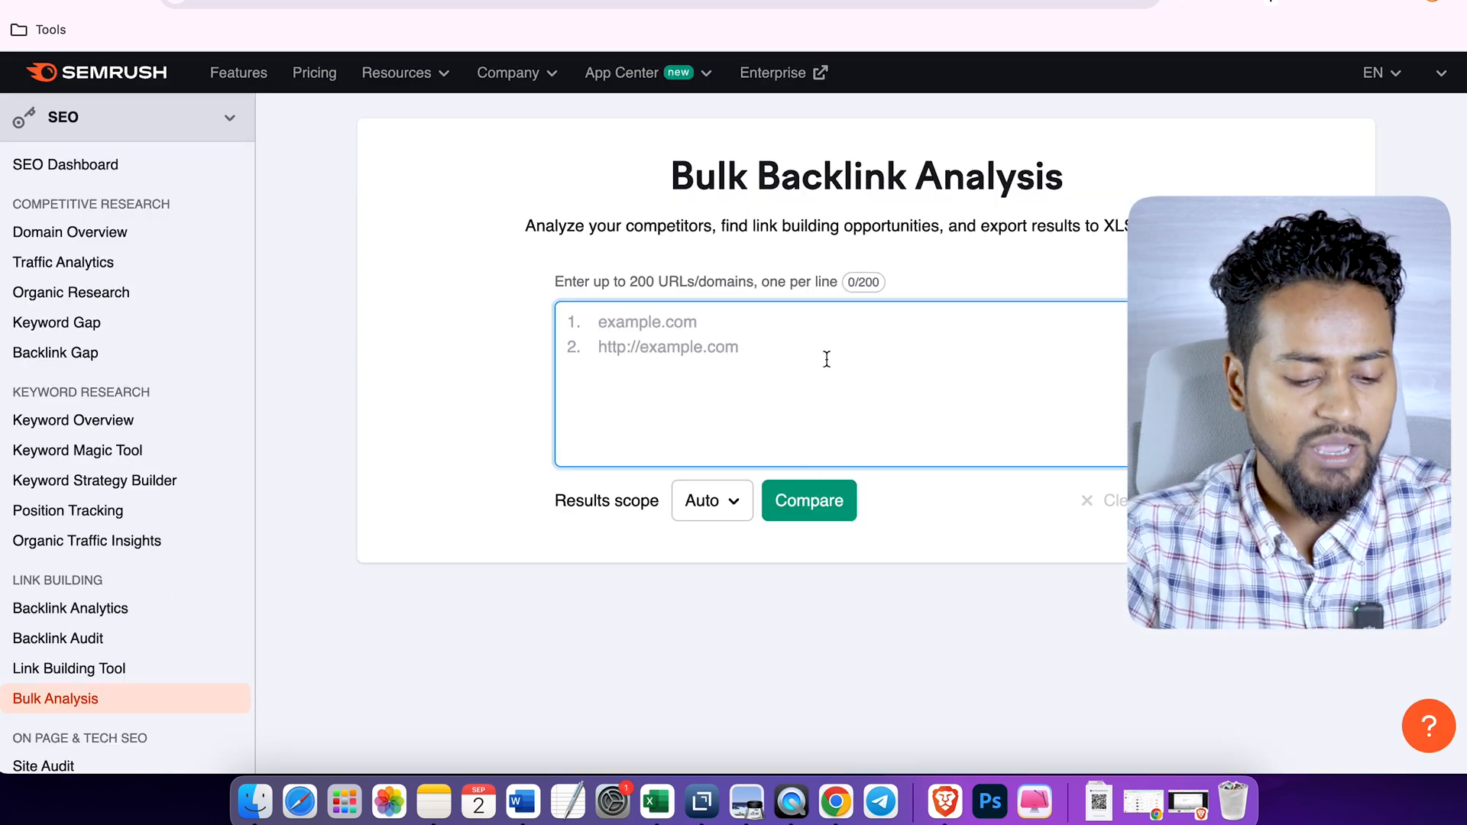
pyautogui.press('super+v')
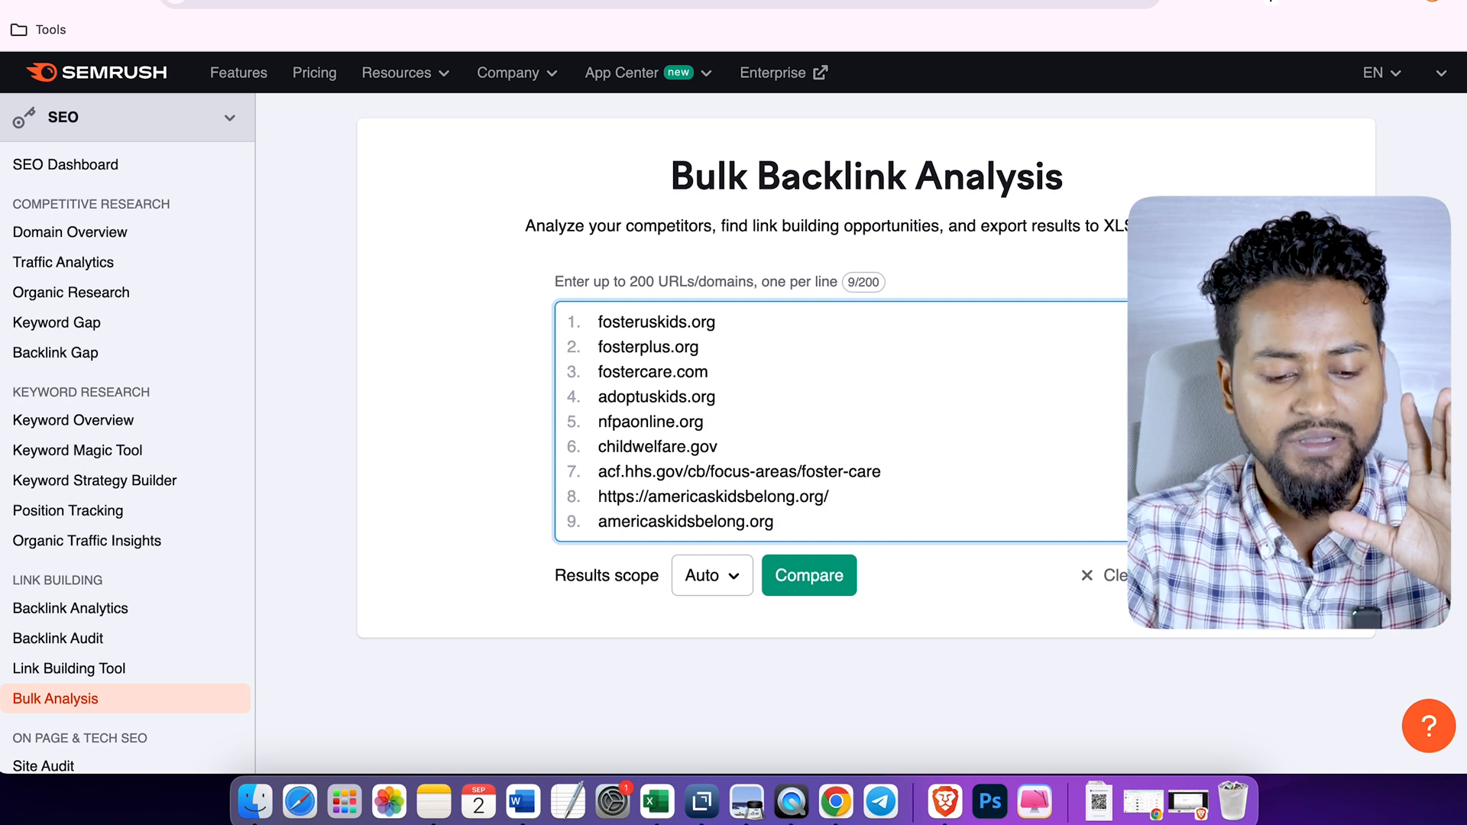
# - Run the comparison of the entered competitor domains and review the authority score, backlinks and monthly visits of each analyzed target
pyautogui.scroll(-3, 886, 396)
pyautogui.click(886, 396)
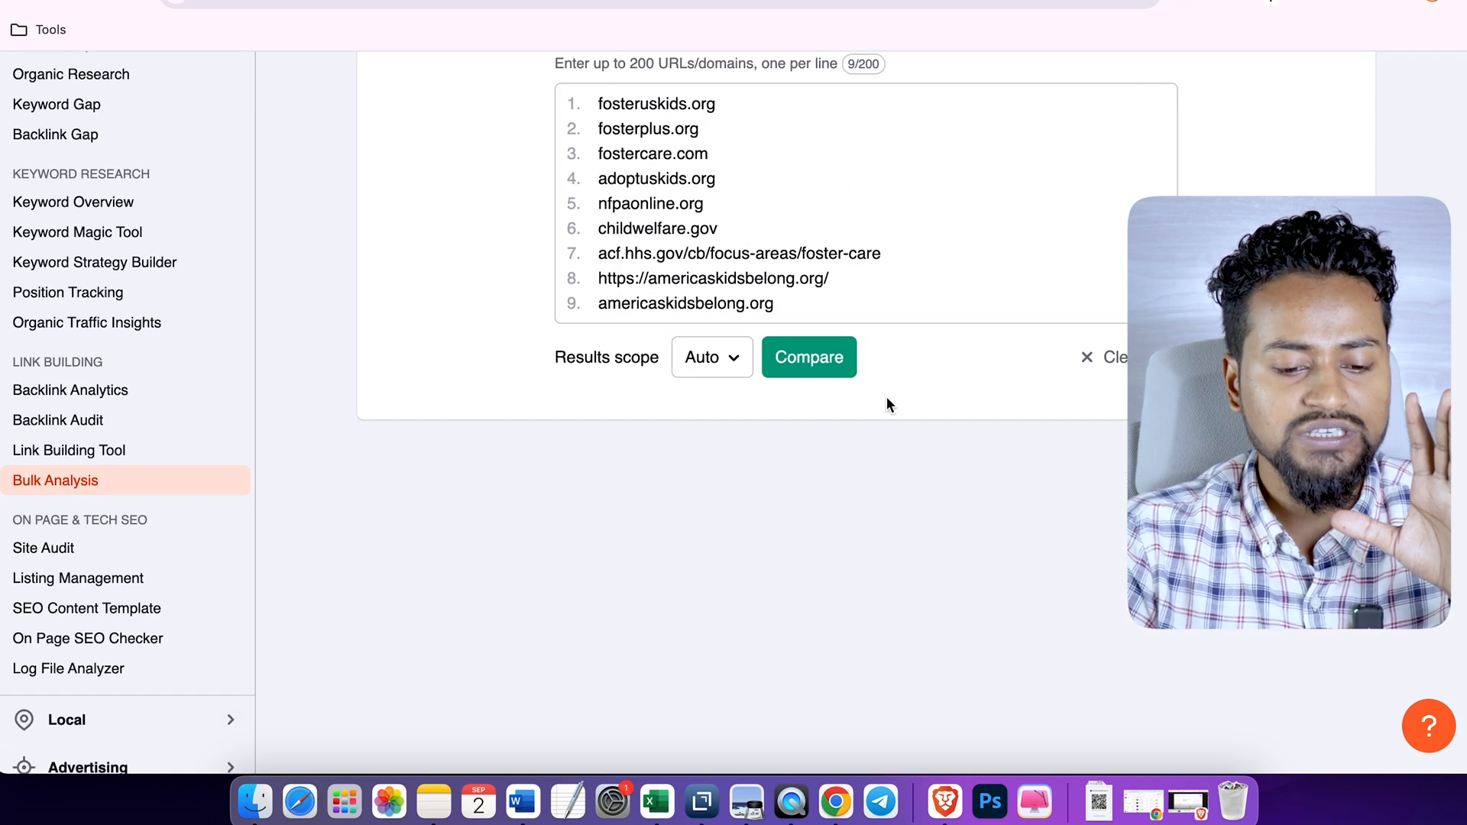
pyautogui.click(820, 363)
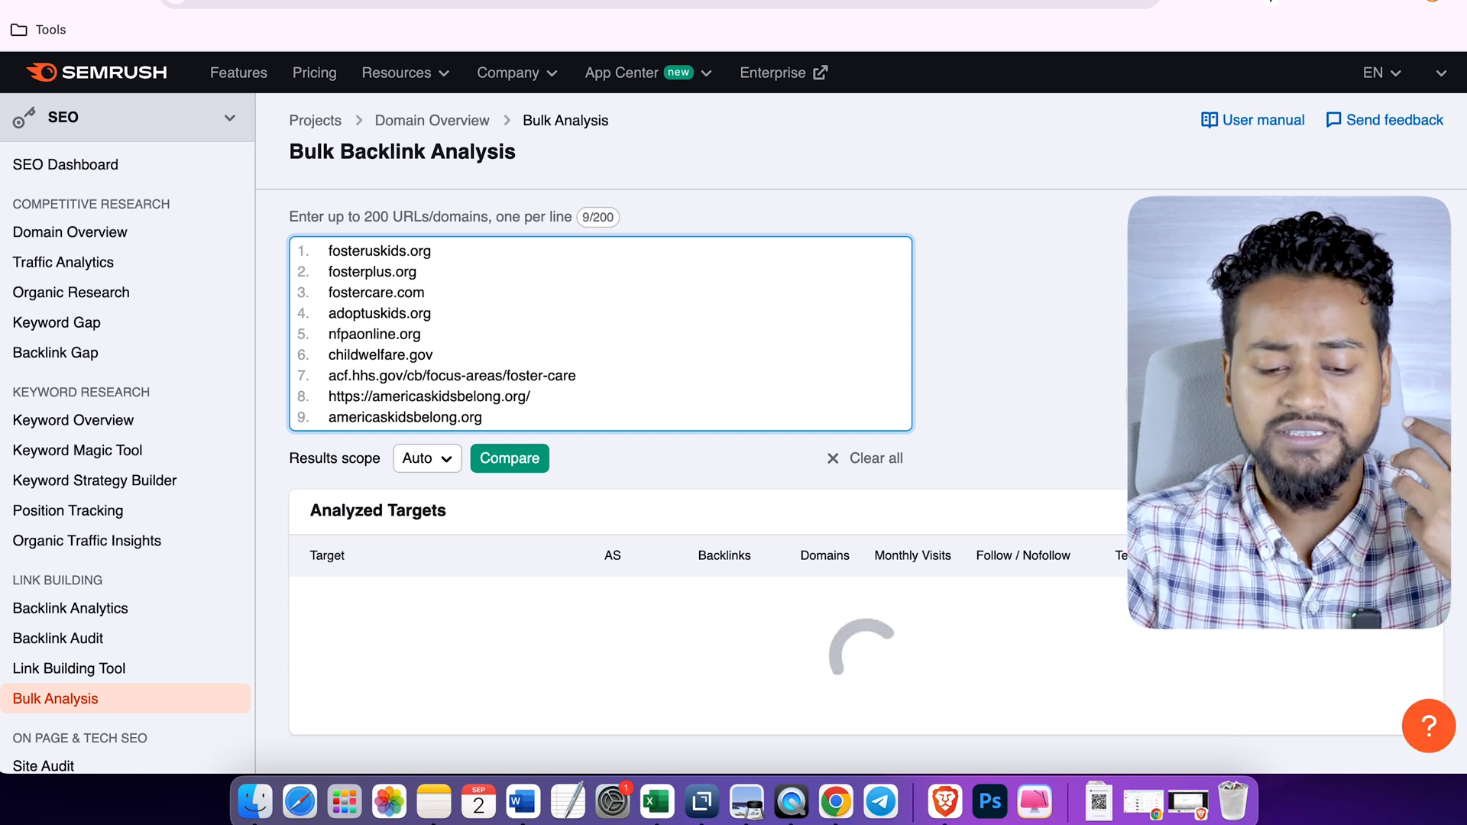
pyautogui.scroll(-2, 733, 413)
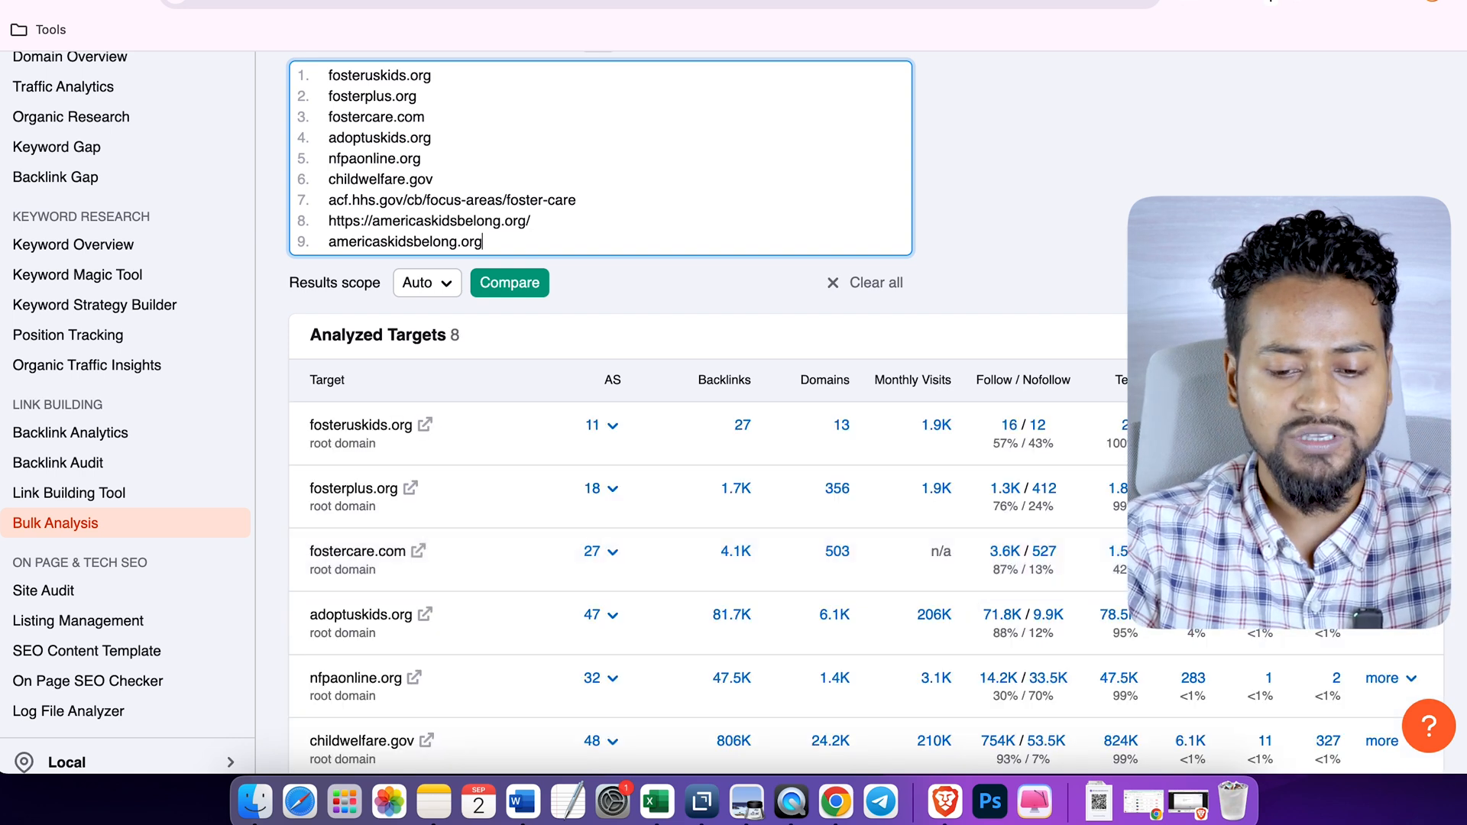
pyautogui.scroll(-5, 1459, 468)
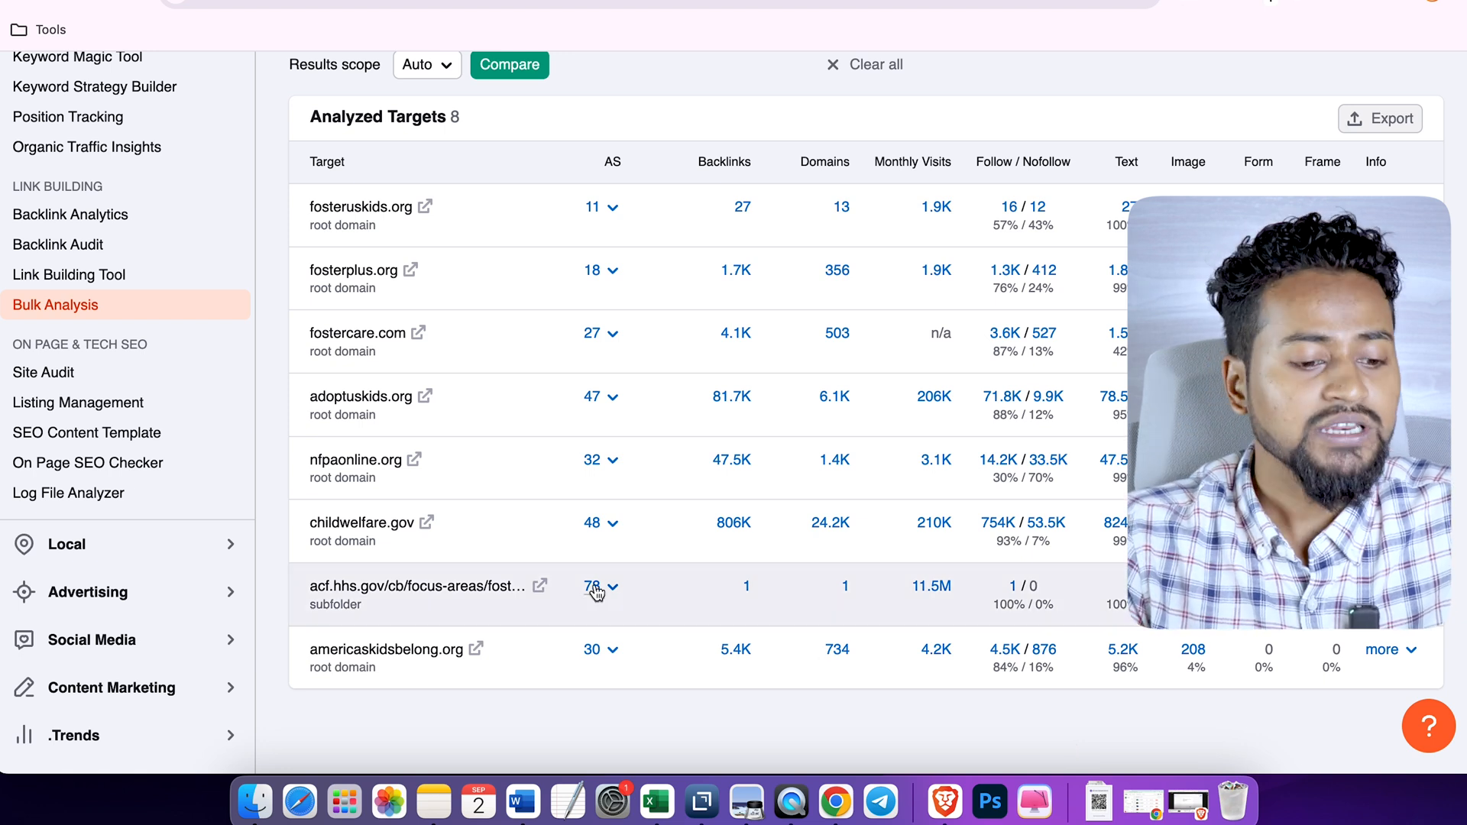
# - Open the fosteruskids.org site from the analyzed targets and look over its homepage
pyautogui.click(425, 208)
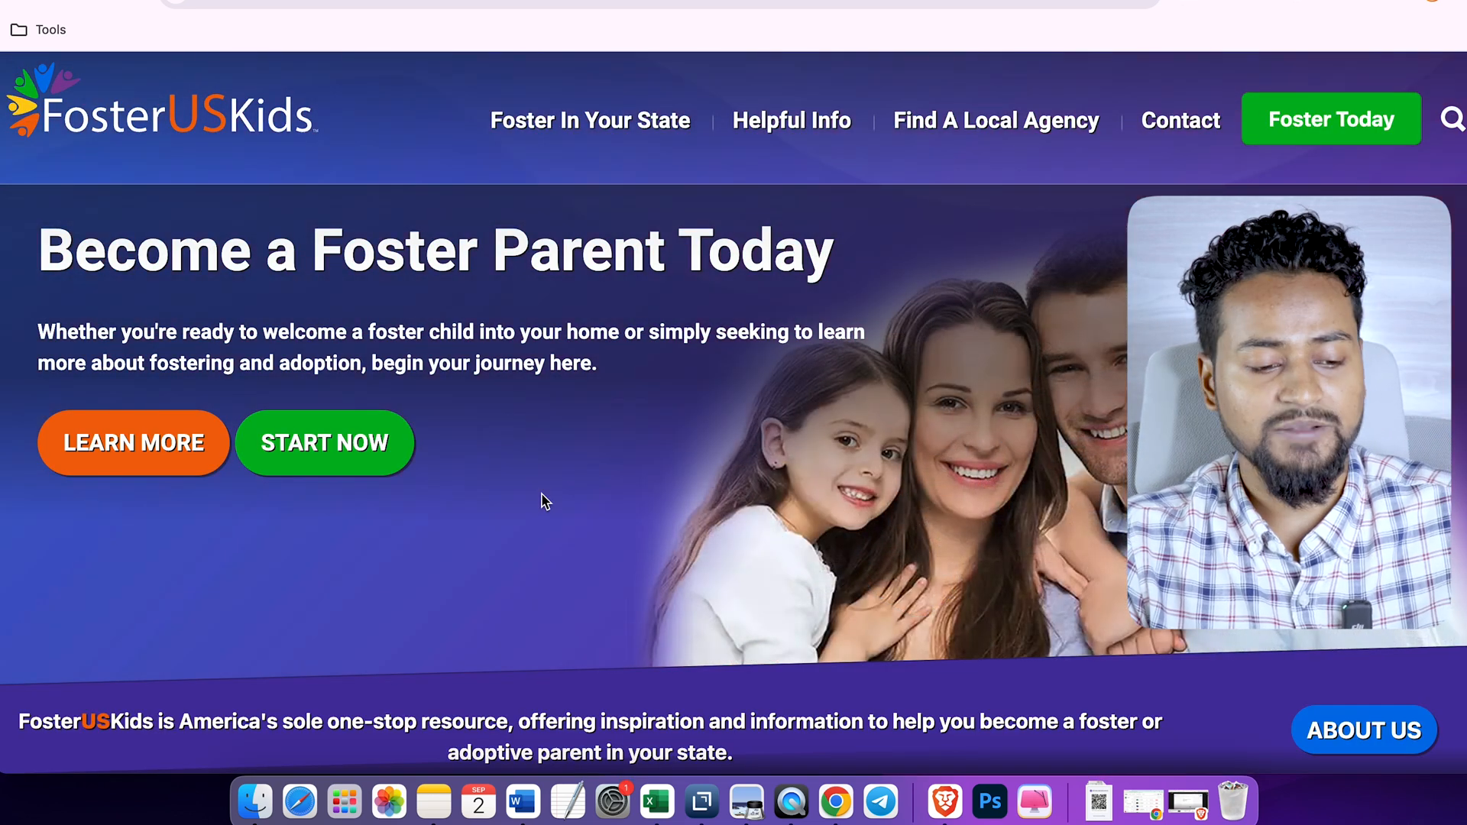
pyautogui.scroll(-3, 543, 500)
pyautogui.scroll(3, 544, 500)
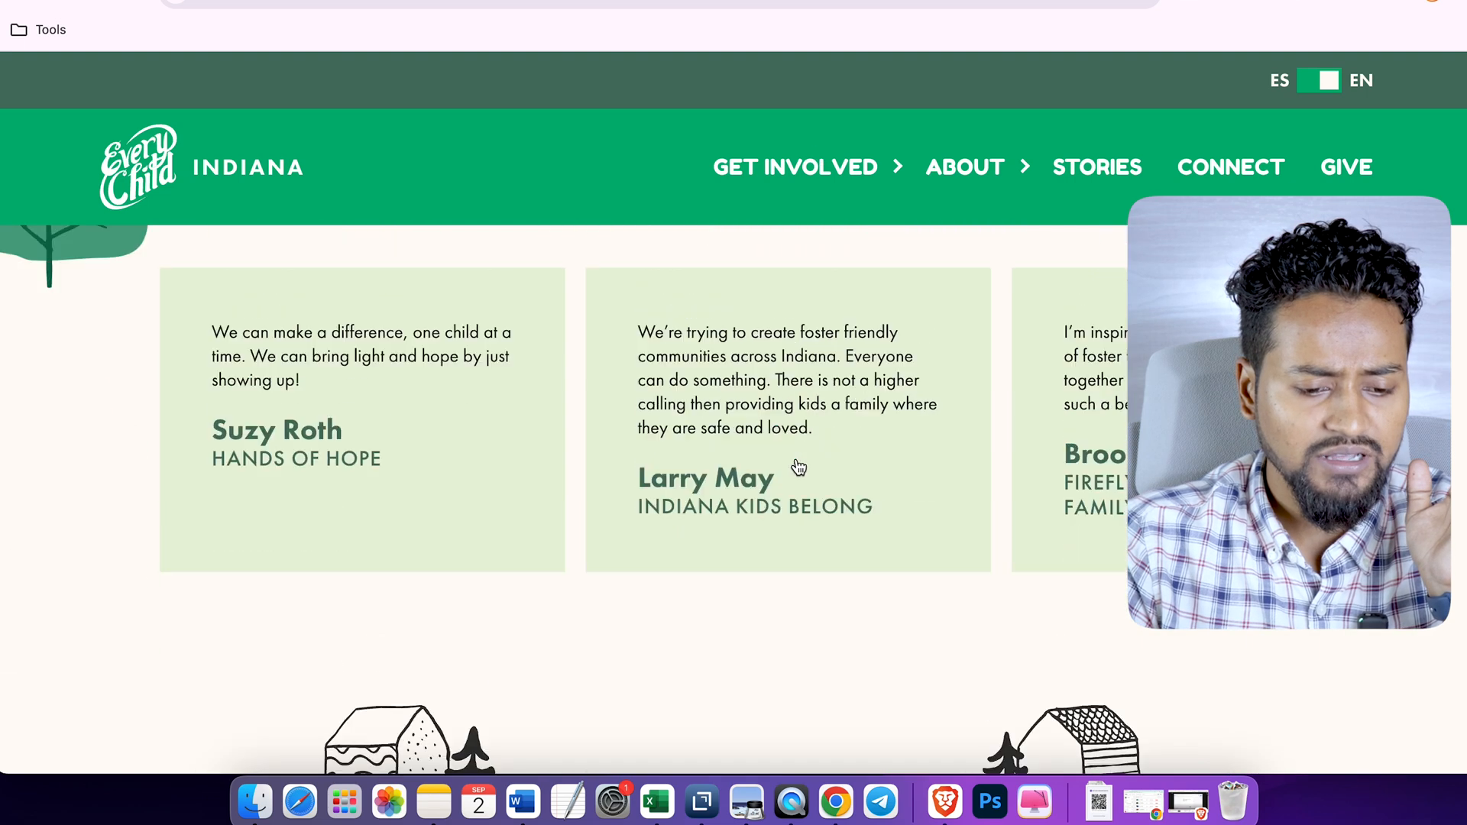
pyautogui.scroll(10, 798, 468)
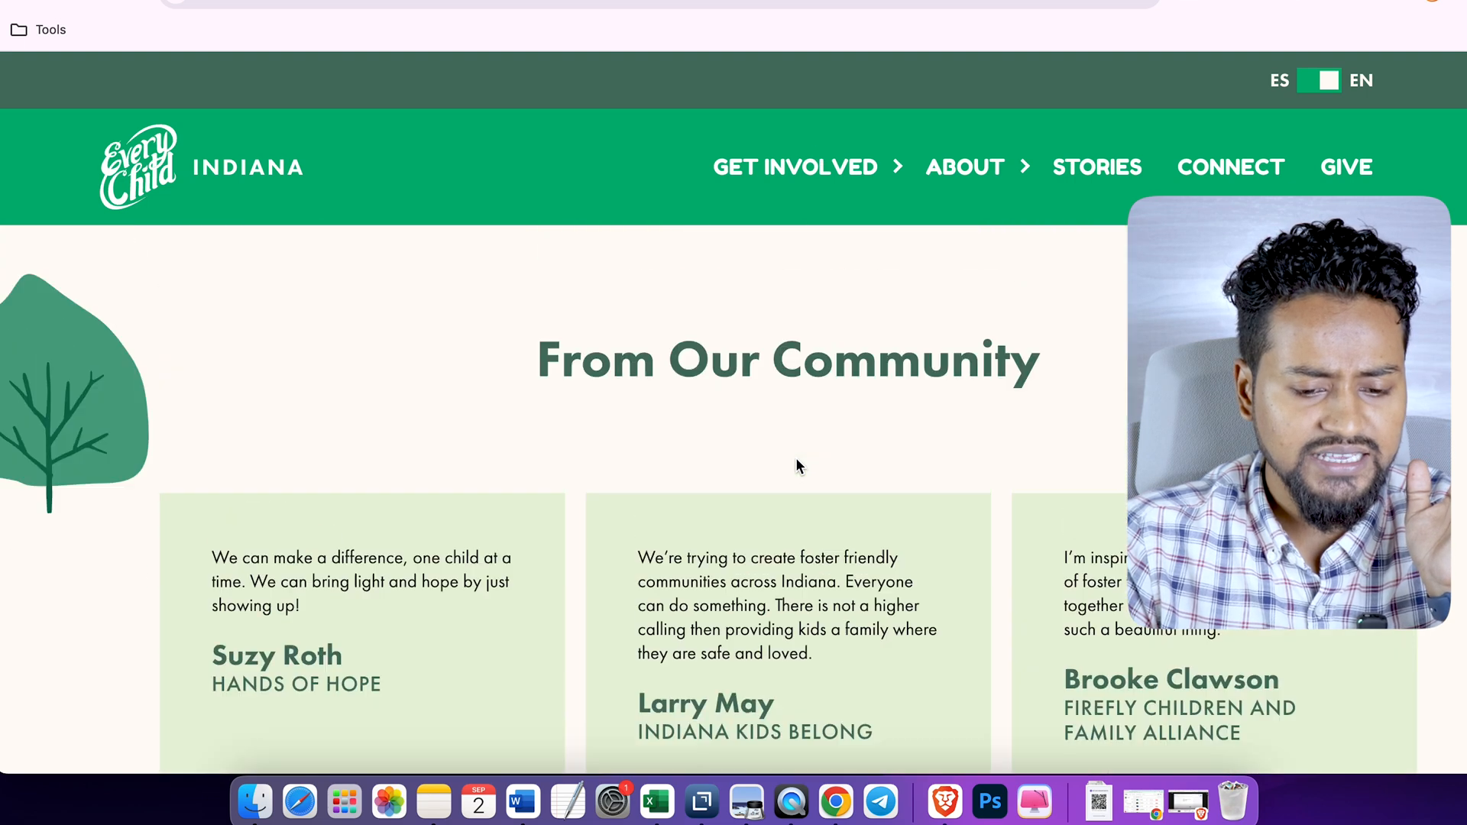
# - Review the Every Child Indiana homepage, from the community testimonials and mission statement down to the footer links
pyautogui.scroll(-5, 797, 464)
pyautogui.scroll(-15, 795, 466)
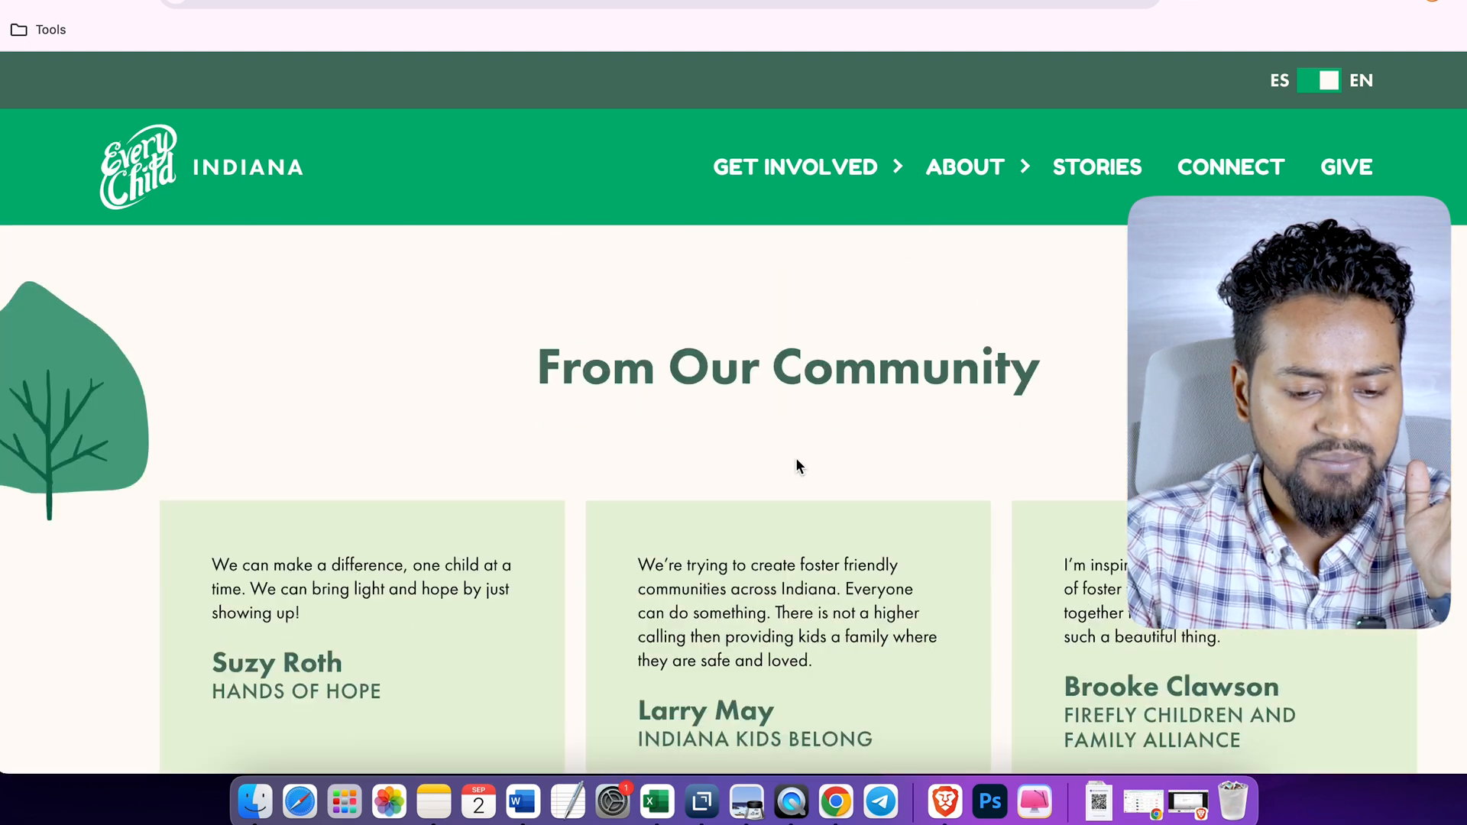
pyautogui.scroll(20, 795, 457)
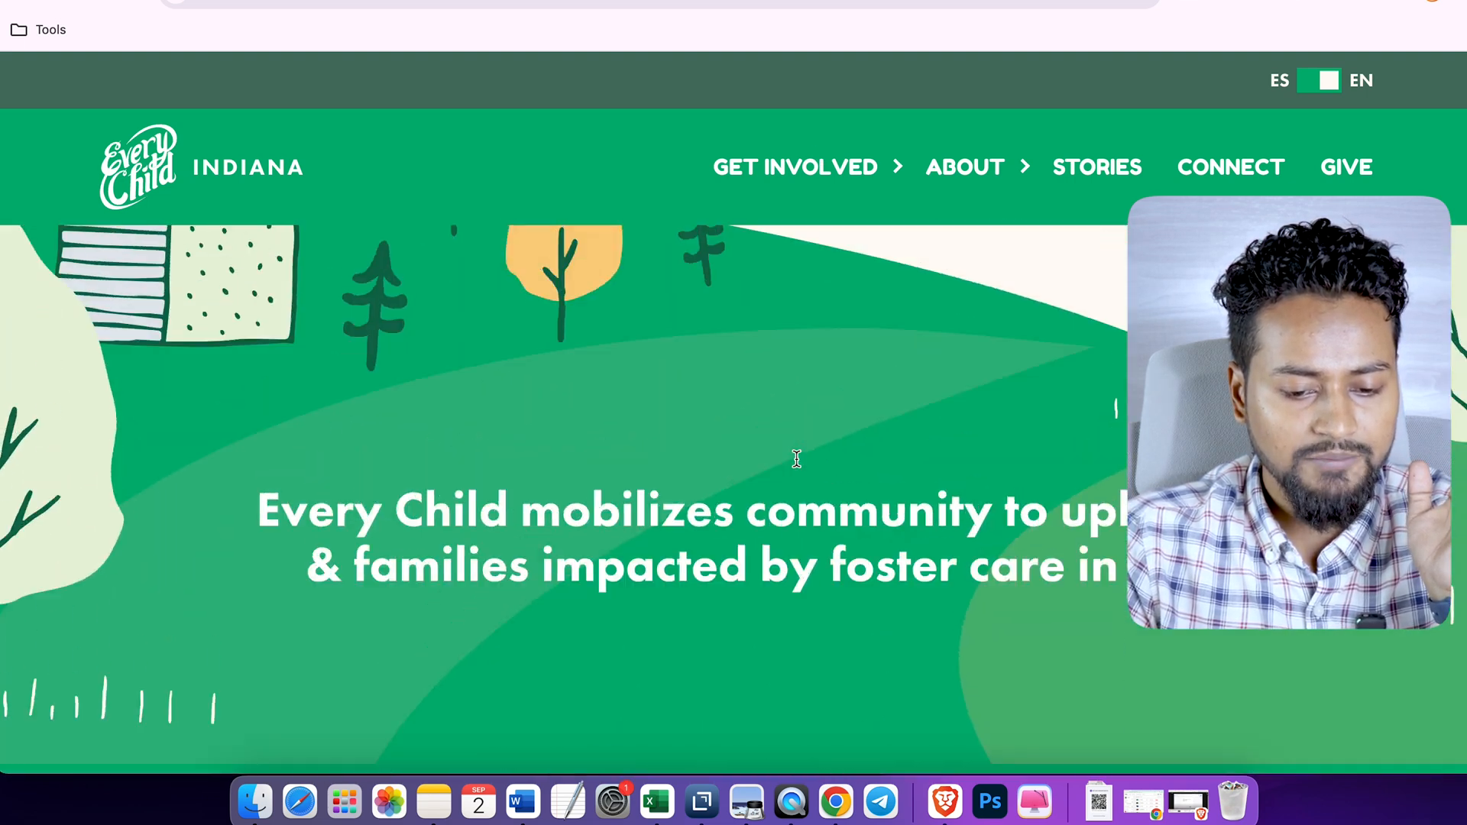
pyautogui.scroll(-12, 796, 462)
pyautogui.scroll(-10, 797, 466)
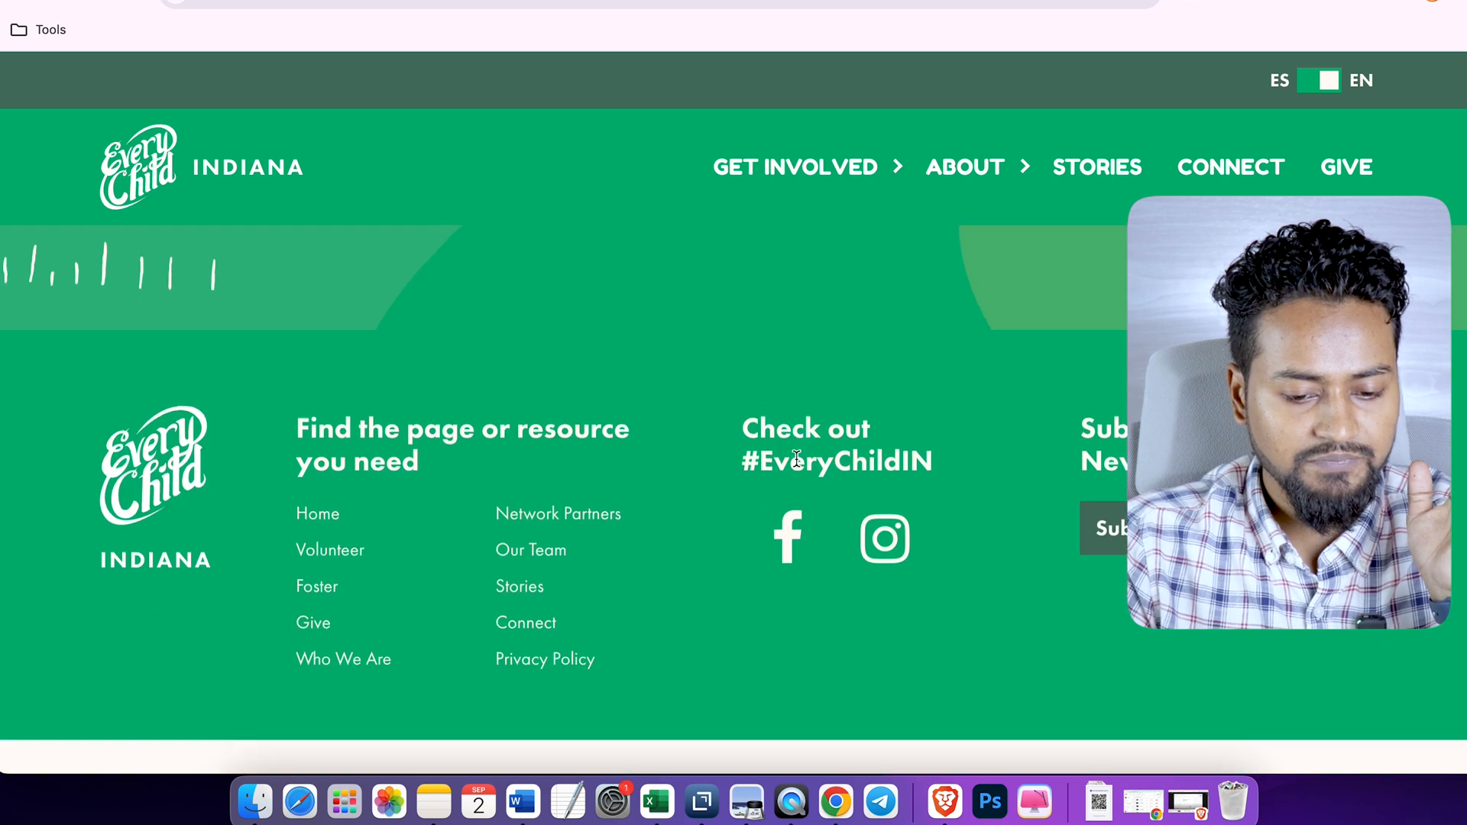
pyautogui.scroll(5, 802, 466)
pyautogui.scroll(-4, 806, 466)
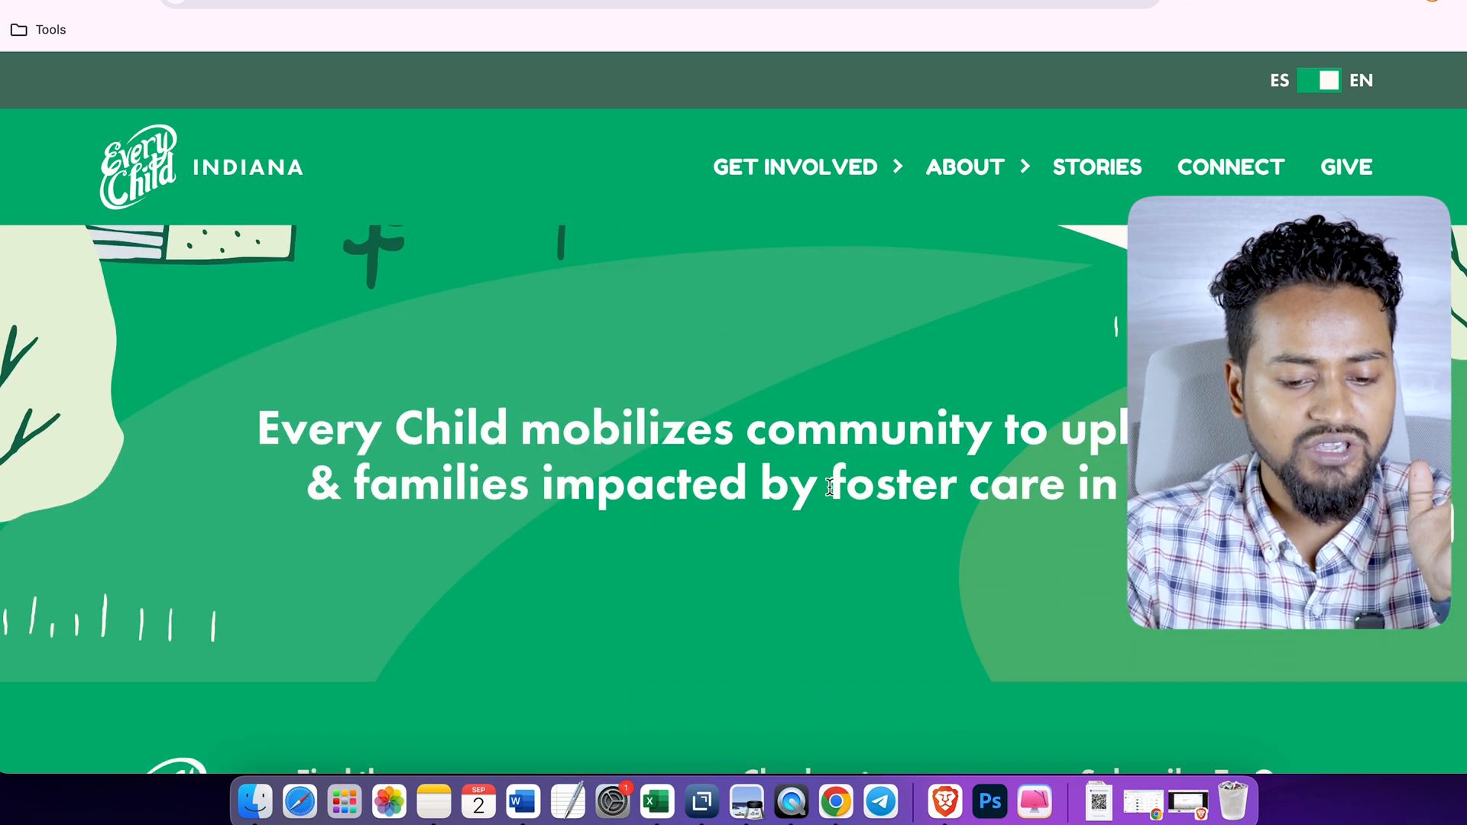
# - Select the phrase "foster care in Indiana" in the homepage's mission statement and search Google for it
pyautogui.moveTo(830, 487); pyautogui.dragTo(1113, 506)
pyautogui.click(1222, 504)
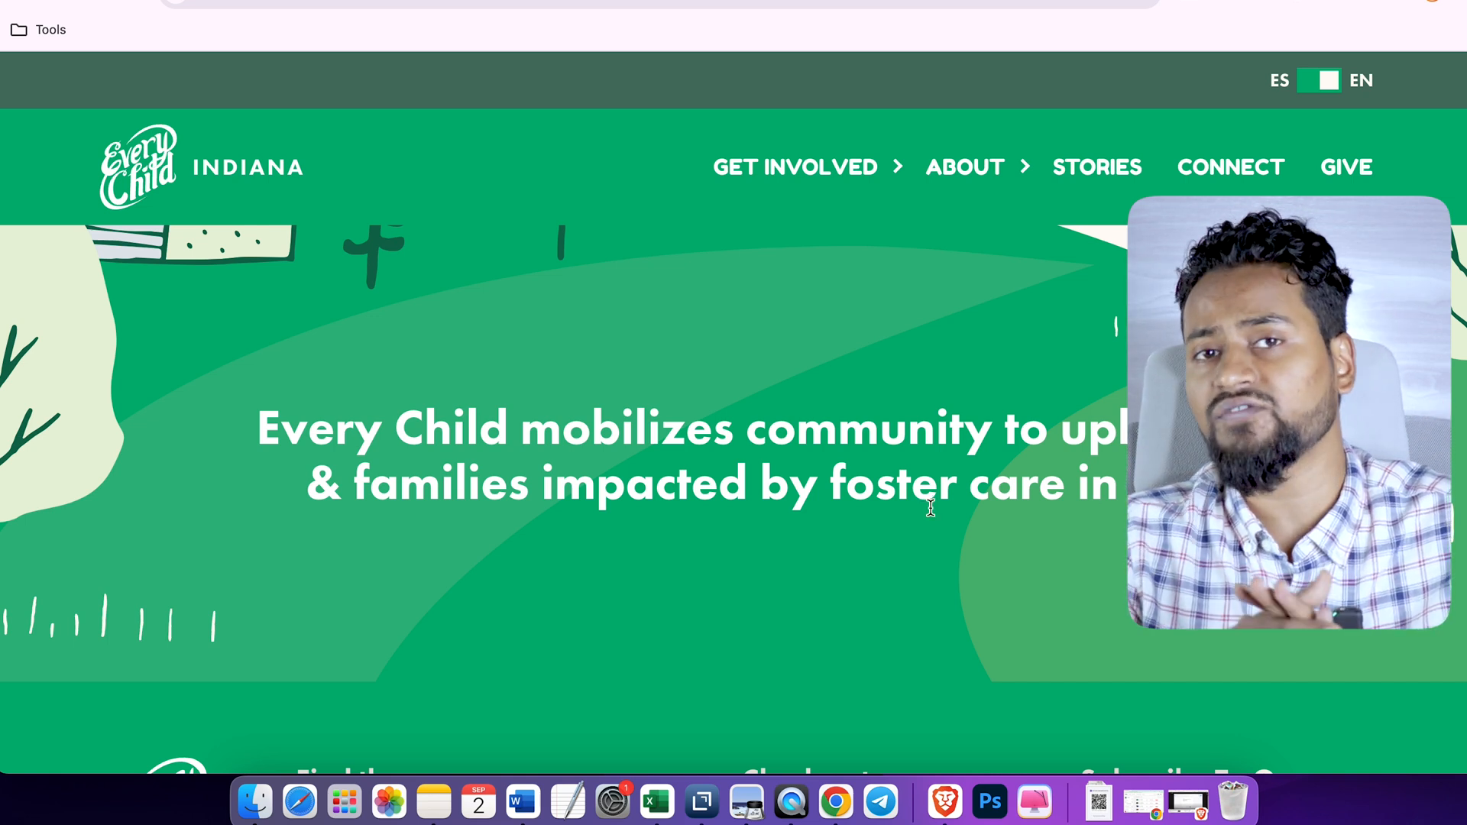
pyautogui.moveTo(830, 481); pyautogui.dragTo(1128, 478)
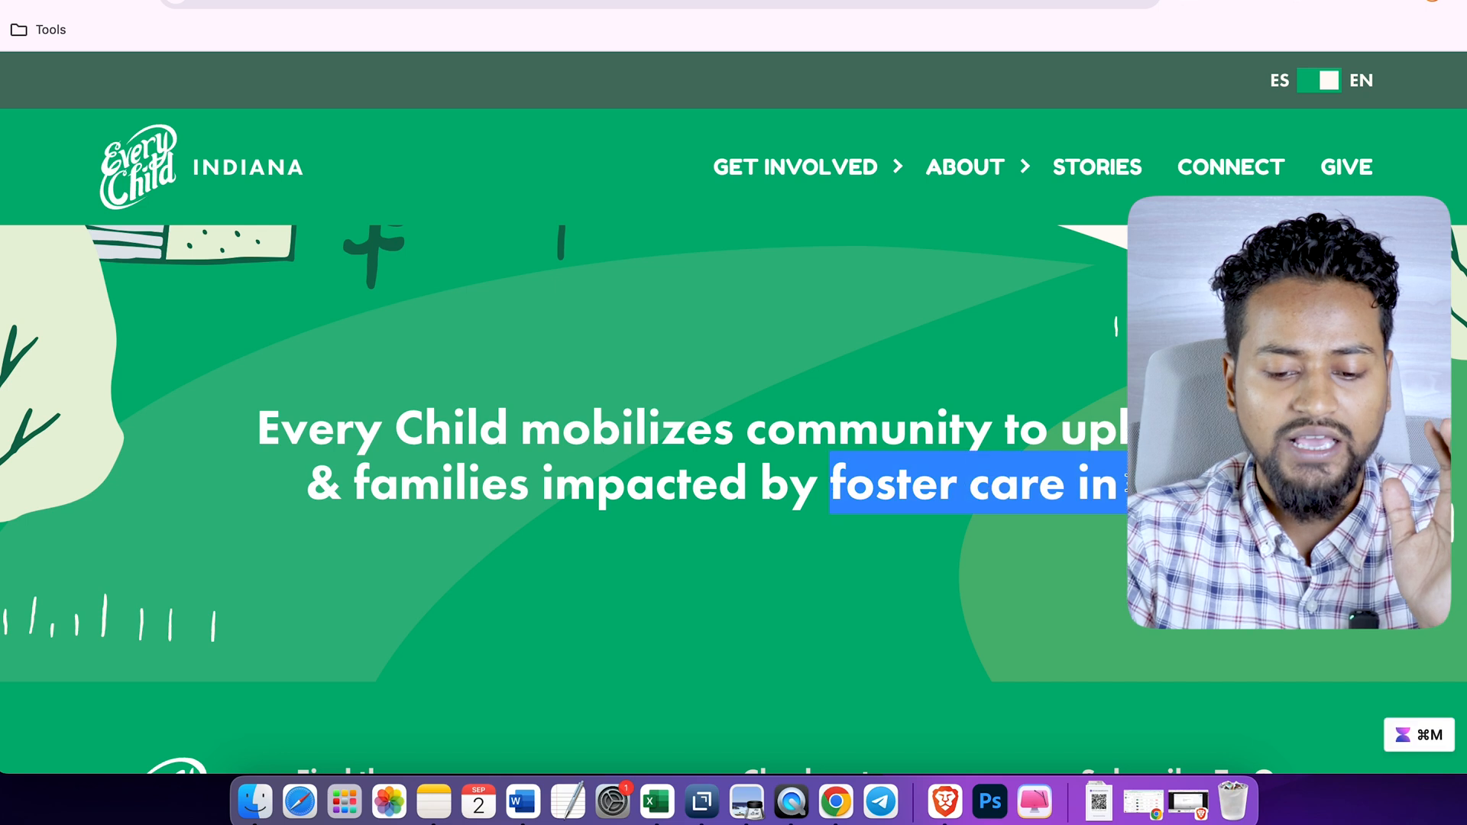
pyautogui.click(1085, 517)
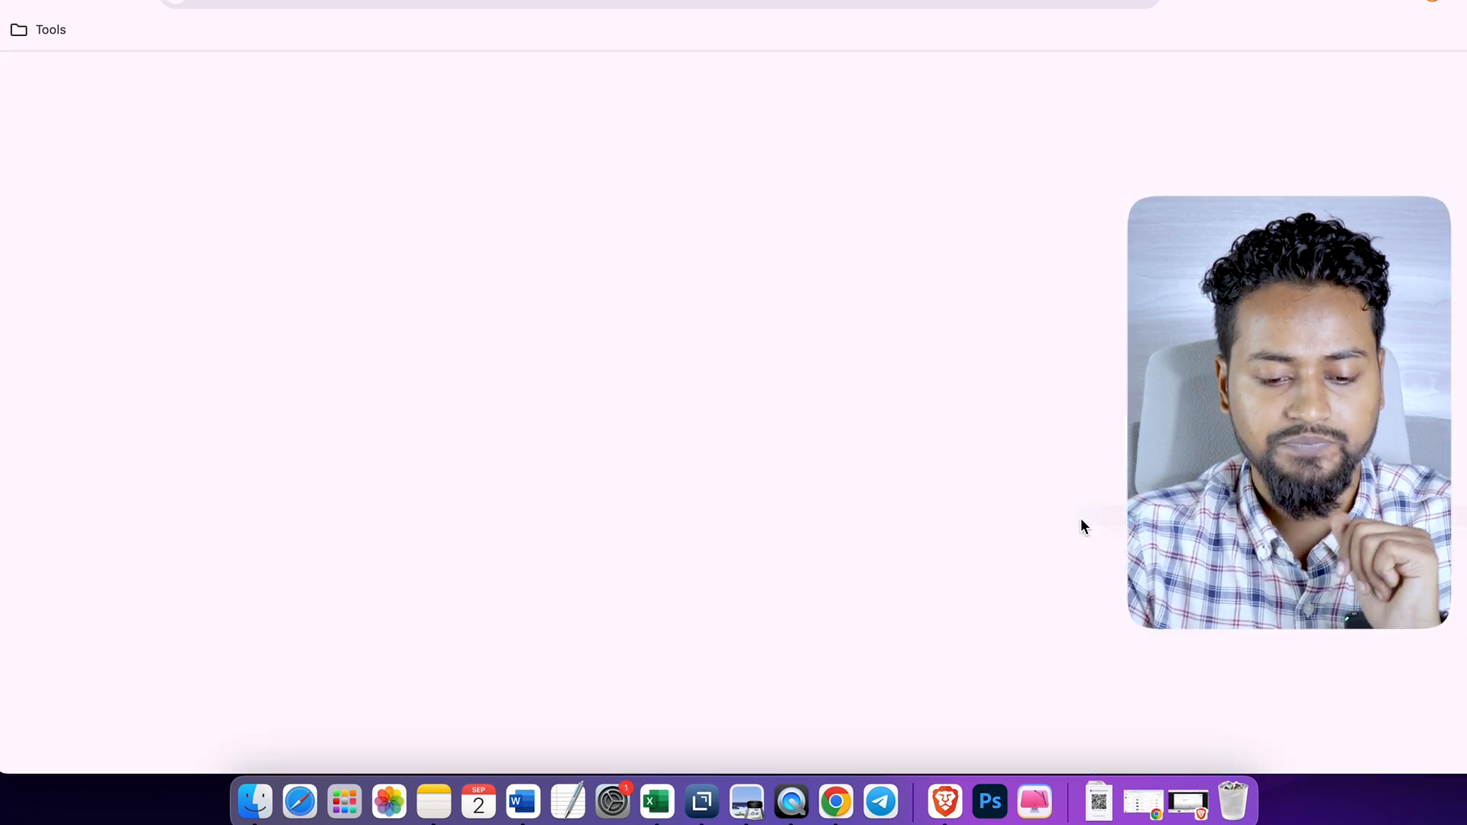
# - Examine the Google results for "foster care in Indiana", including the related questions, local places and organic listings
pyautogui.scroll(-3, 451, 461)
pyautogui.scroll(-10, 450, 461)
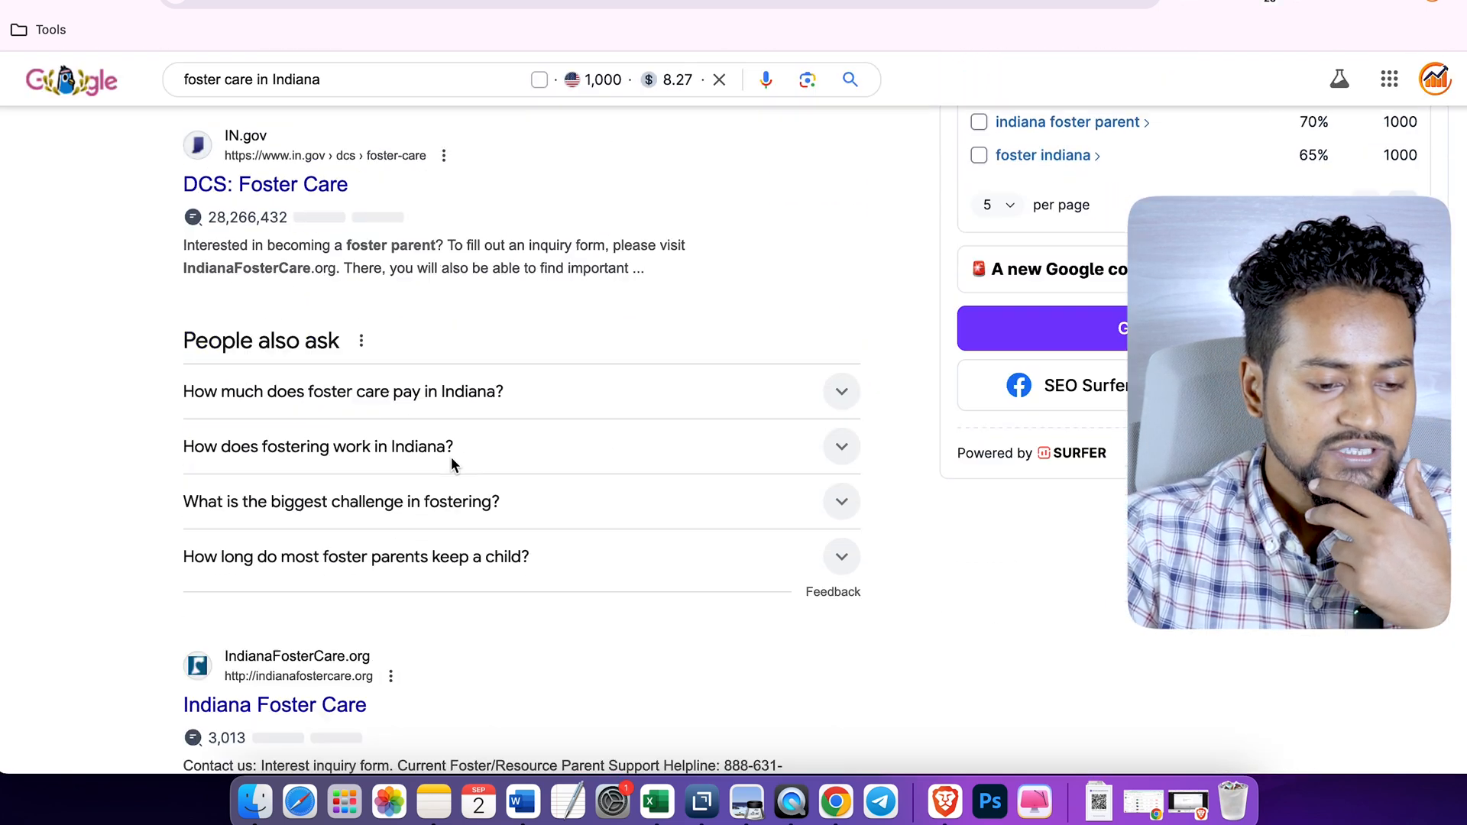
pyautogui.scroll(-5, 451, 460)
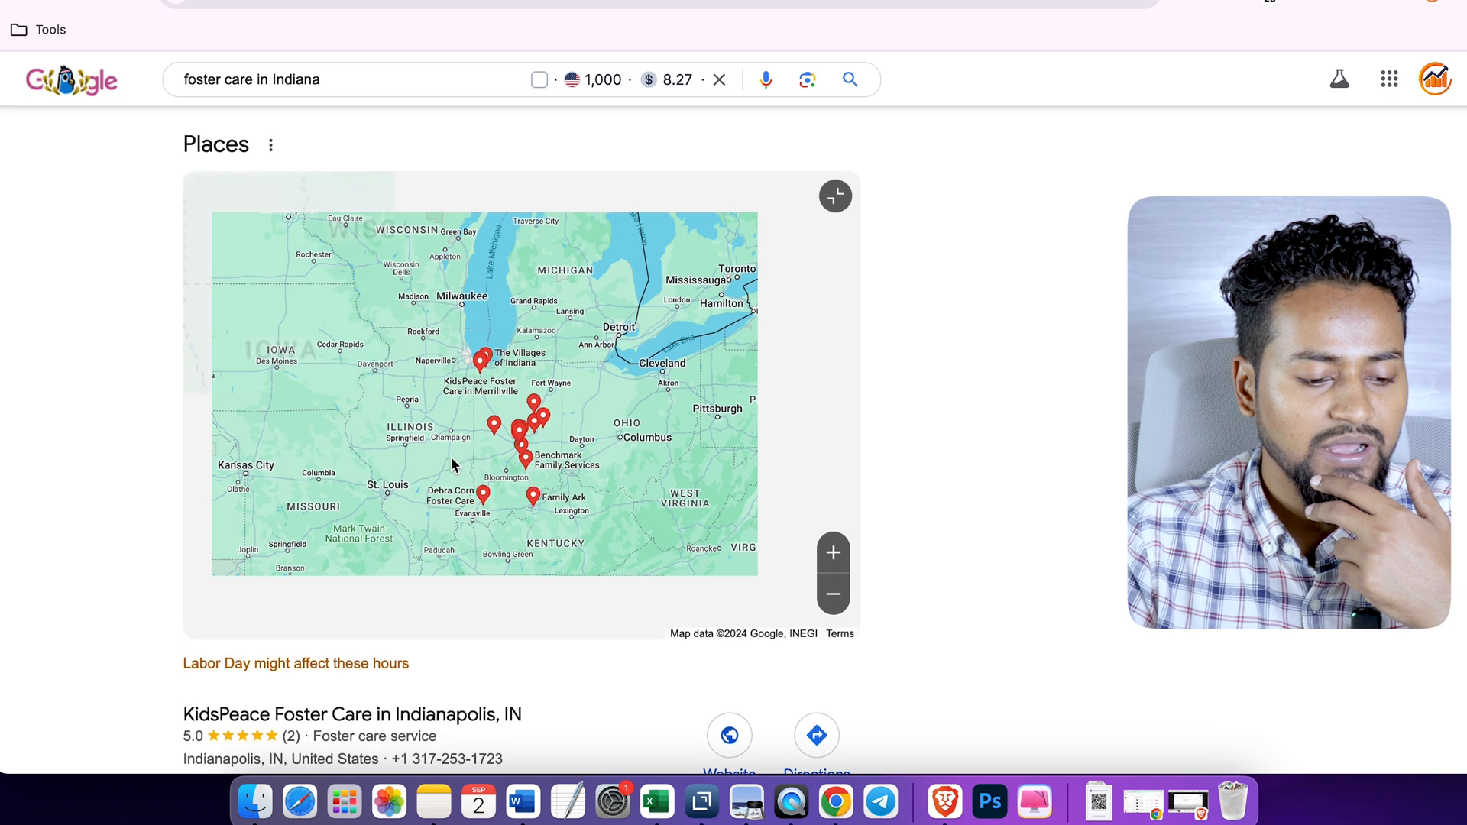
pyautogui.scroll(-7, 47, 592)
pyautogui.scroll(-1, 48, 590)
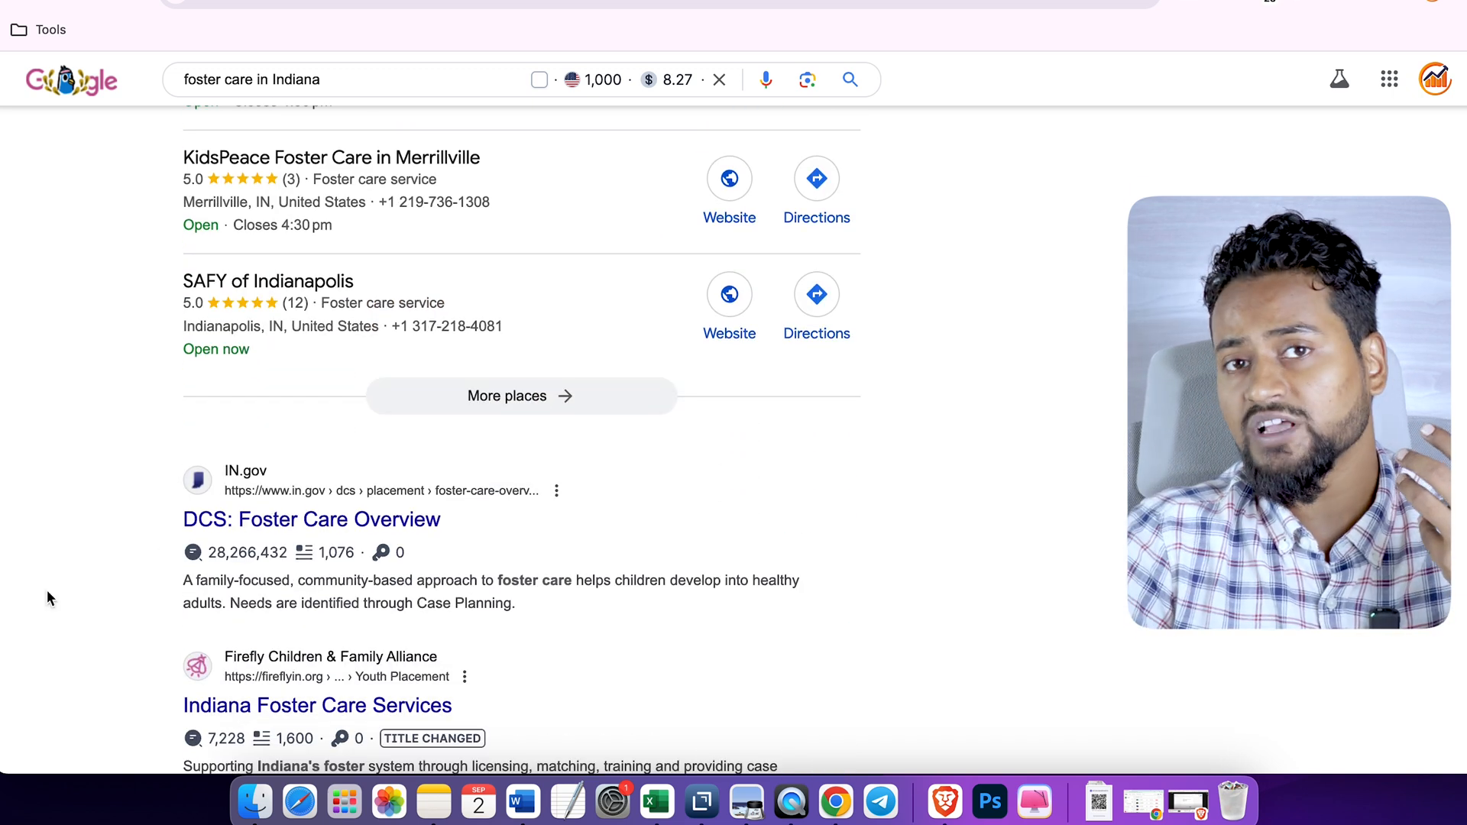
pyautogui.scroll(-6, 47, 589)
pyautogui.scroll(-5, 48, 596)
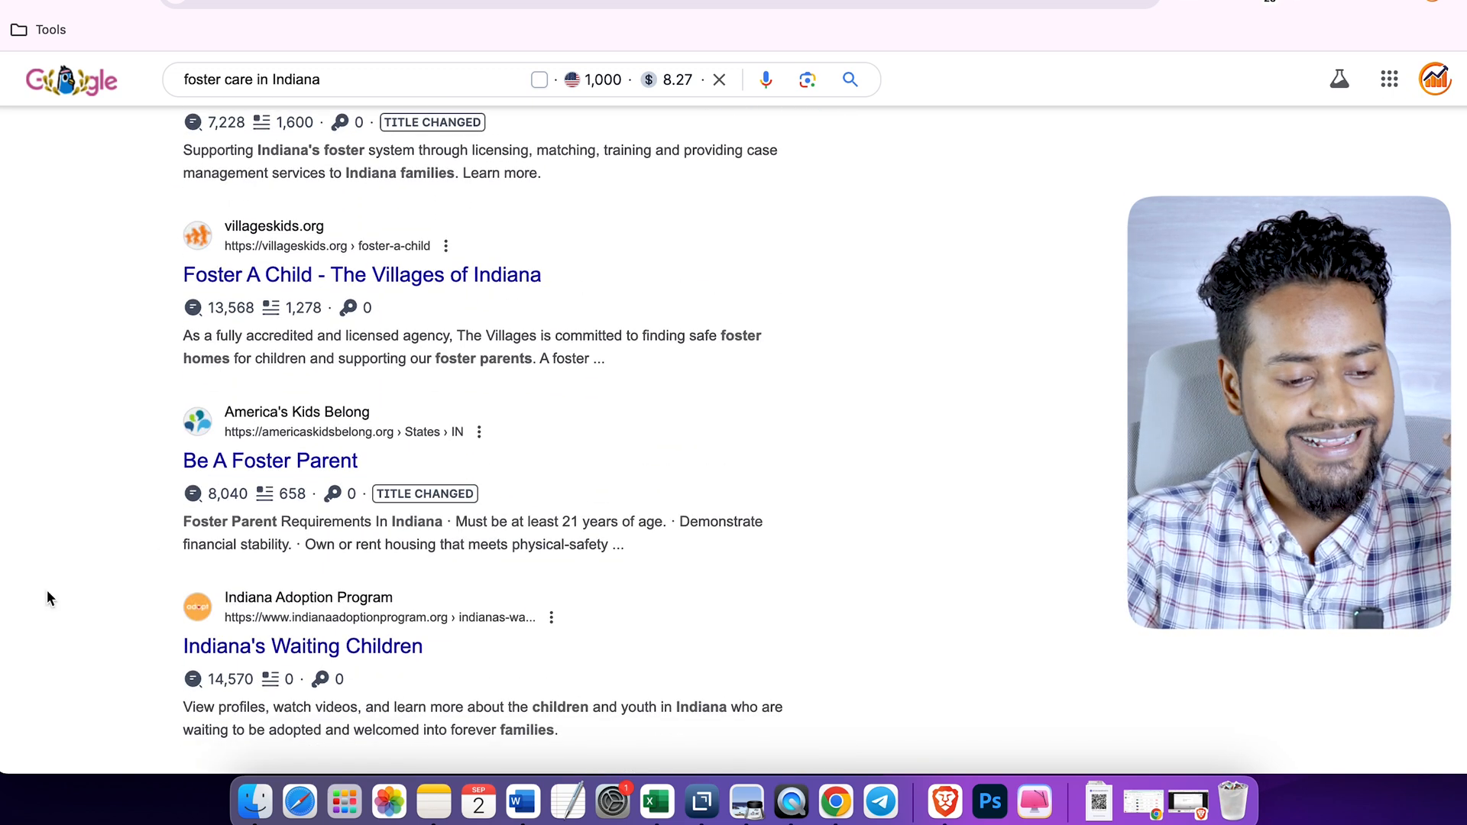
pyautogui.scroll(-3, 972, 598)
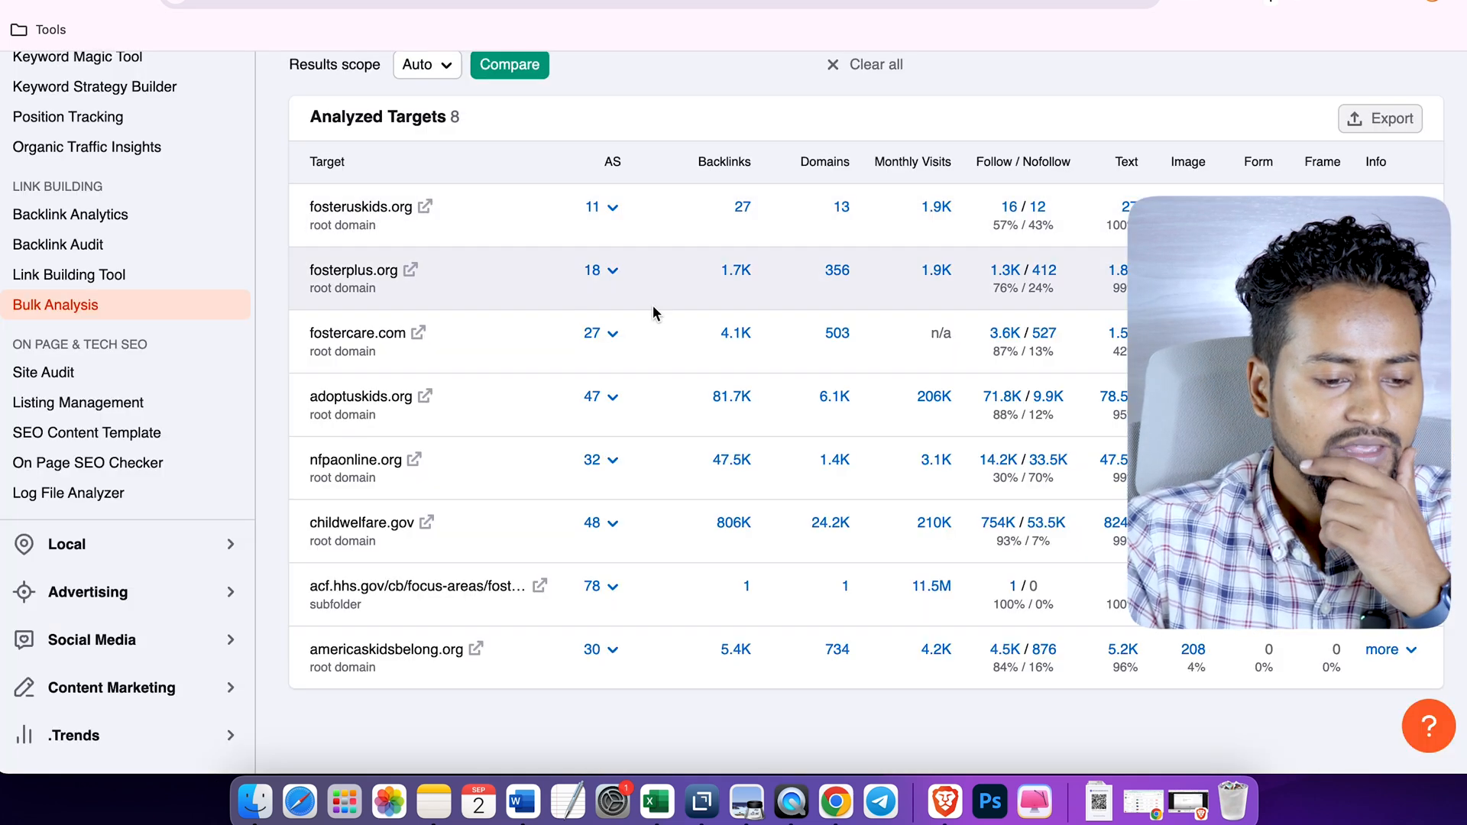
# - Return to Semrush's bulk analysis and compare the authority scores, backlinks and monthly visits of the analyzed targets
pyautogui.scroll(-2, 652, 306)
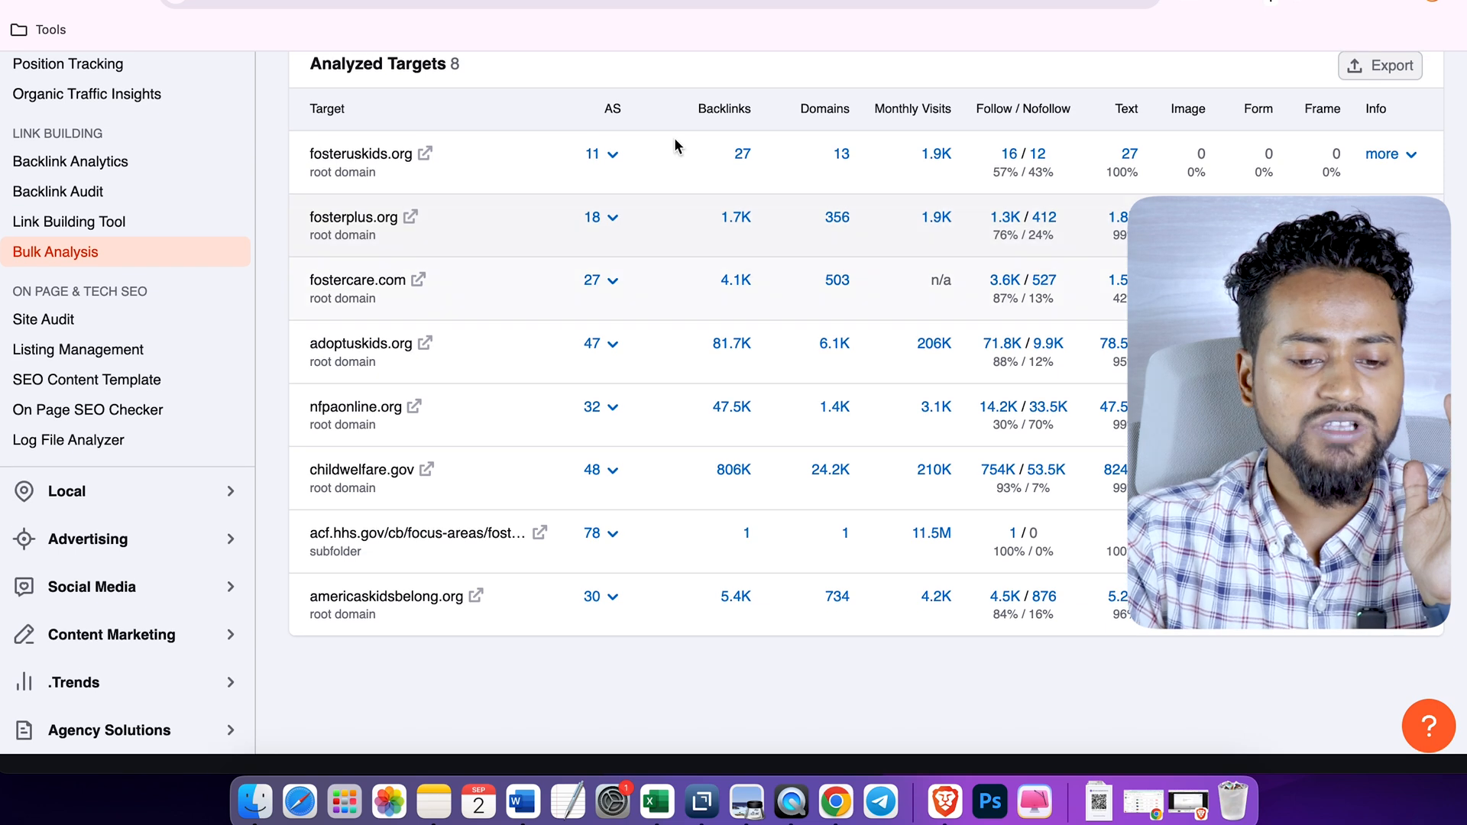
pyautogui.scroll(2, 802, 222)
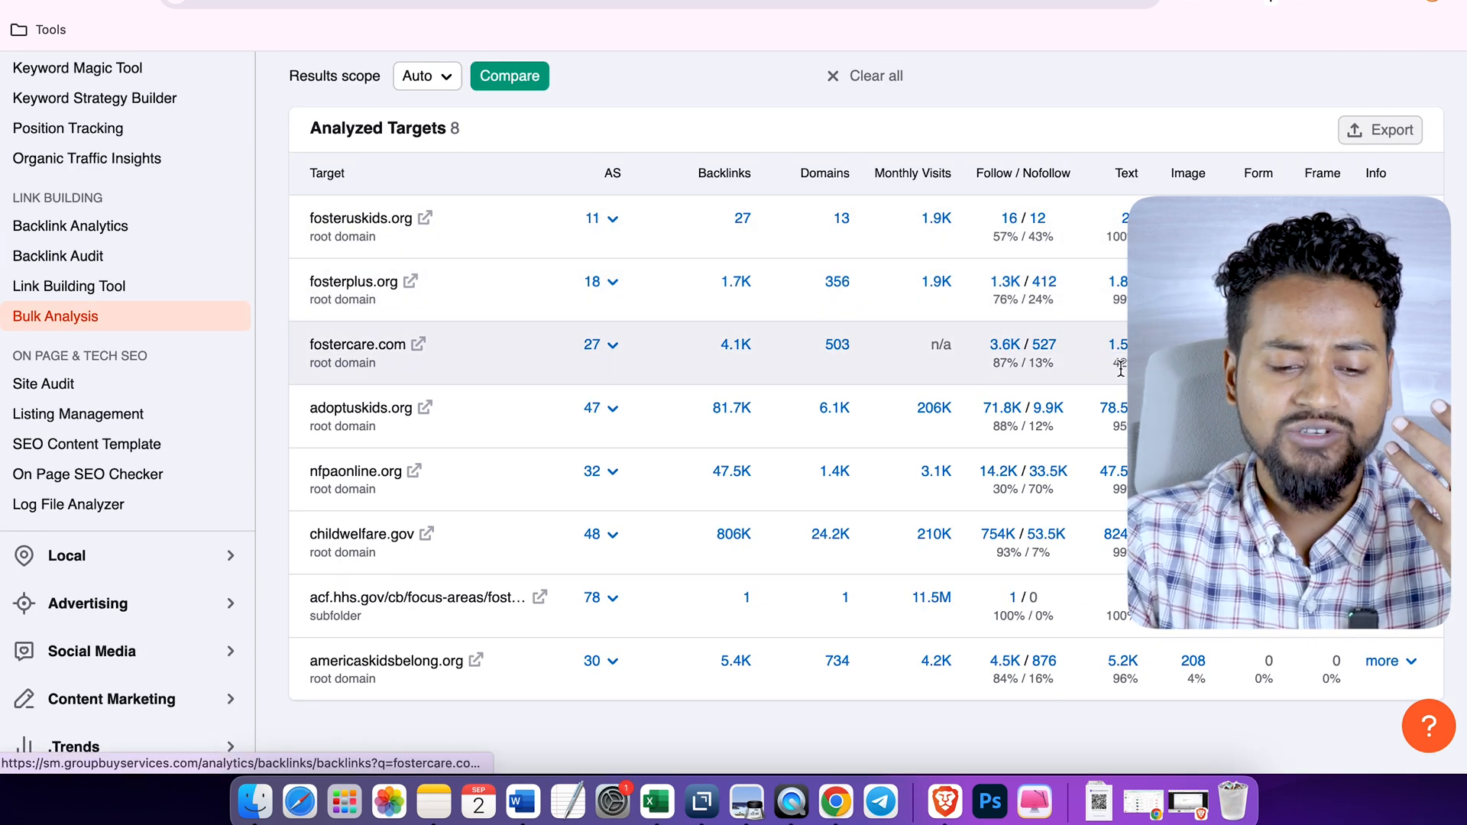
pyautogui.scroll(-2, 1121, 368)
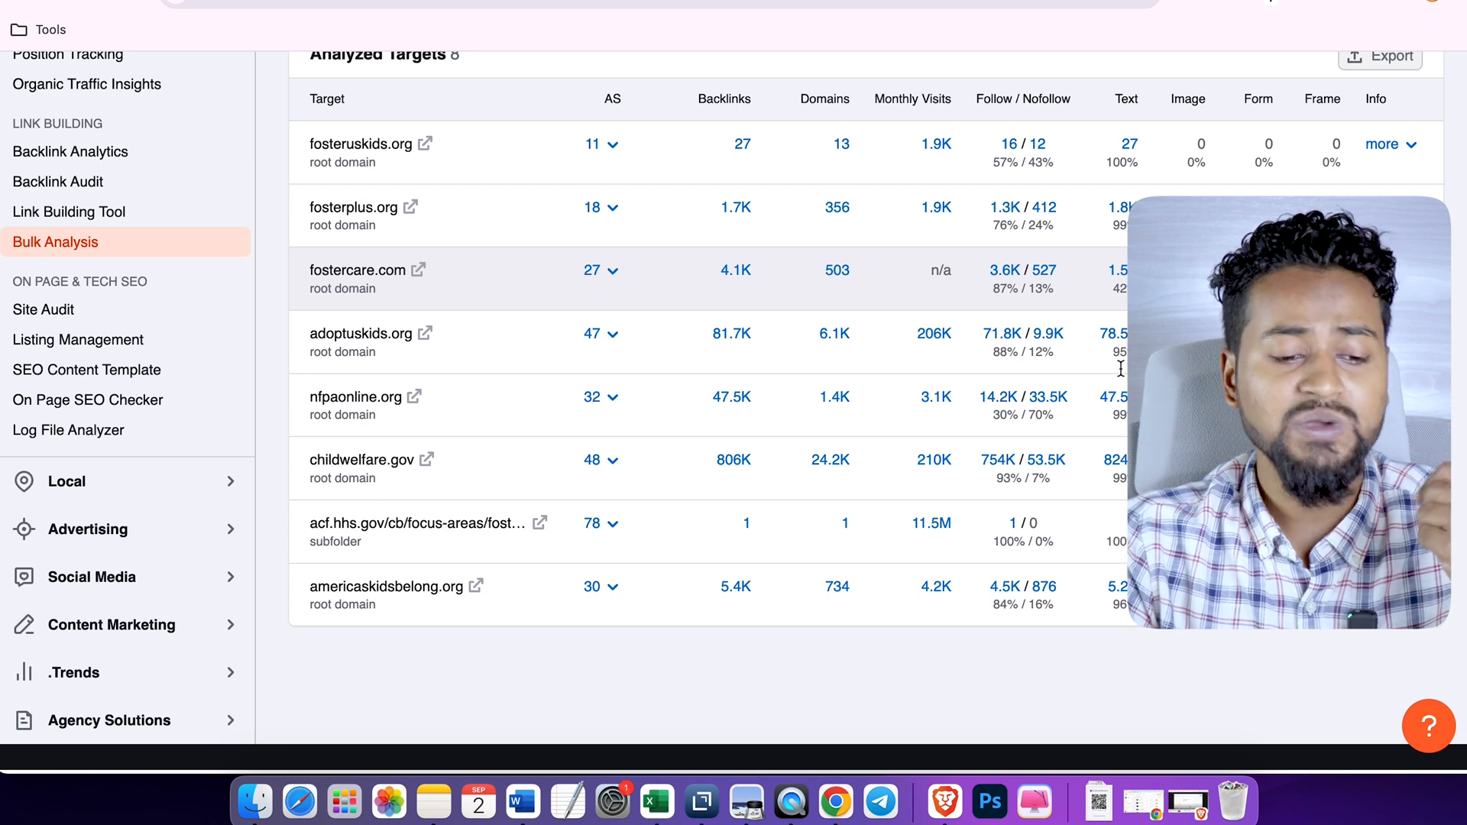
# - Open the Traffic Analytics report behind the monthly visits of fosteruskids.org and review its visit figures
pyautogui.rightClick(938, 148)
pyautogui.click(955, 153)
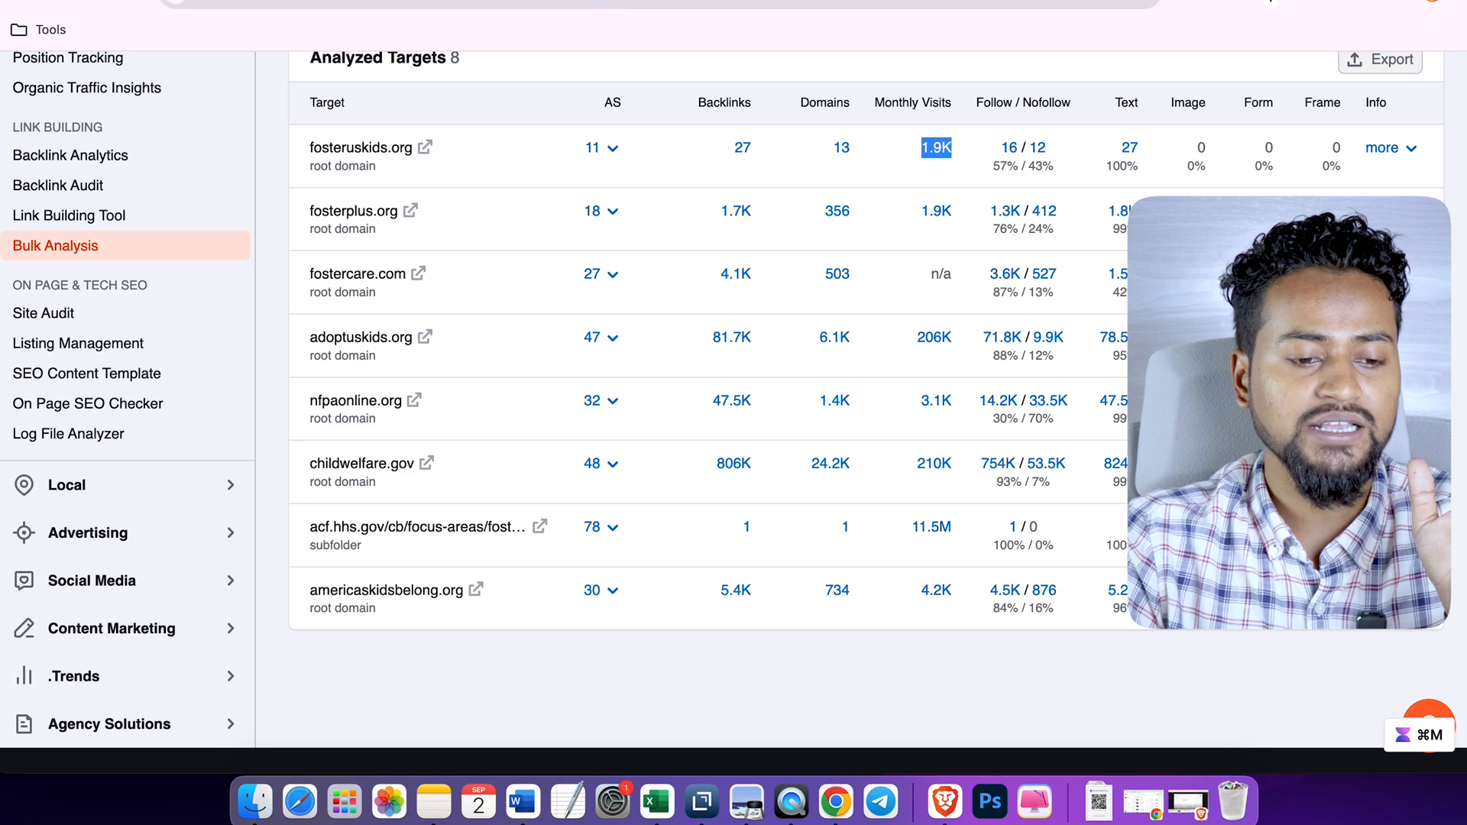
pyautogui.click(764, 1)
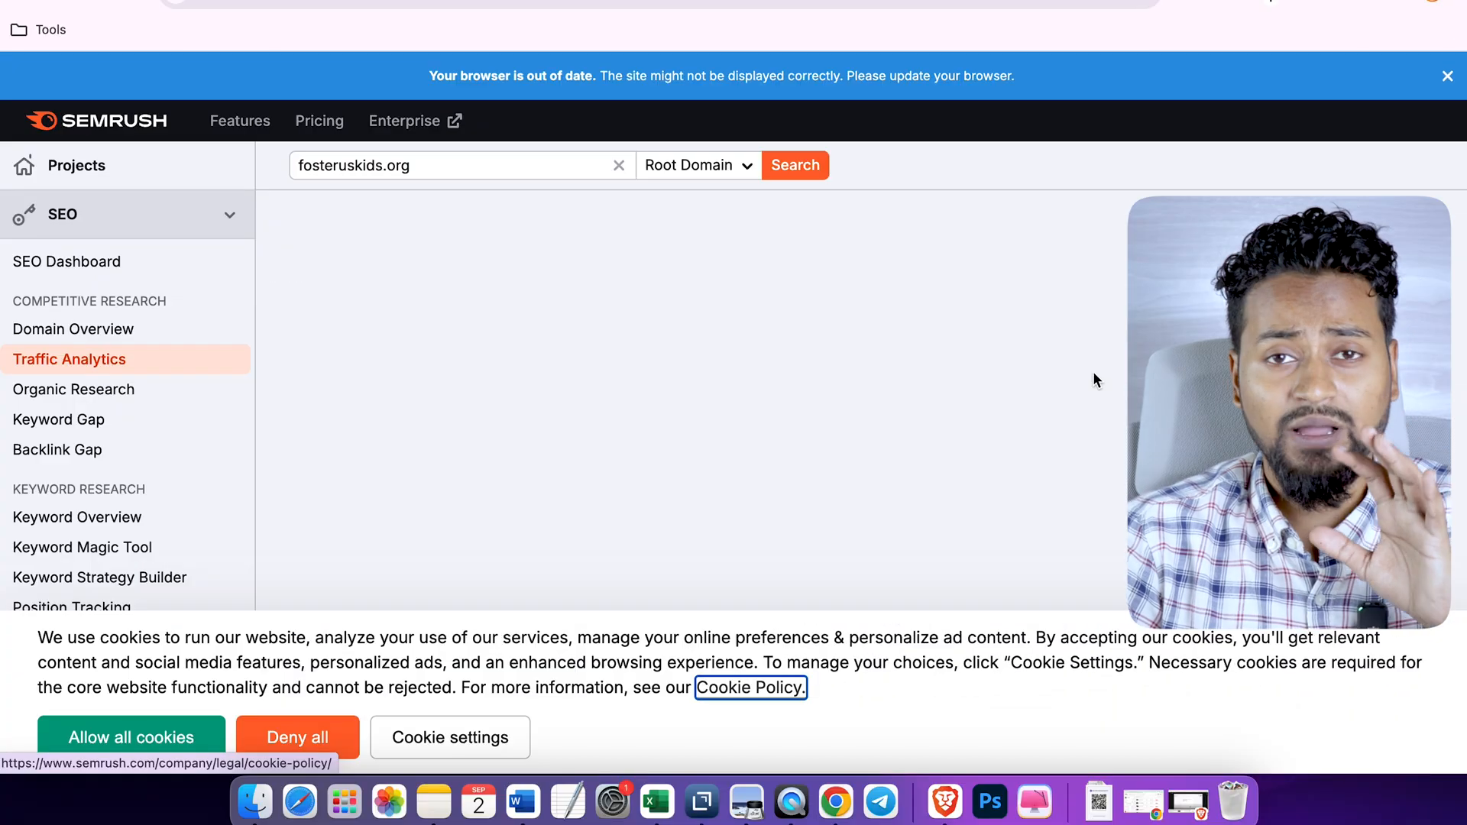
pyautogui.scroll(-2, 1092, 371)
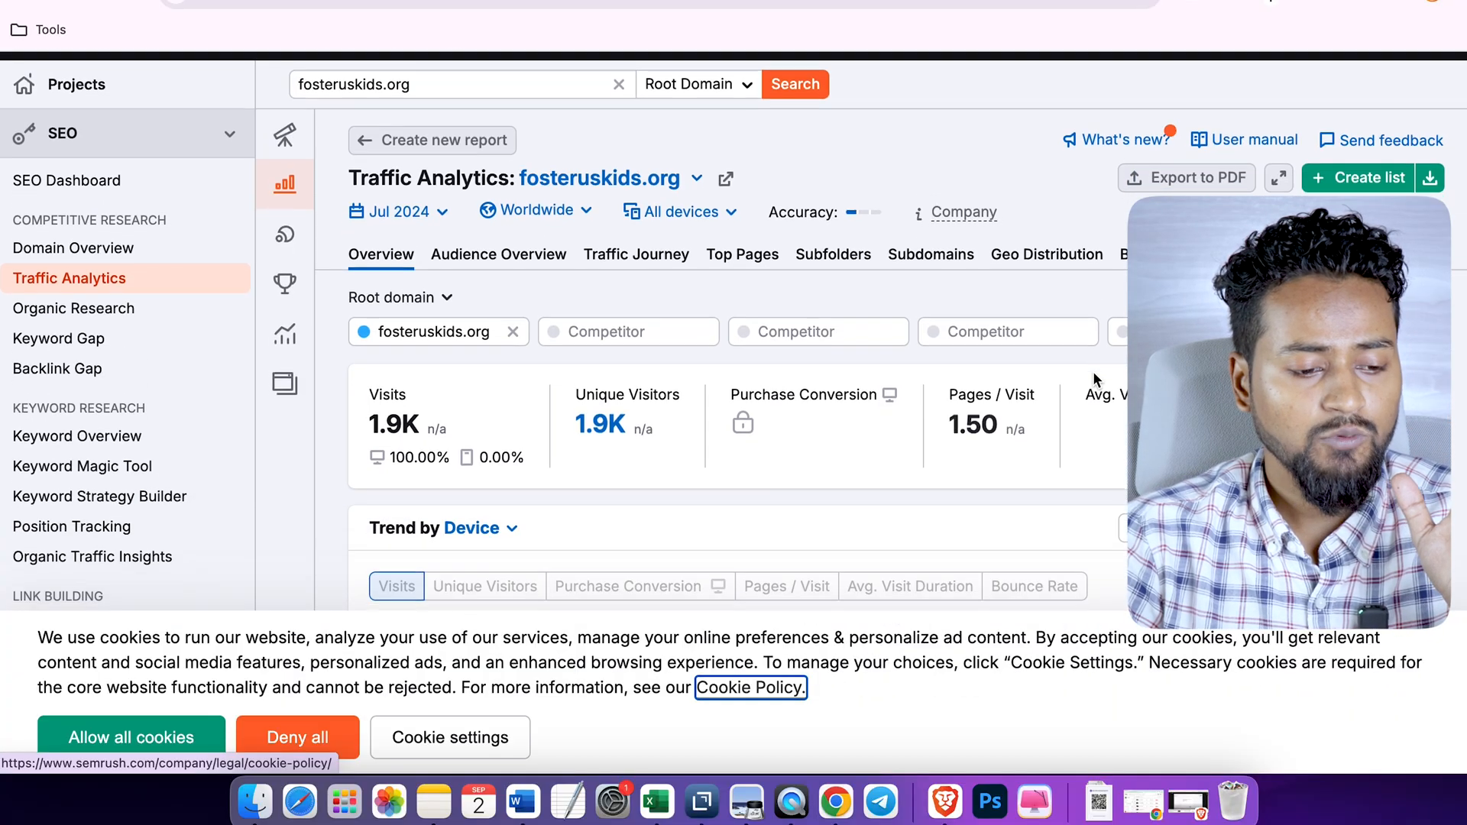
# - Open the Domain Overview for fosteruskids.org and review its authority score, organic search traffic and country distribution
pyautogui.click(113, 223)
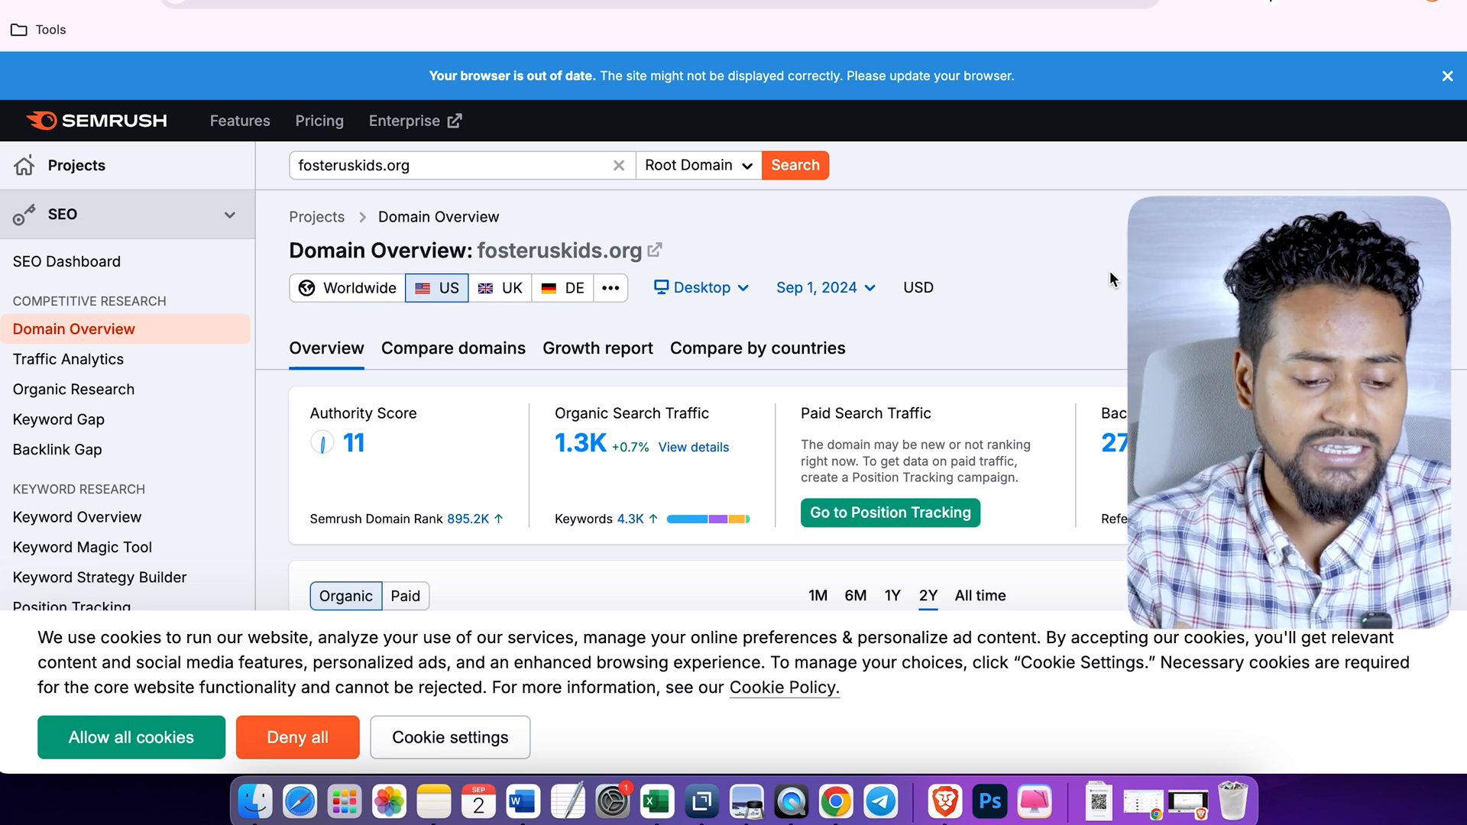
pyautogui.scroll(-3, 1110, 275)
pyautogui.scroll(1, 1110, 275)
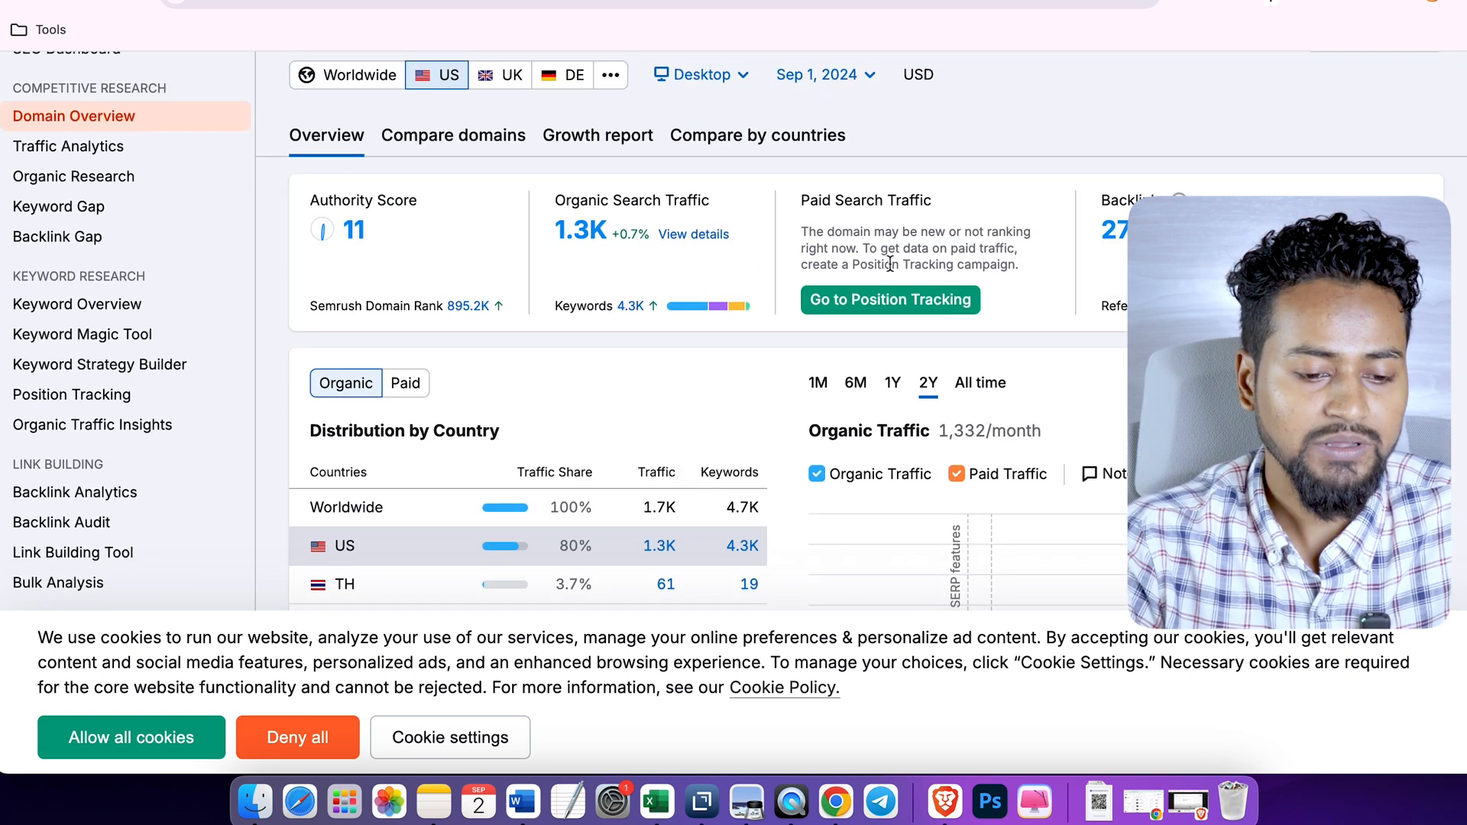
# - Open the US organic keywords of fosteruskids.org and examine their positions, traffic, volume and keyword difficulty
pyautogui.click(631, 306)
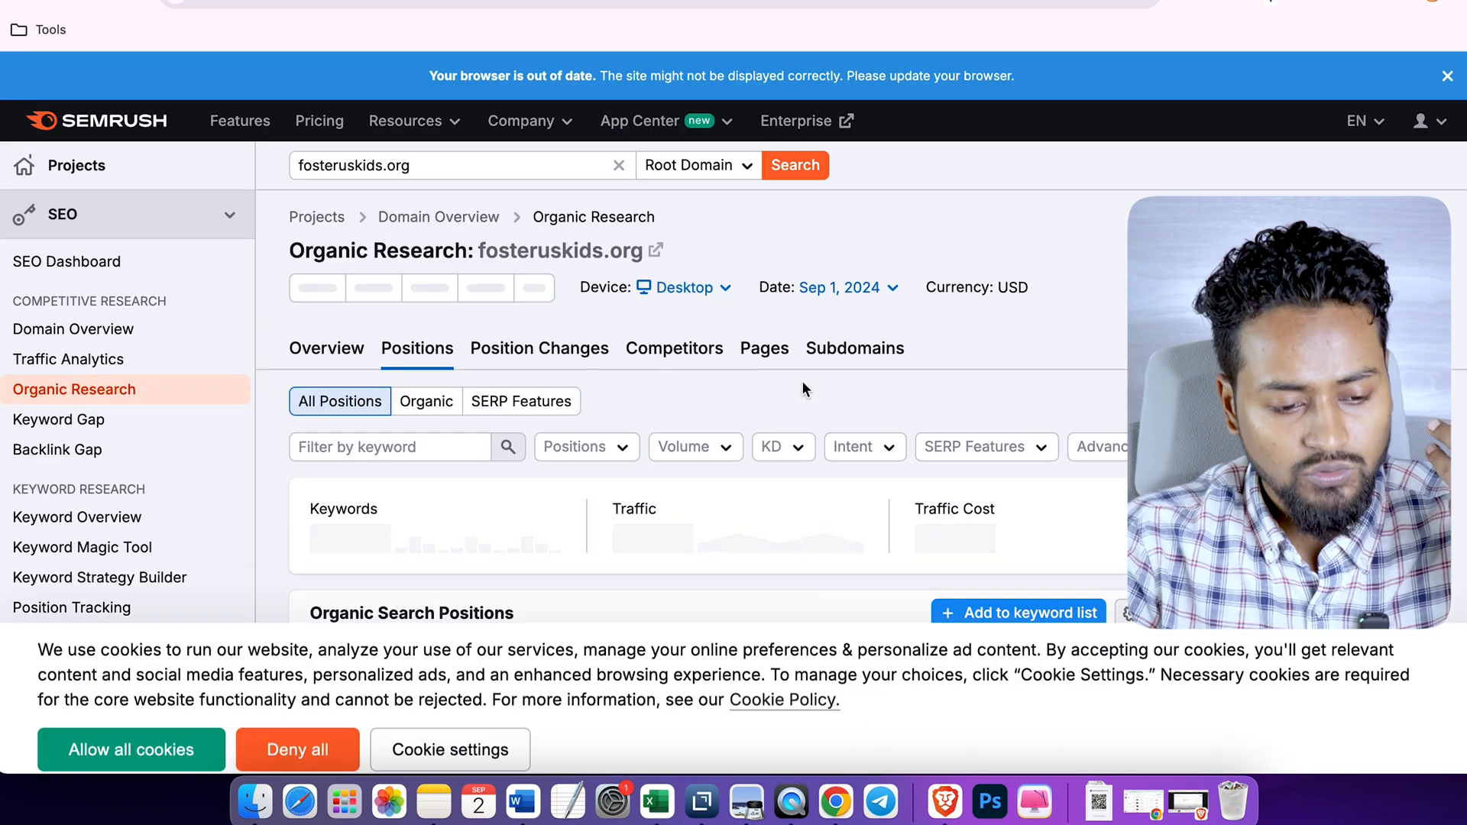
pyautogui.scroll(-2, 801, 388)
pyautogui.scroll(-1, 802, 388)
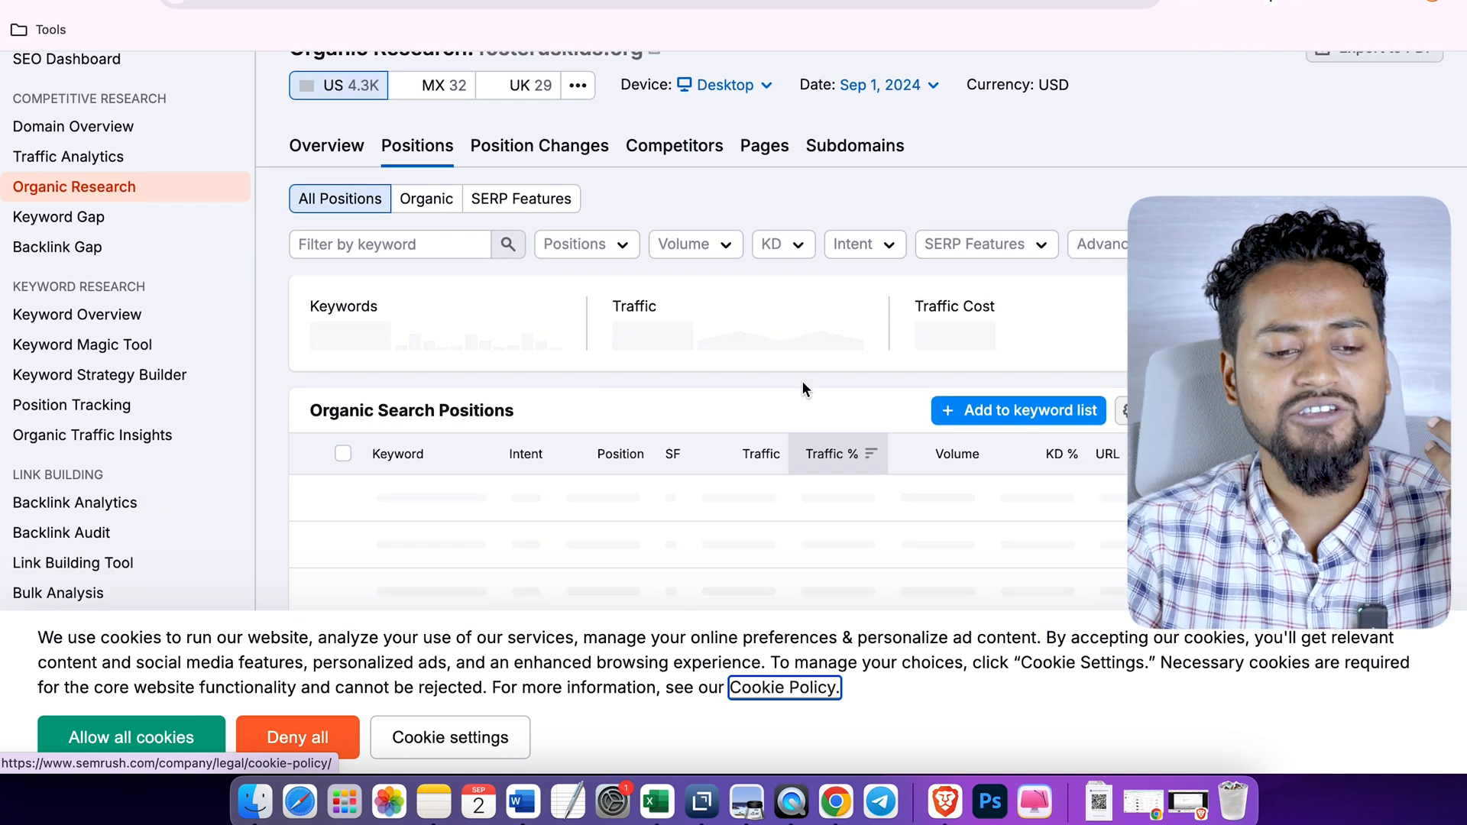
pyautogui.scroll(-10, 801, 388)
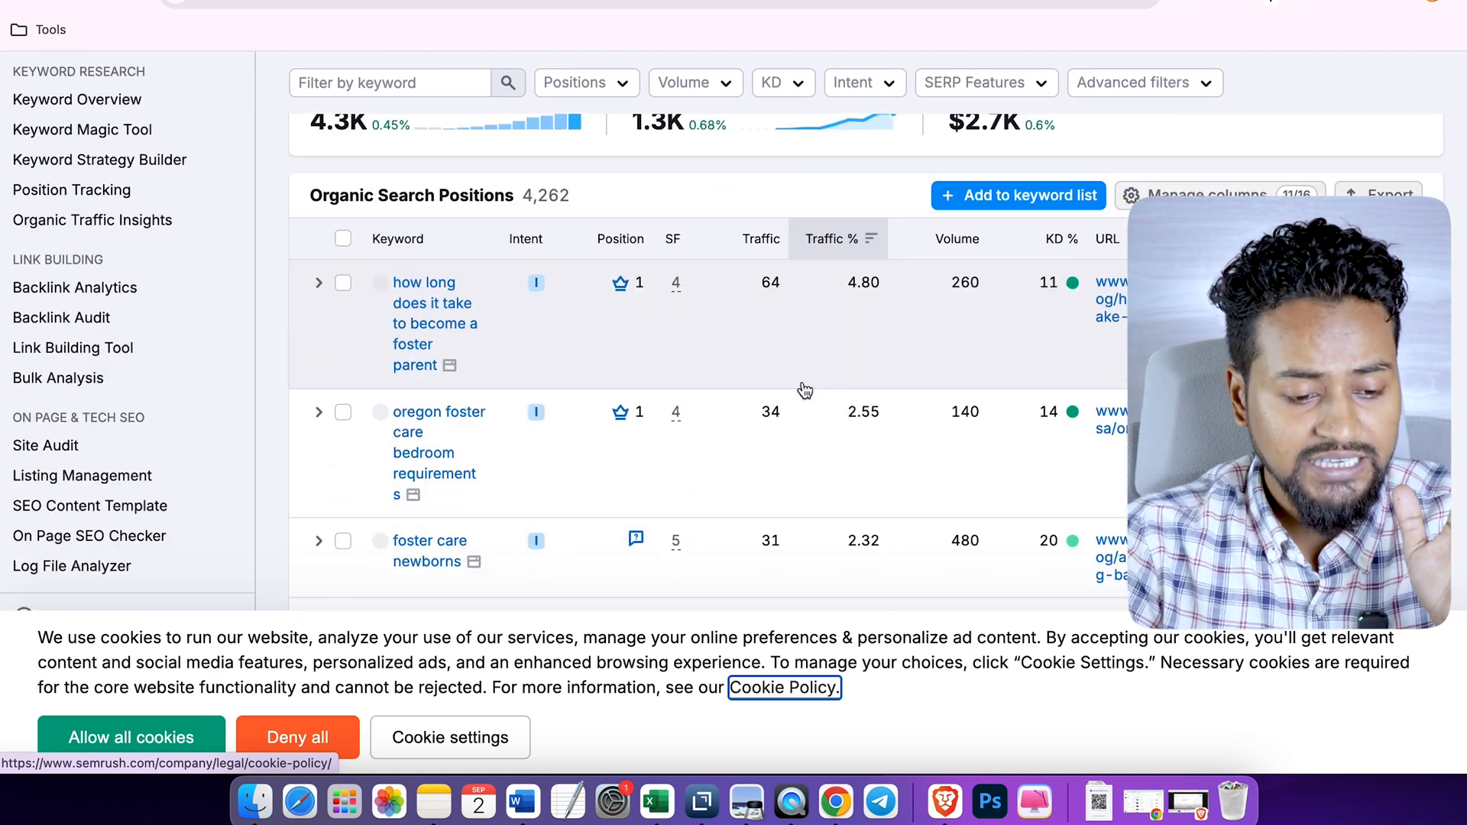
pyautogui.scroll(-5, 802, 388)
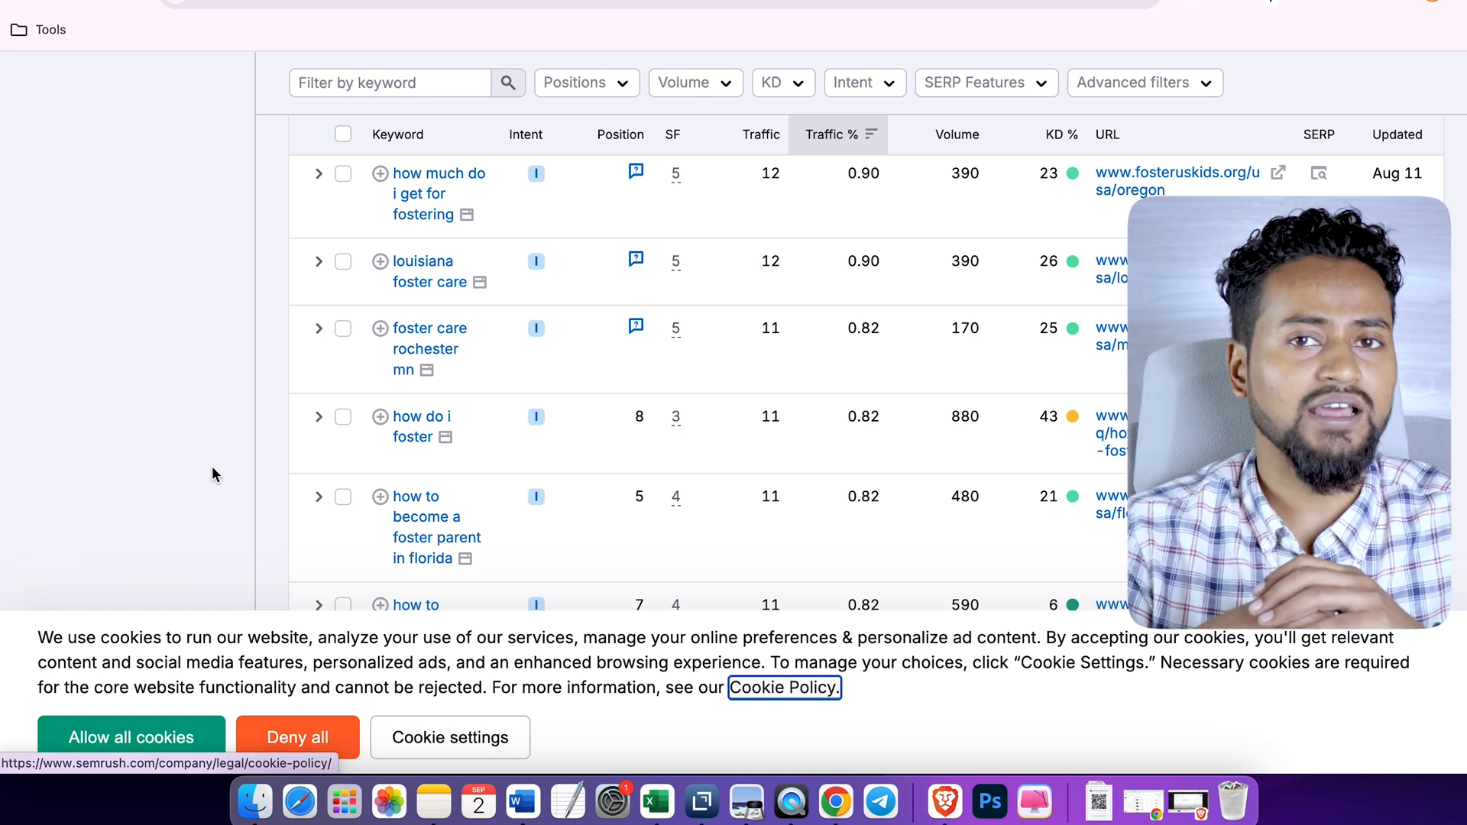
pyautogui.scroll(15, 212, 470)
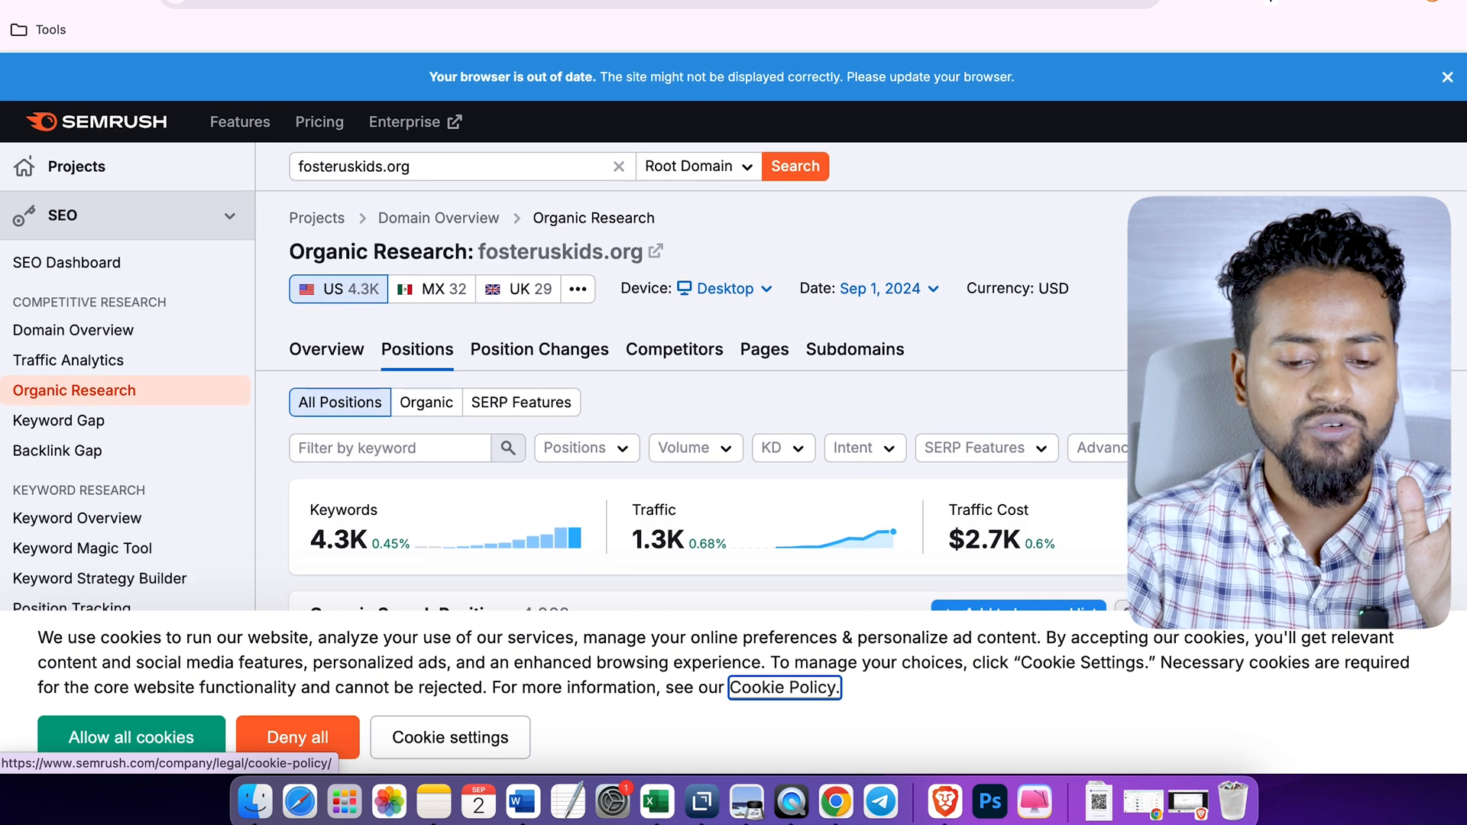
pyautogui.scroll(-5, 687, 344)
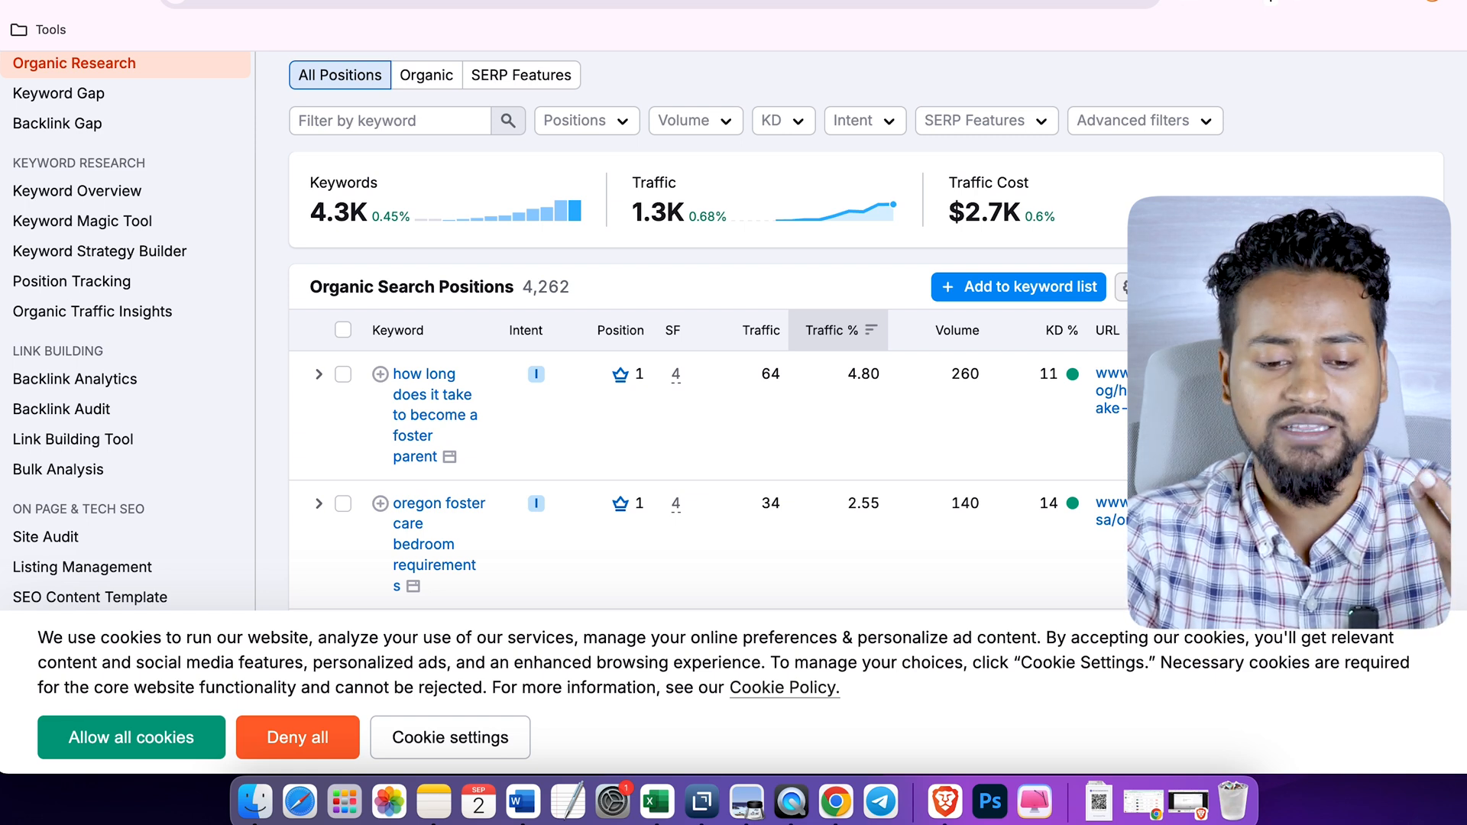
# - Switch to the Excel keyword sheet and look over its topics, clusters, search volumes, difficulty, CPC and intent columns
pyautogui.scroll(5, 688, 329)
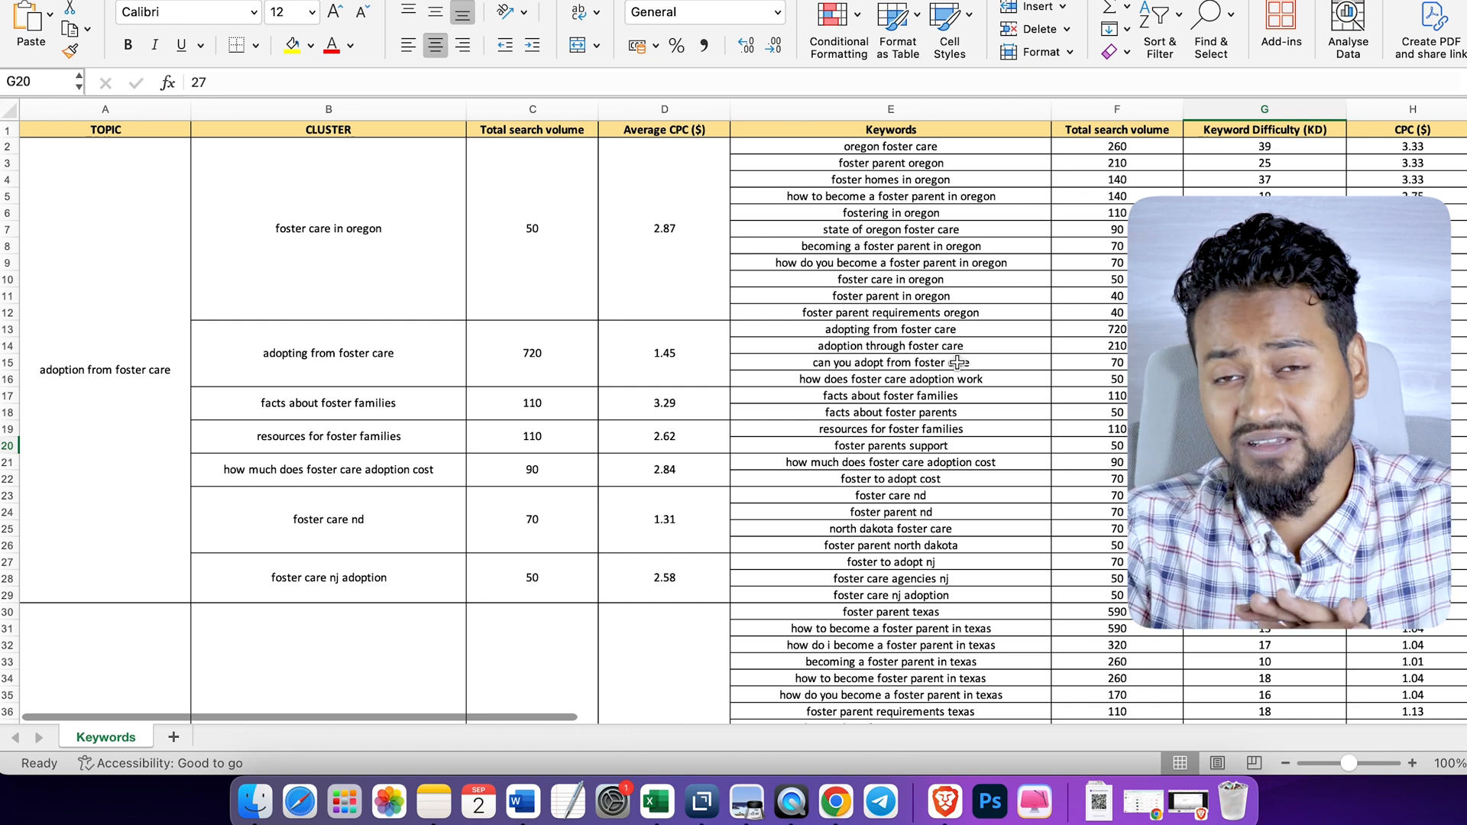
pyautogui.hscroll(5, 1093, 277)
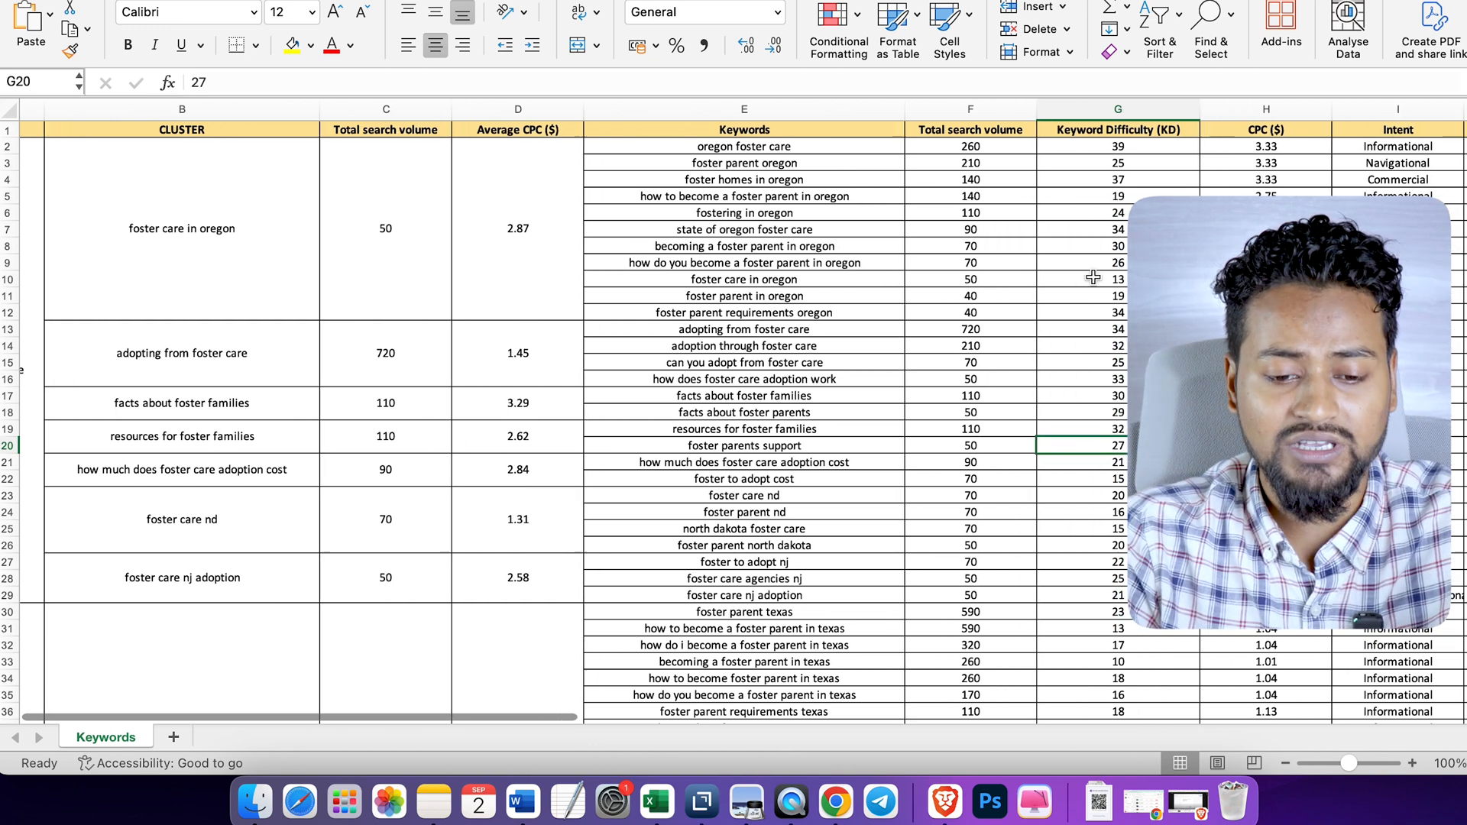
pyautogui.hscroll(-5, 1093, 278)
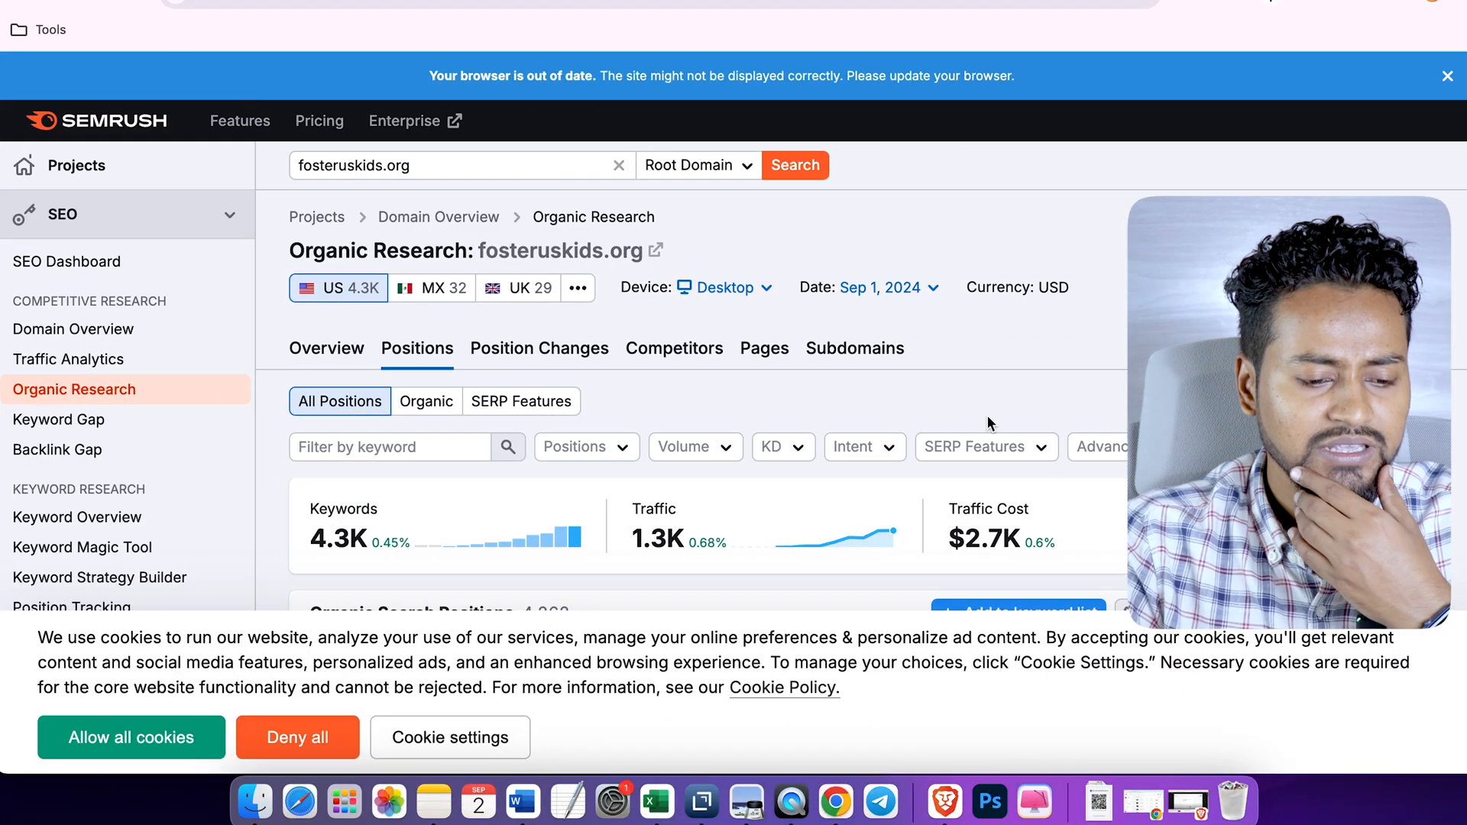
# - Return to Semrush's Organic Research for fosteruskids.org and select all listed keywords in the Organic Search Positions table
pyautogui.scroll(-5, 987, 415)
pyautogui.scroll(-1, 989, 424)
pyautogui.scroll(2, 583, 394)
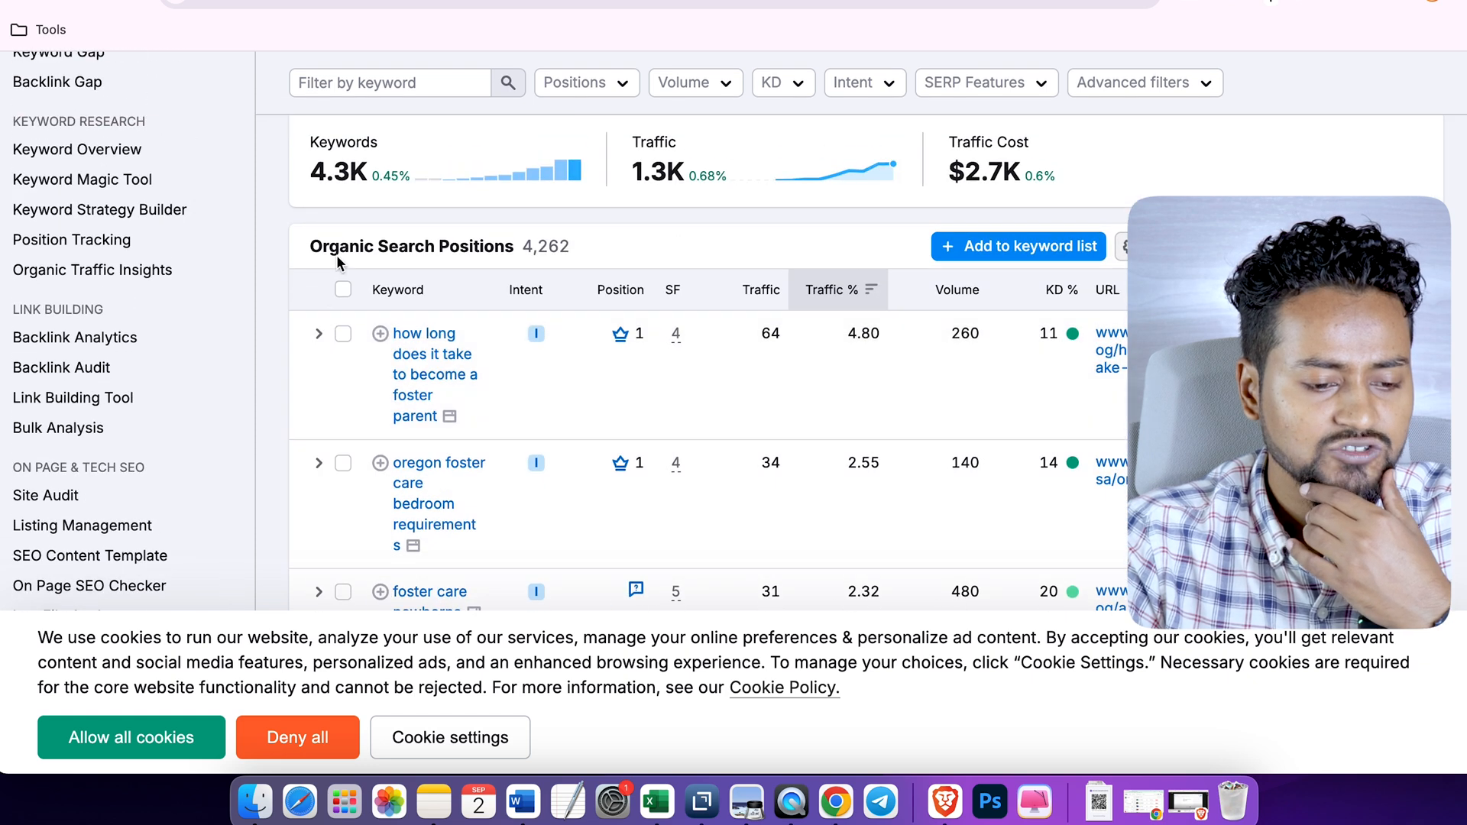
pyautogui.click(341, 290)
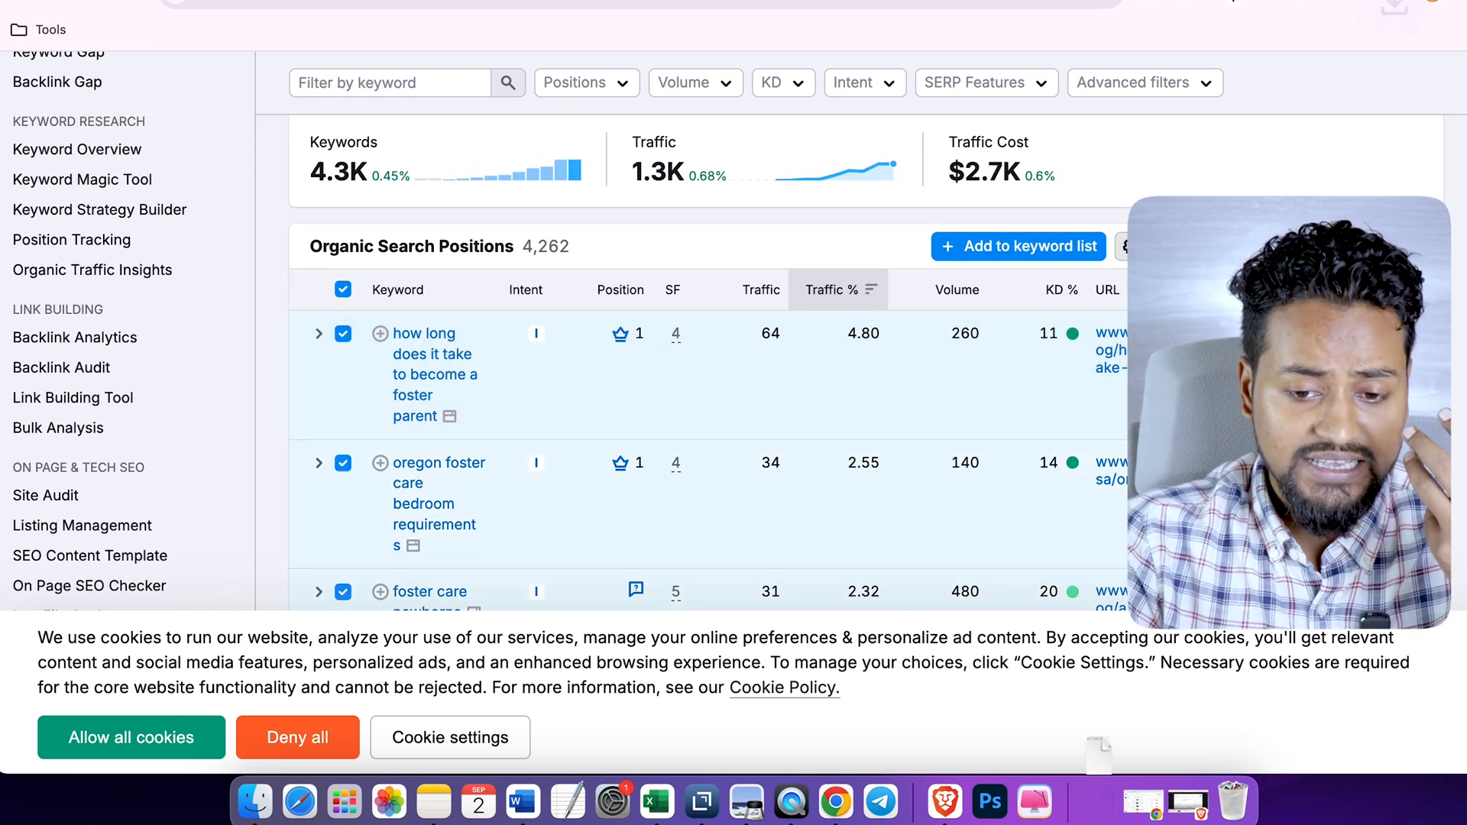
pyautogui.scroll(2, 1271, 150)
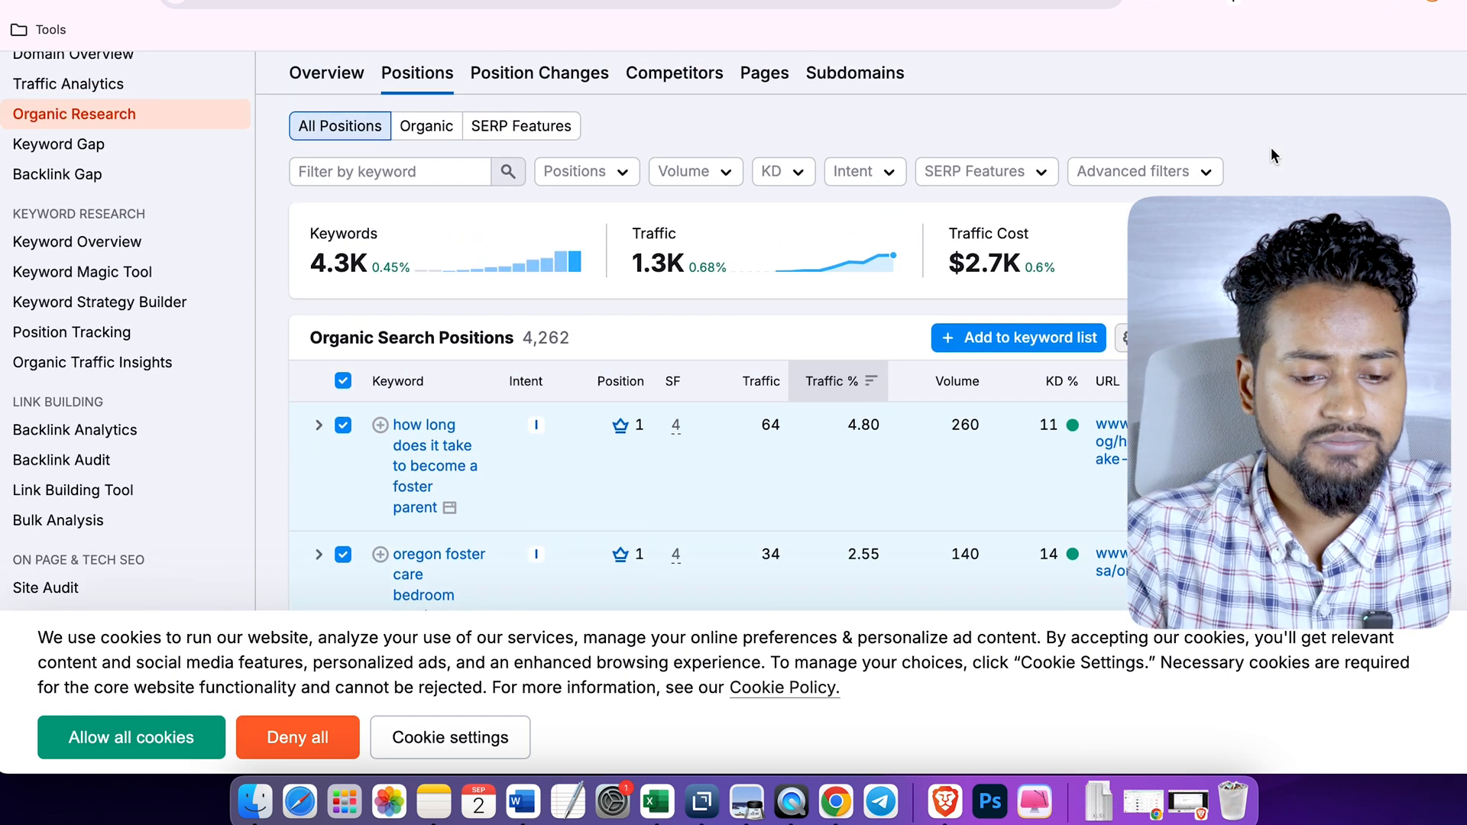
# - Add the selected fosteruskids.org keywords to a new keyword list named care
pyautogui.scroll(-1, 1271, 148)
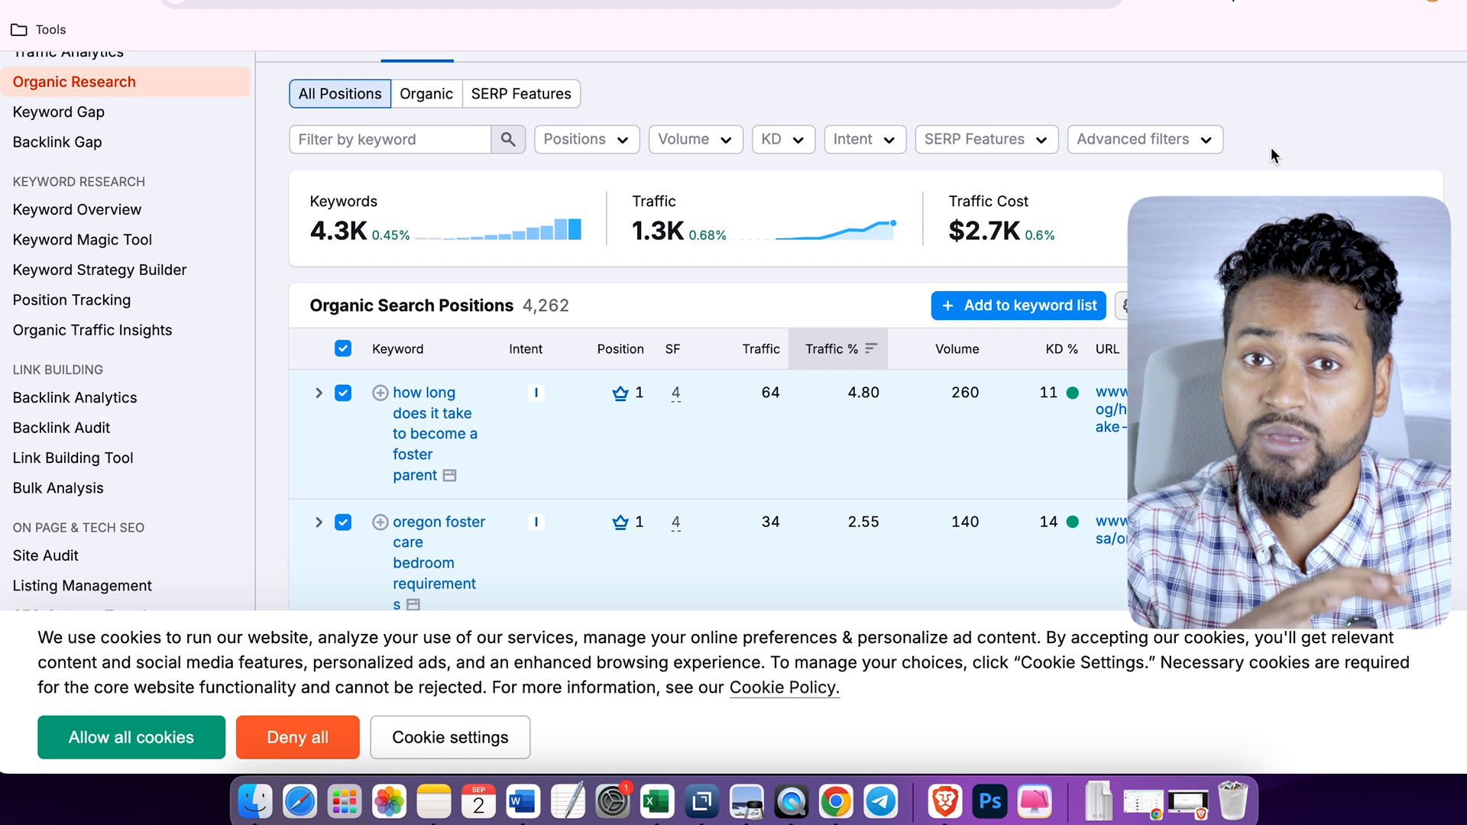
pyautogui.scroll(5, 1271, 147)
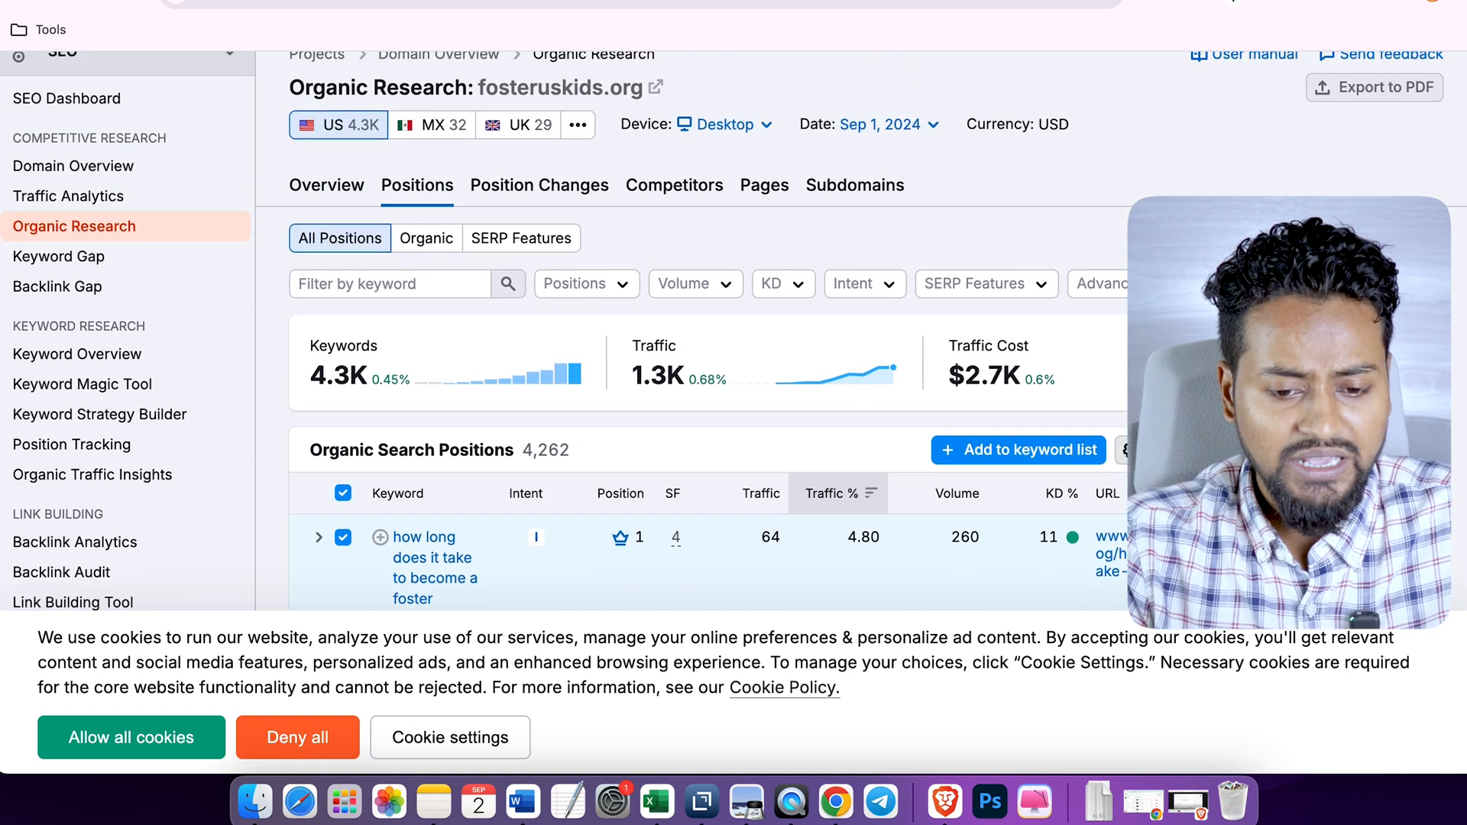
pyautogui.scroll(-3, 1271, 146)
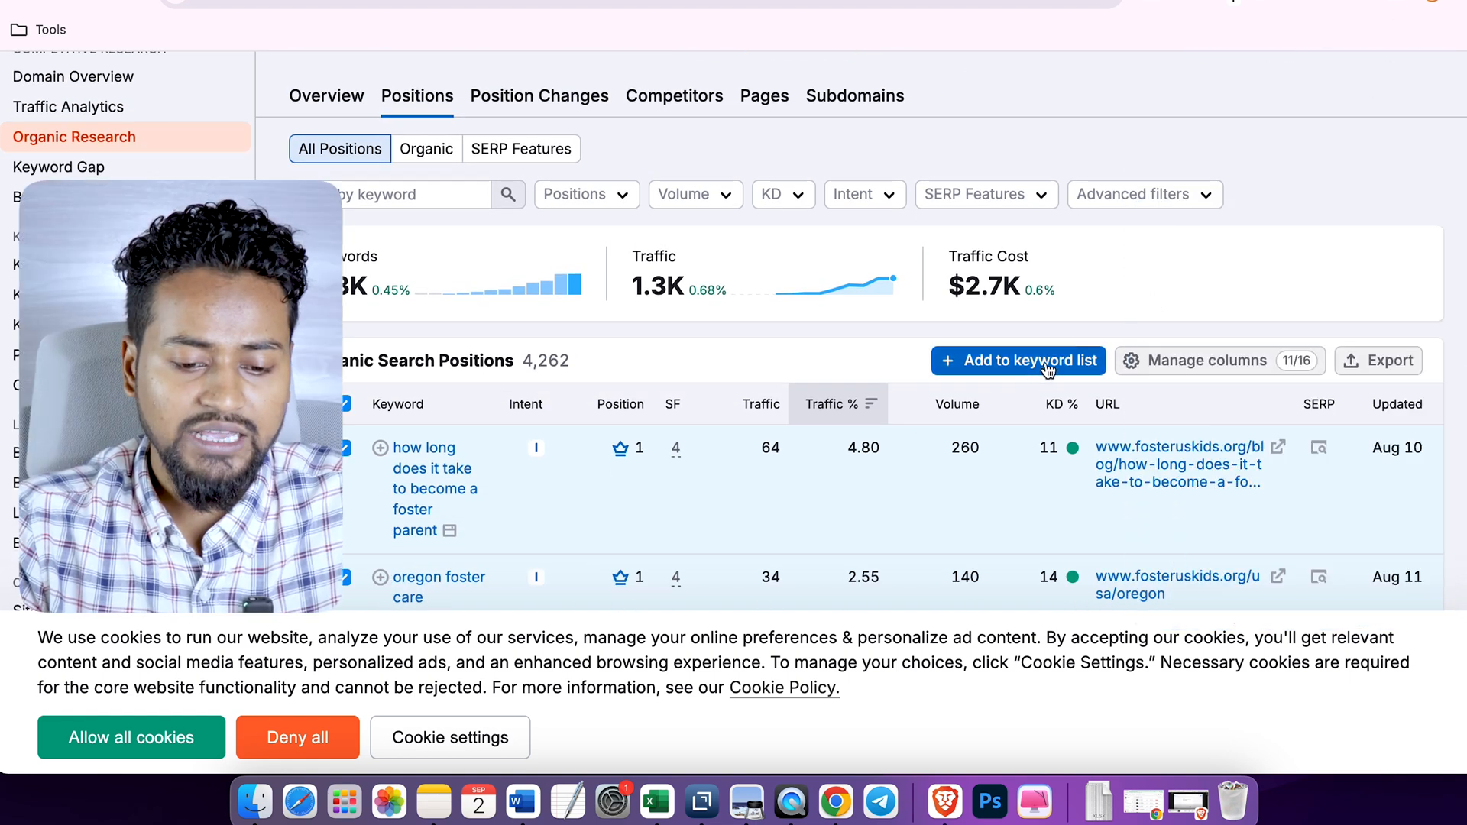
pyautogui.click(1020, 362)
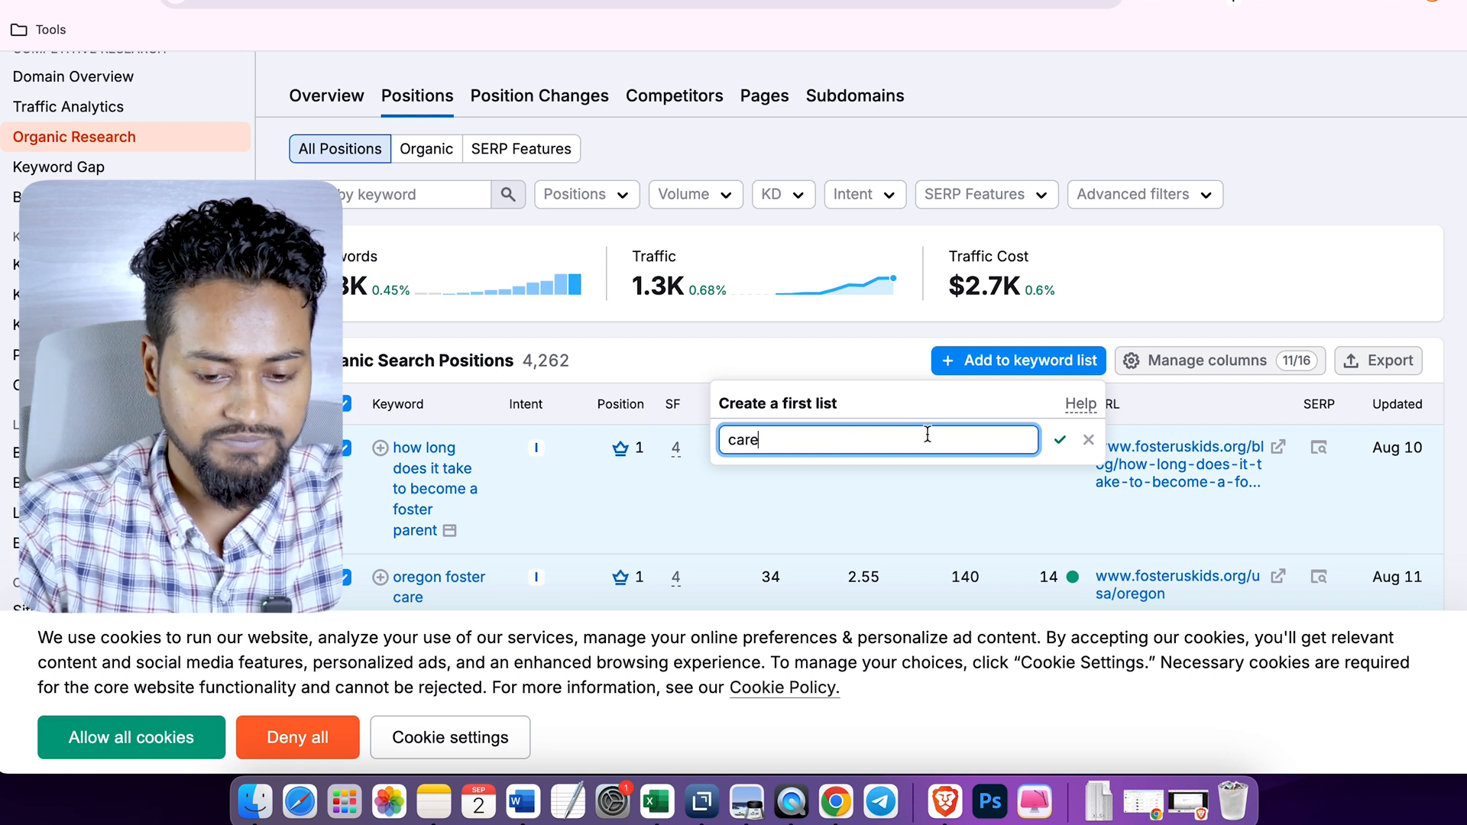
pyautogui.click(1059, 440)
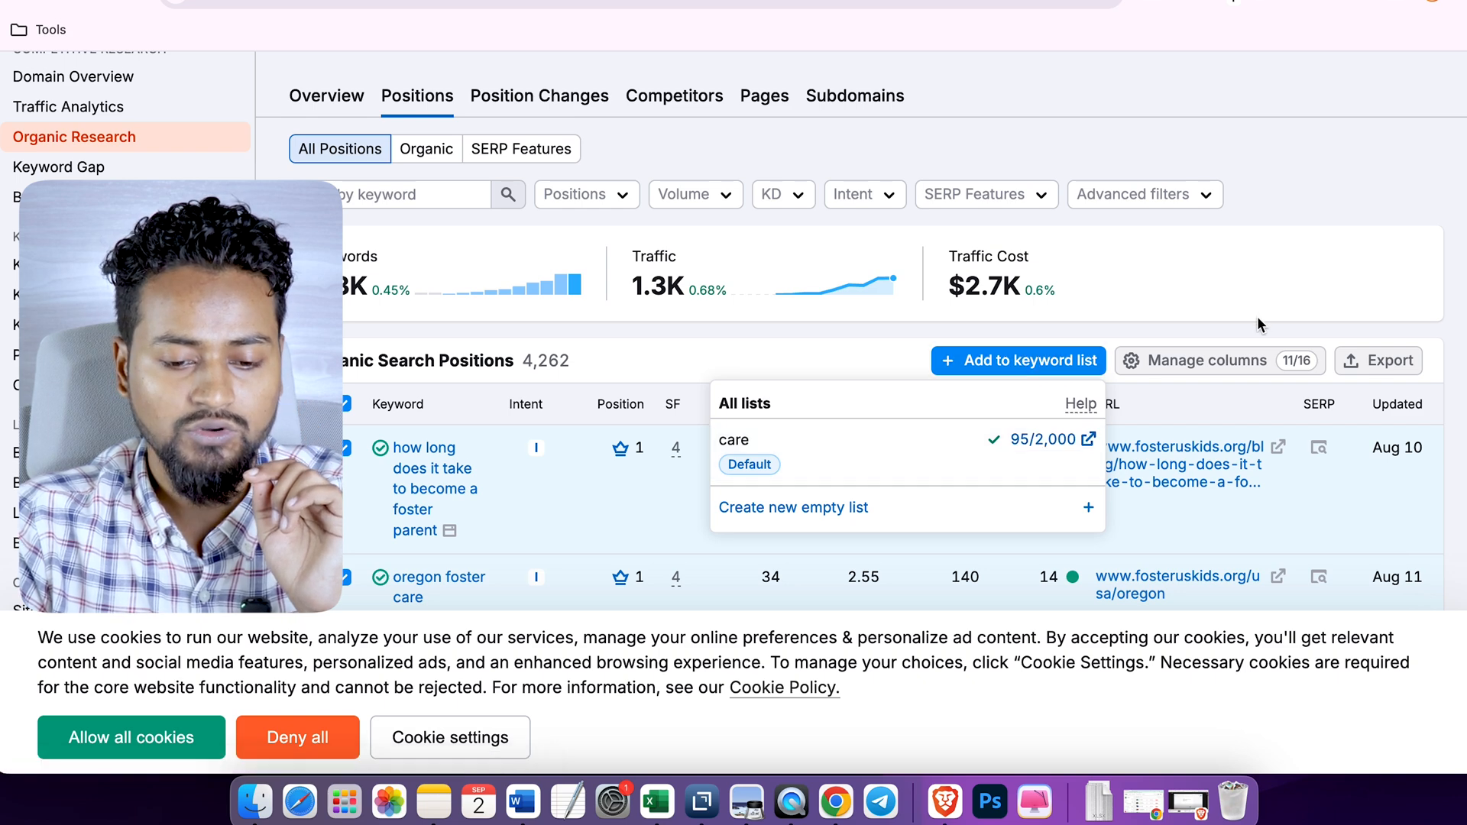
# - Check the added keywords in the Organic Search Positions table and open the care list in Keyword Strategy Builder
pyautogui.scroll(-10, 1257, 314)
pyautogui.scroll(-15, 1267, 311)
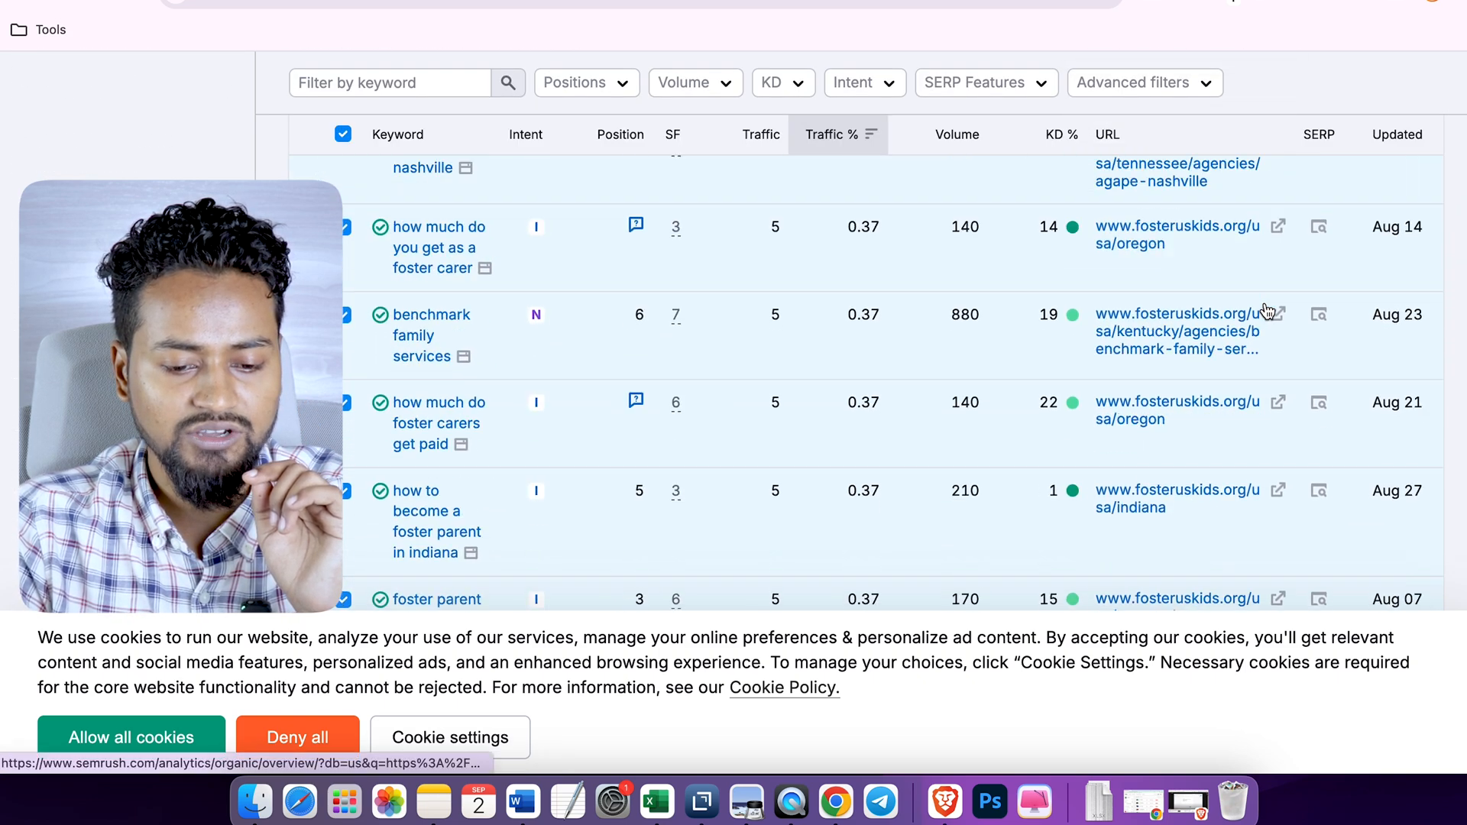
pyautogui.scroll(-5, 1267, 311)
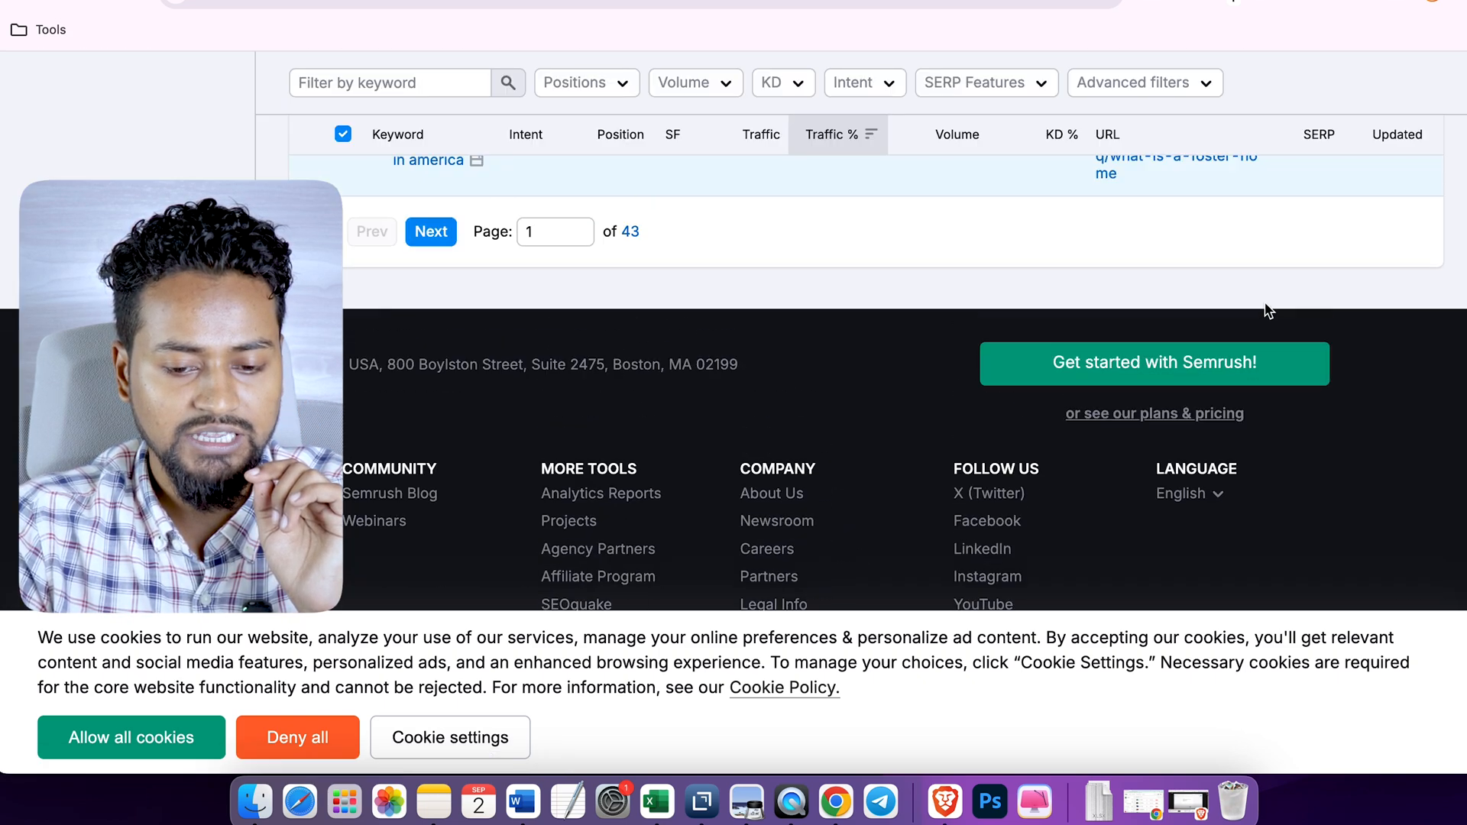
pyautogui.scroll(3, 1264, 311)
pyautogui.scroll(20, 927, 399)
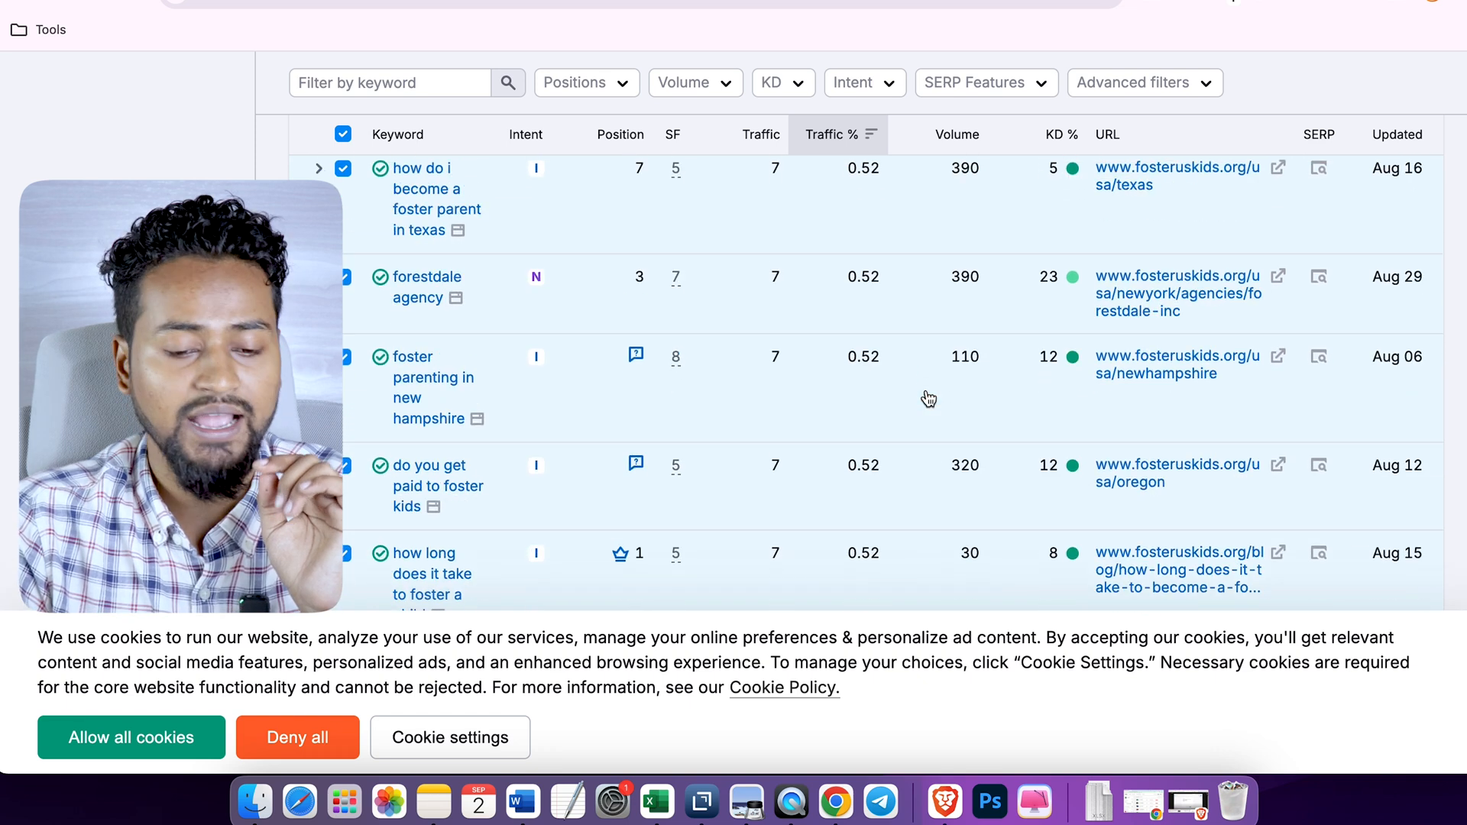
pyautogui.scroll(-3, 1187, 375)
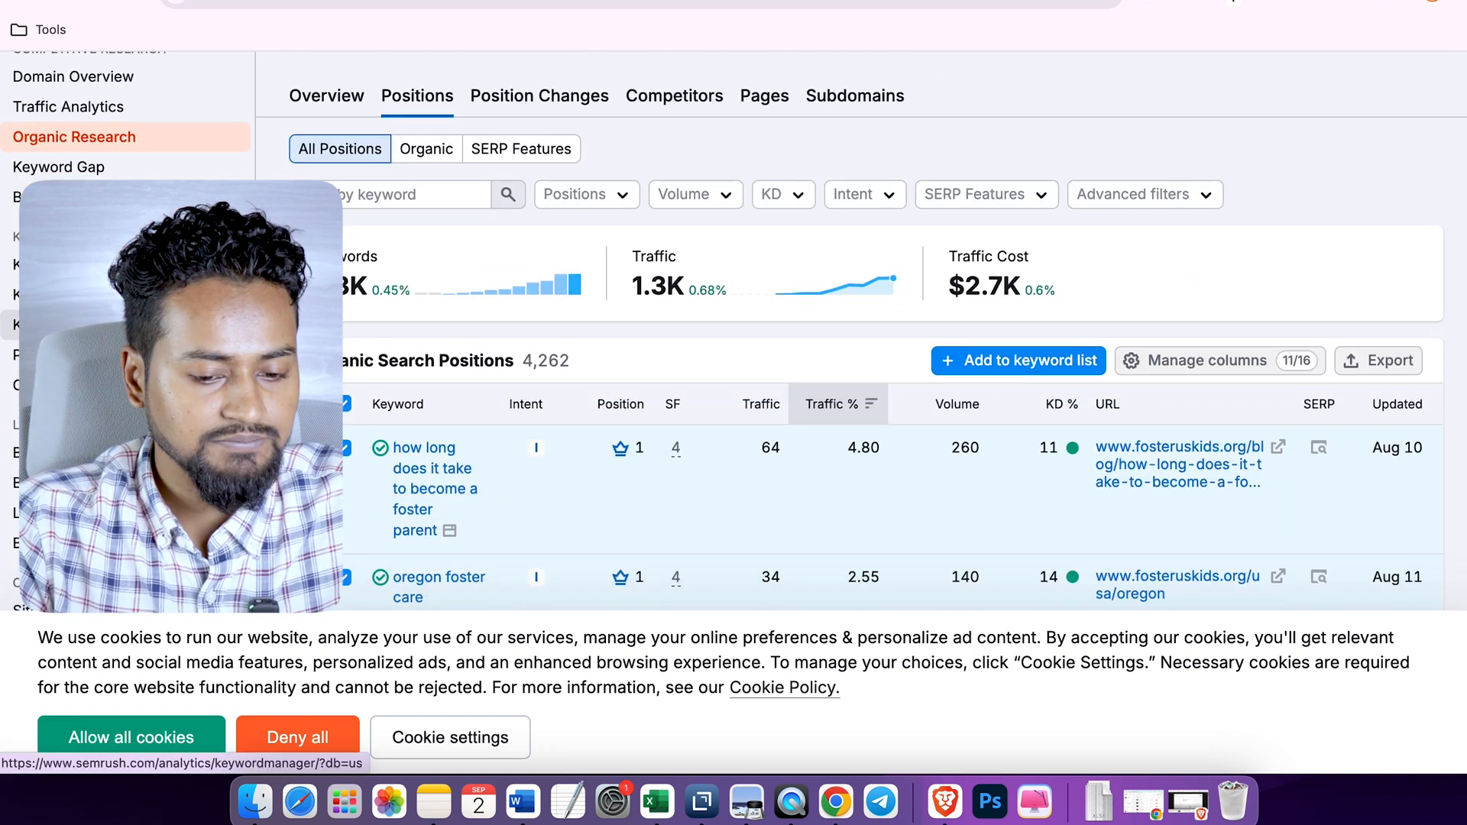
pyautogui.click(982, 360)
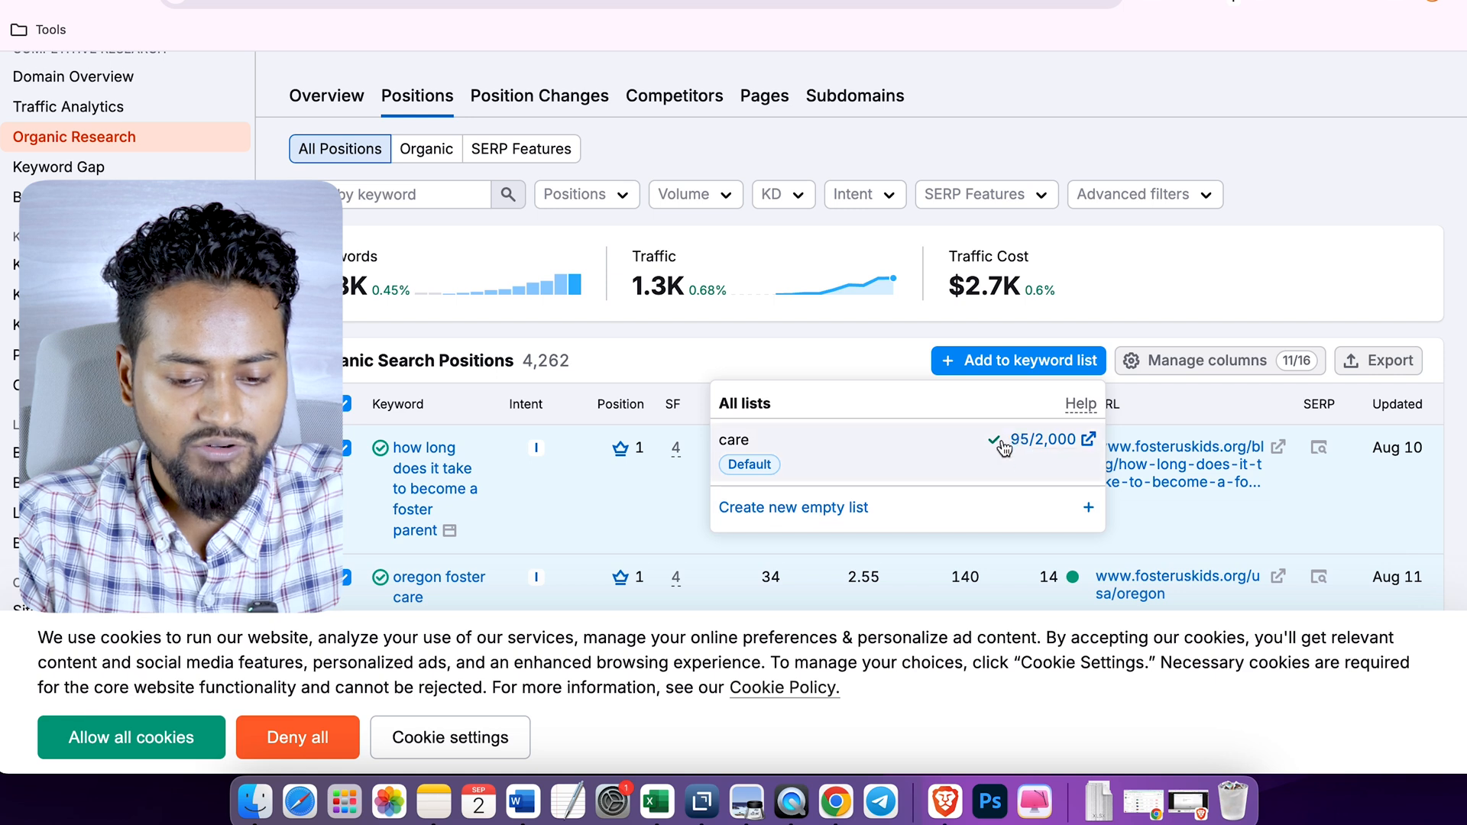
pyautogui.click(1089, 447)
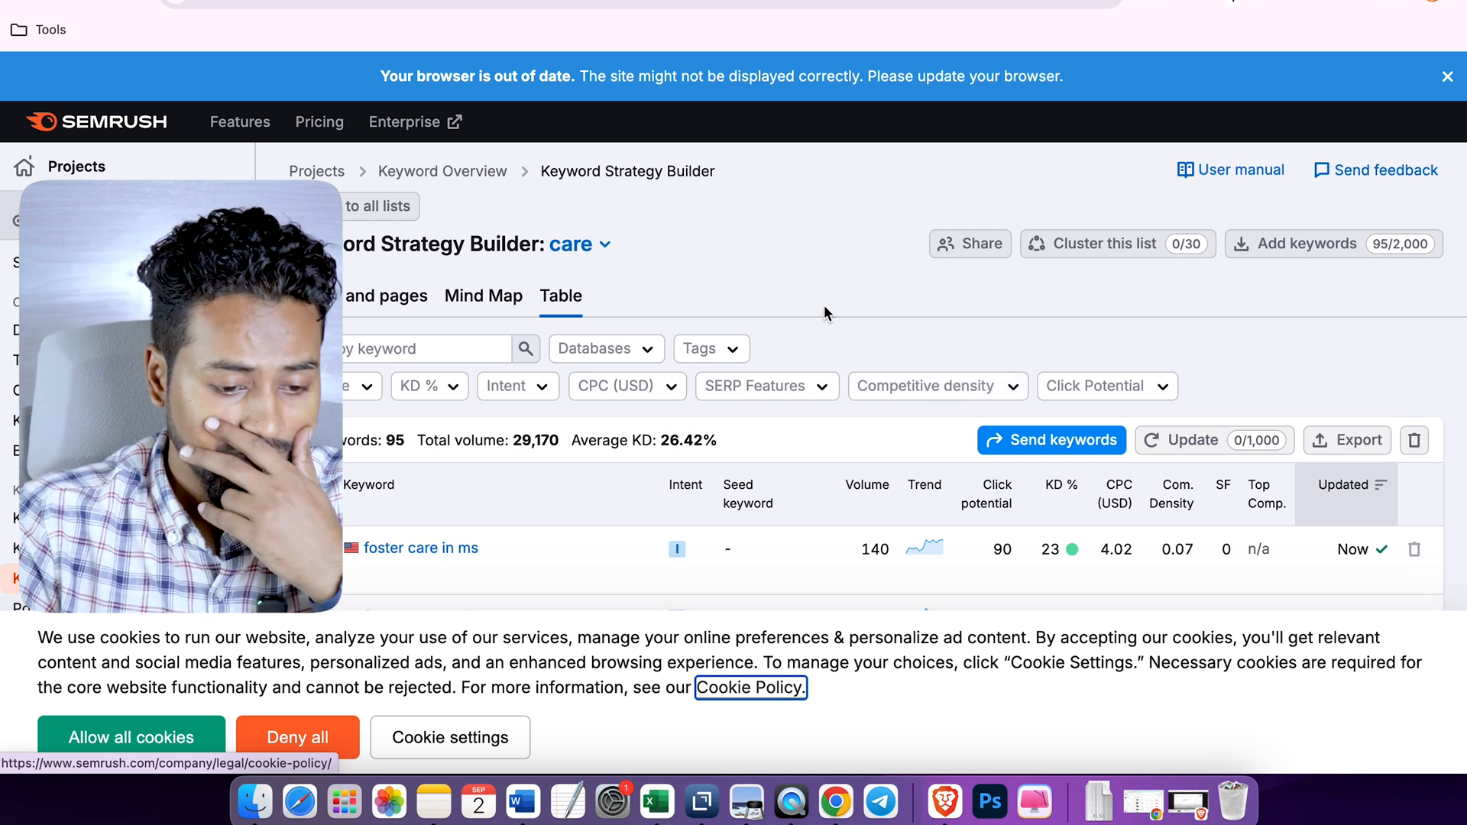
# - Look over the care list's table, select all its keywords and view the options for sending them
pyautogui.scroll(-3, 825, 307)
pyautogui.scroll(-2, 459, 488)
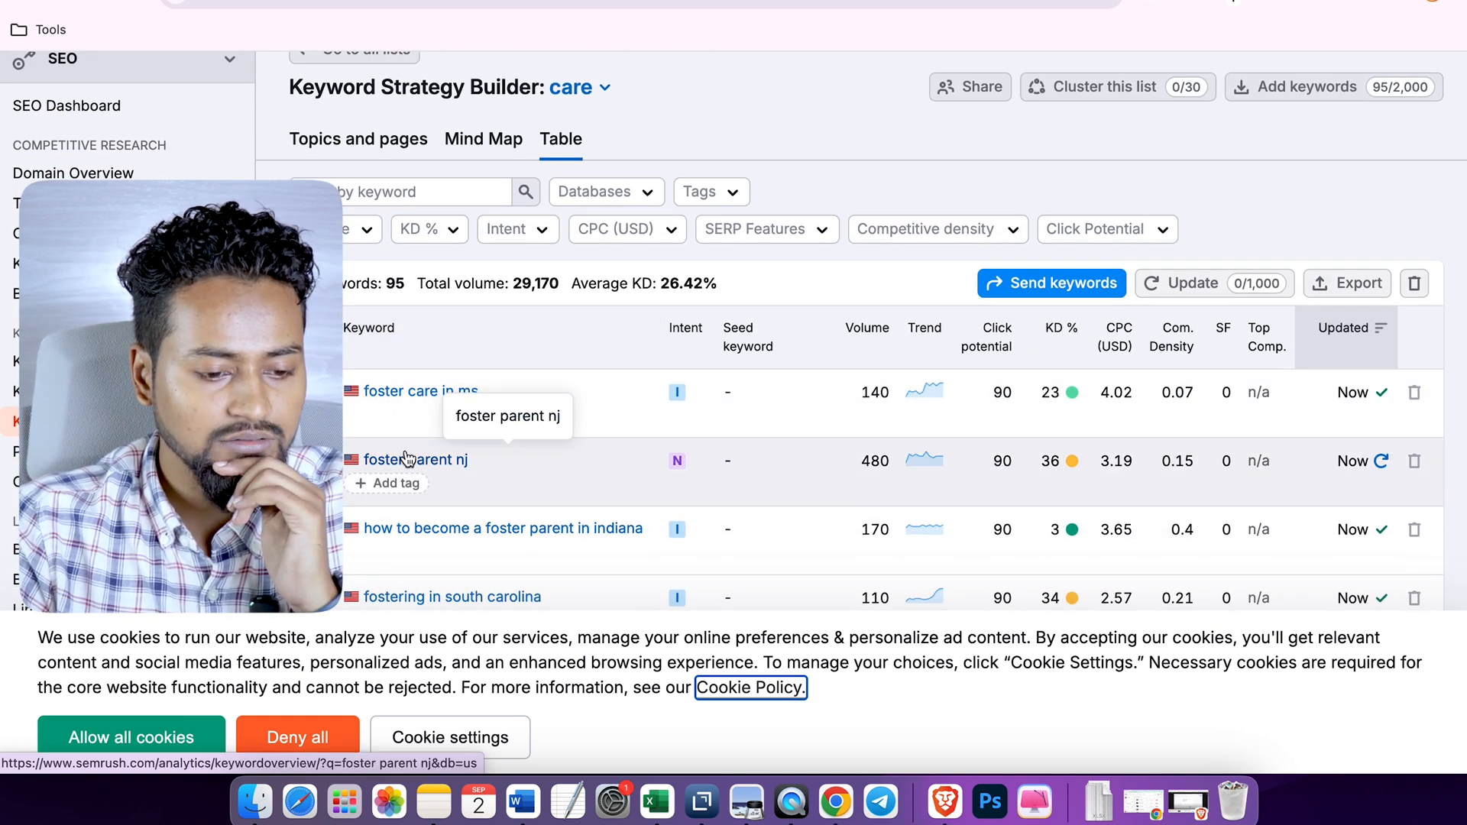
pyautogui.scroll(1, 408, 459)
pyautogui.click(312, 346)
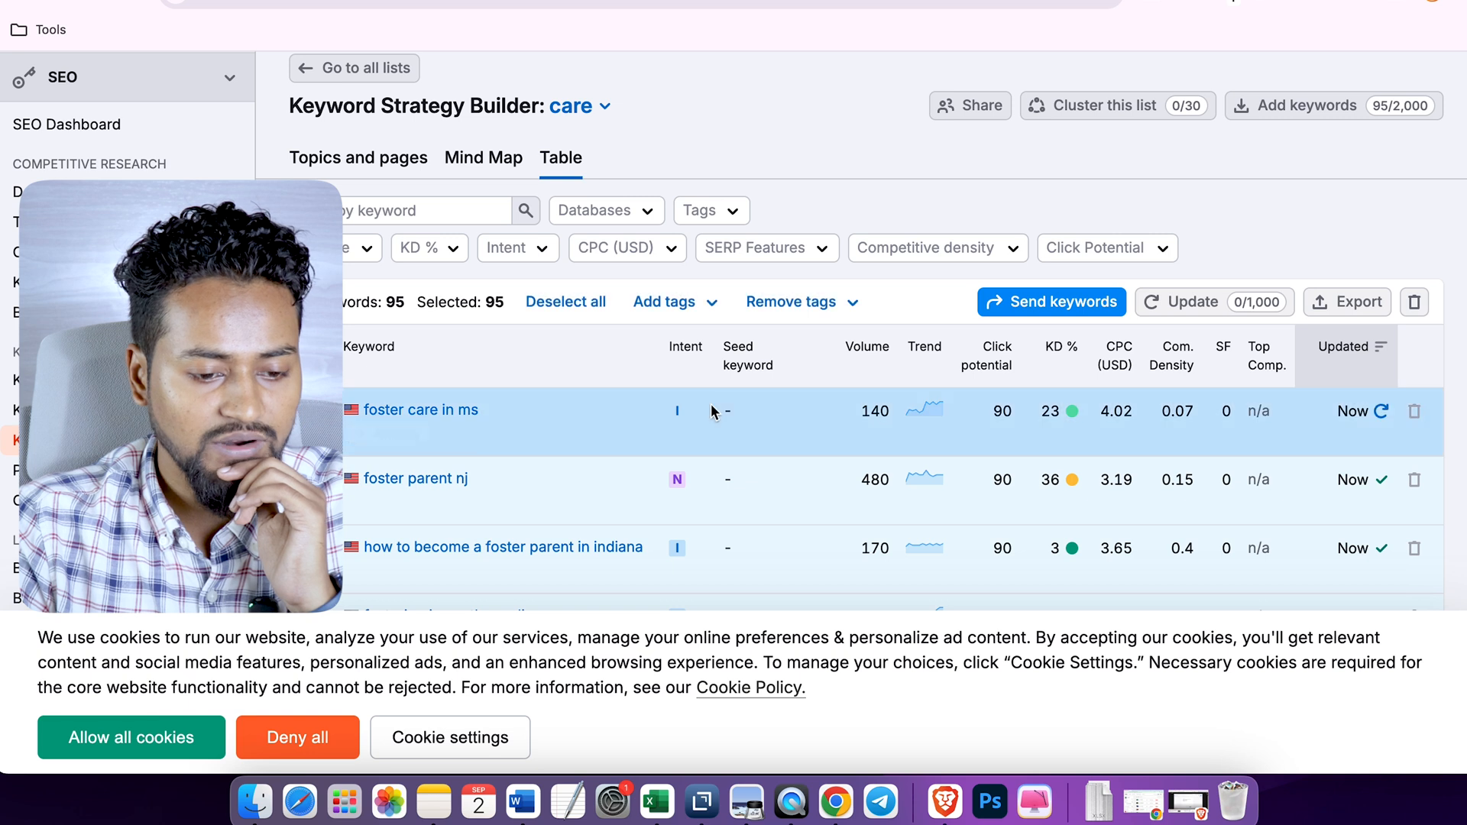
pyautogui.click(1057, 305)
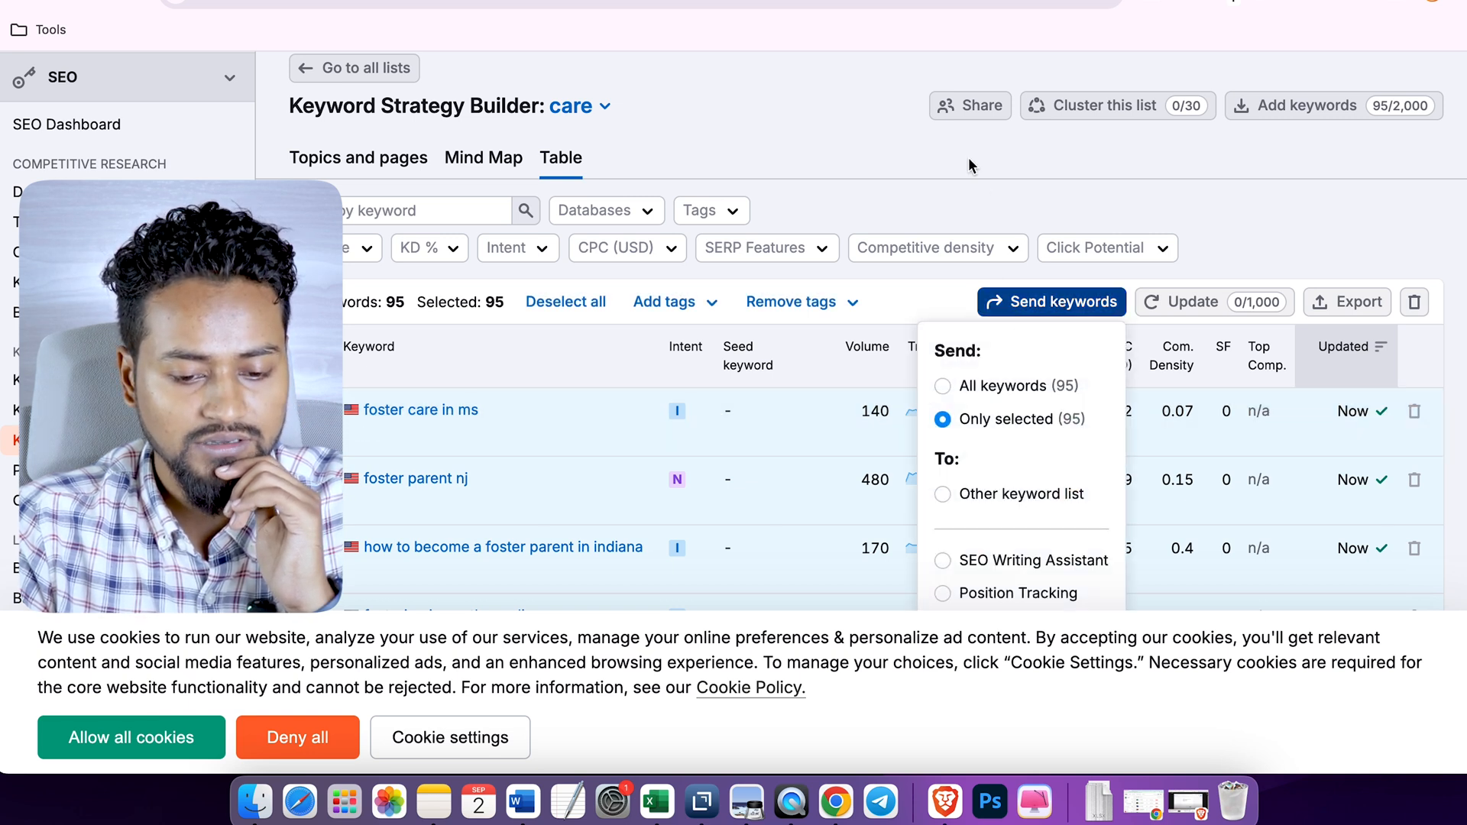
# - Cluster the care list into topics and pages and go to the clustered pages
pyautogui.click(857, 163)
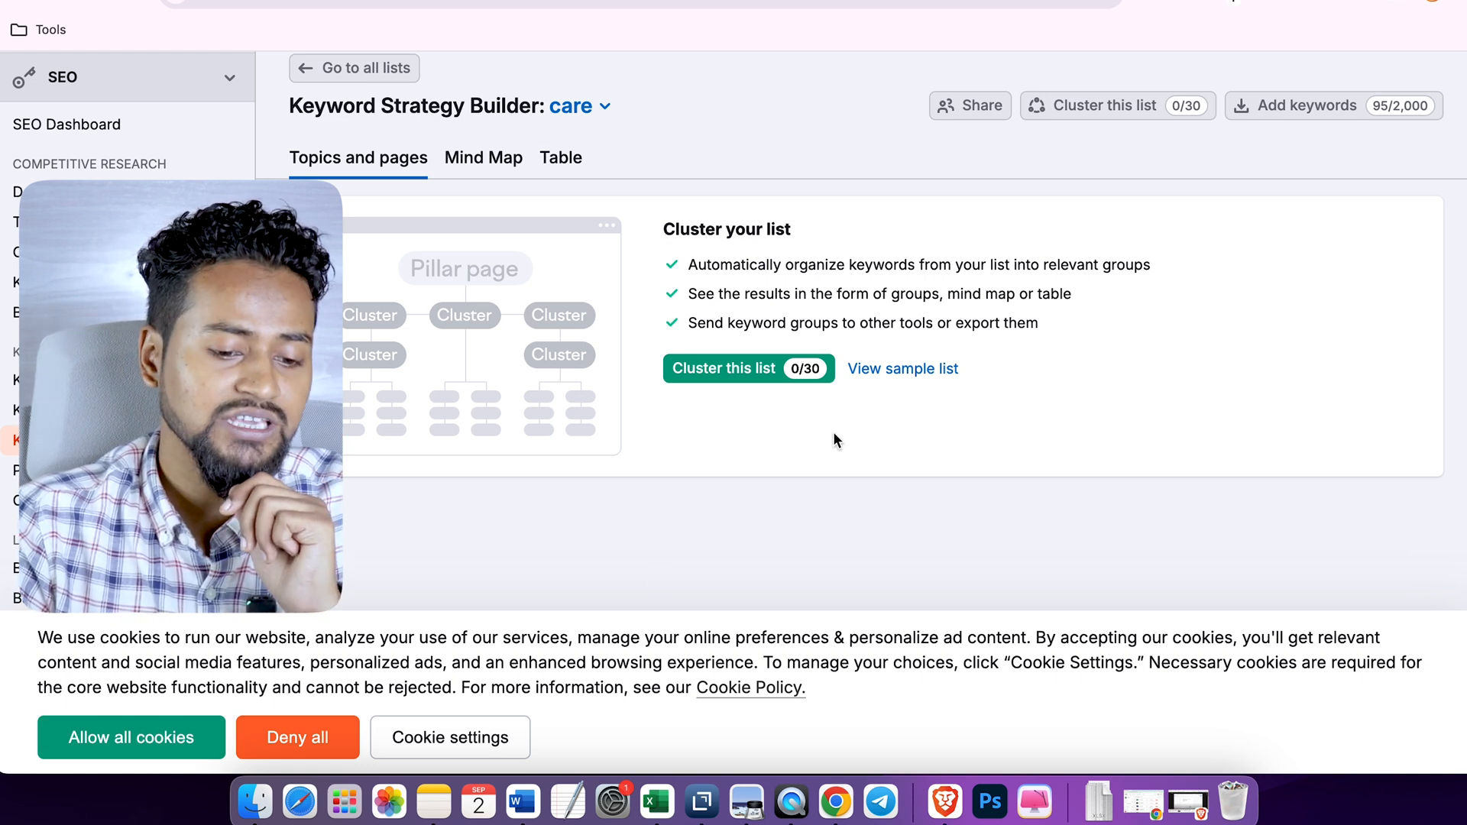
pyautogui.click(745, 372)
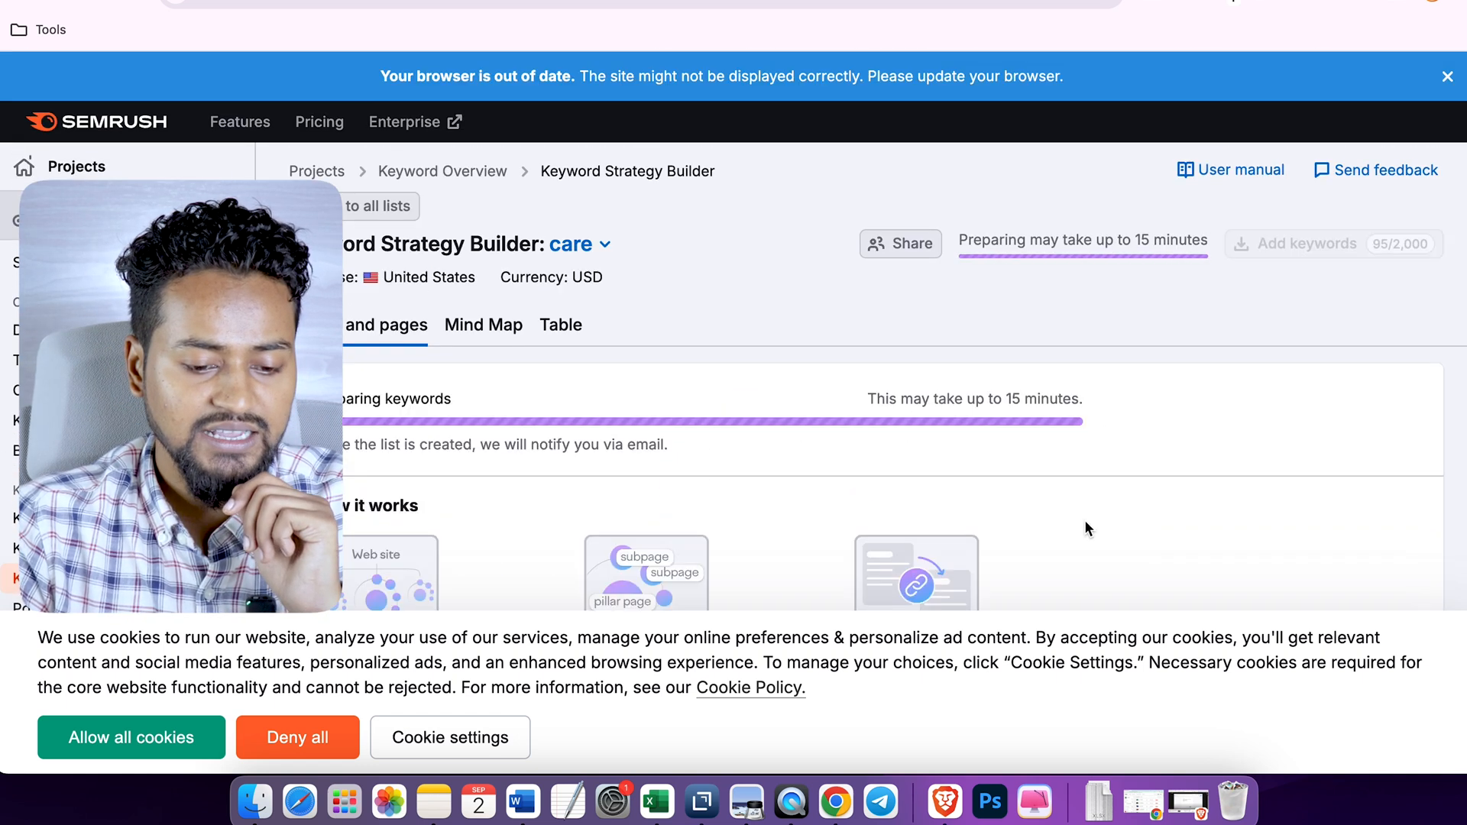
pyautogui.scroll(-2, 1084, 519)
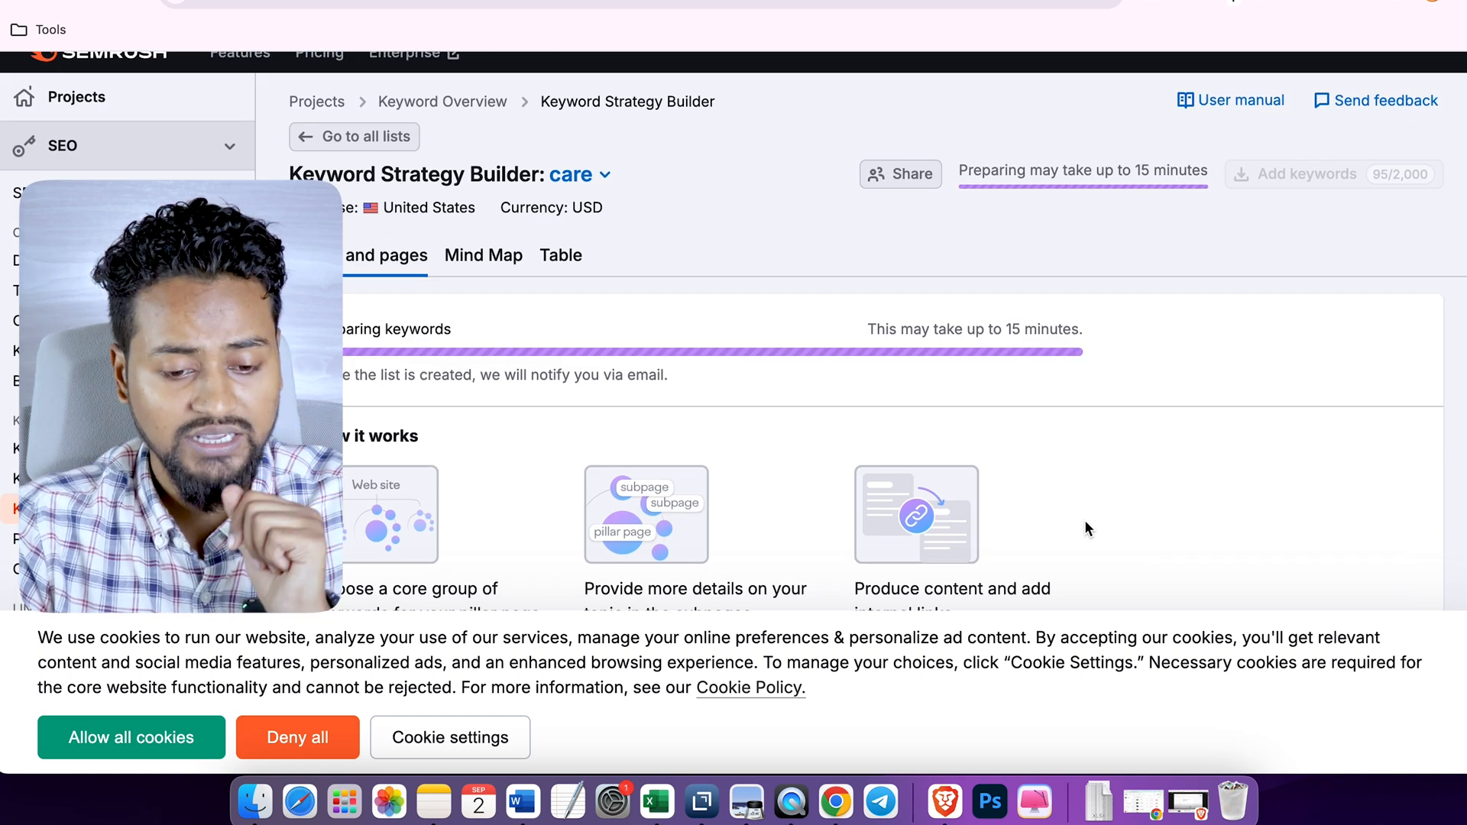
pyautogui.scroll(1, 1084, 519)
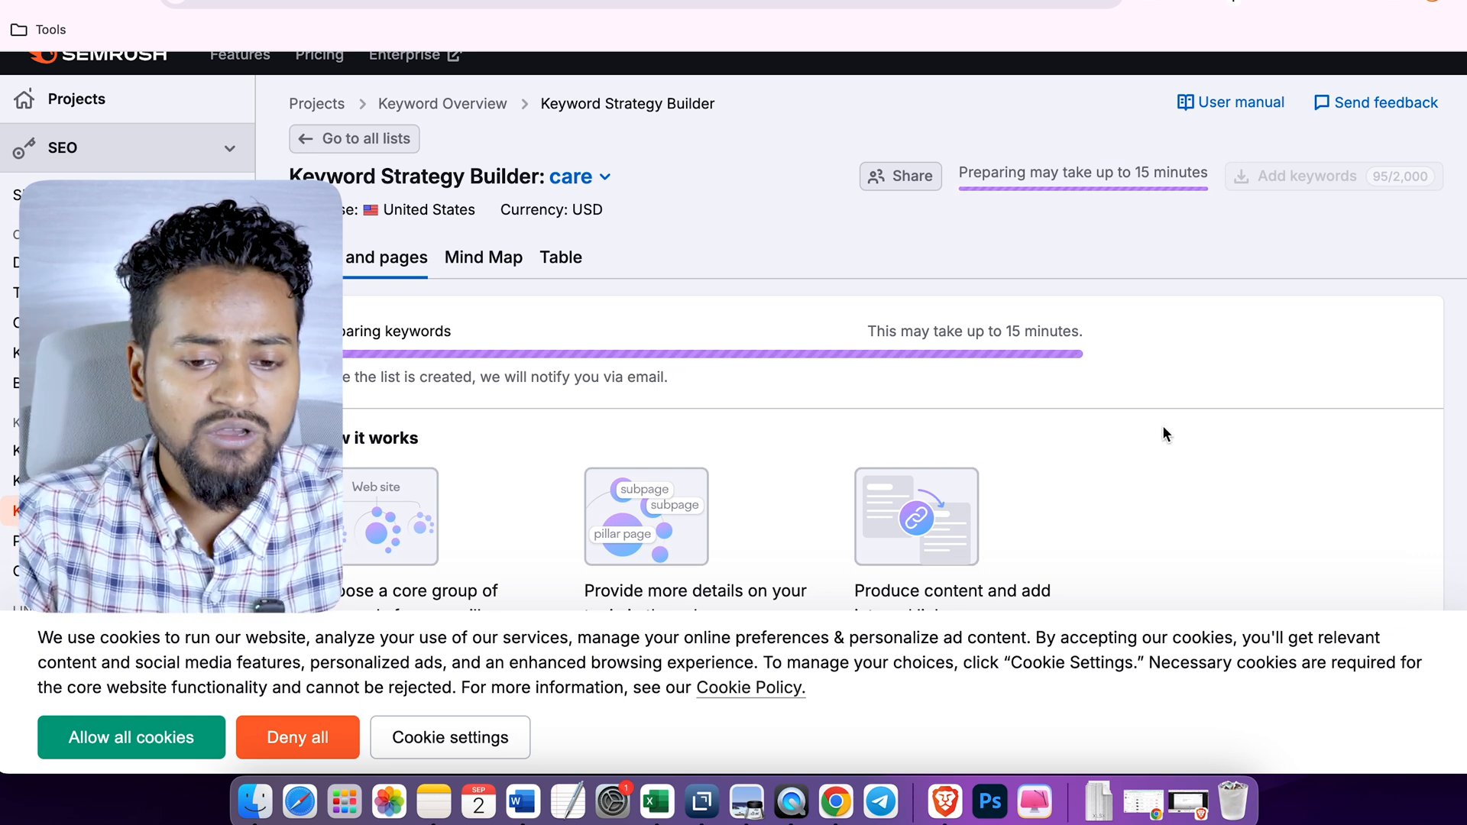
pyautogui.click(1394, 6)
pyautogui.click(960, 303)
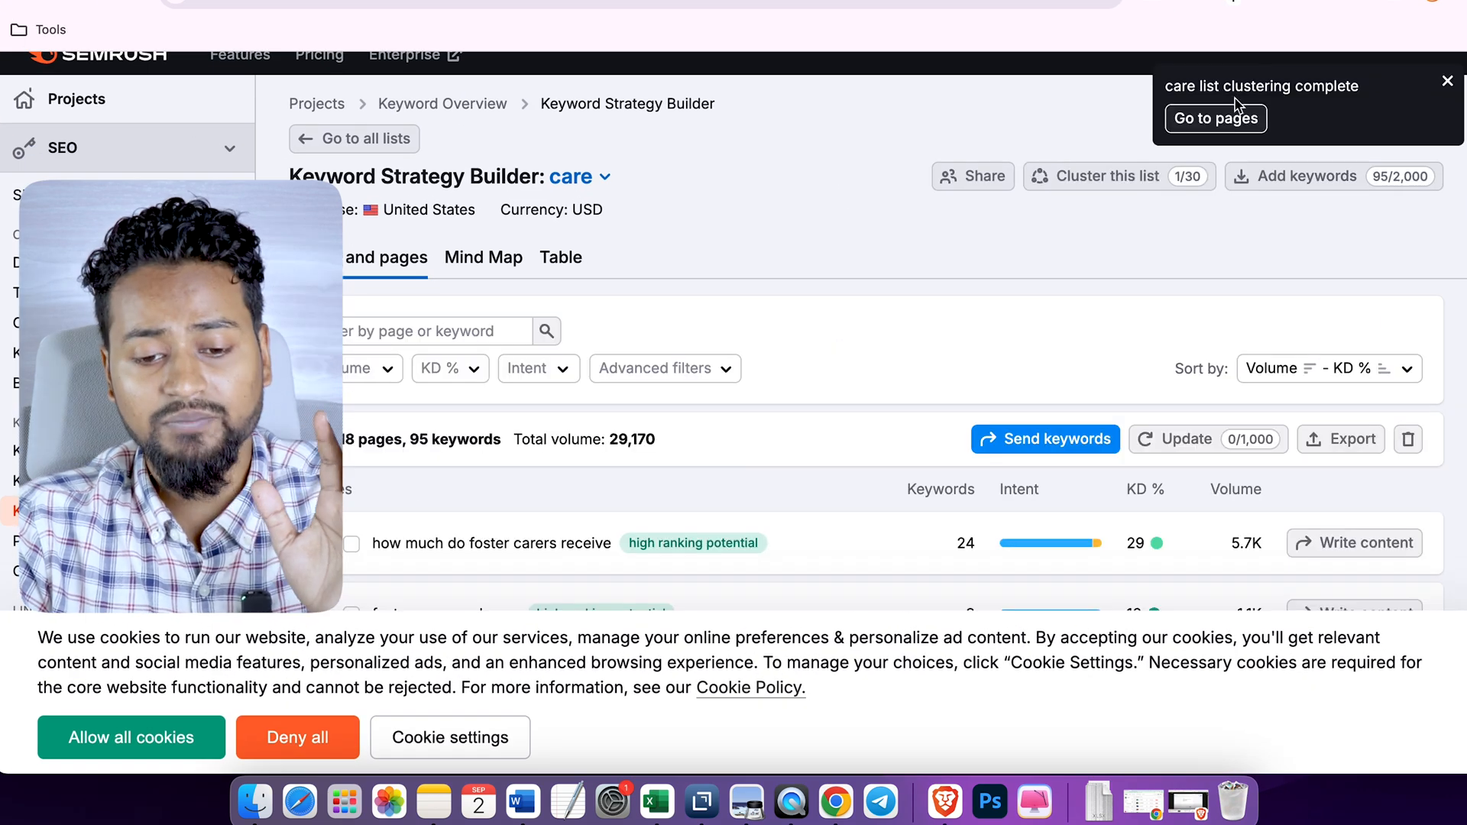
pyautogui.click(1228, 122)
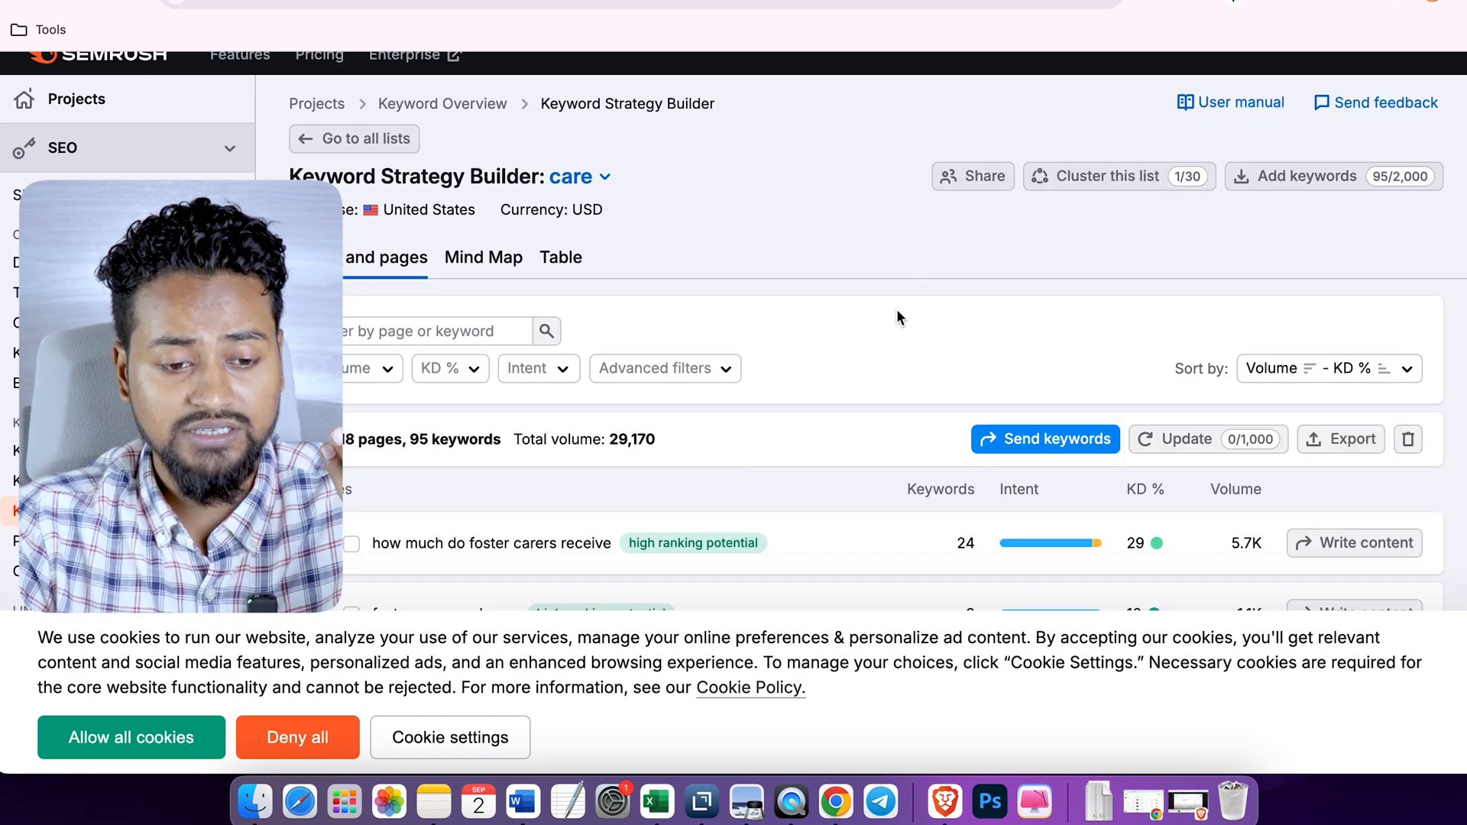
# - Examine the keywords, intent, difficulty and volume in the "how much do foster carers receive" and "foster care newborns" page groups
pyautogui.scroll(-4, 897, 317)
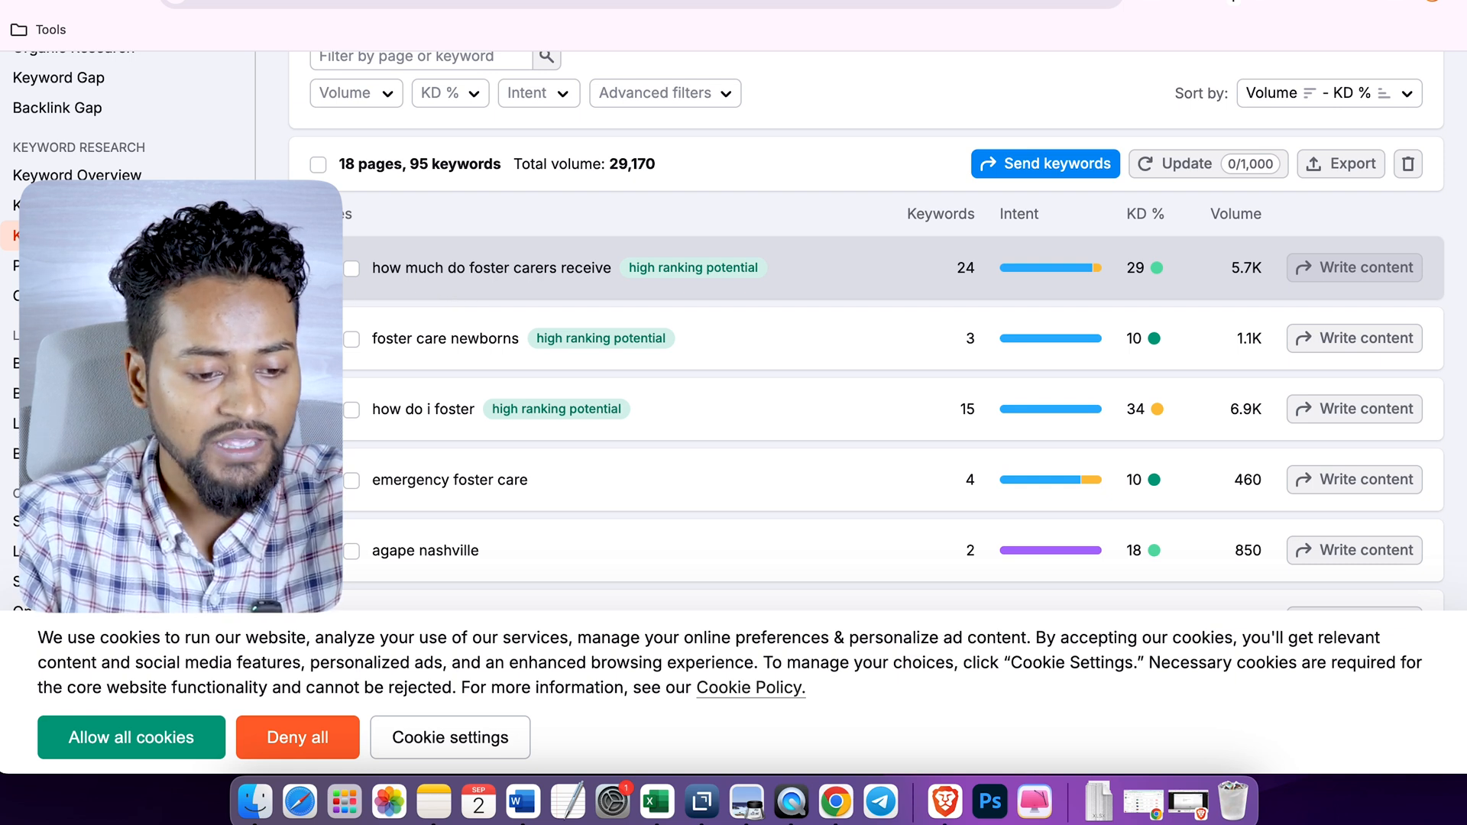
pyautogui.click(327, 268)
pyautogui.scroll(-2, 395, 413)
pyautogui.scroll(5, 393, 402)
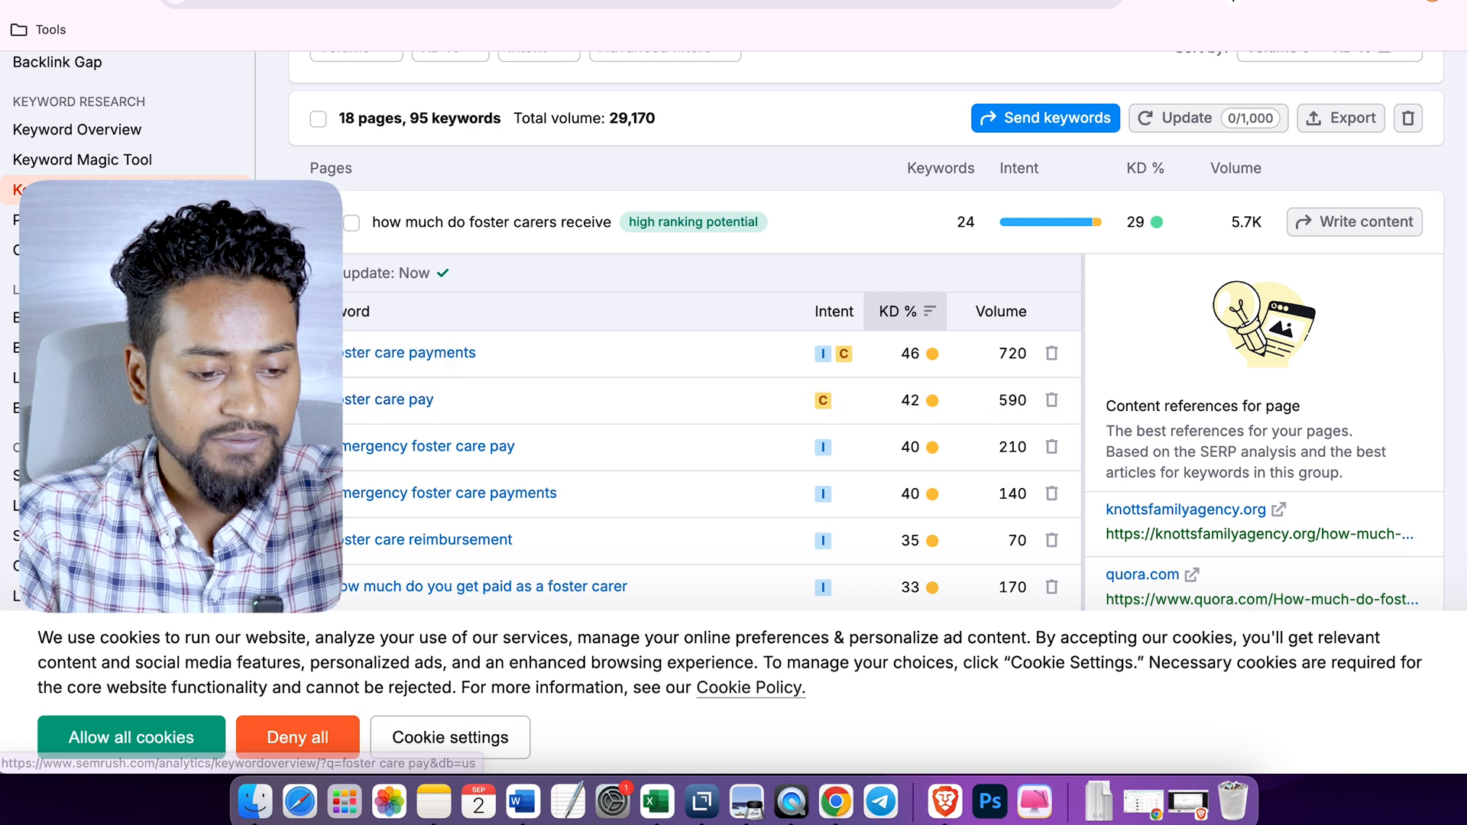
pyautogui.click(328, 223)
pyautogui.scroll(-2, 359, 252)
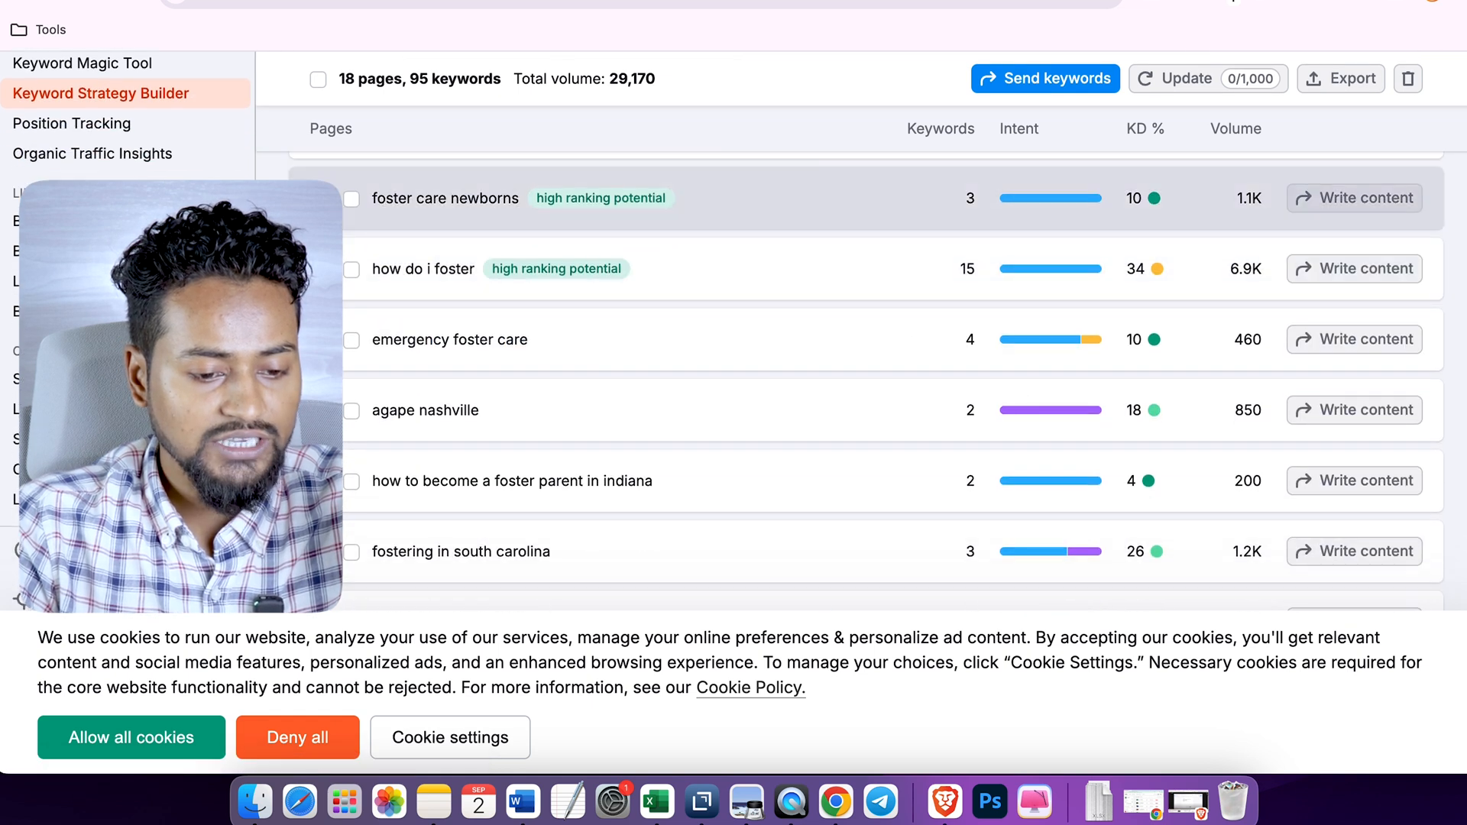
pyautogui.click(547, 200)
pyautogui.scroll(2, 547, 324)
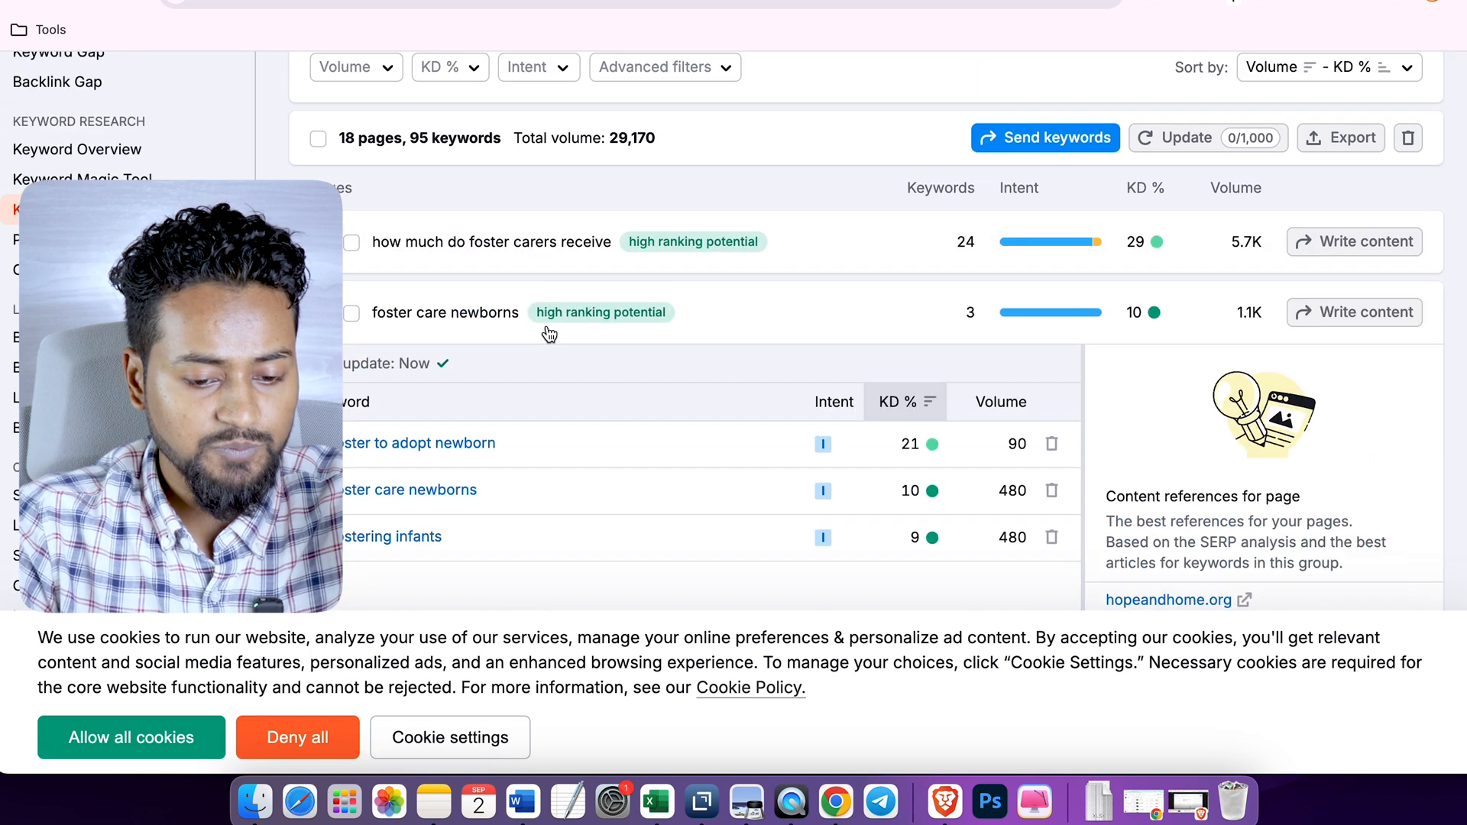
pyautogui.click(327, 289)
# - Examine the keywords and content references in the "how do i foster" and "emergency foster care" page groups
pyautogui.scroll(-2, 327, 288)
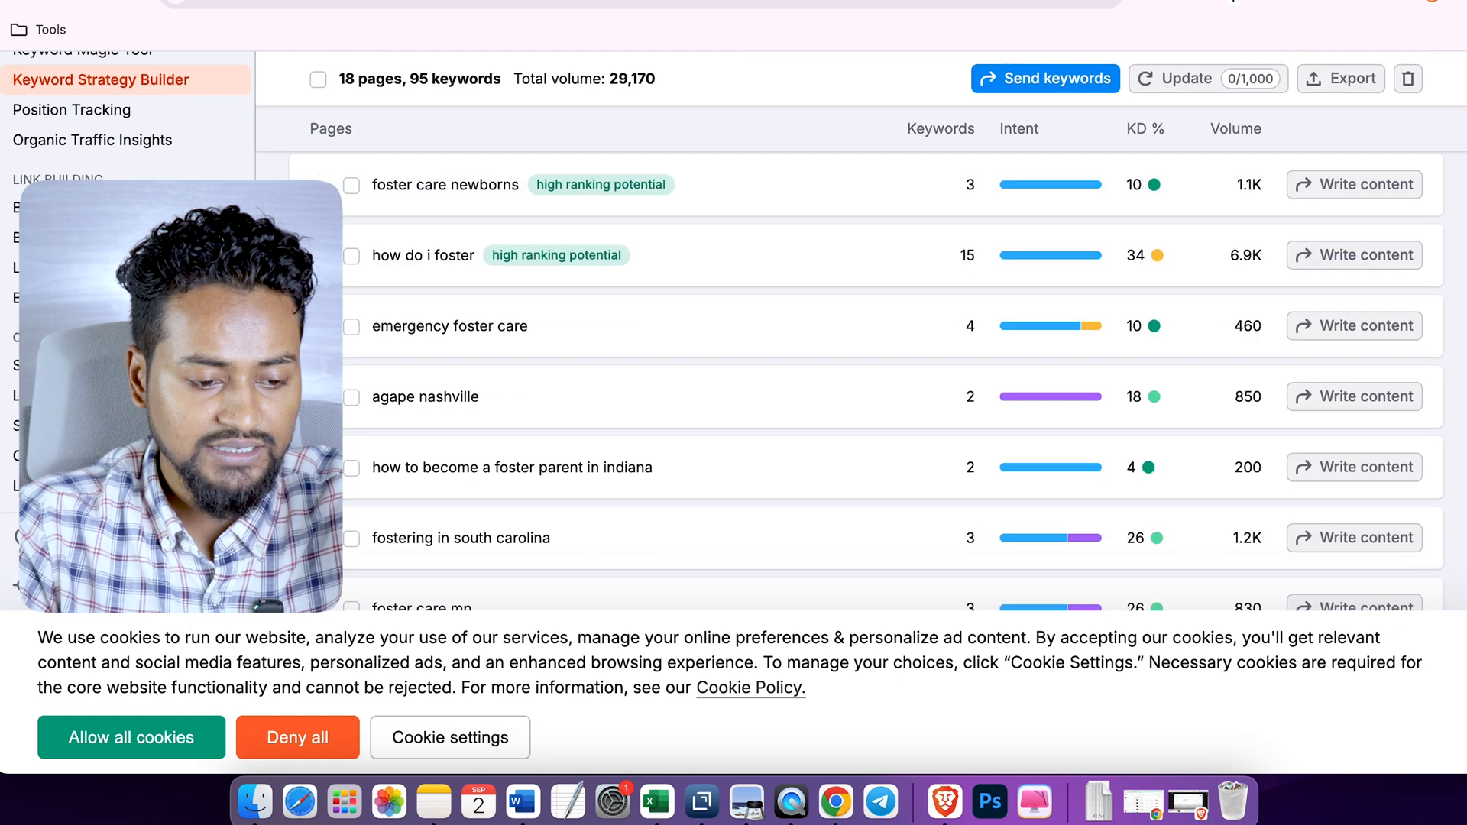
pyautogui.click(428, 255)
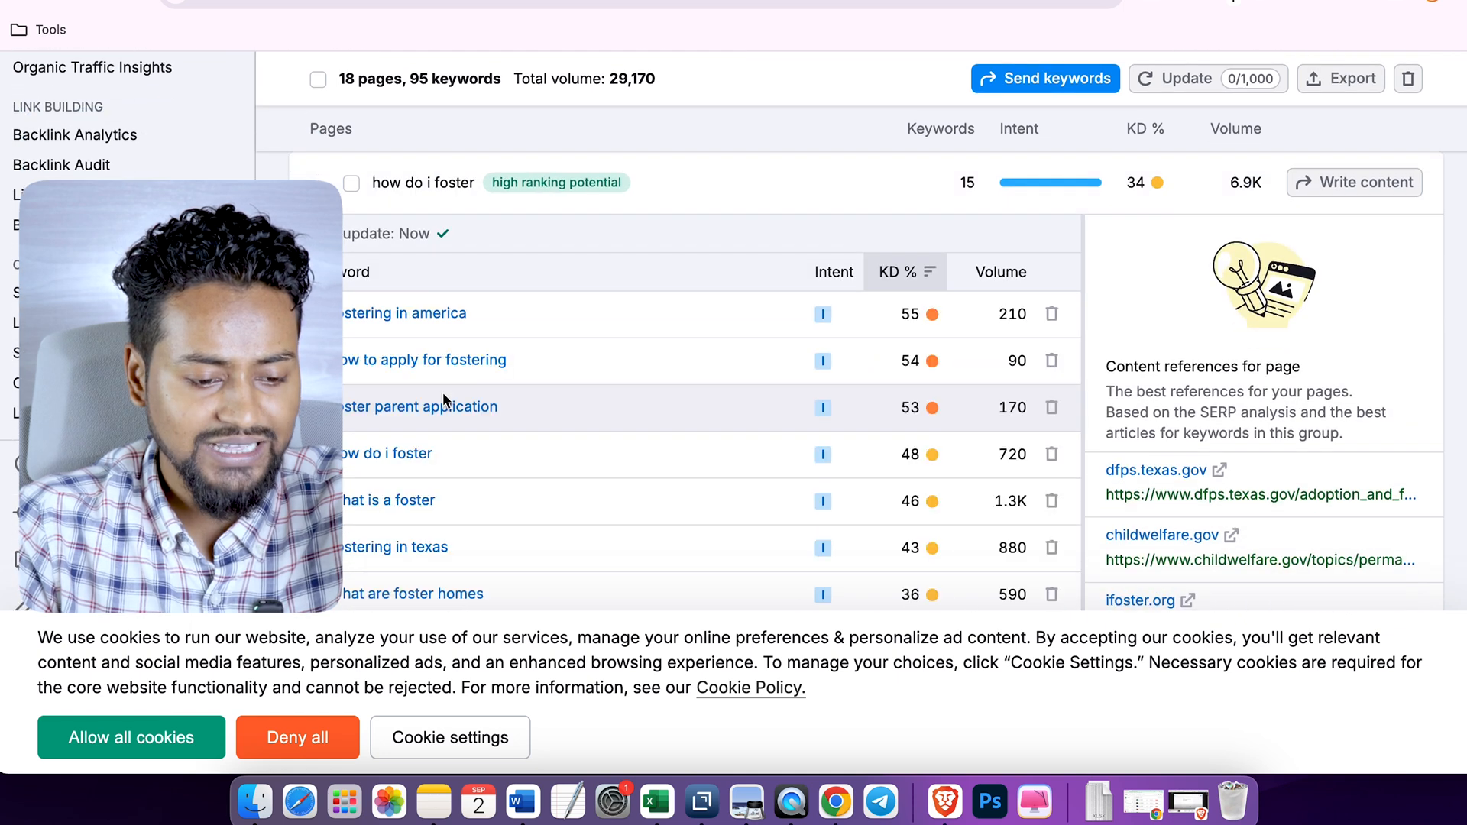
pyautogui.scroll(-5, 442, 392)
pyautogui.scroll(-3, 443, 392)
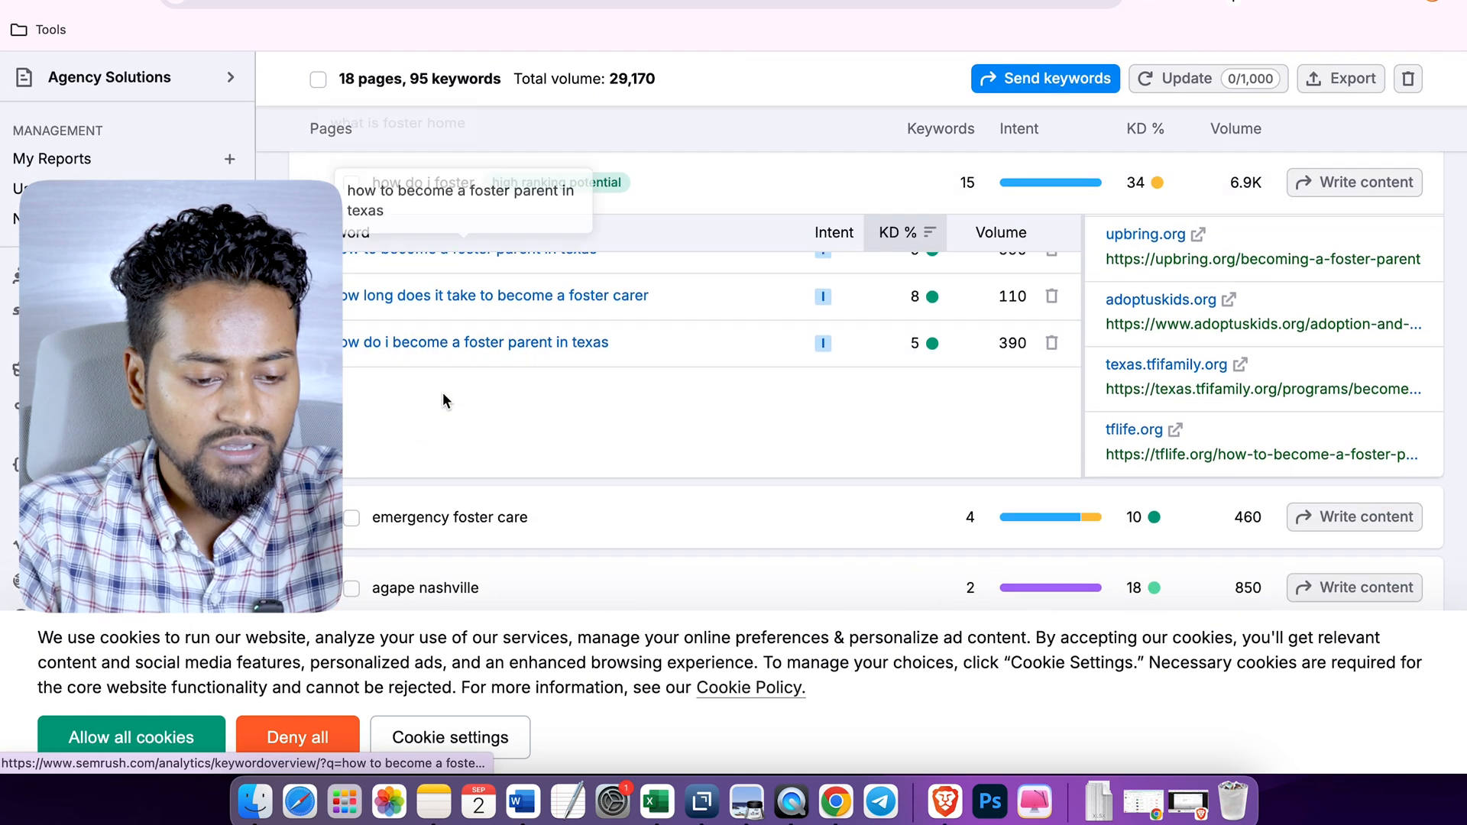
pyautogui.scroll(5, 443, 392)
pyautogui.scroll(-4, 442, 392)
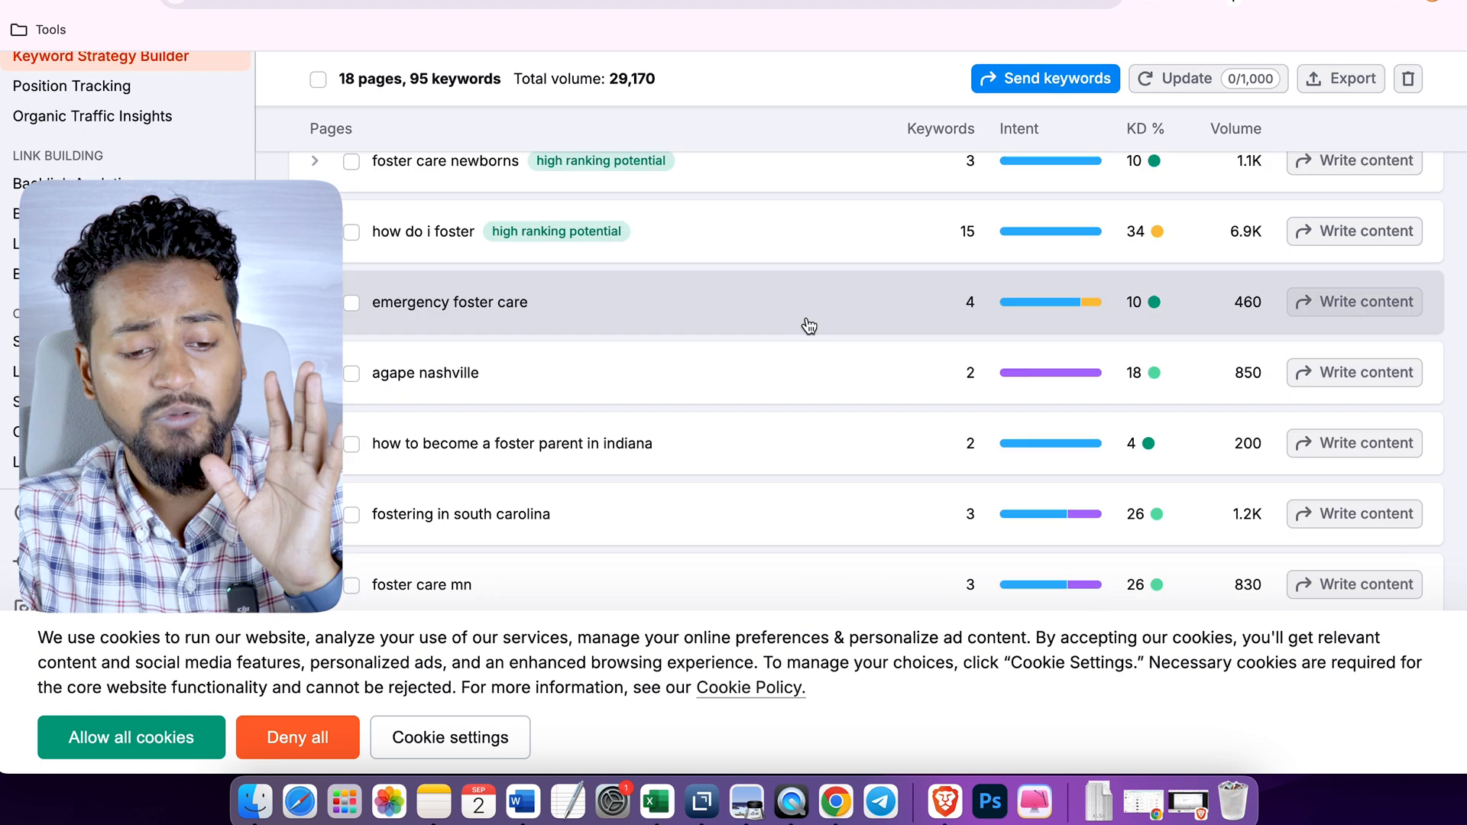
pyautogui.click(807, 324)
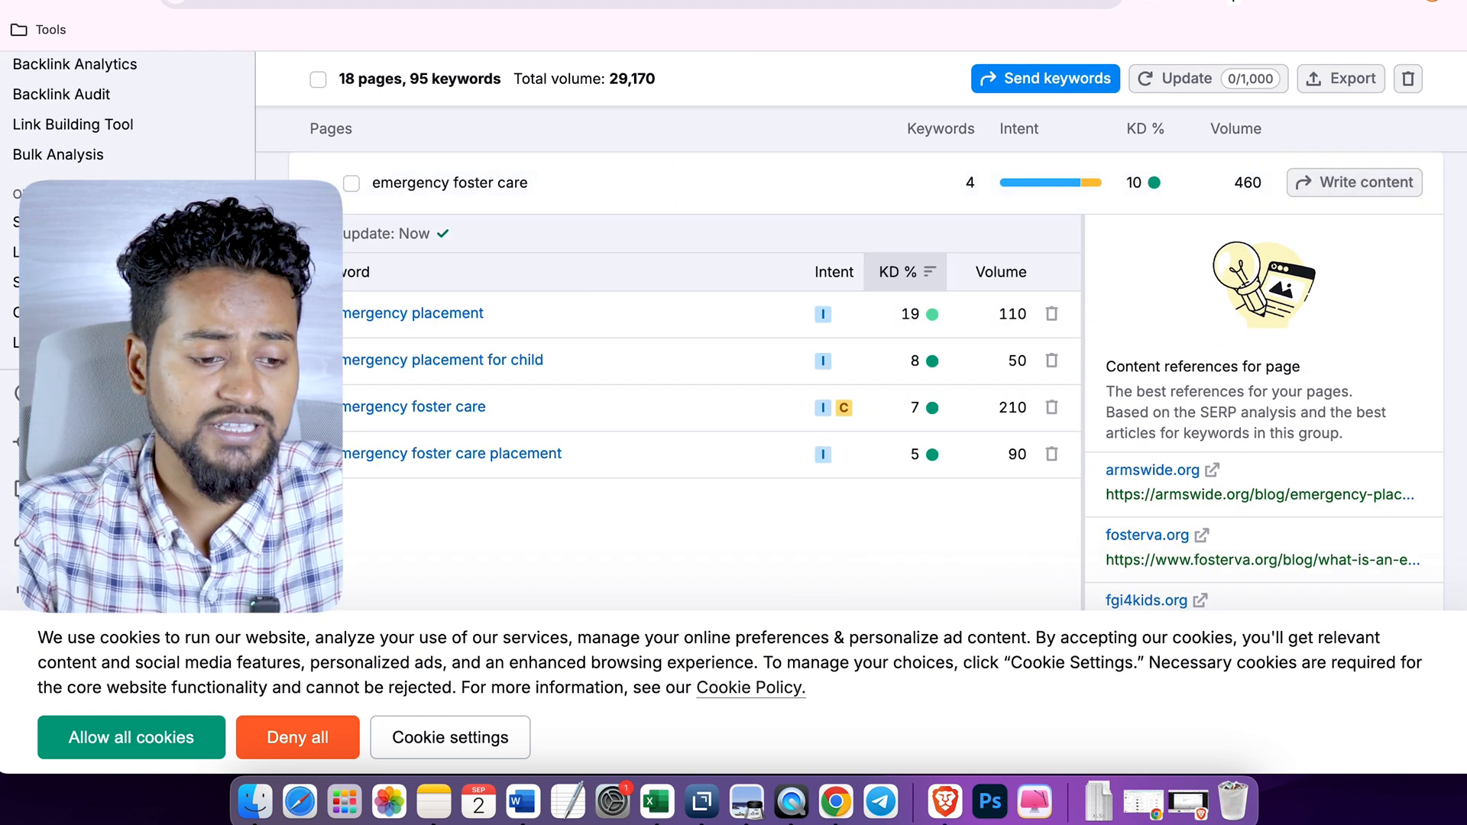
pyautogui.click(663, 187)
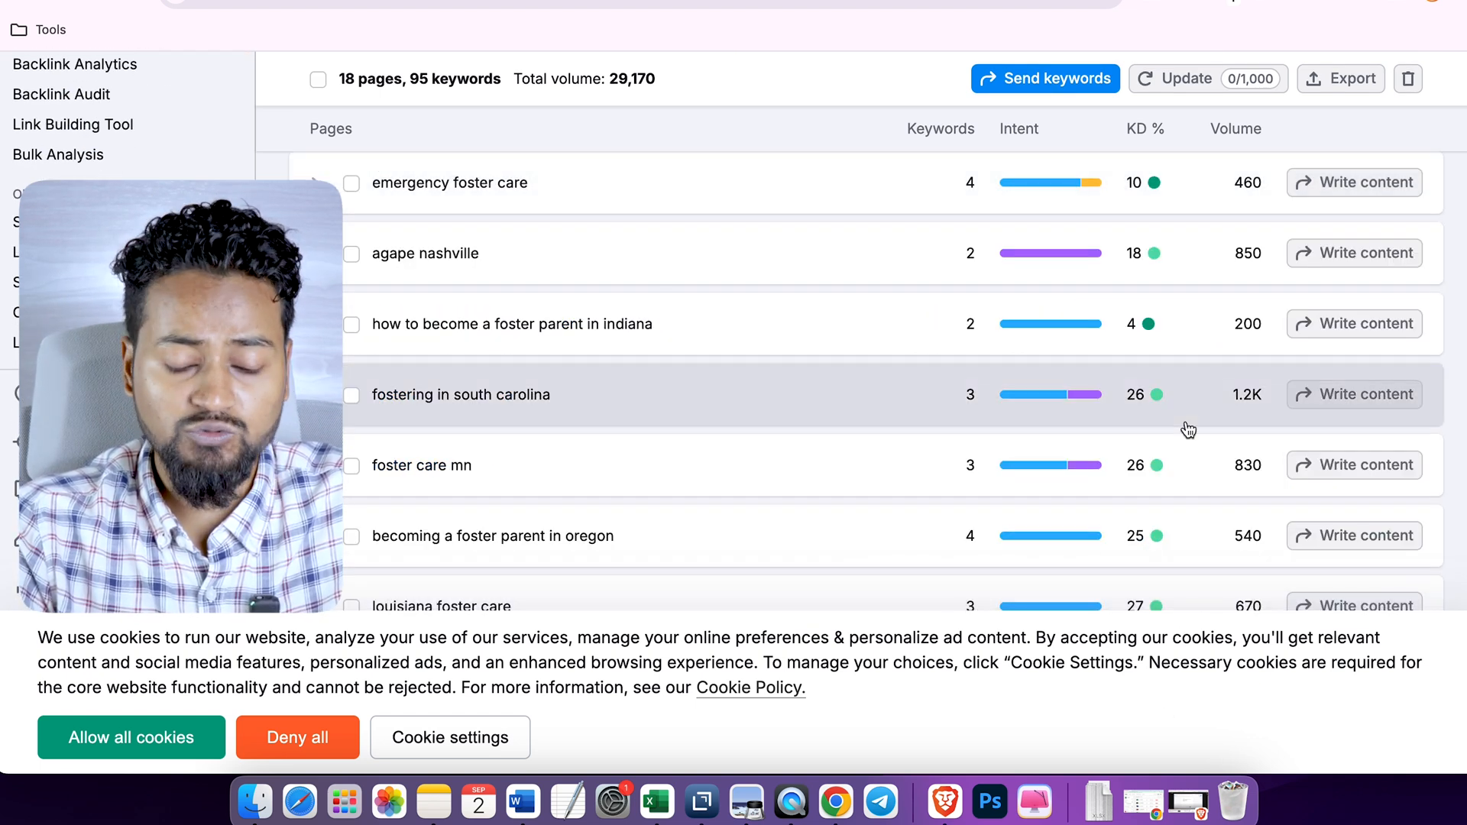
# - Search for writerzen in a new browser tab, open the WriterZen website and go to its login page
pyautogui.press('super+t')
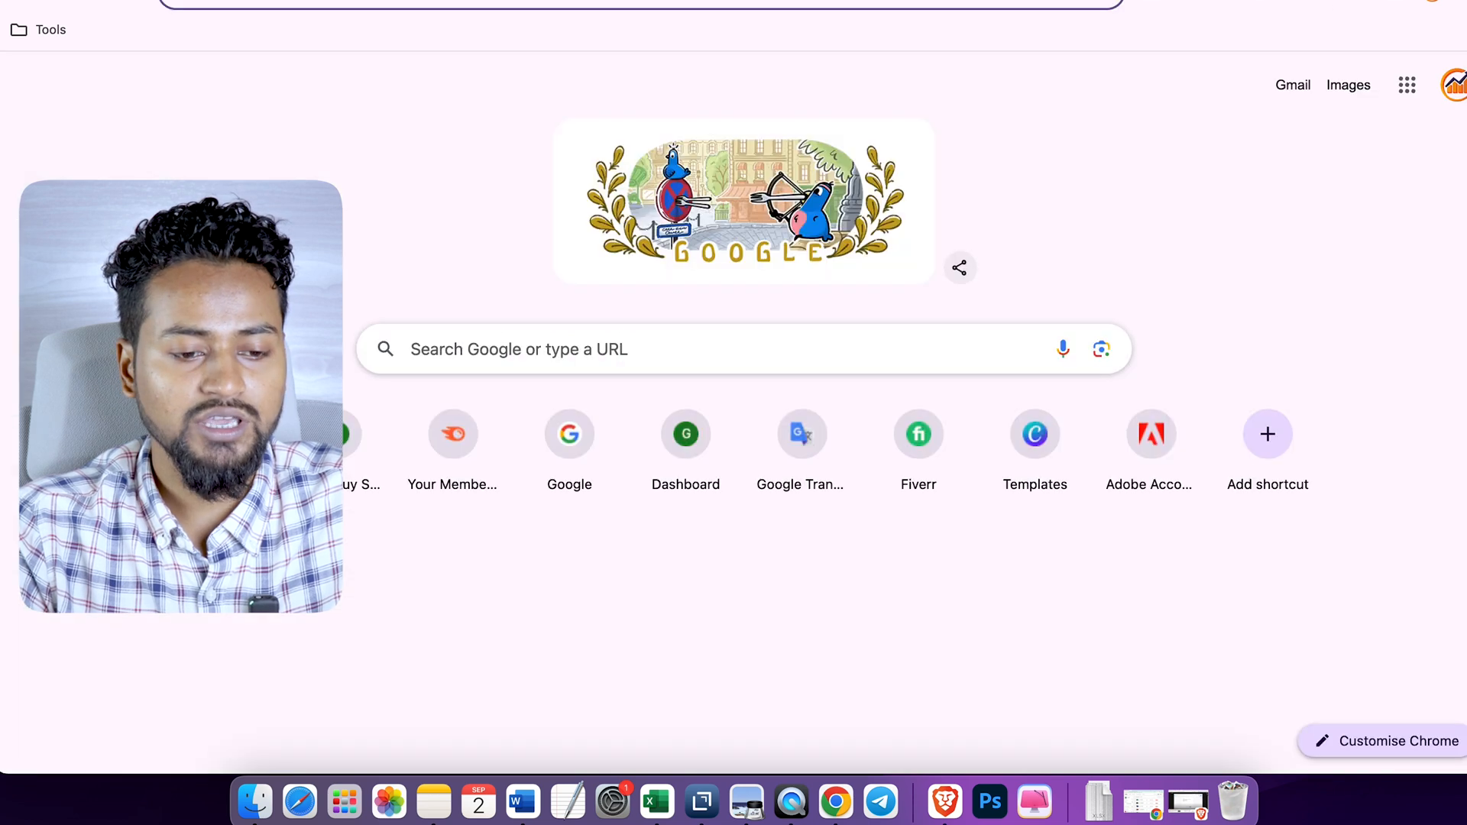
pyautogui.click(870, 3)
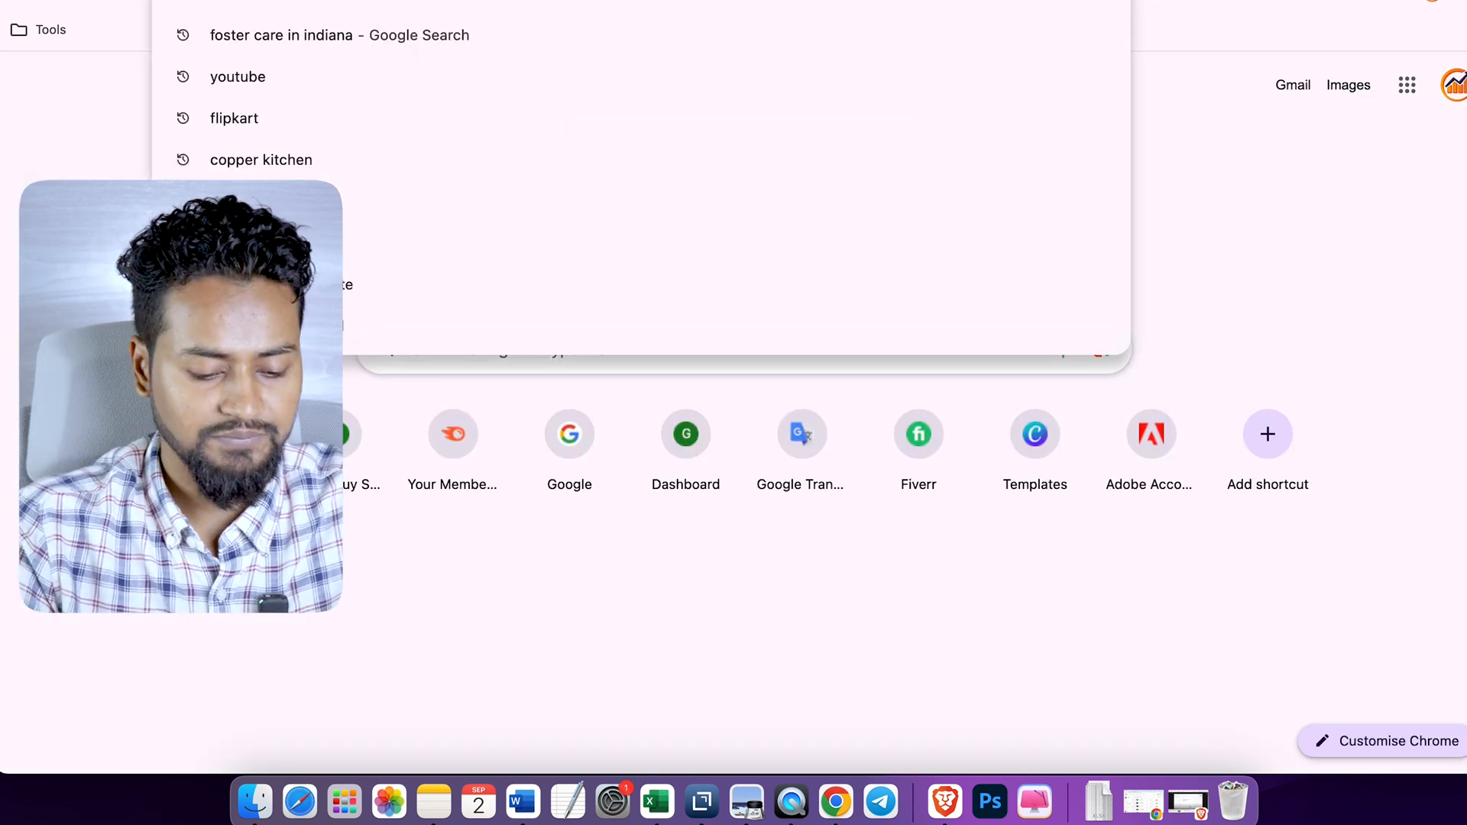
pyautogui.write('writerzen')
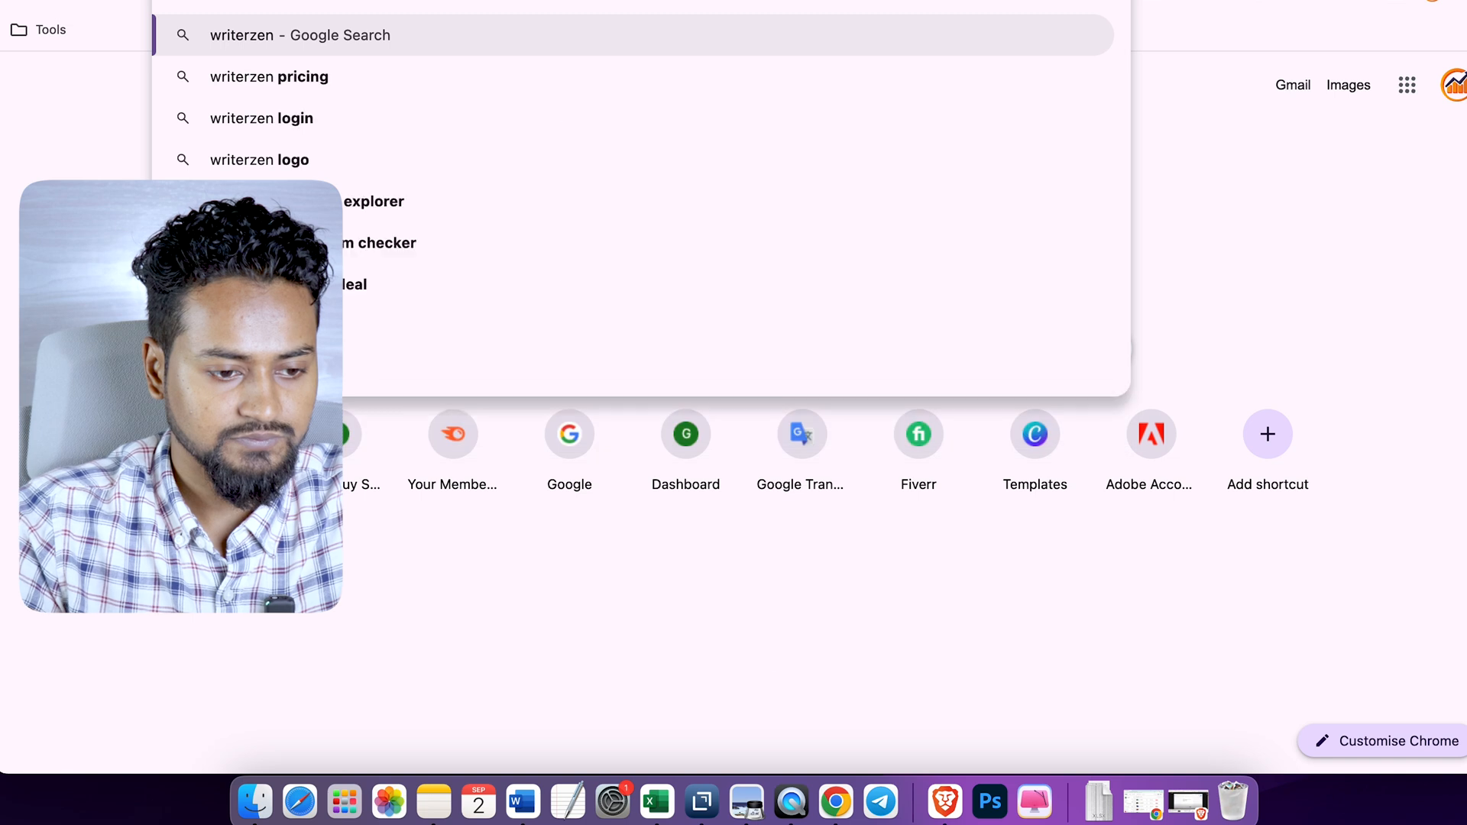
pyautogui.press('Return')
pyautogui.click(602, 250)
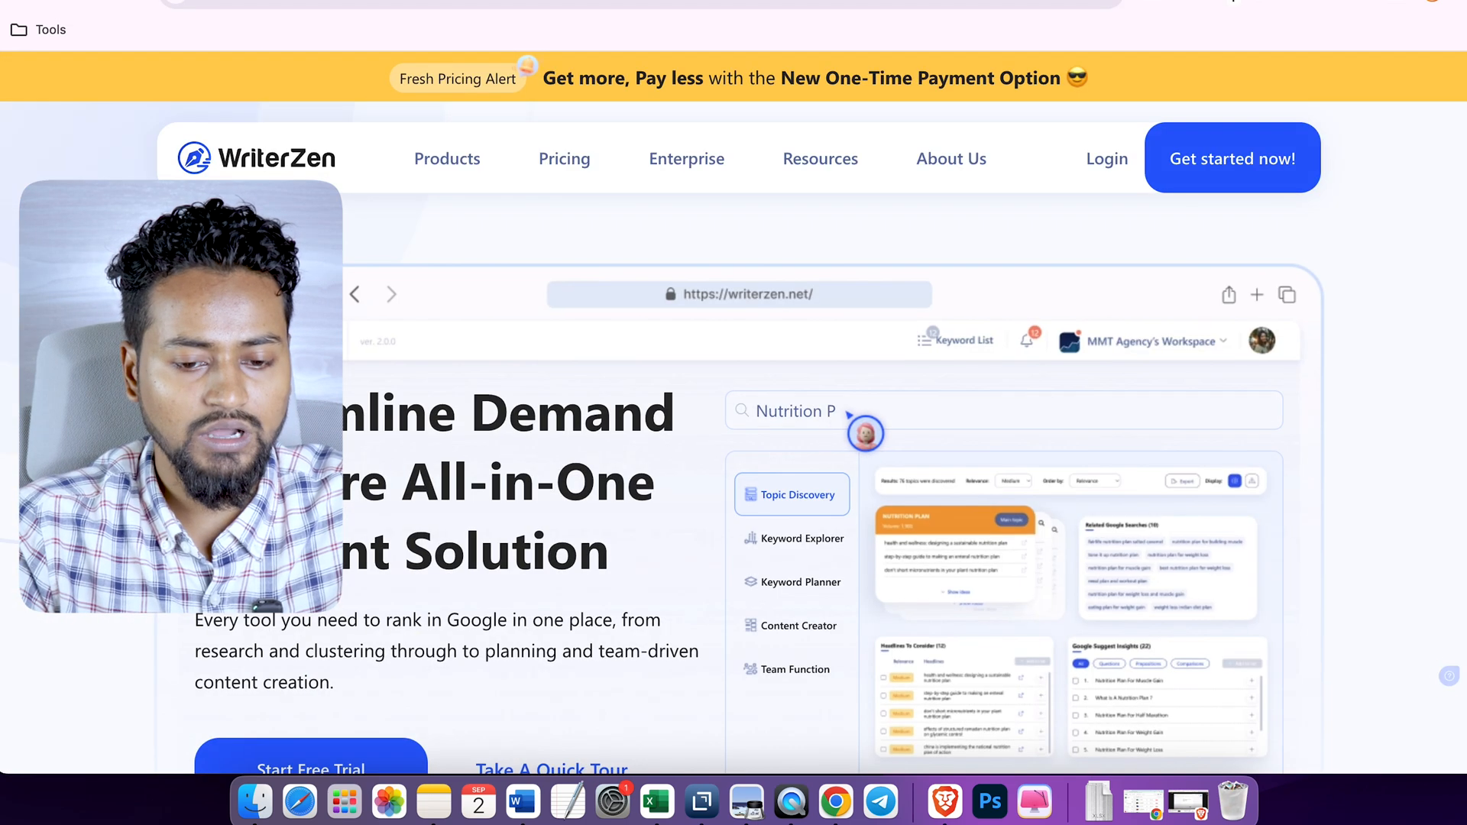
pyautogui.click(1107, 160)
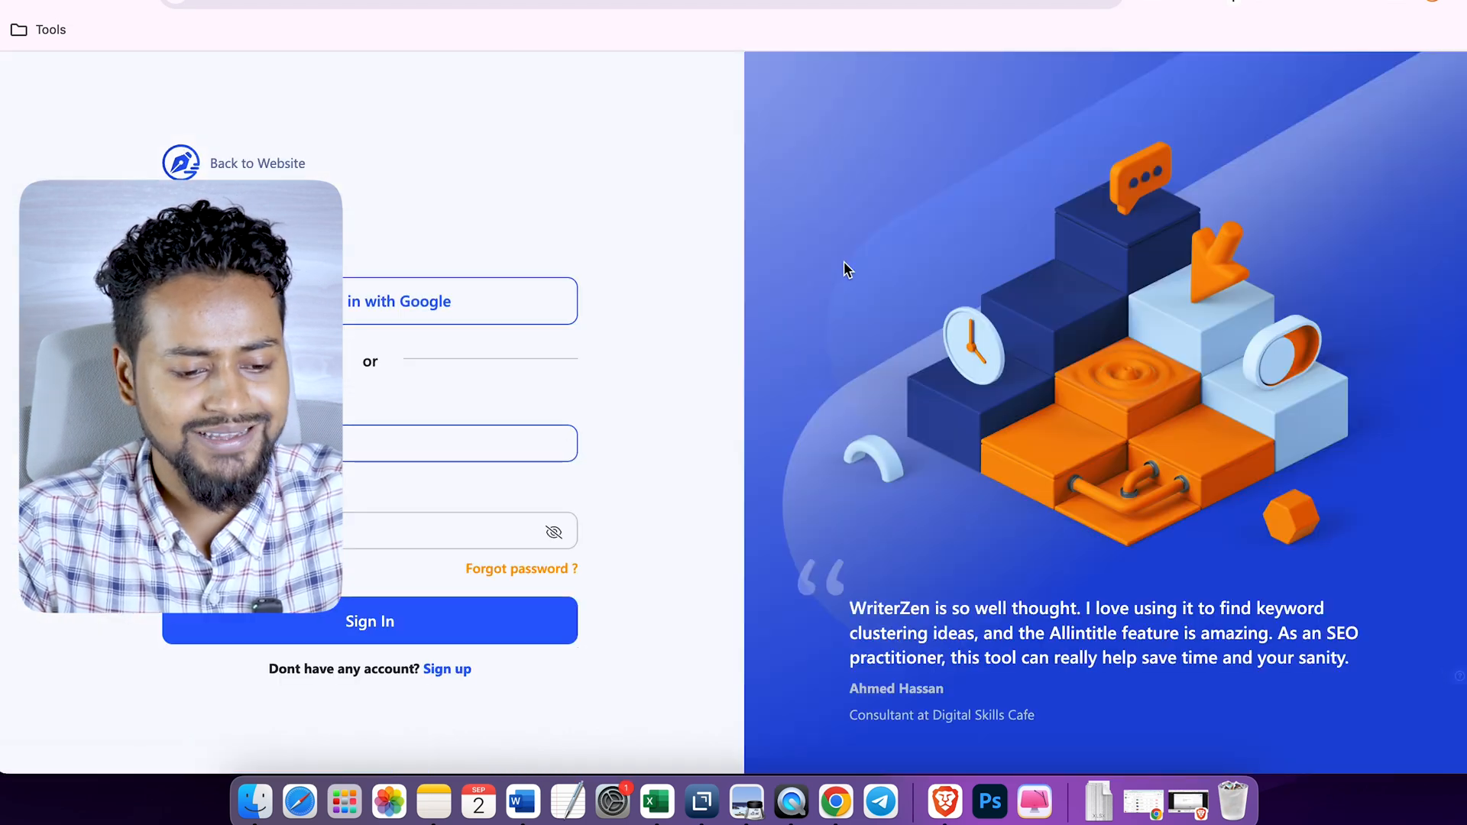
# - Sign in with the account password, open the workspace and dismiss the offer to save the password
pyautogui.click(428, 521)
pyautogui.click(347, 623)
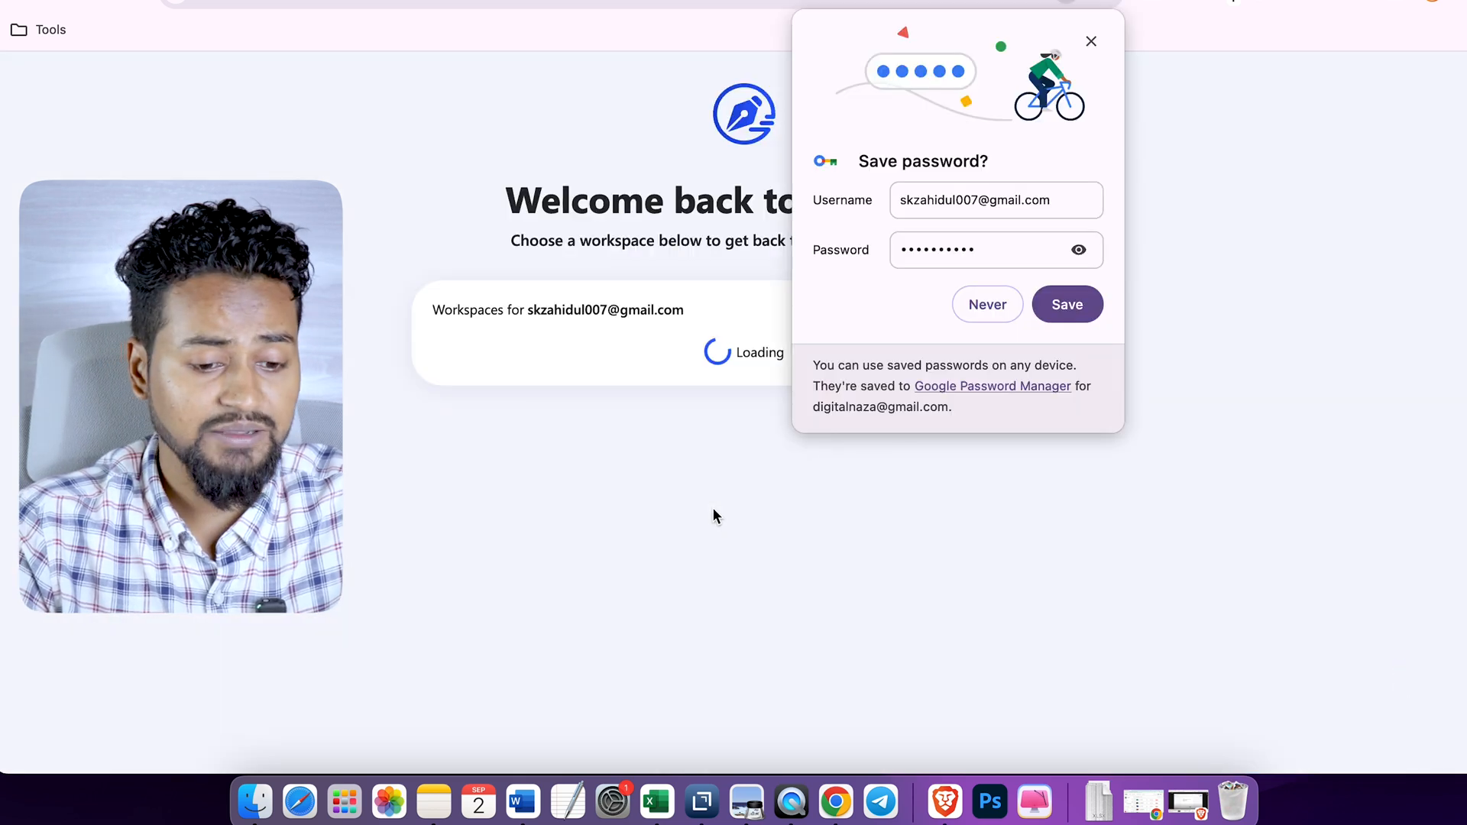
pyautogui.click(770, 307)
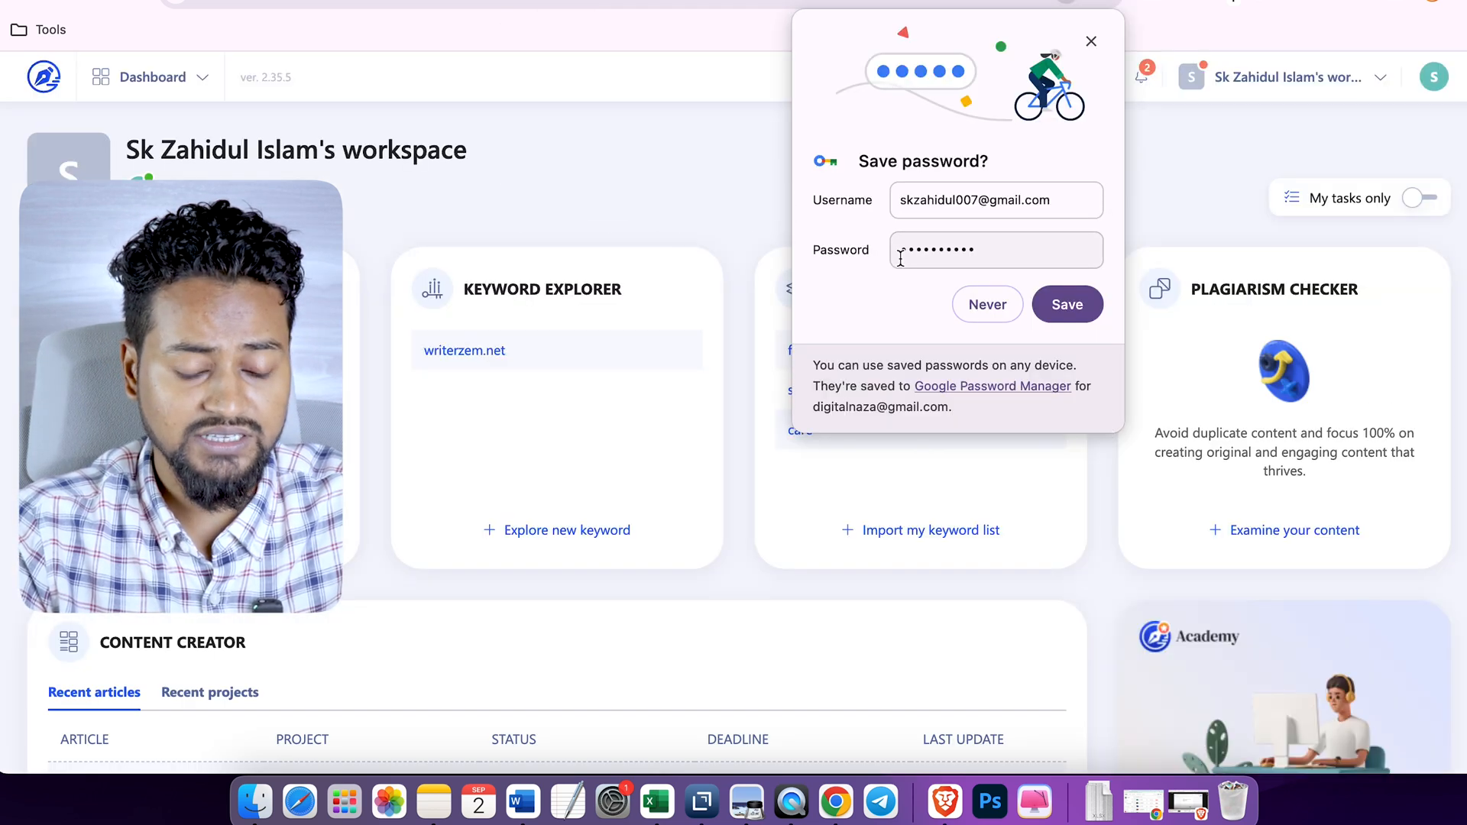
pyautogui.click(1090, 42)
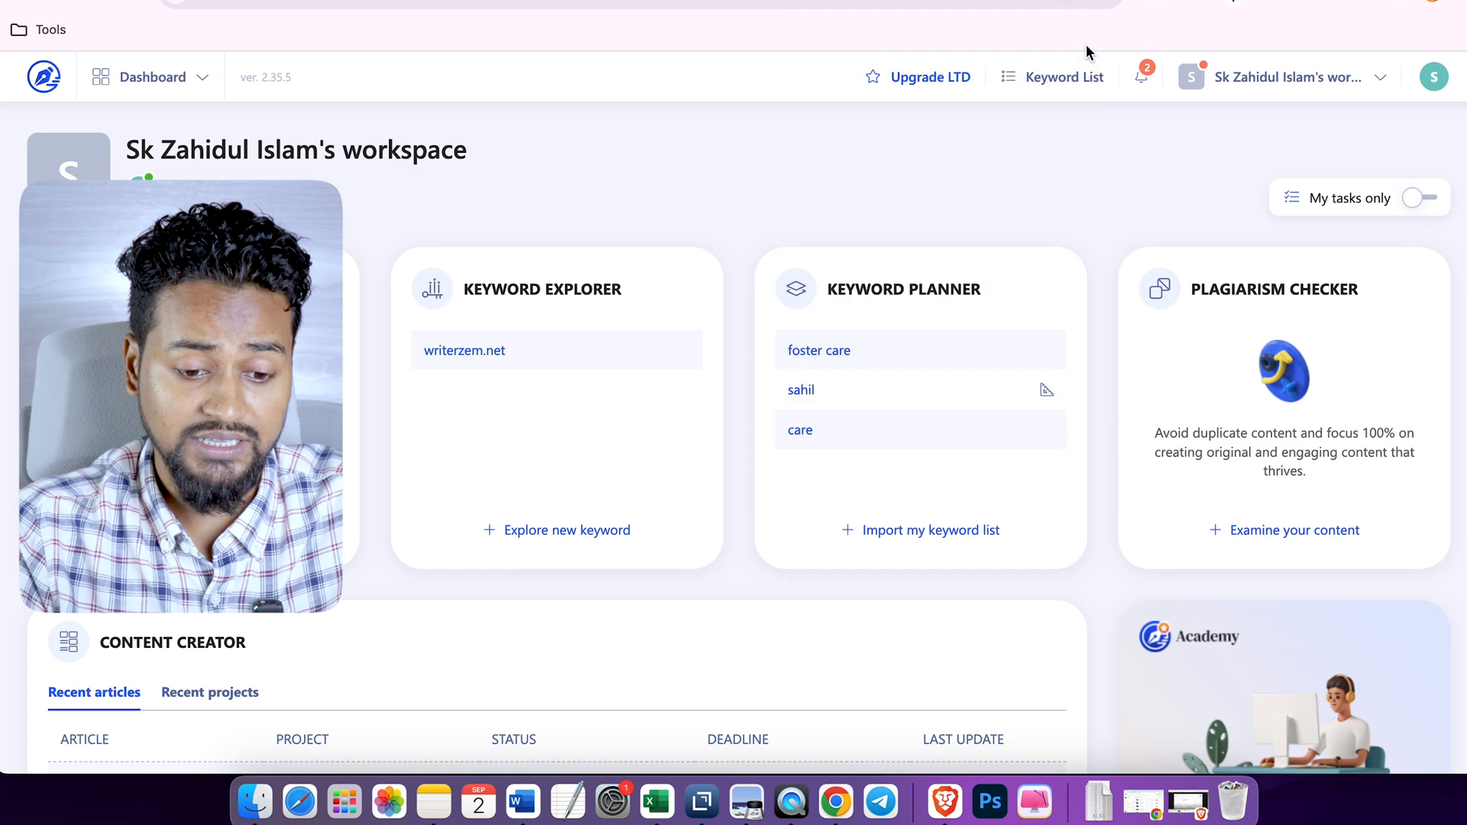
# - Start a new keyword list import project in the Keyword Planner and name it "Care list"
pyautogui.click(926, 539)
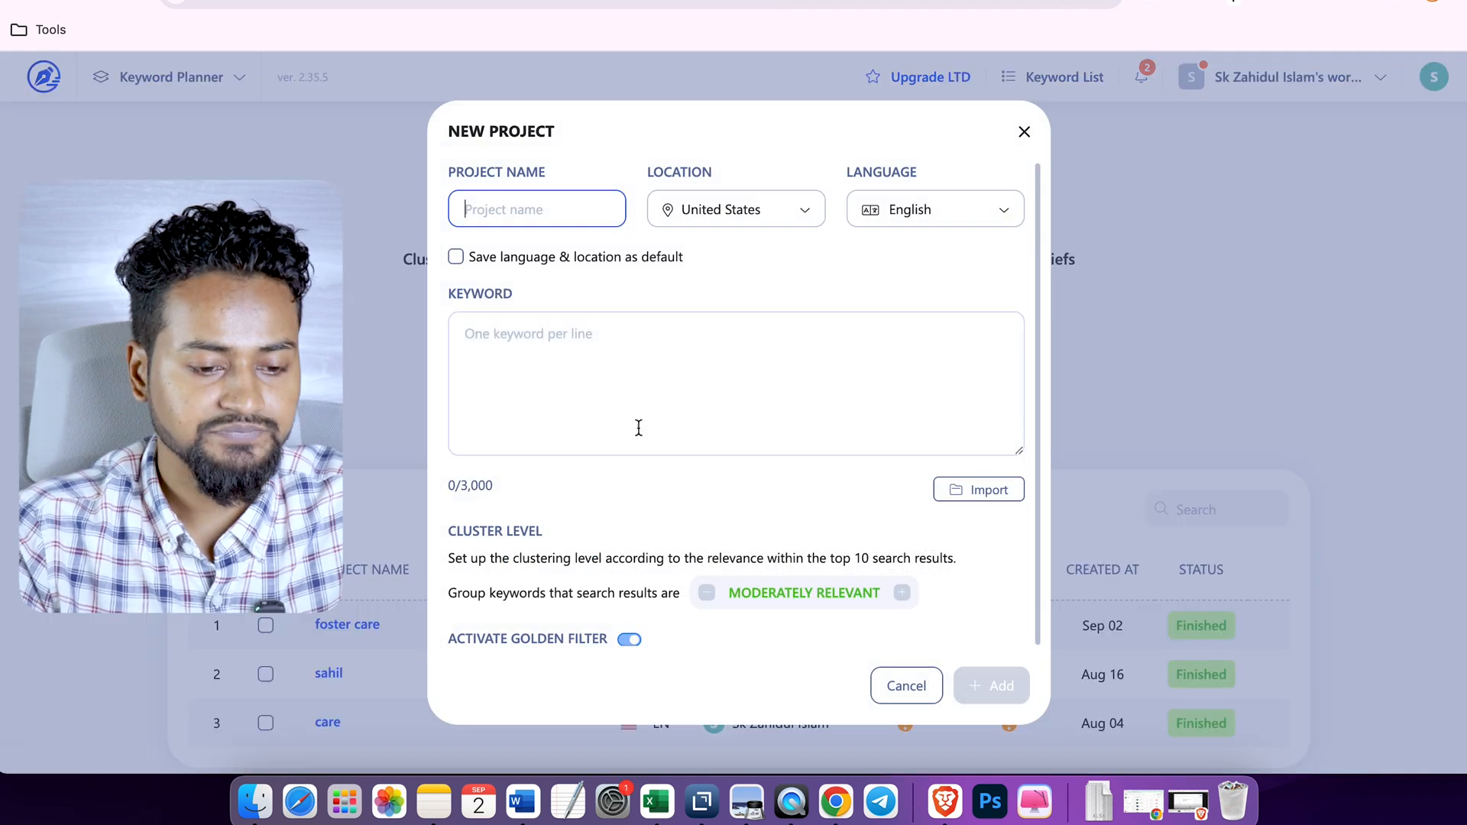
pyautogui.write('Care ')
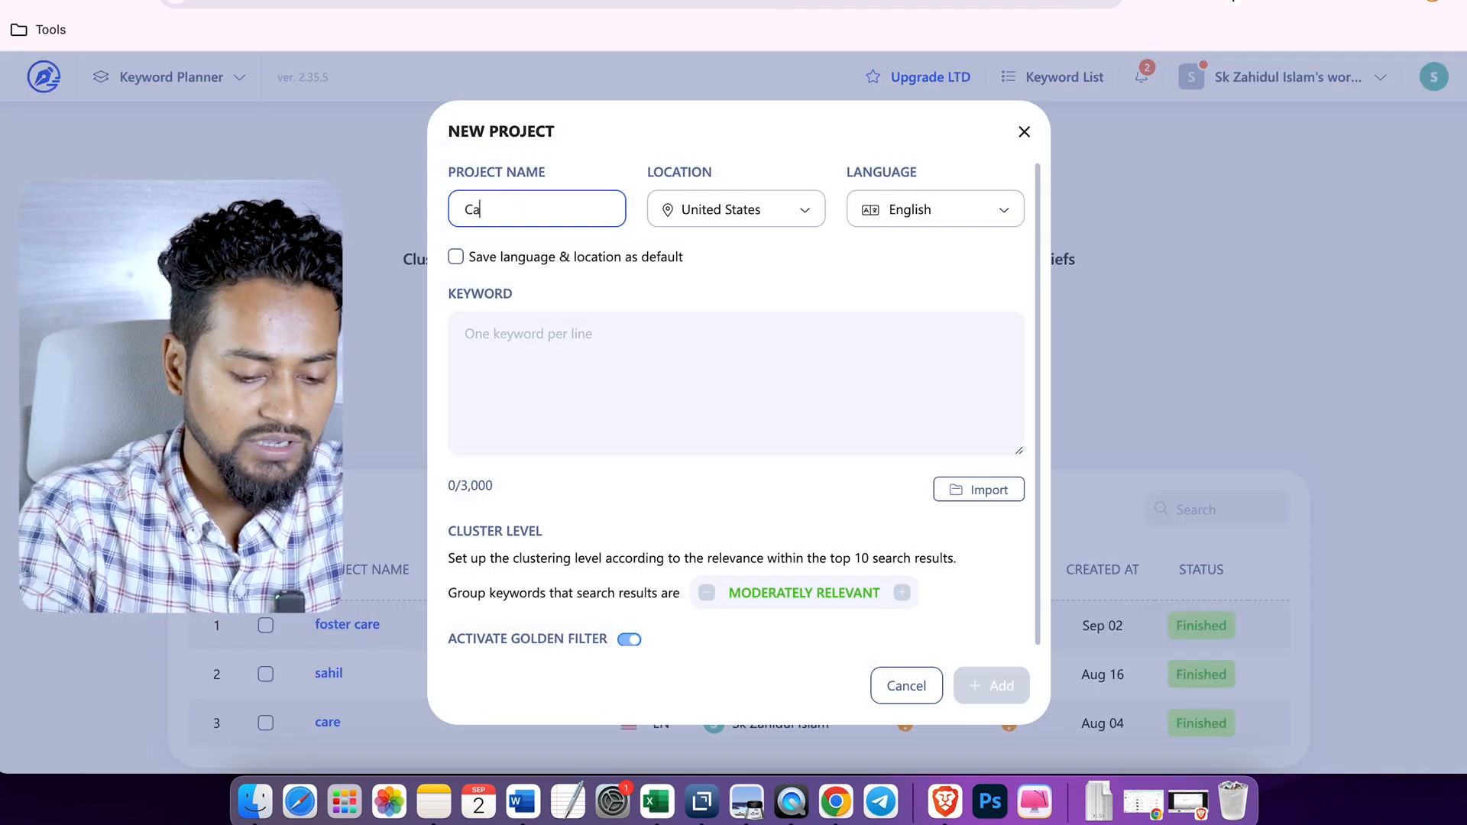
pyautogui.write('list')
pyautogui.click(574, 373)
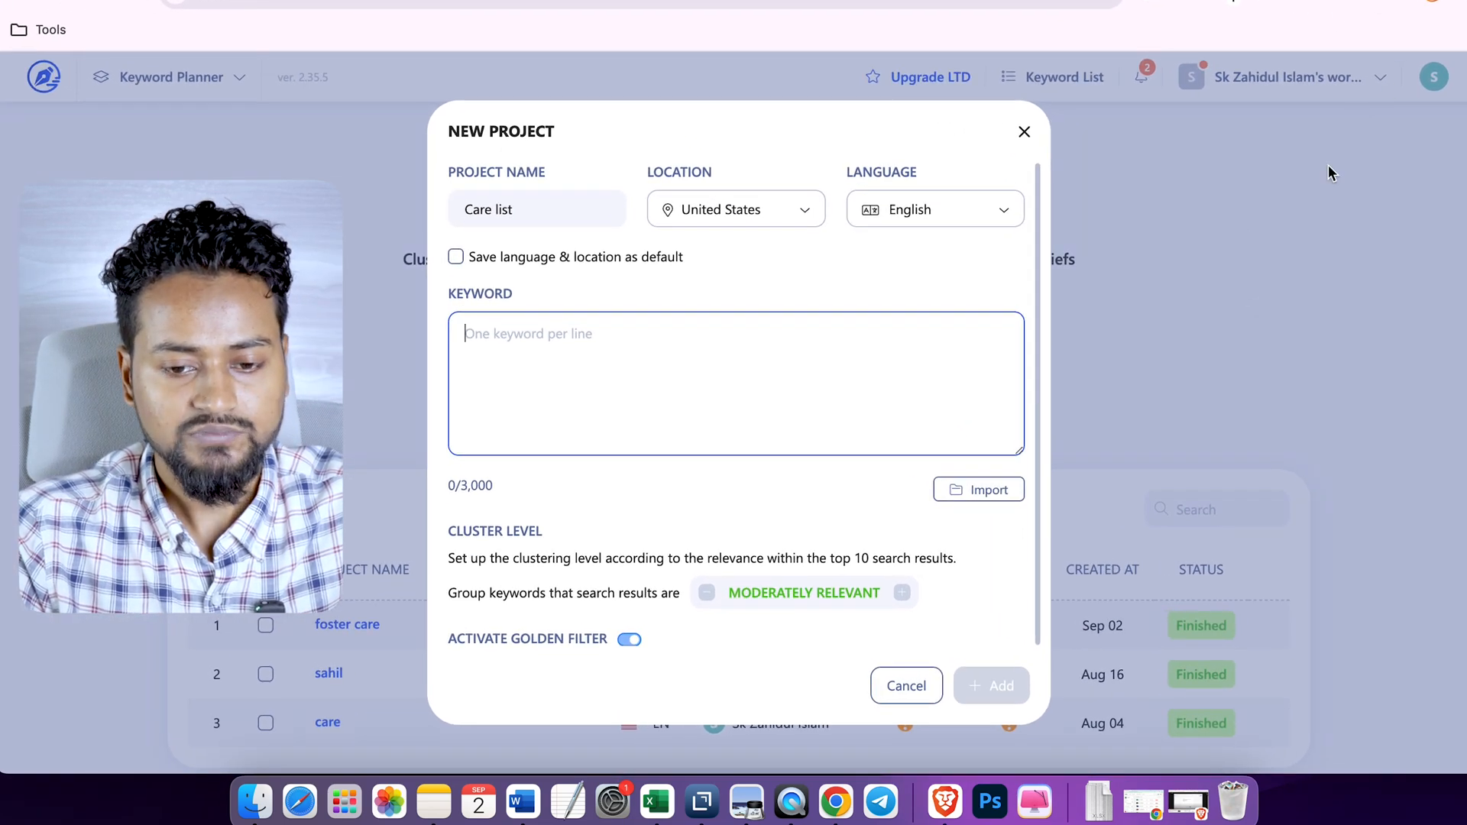
# - Copy the Keyword column from the most recently downloaded fosteruskids.org organic positions workbook and paste it into the project's keyword list
pyautogui.click(1394, 2)
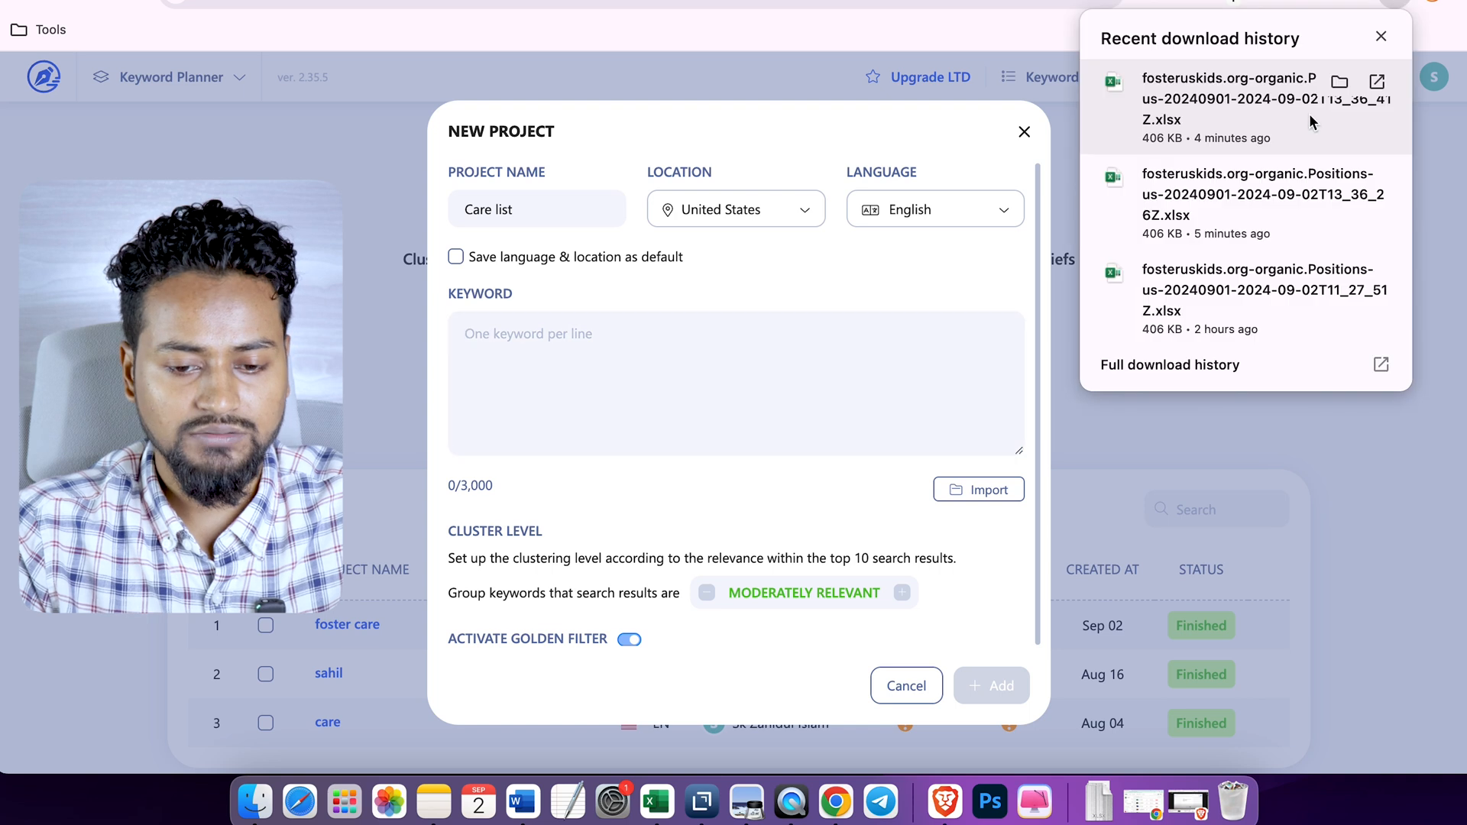
pyautogui.click(1344, 81)
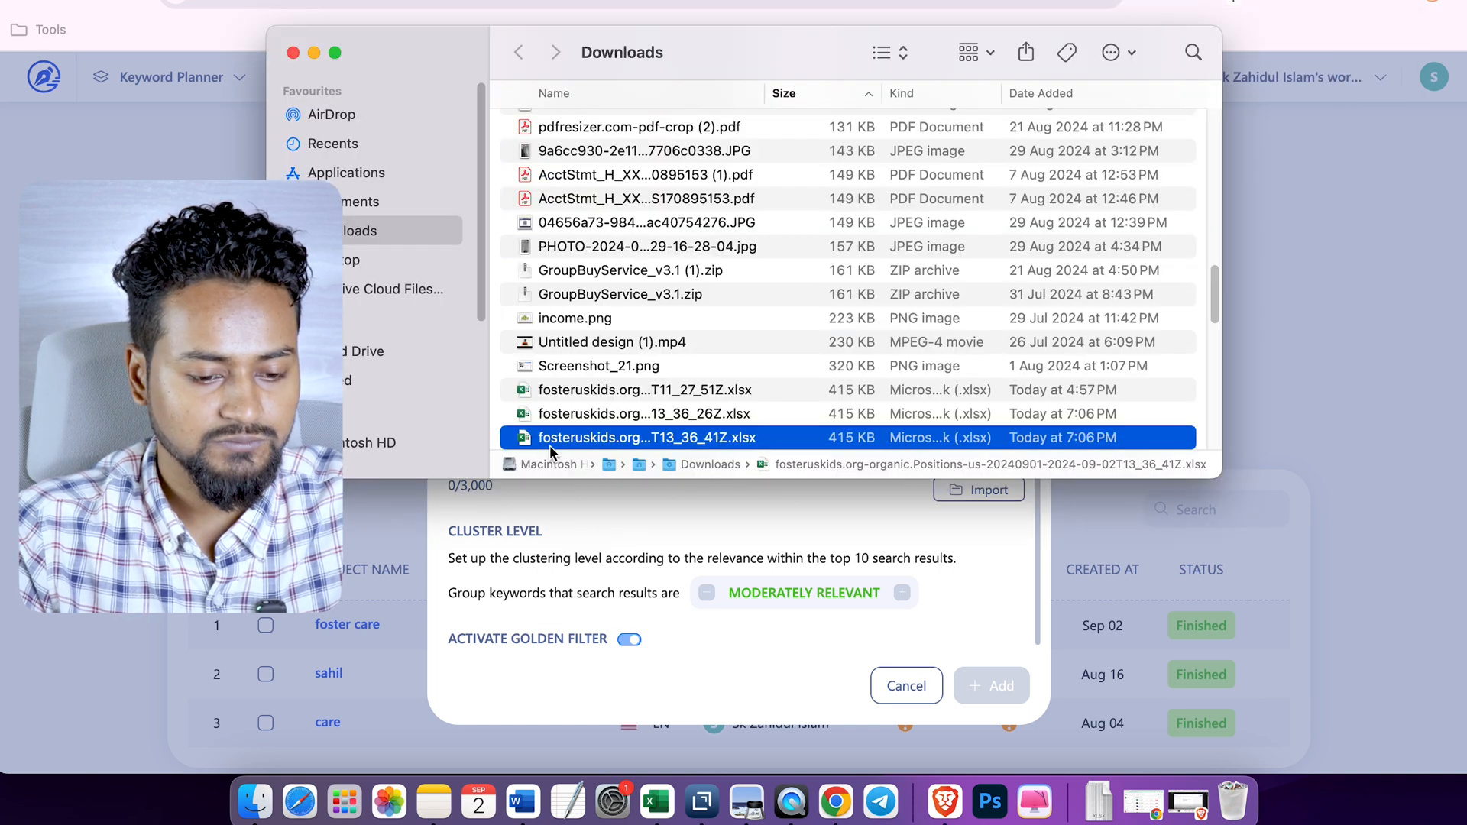
pyautogui.doubleClick(558, 440)
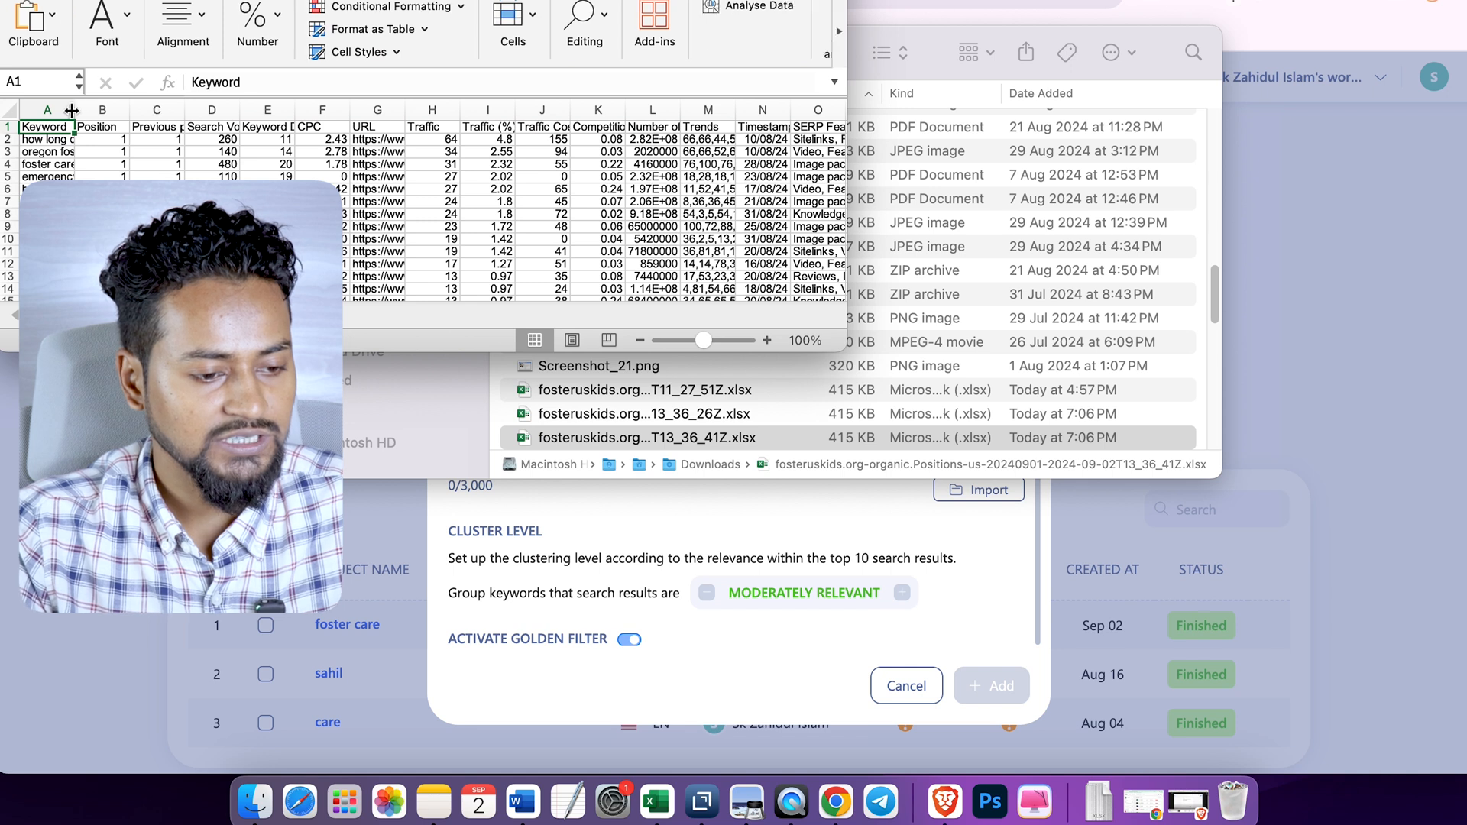
pyautogui.press('super+shift+Down')
pyautogui.press('super+c')
pyautogui.click(681, 566)
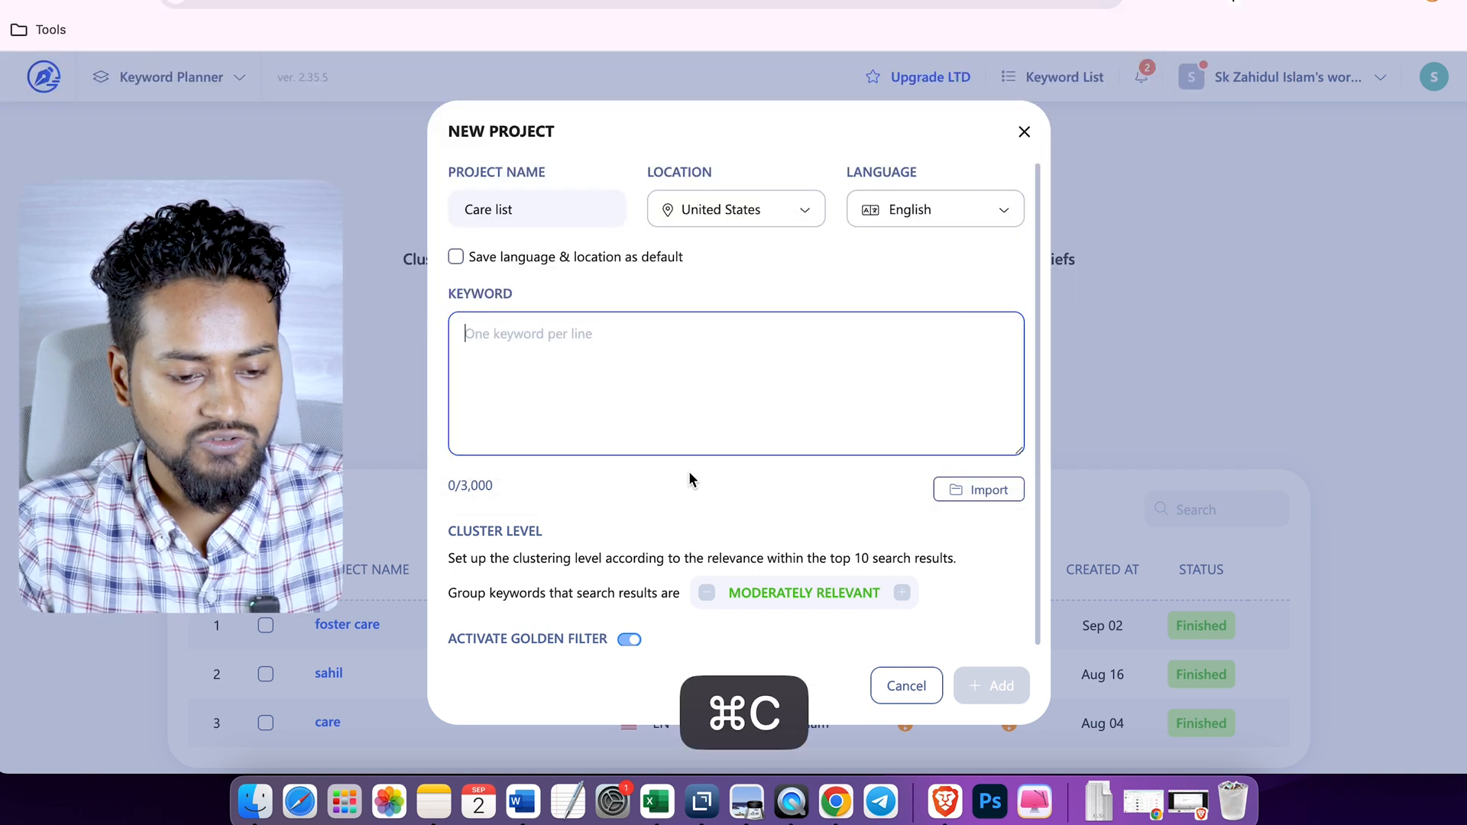
pyautogui.press('super+v')
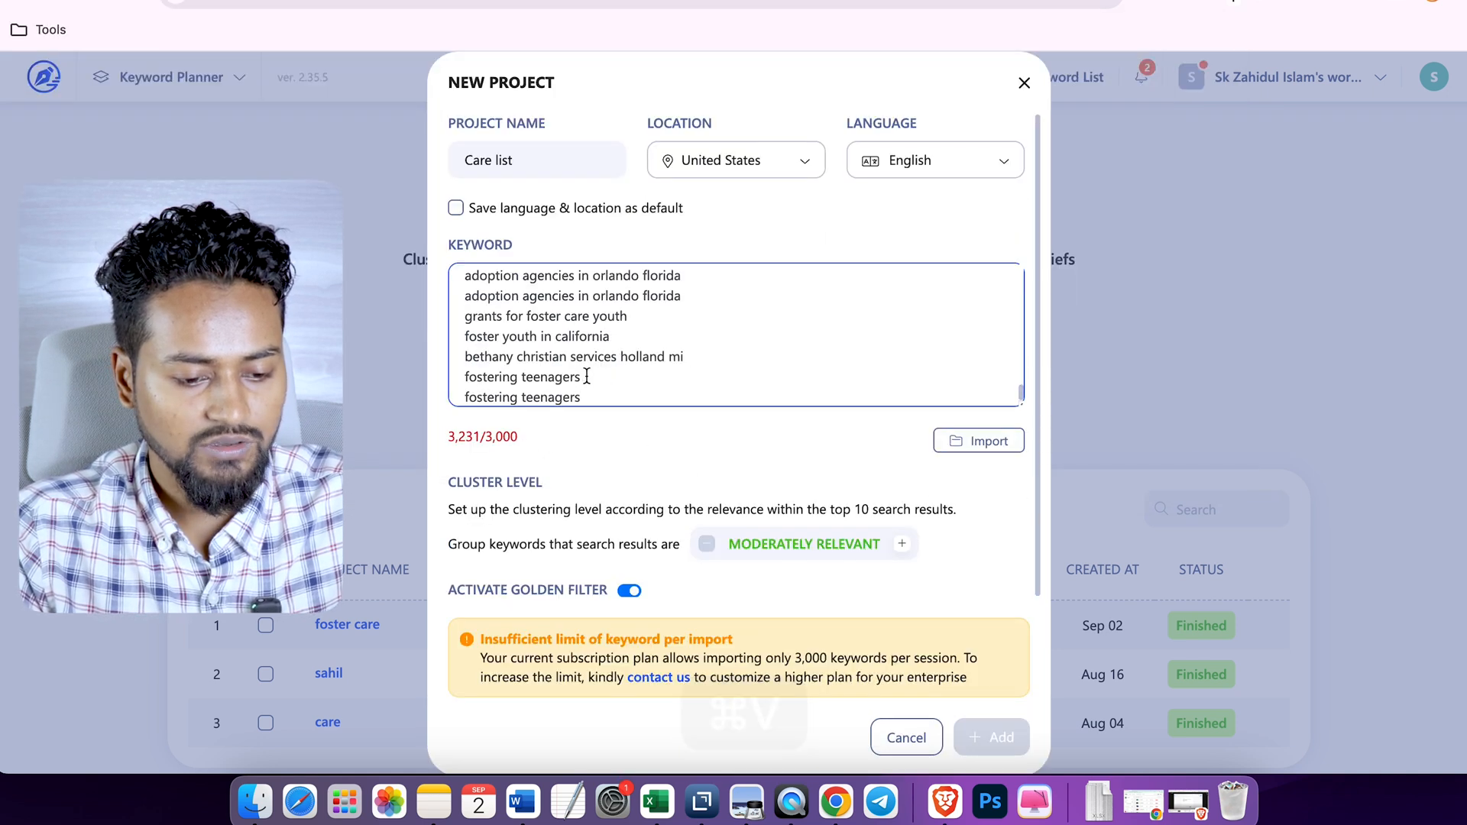
# - Delete keywords from the pasted list to bring it under the 3,000 limit and check the required keyword credits
pyautogui.scroll(5, 609, 368)
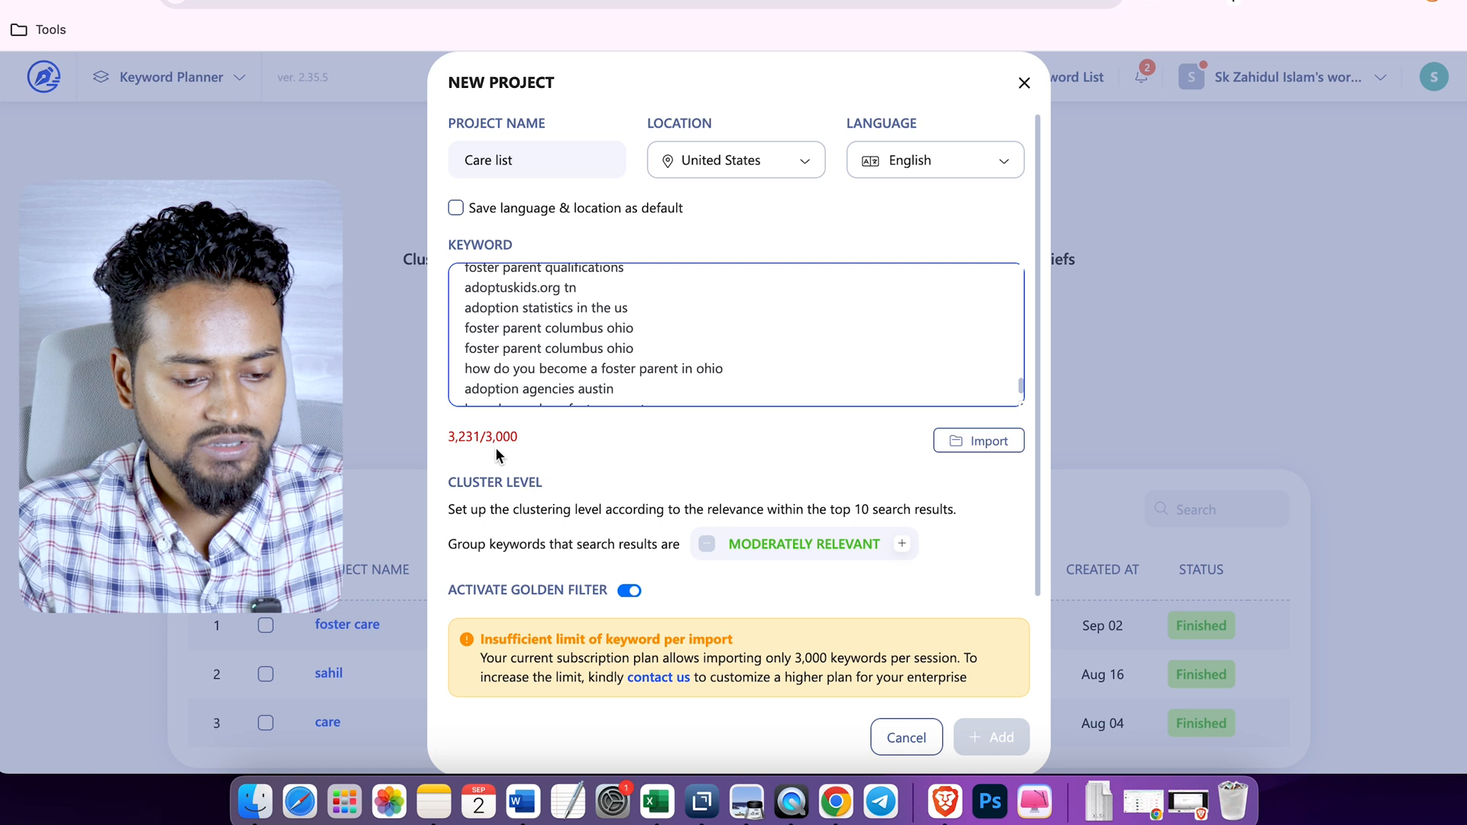
pyautogui.scroll(10, 688, 334)
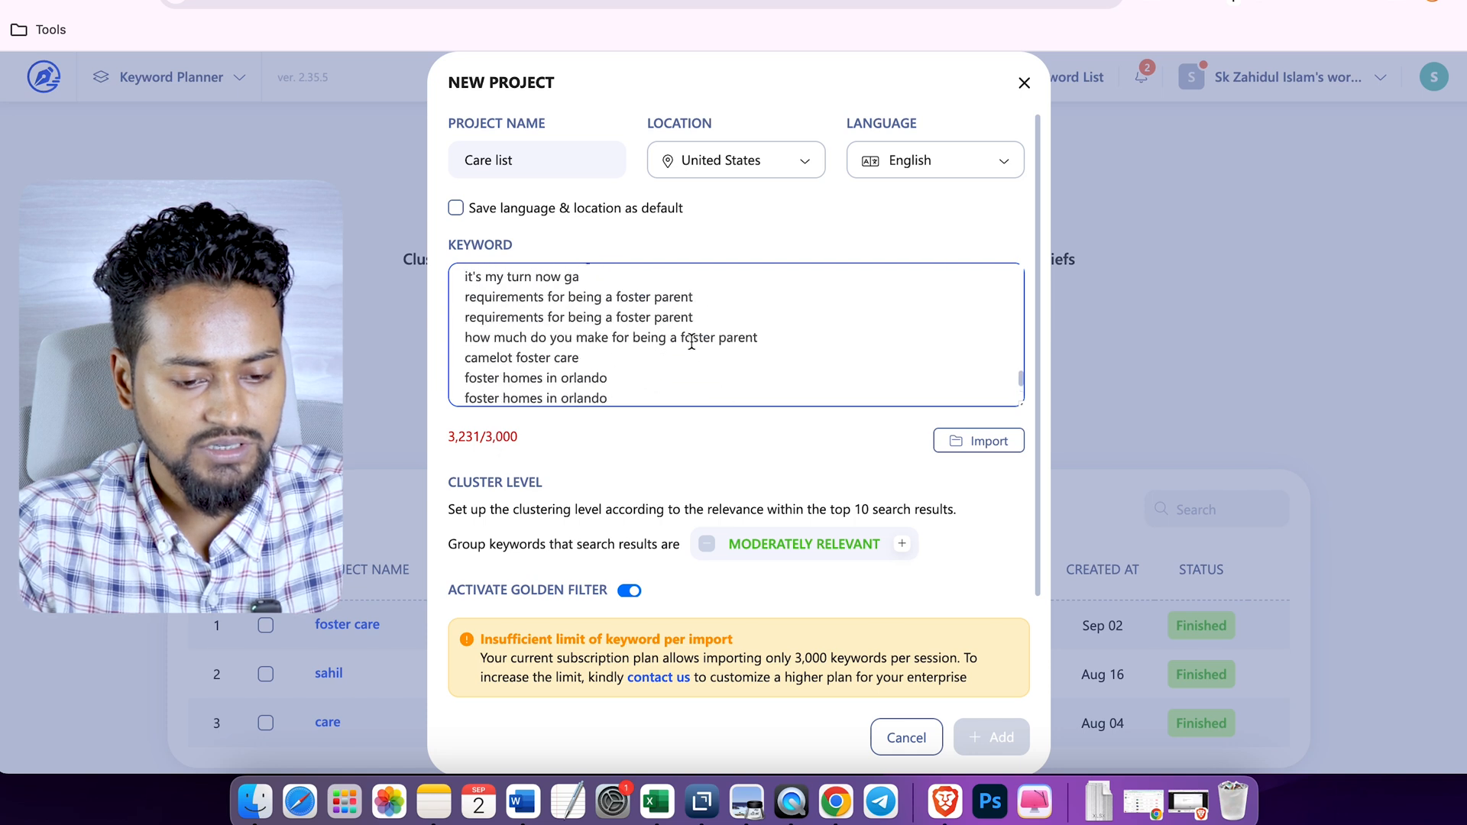
pyautogui.press('super+a')
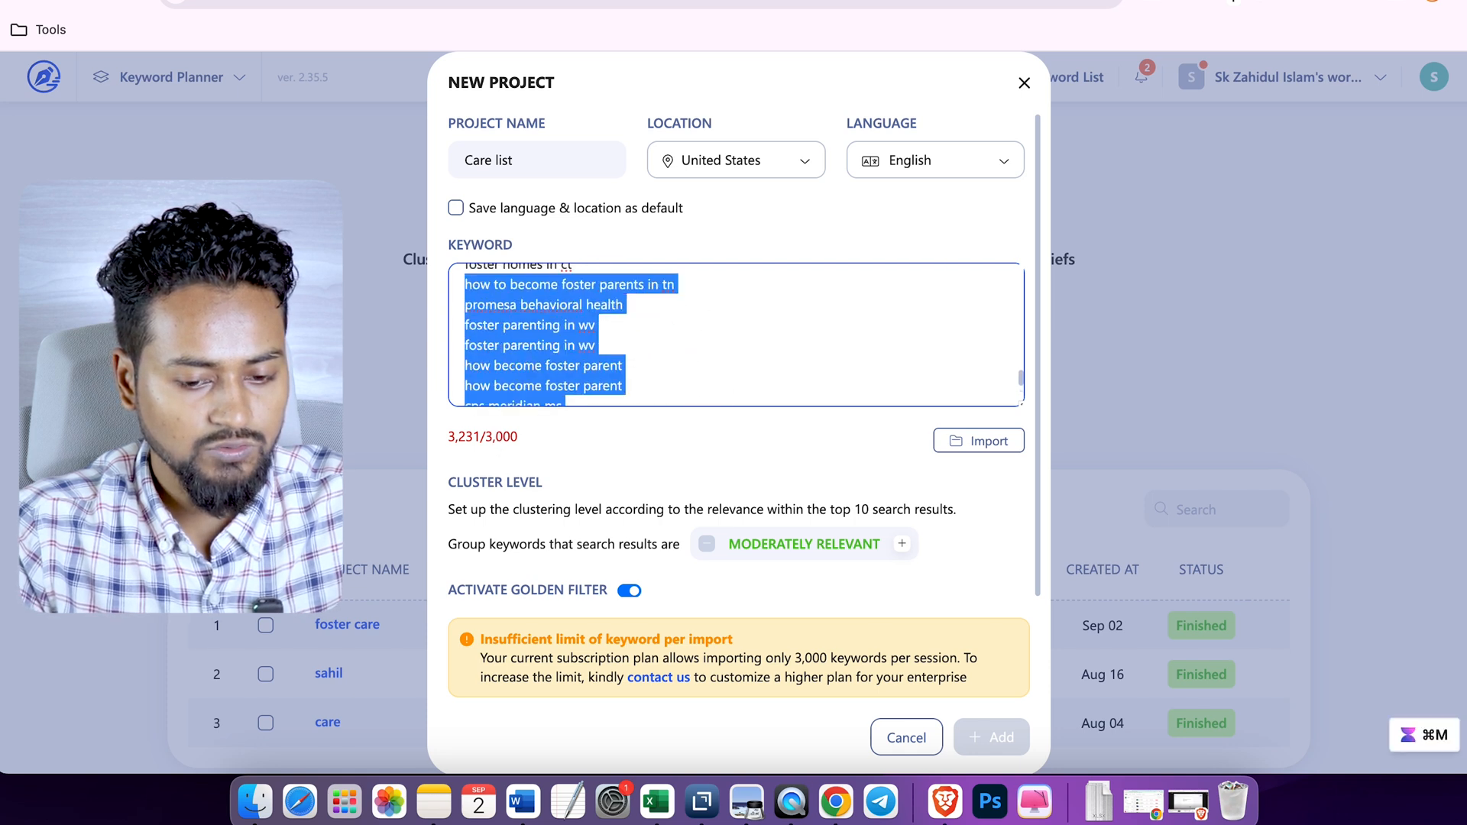
pyautogui.press('super+v')
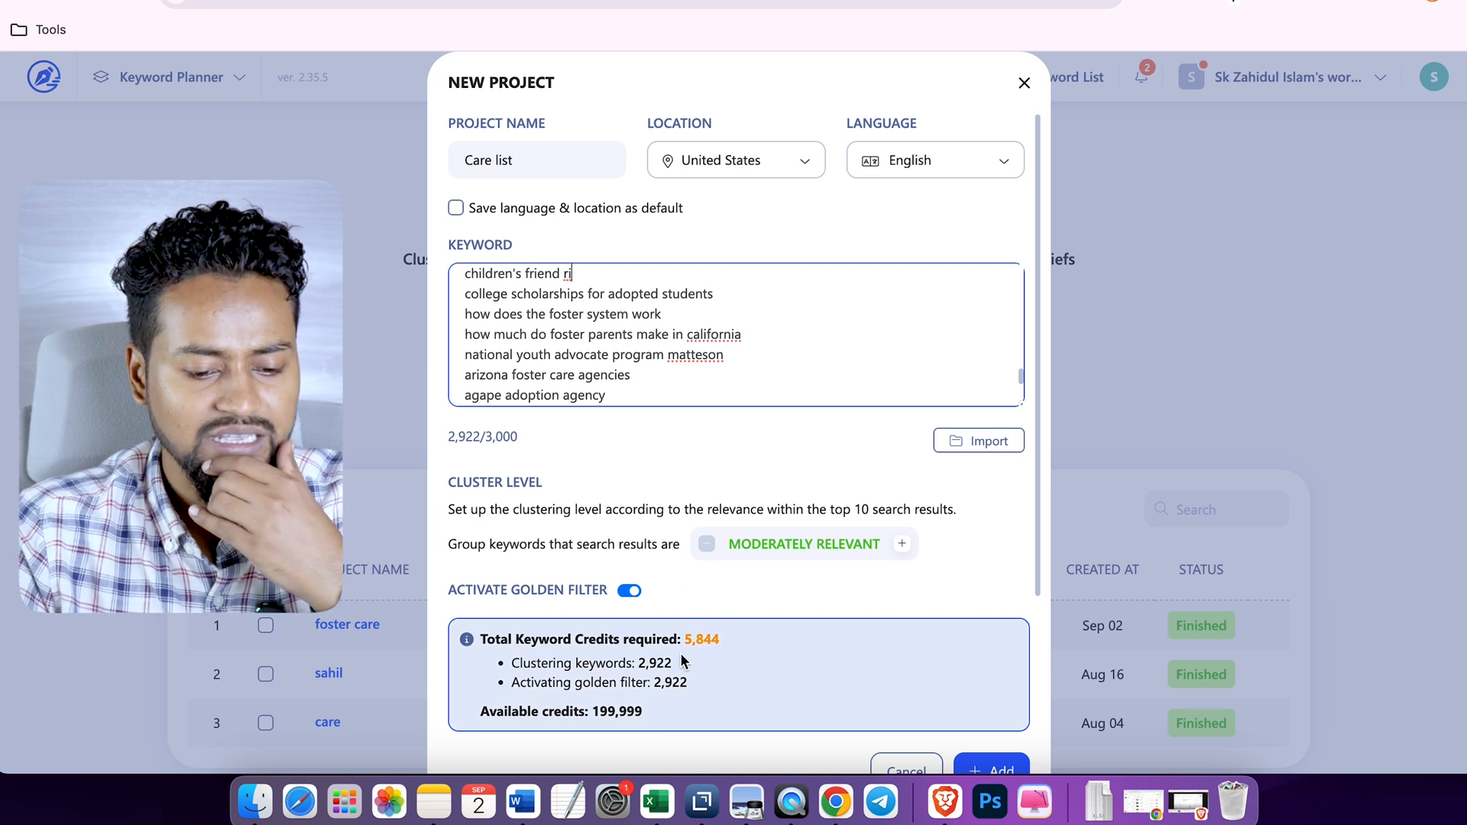
pyautogui.moveTo(686, 647); pyautogui.dragTo(704, 648)
pyautogui.click(746, 383)
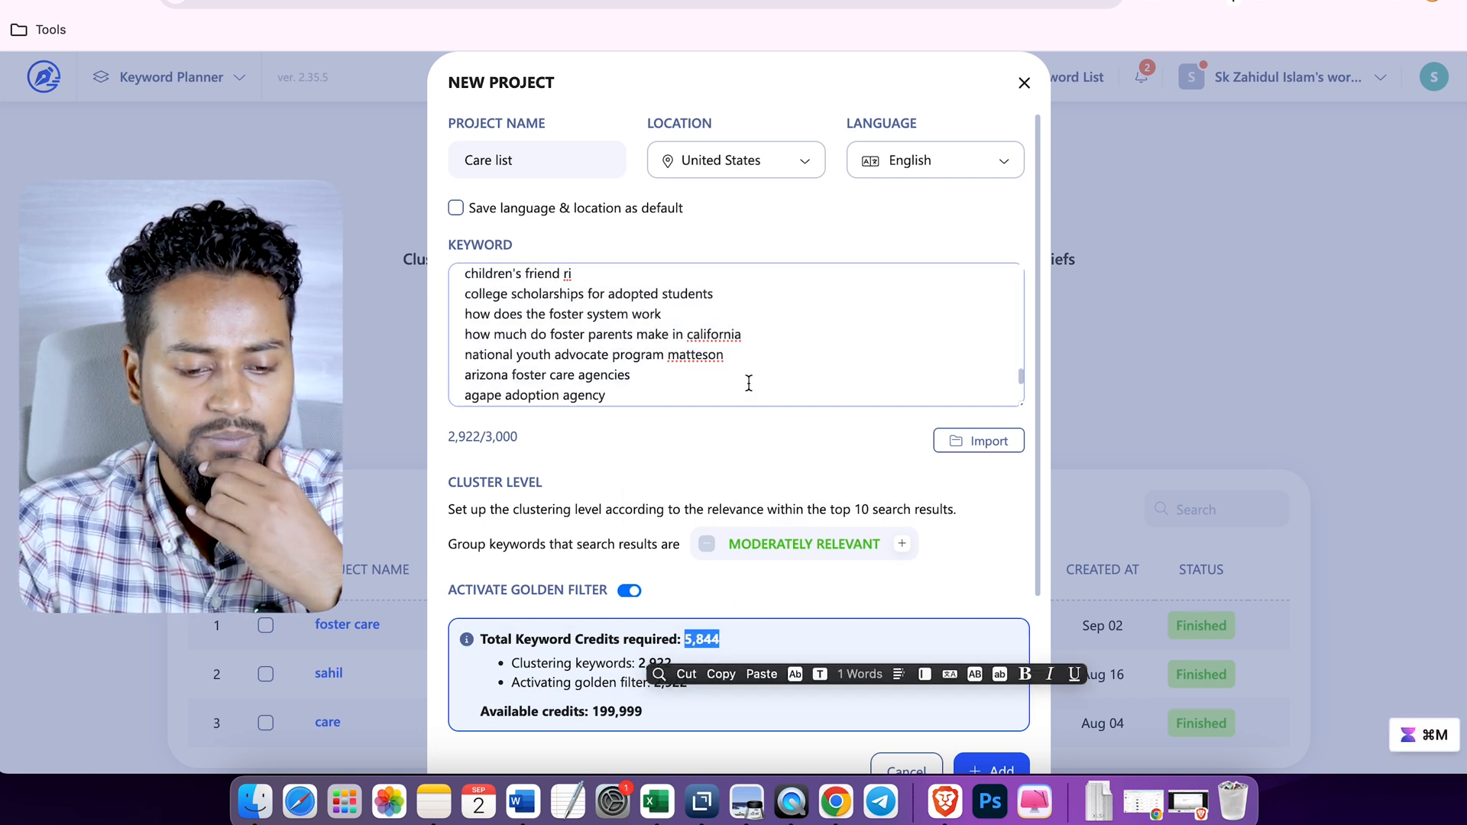
# - Delete more keywords from the list and add the project with moderately relevant clustering and the golden filter active
pyautogui.scroll(10, 752, 378)
pyautogui.scroll(5, 758, 371)
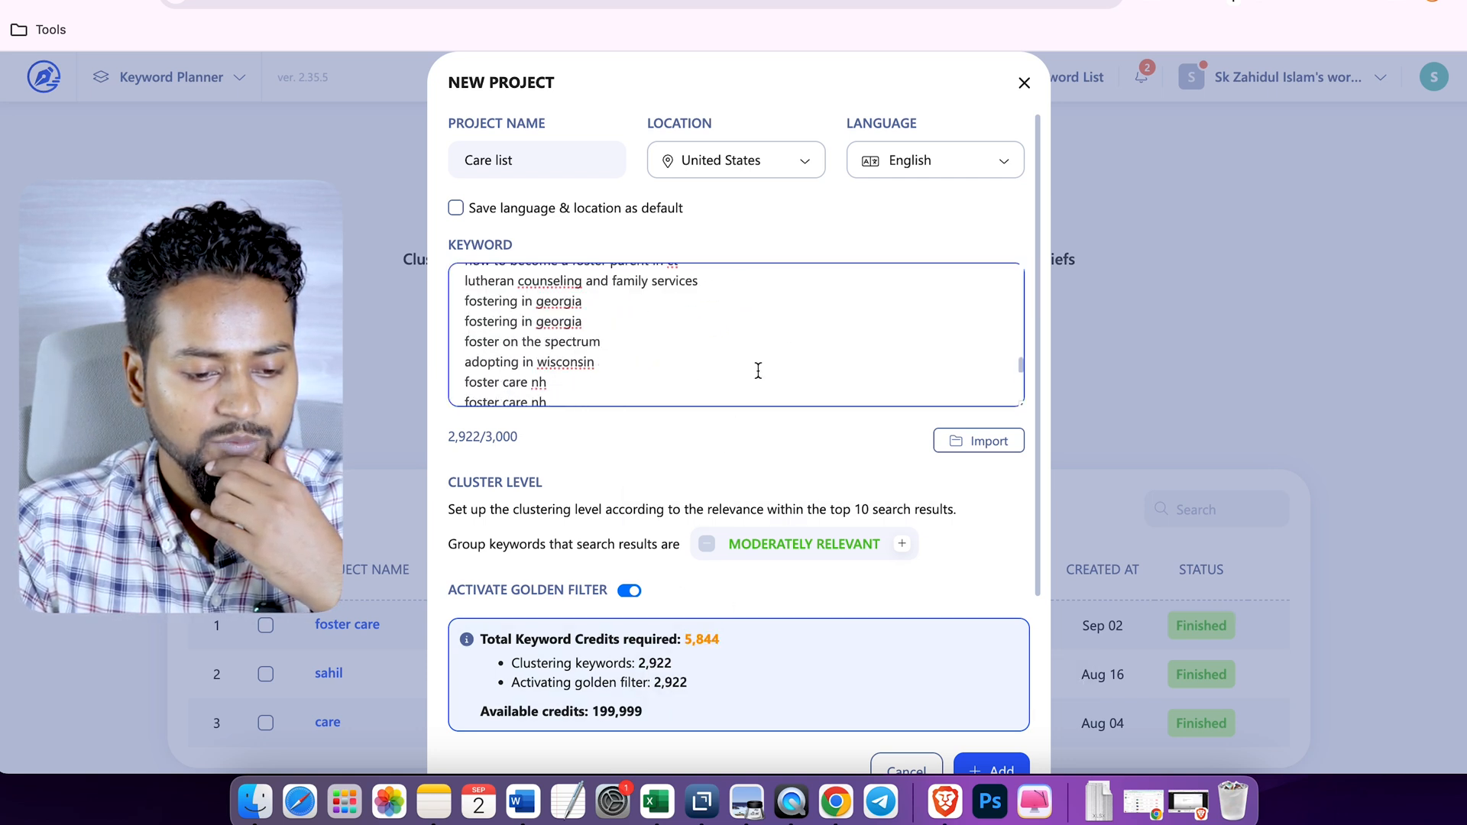
pyautogui.moveTo(464, 285); pyautogui.dragTo(707, 692)
pyautogui.press('BackSpace')
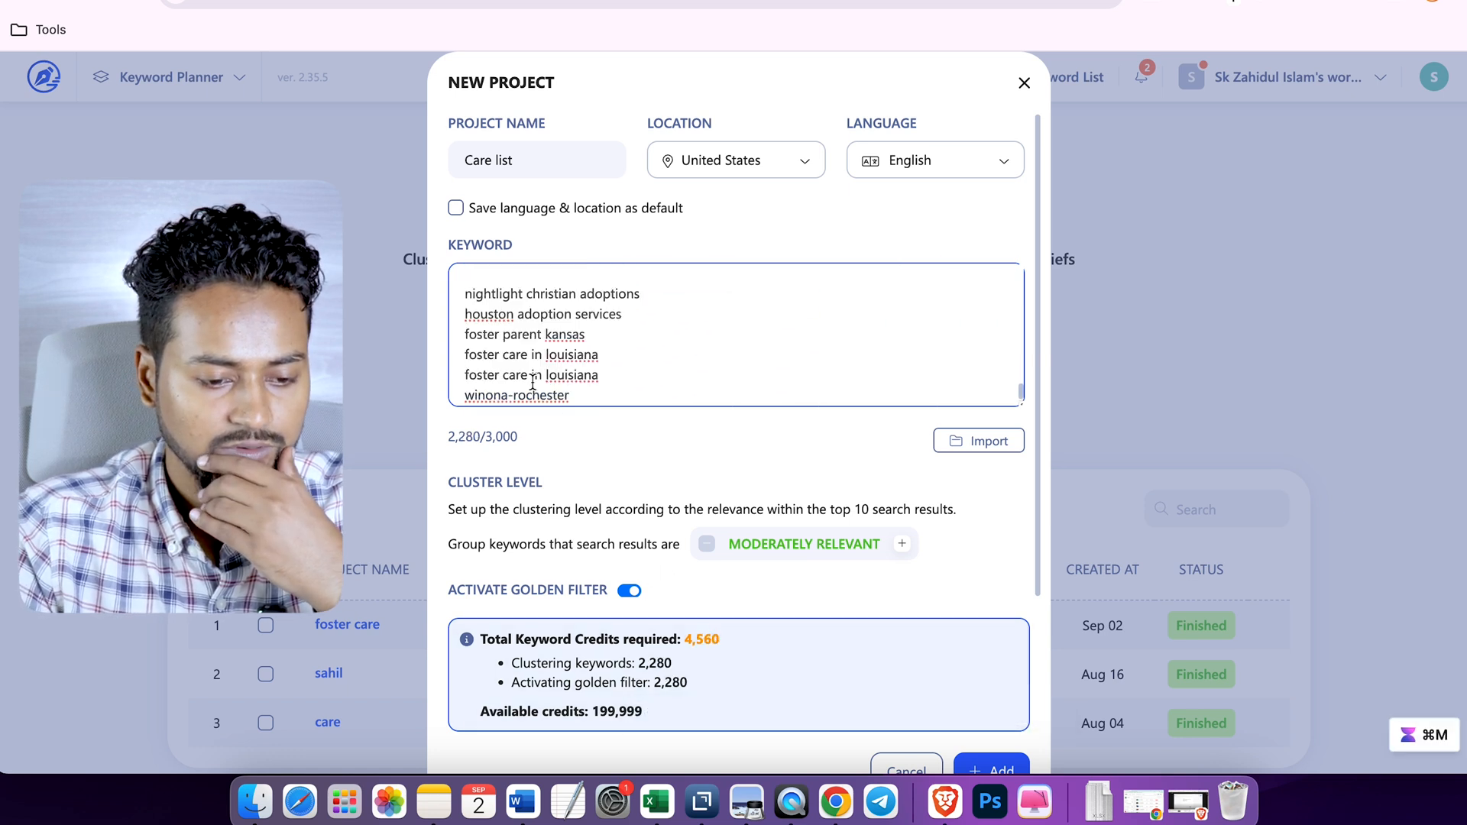
pyautogui.moveTo(462, 287); pyautogui.dragTo(791, 707)
pyautogui.press('BackSpace')
pyautogui.scroll(15, 704, 334)
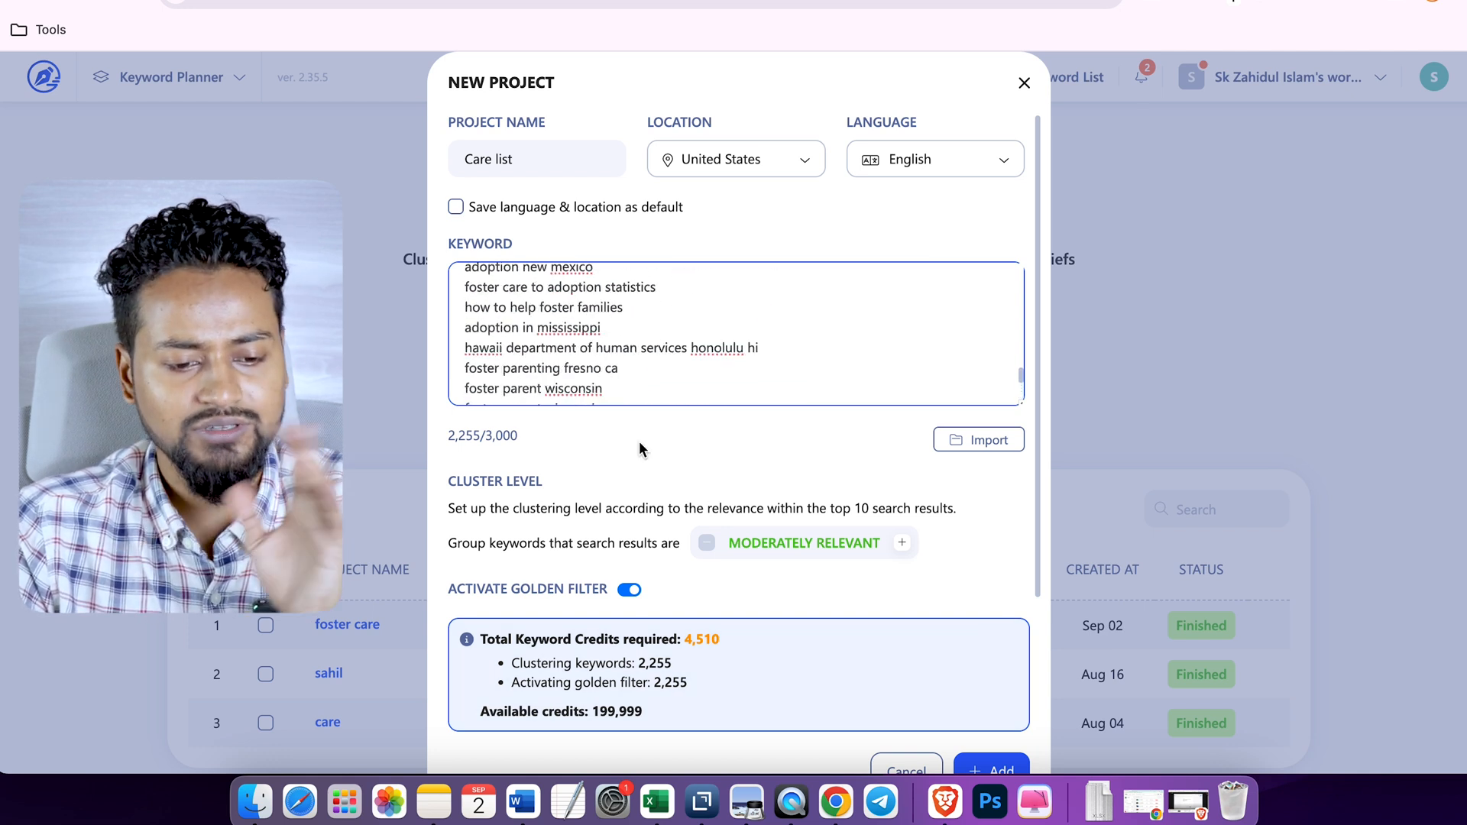
pyautogui.scroll(-1, 642, 449)
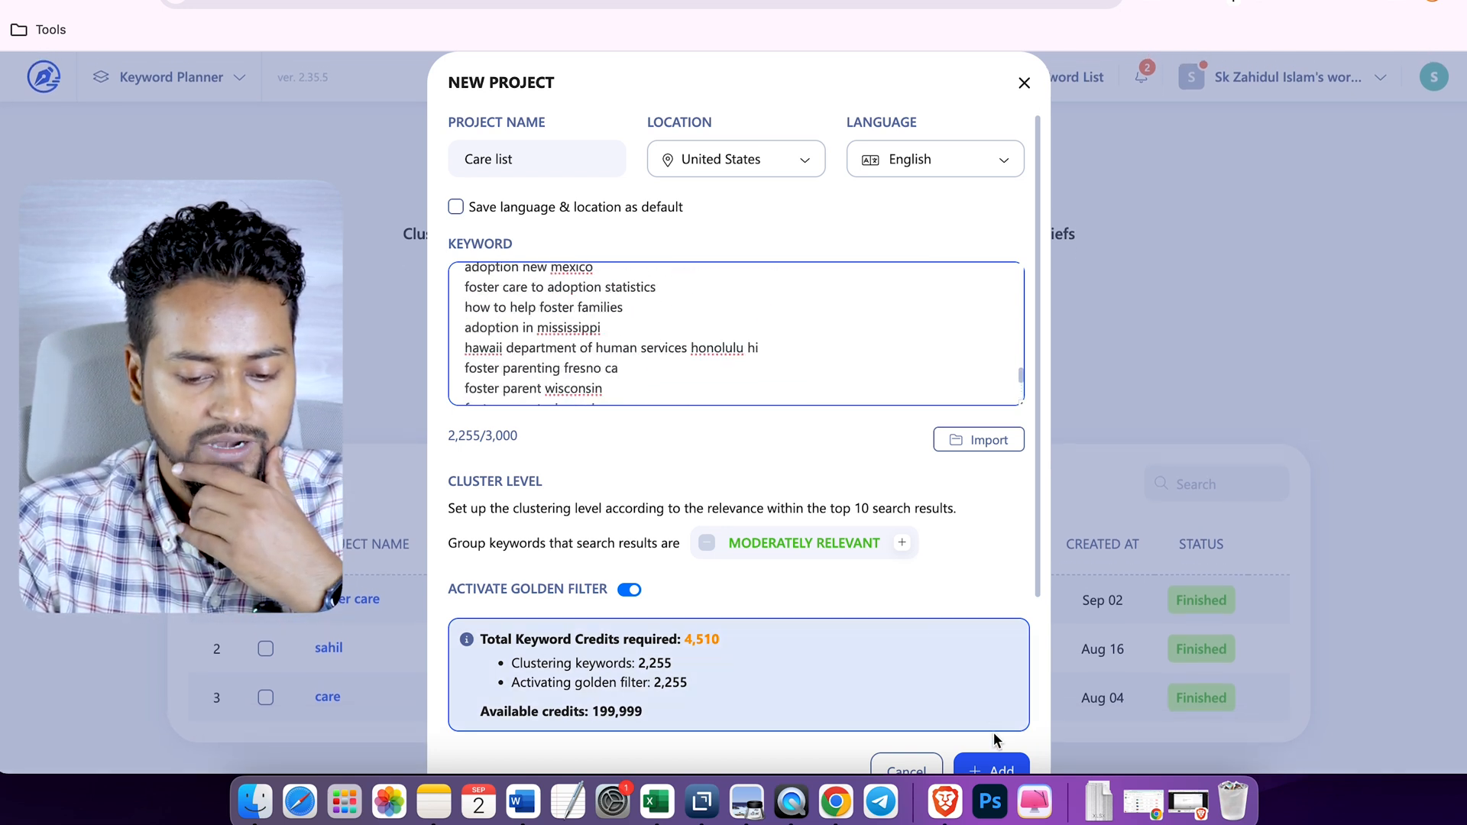
pyautogui.click(997, 764)
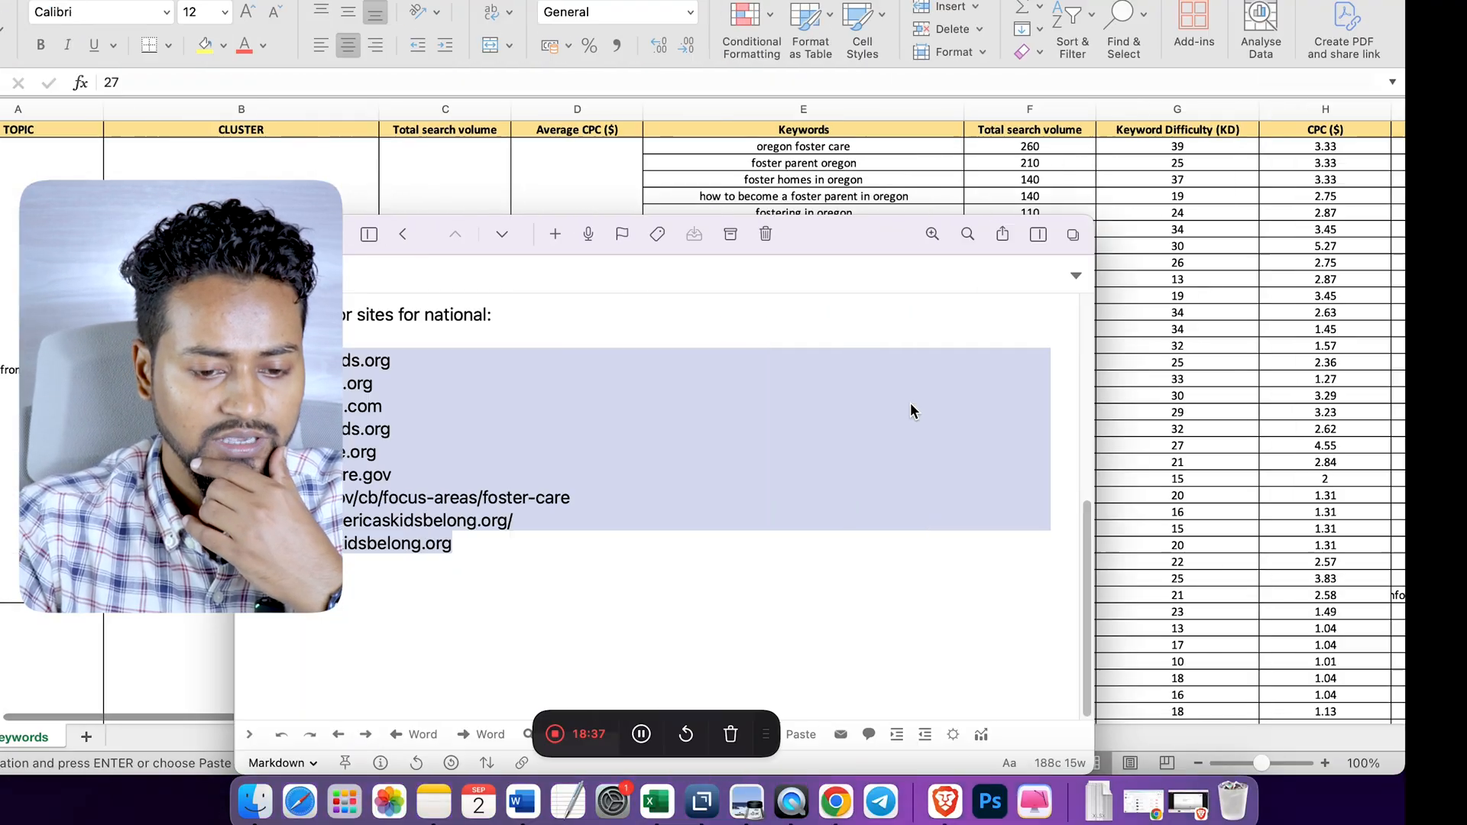
# - Switch to the clustered keywords workbook in Excel and examine the "adoption from foster care" topic's clusters, search volumes and keyword difficulty
pyautogui.click(342, 236)
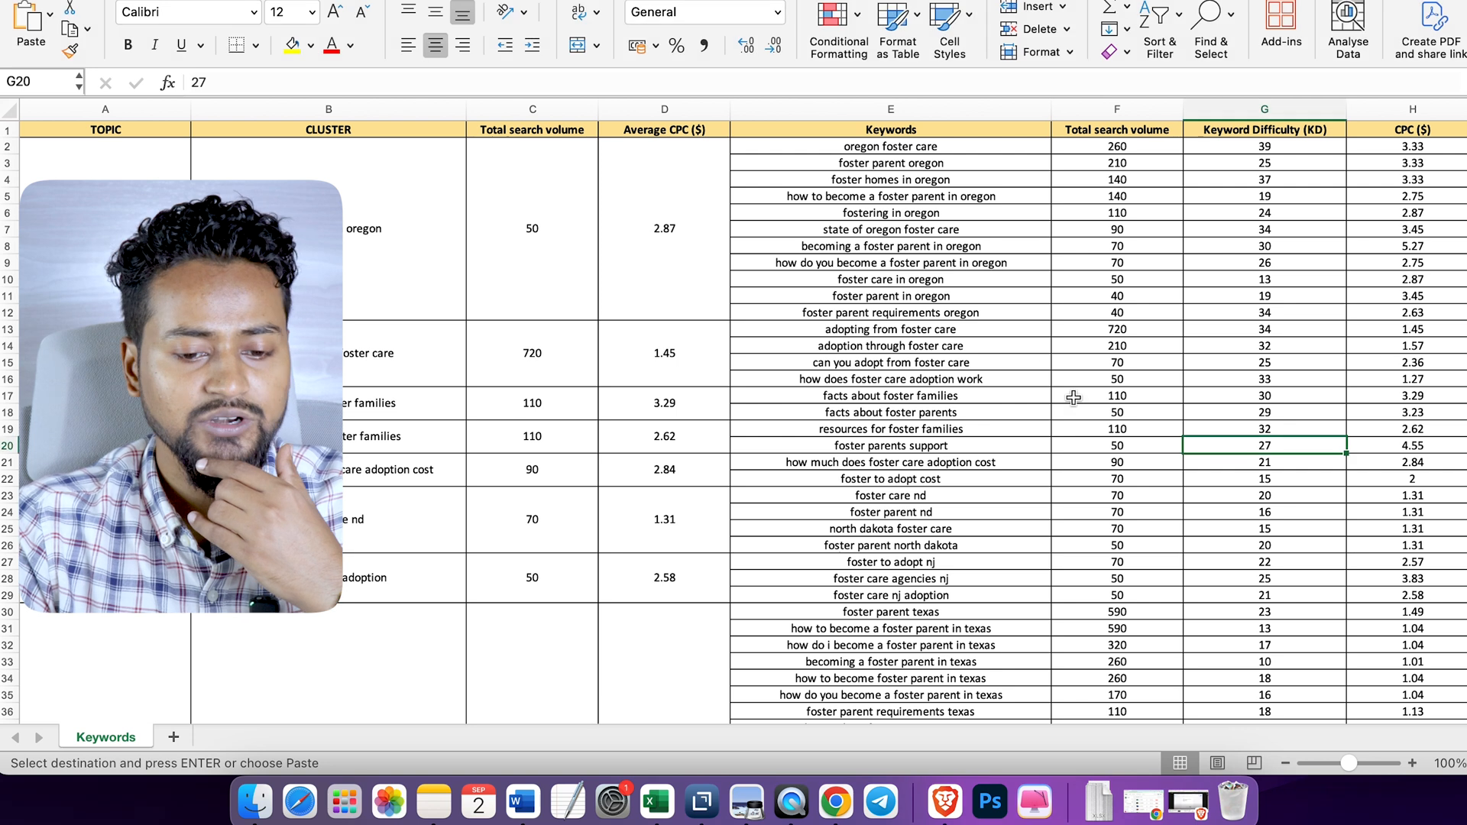
pyautogui.click(1264, 421)
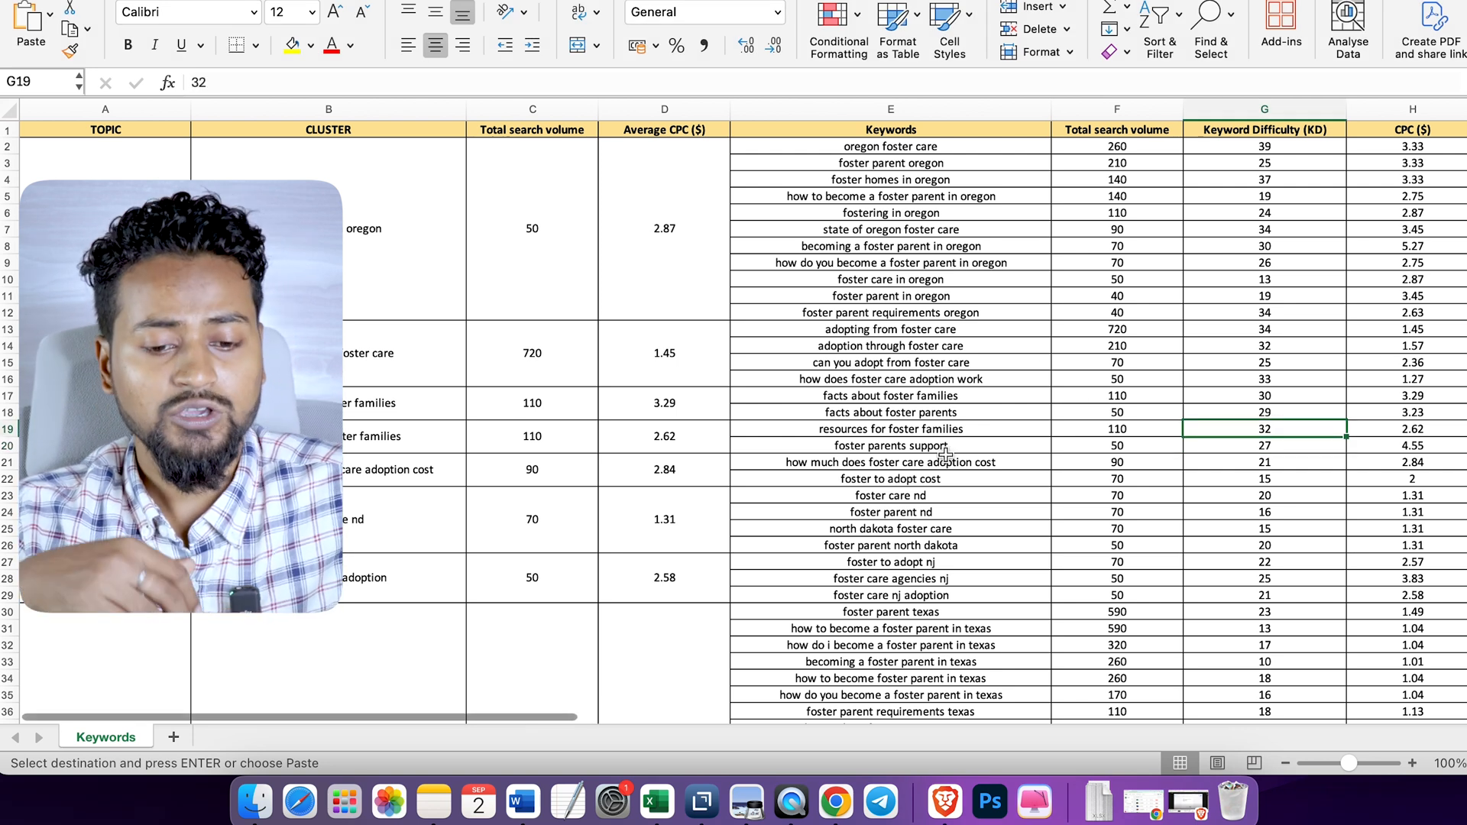
pyautogui.click(382, 226)
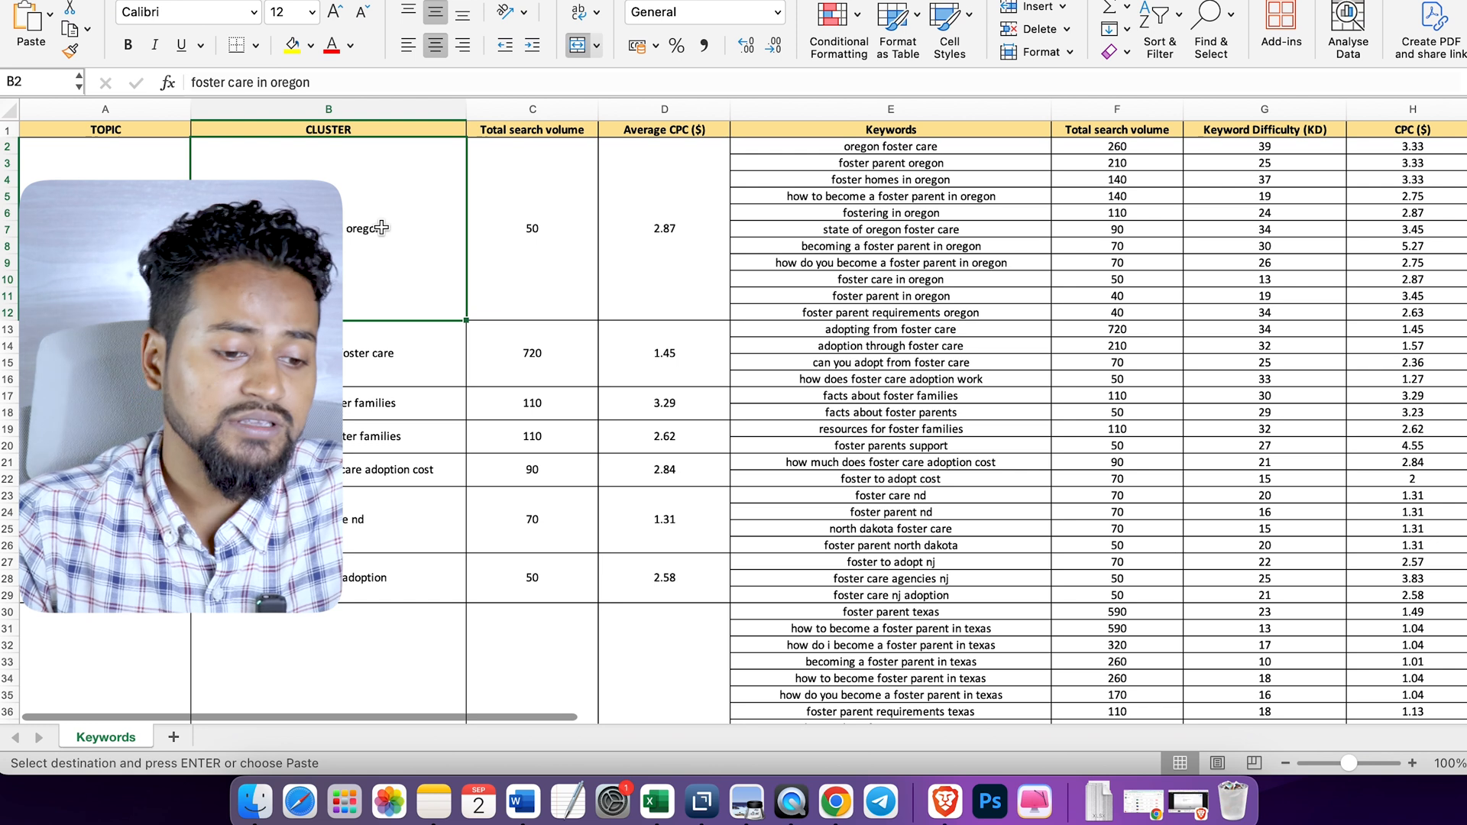
pyautogui.click(477, 415)
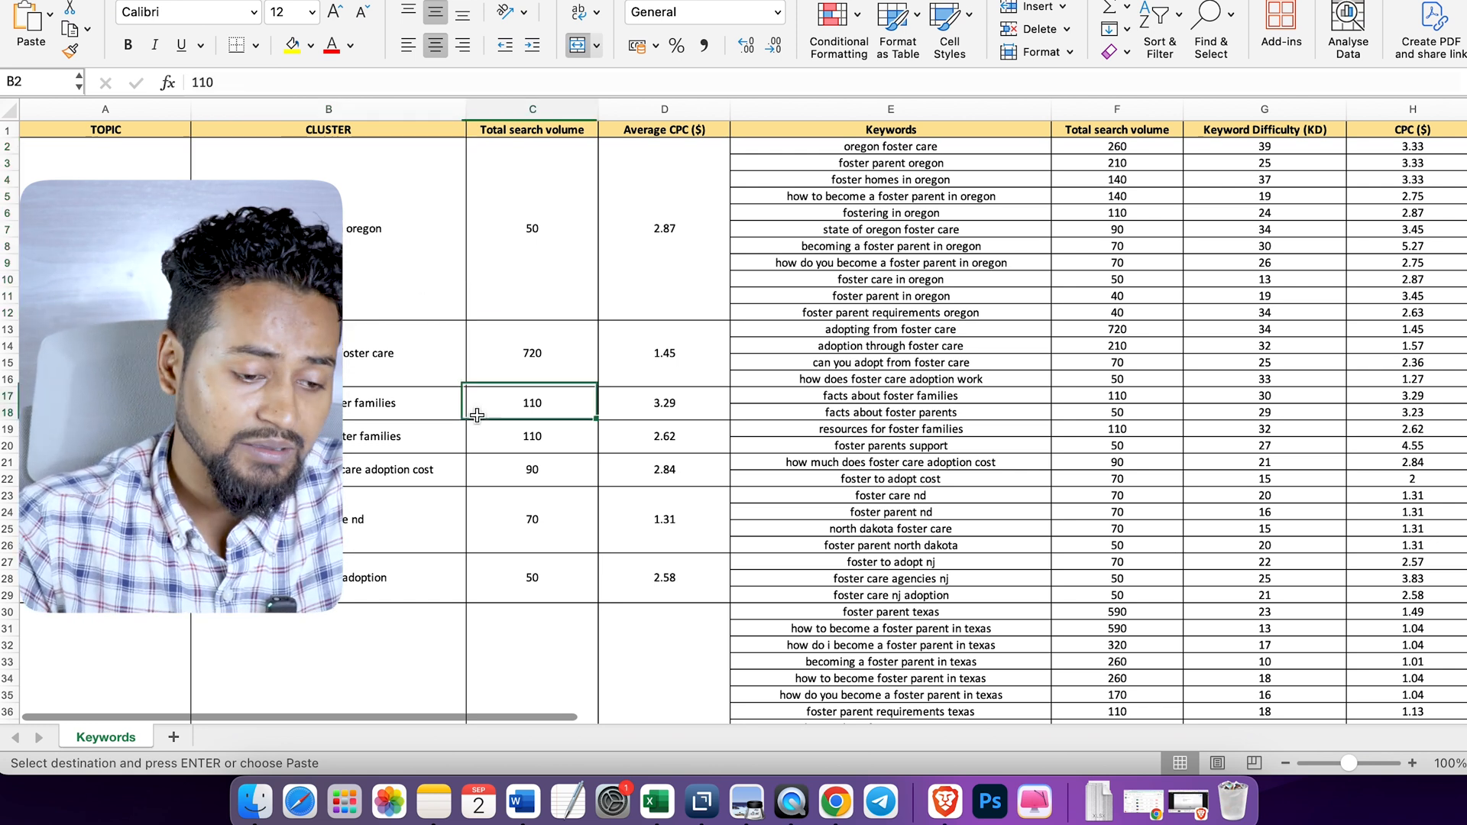
pyautogui.click(126, 378)
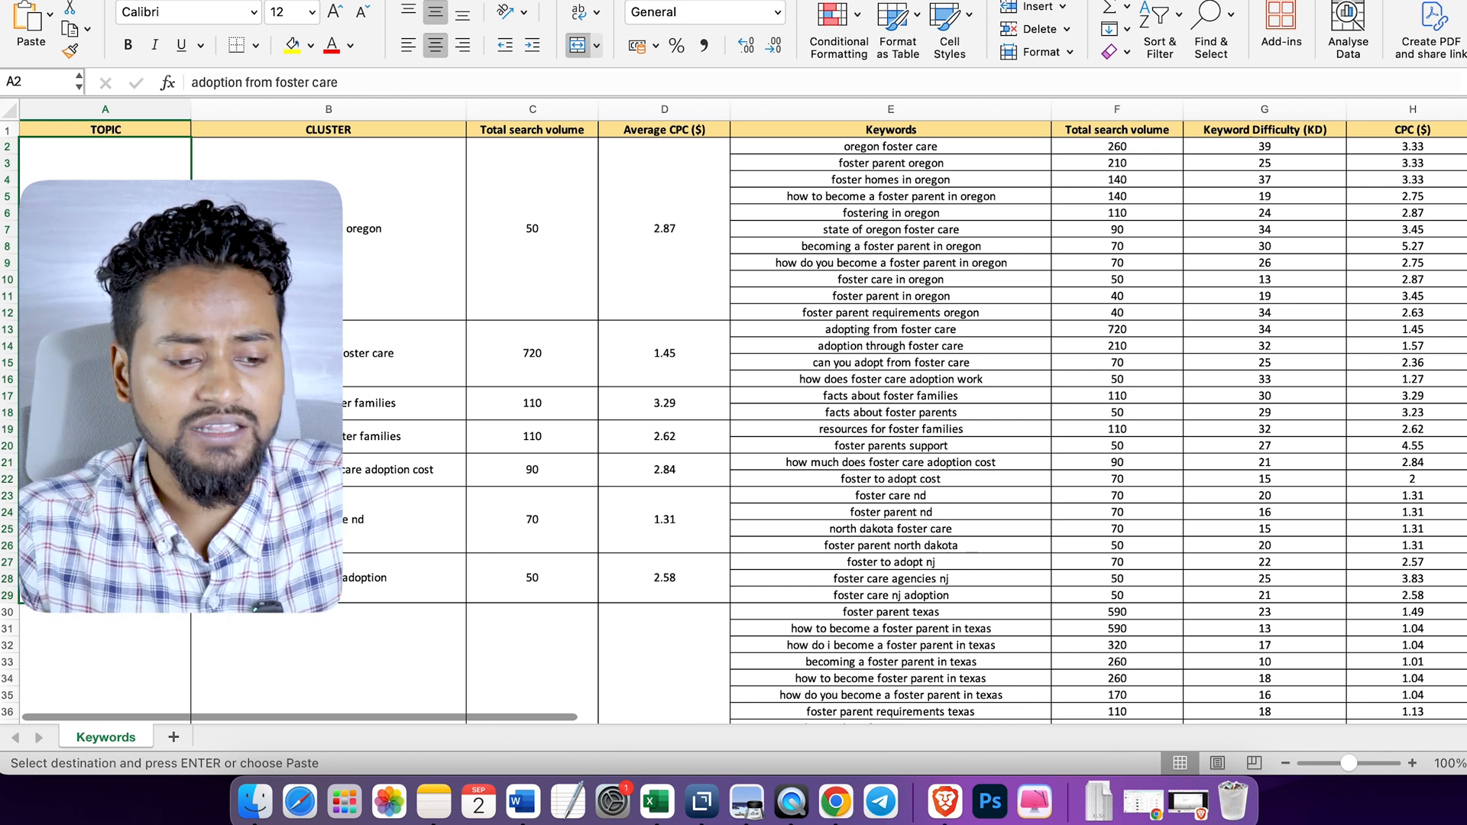
pyautogui.press('Right')
pyautogui.press('Down')
pyautogui.press('Down')
pyautogui.press('Up')
pyautogui.press('Up')
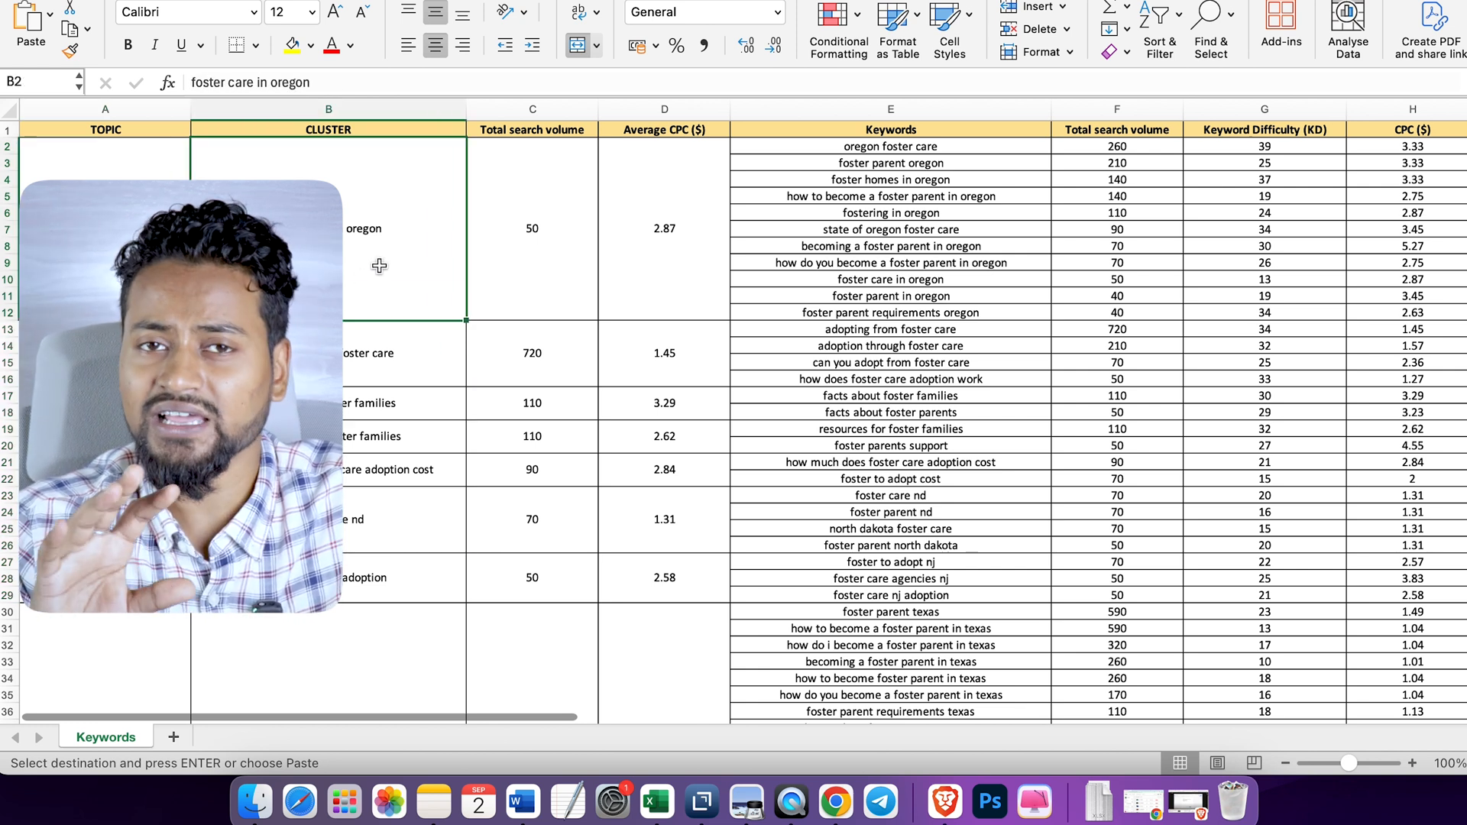
pyautogui.click(403, 479)
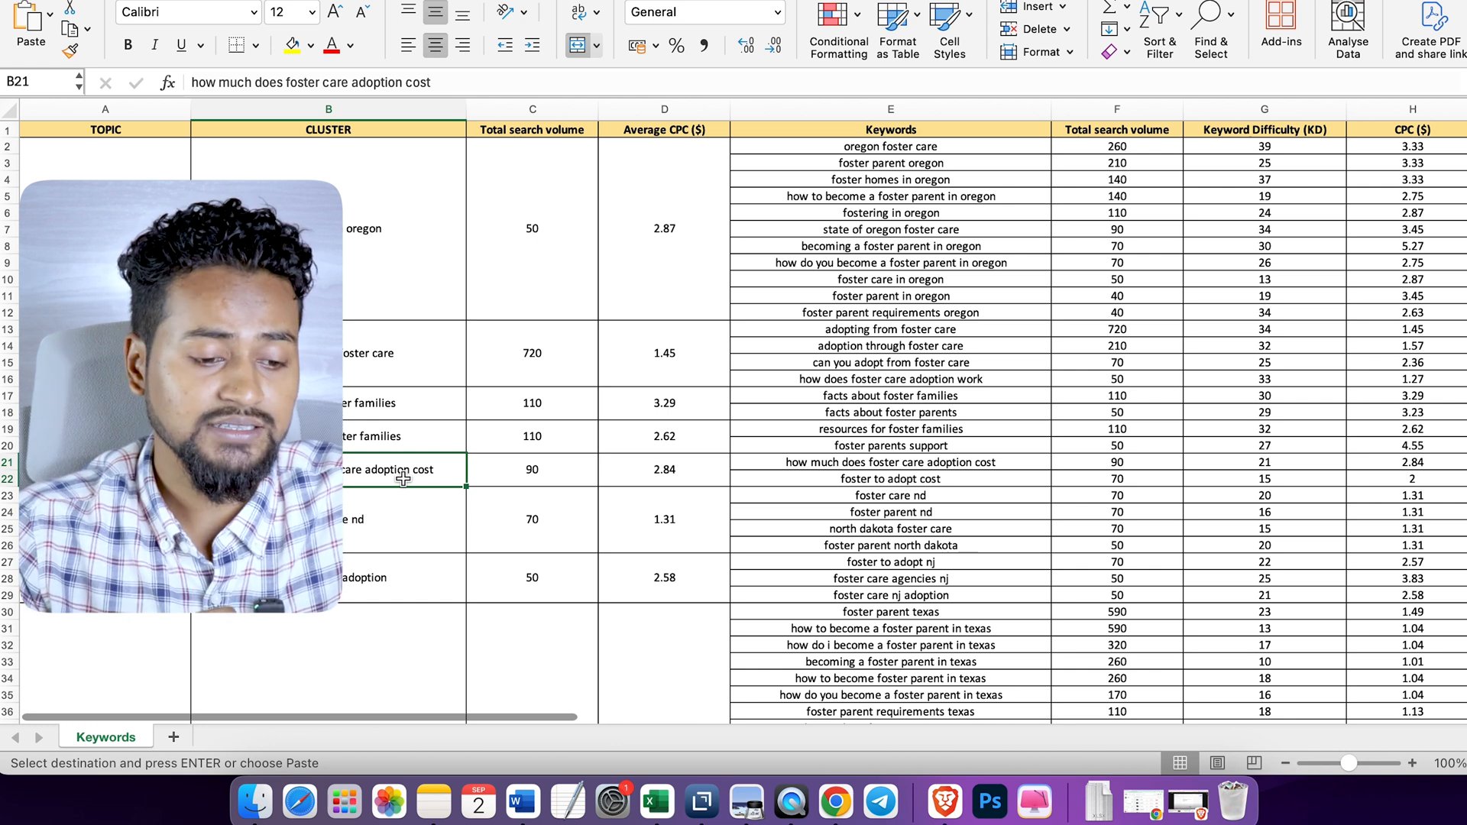
pyautogui.click(564, 382)
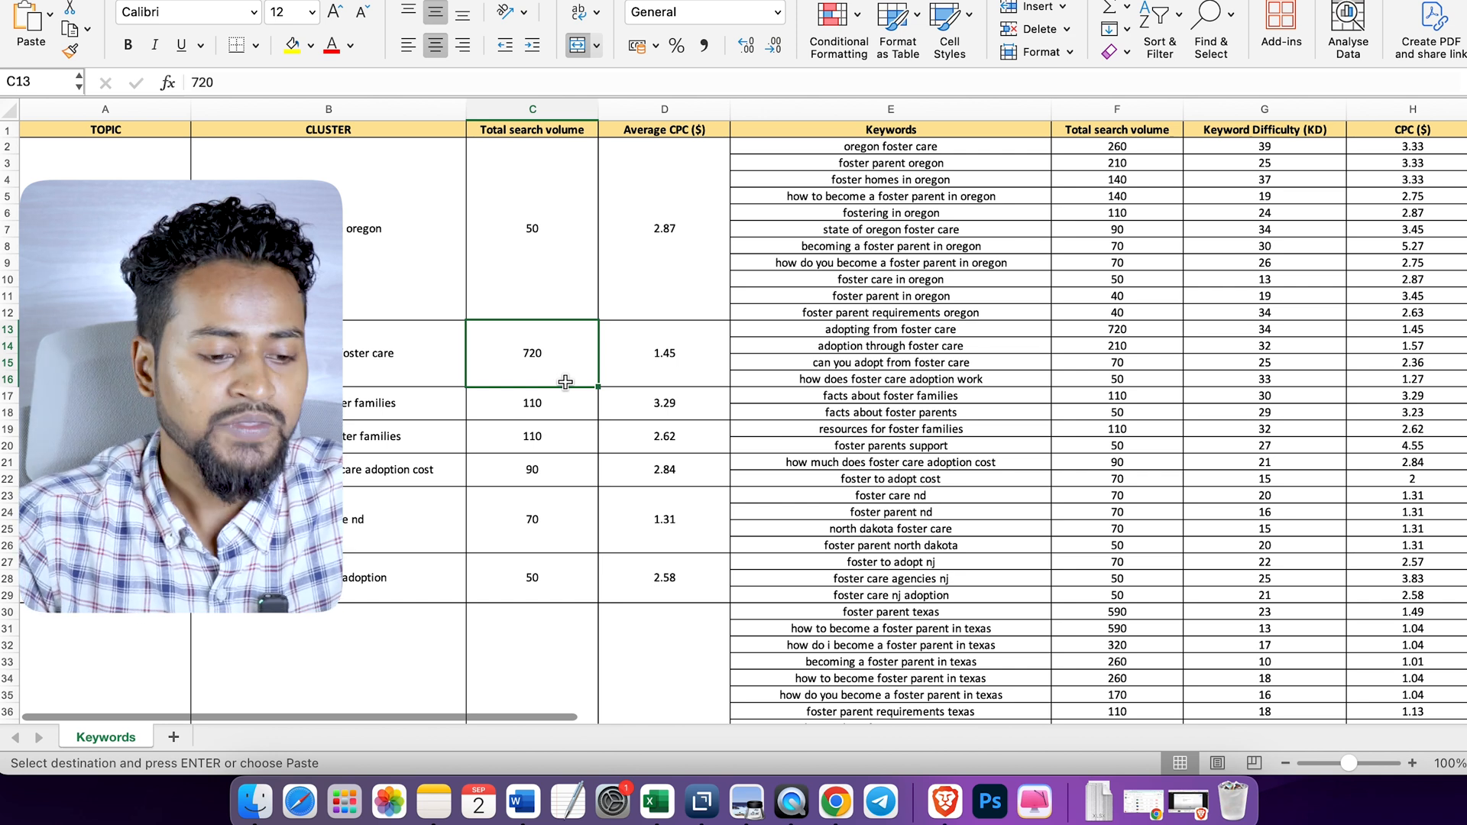
# - Examine which keywords belong to the "foster care in oregon" and "adopting from foster care" clusters
pyautogui.click(376, 271)
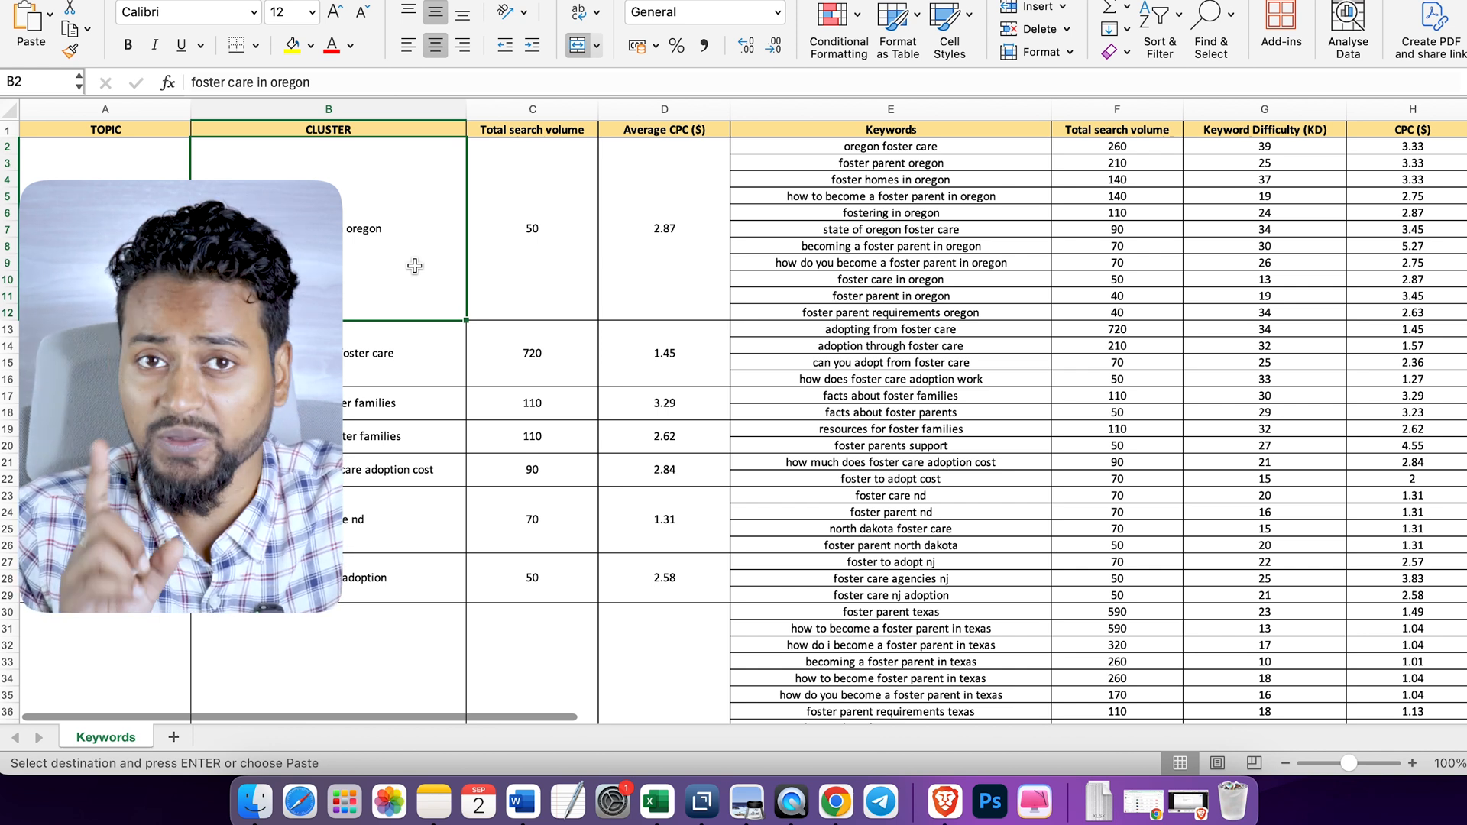
pyautogui.moveTo(919, 154); pyautogui.dragTo(906, 304)
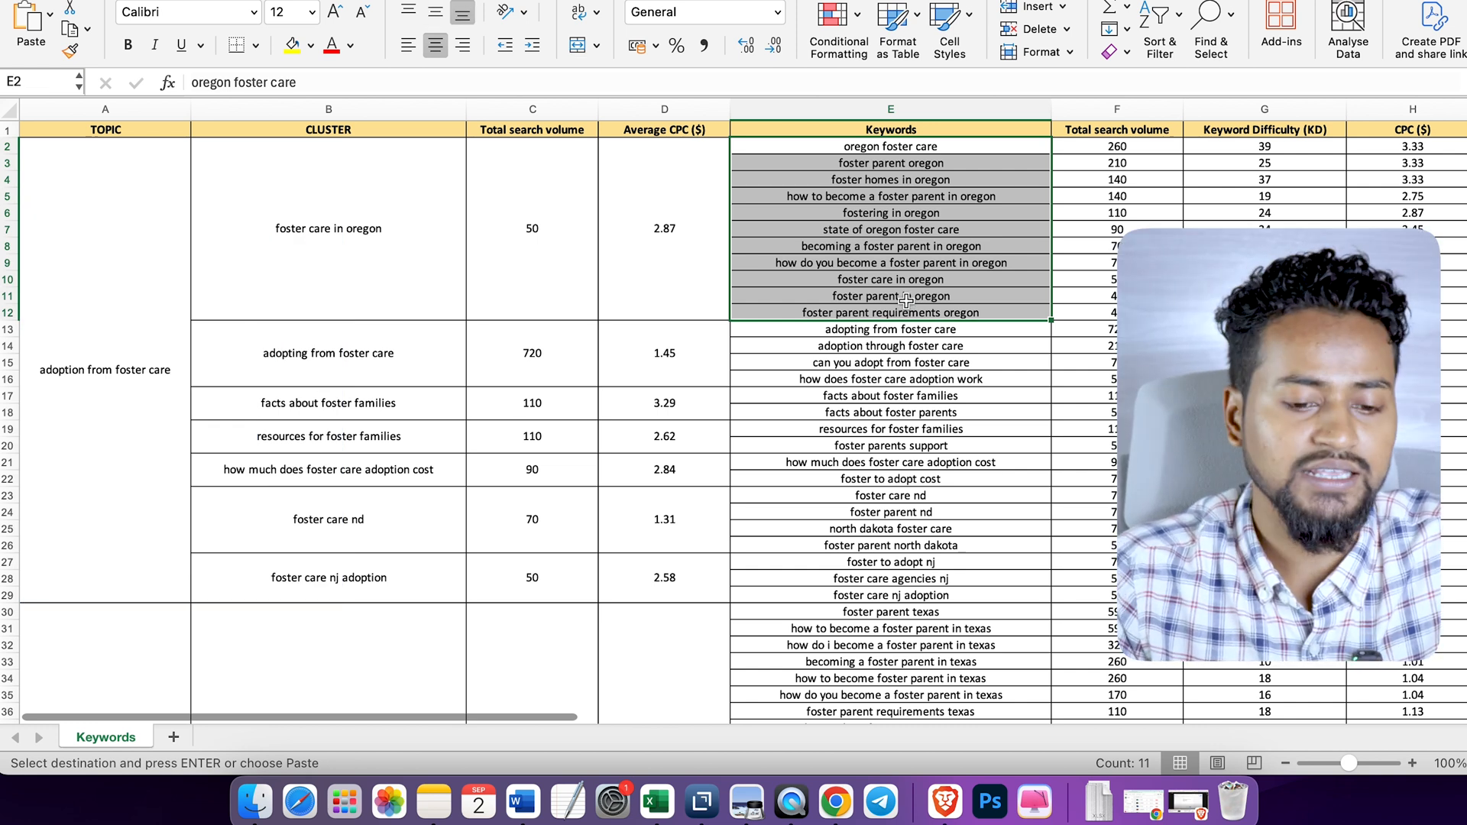
pyautogui.click(920, 263)
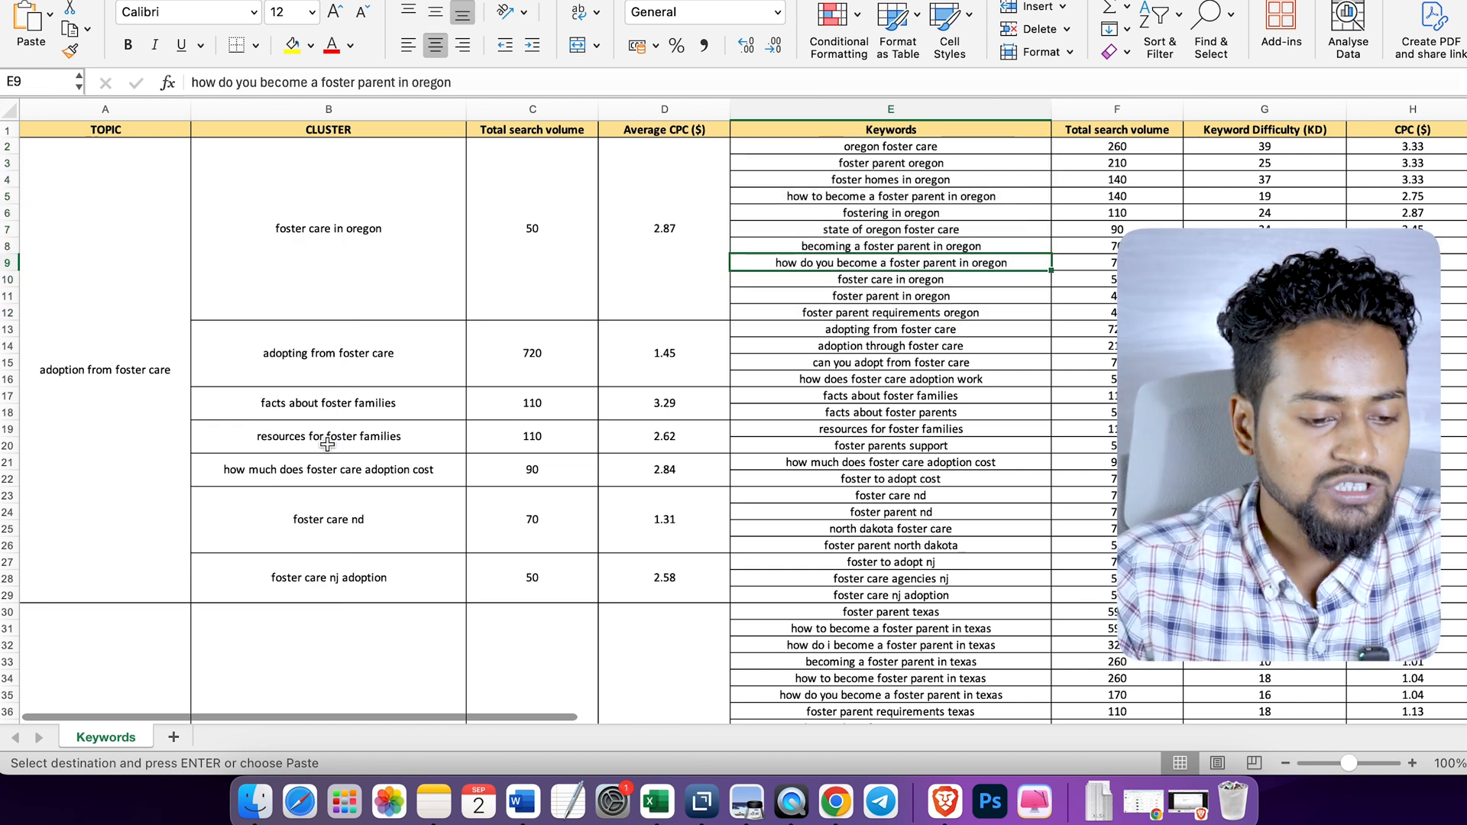
pyautogui.click(343, 376)
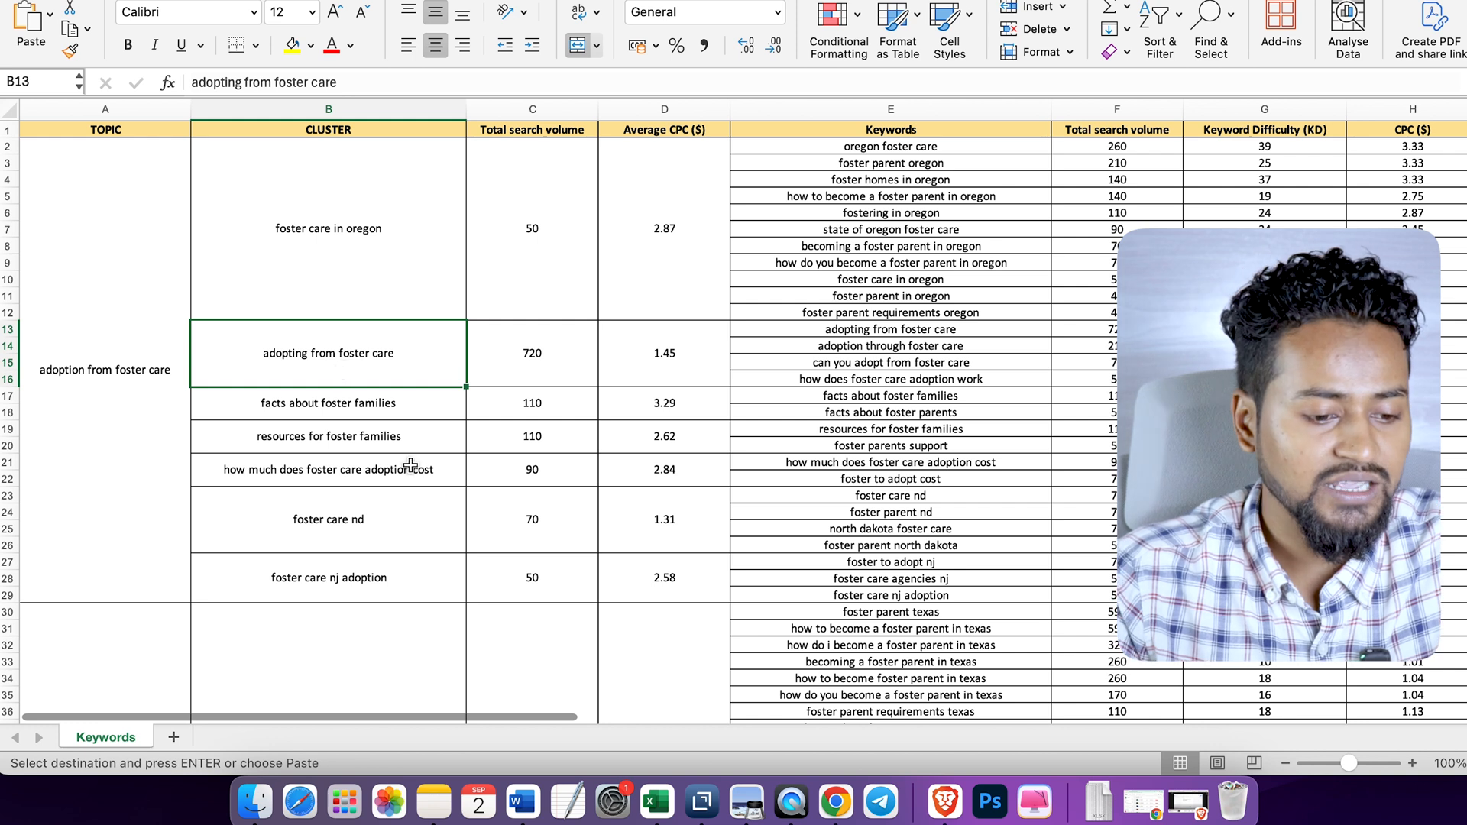
pyautogui.click(353, 163)
pyautogui.click(351, 352)
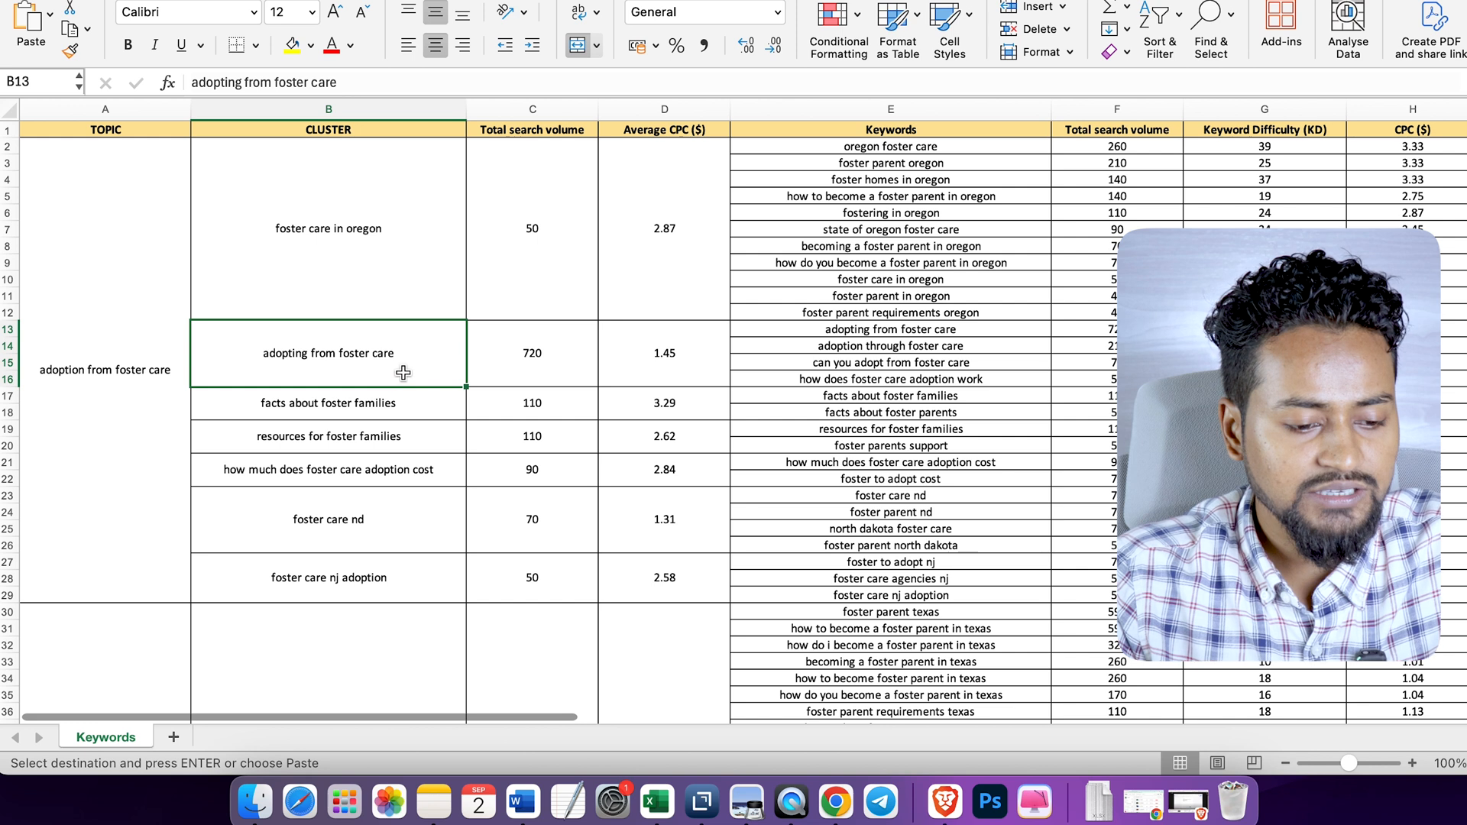
pyautogui.moveTo(841, 329); pyautogui.dragTo(841, 379)
pyautogui.click(747, 468)
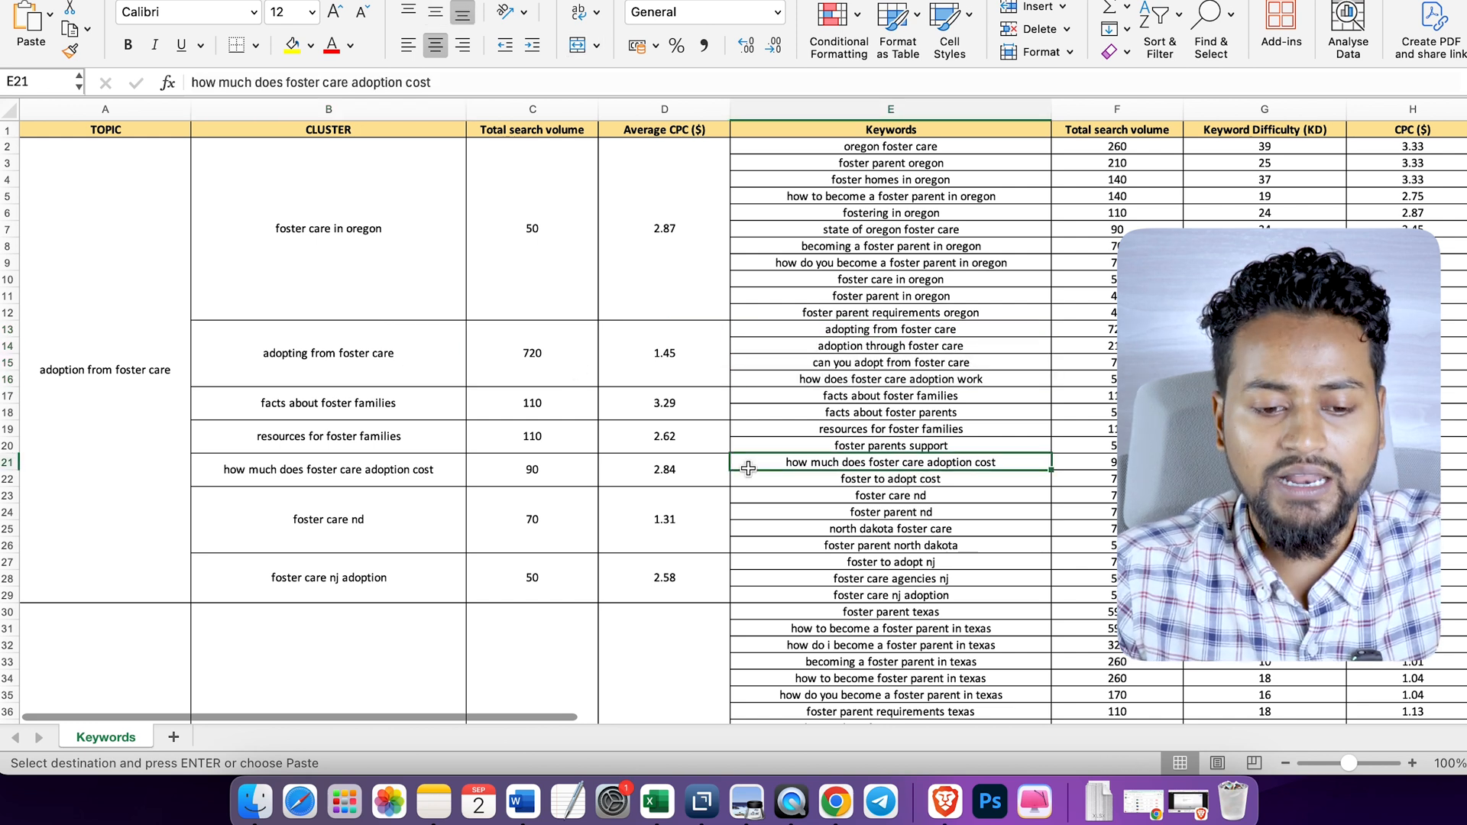
# - Switch to the "Care list" project in WriterZen Keyword Planner and examine its topics, clusters and the "childplace" keywords
pyautogui.click(1039, 245)
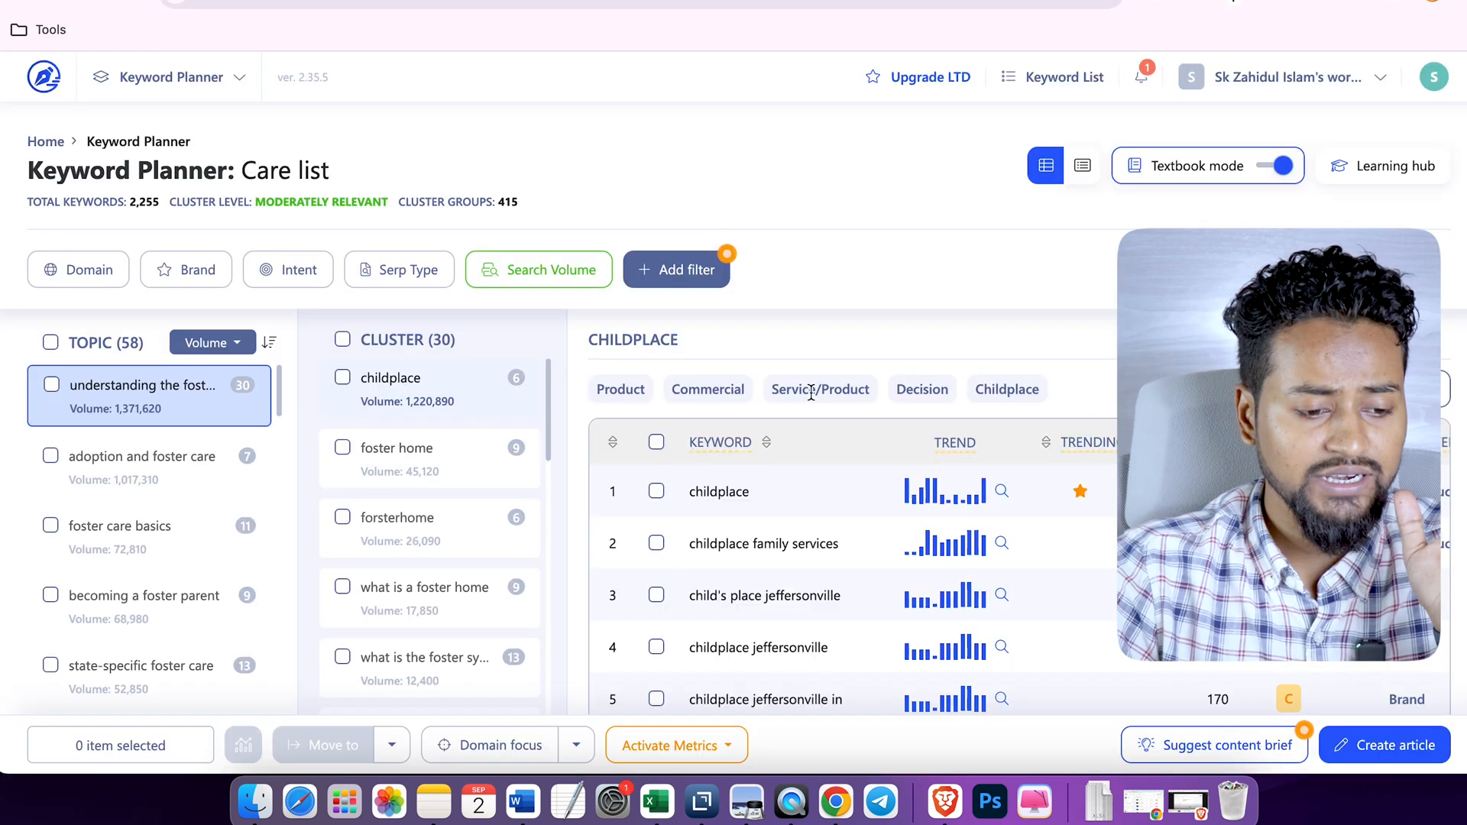
pyautogui.scroll(-3, 929, 458)
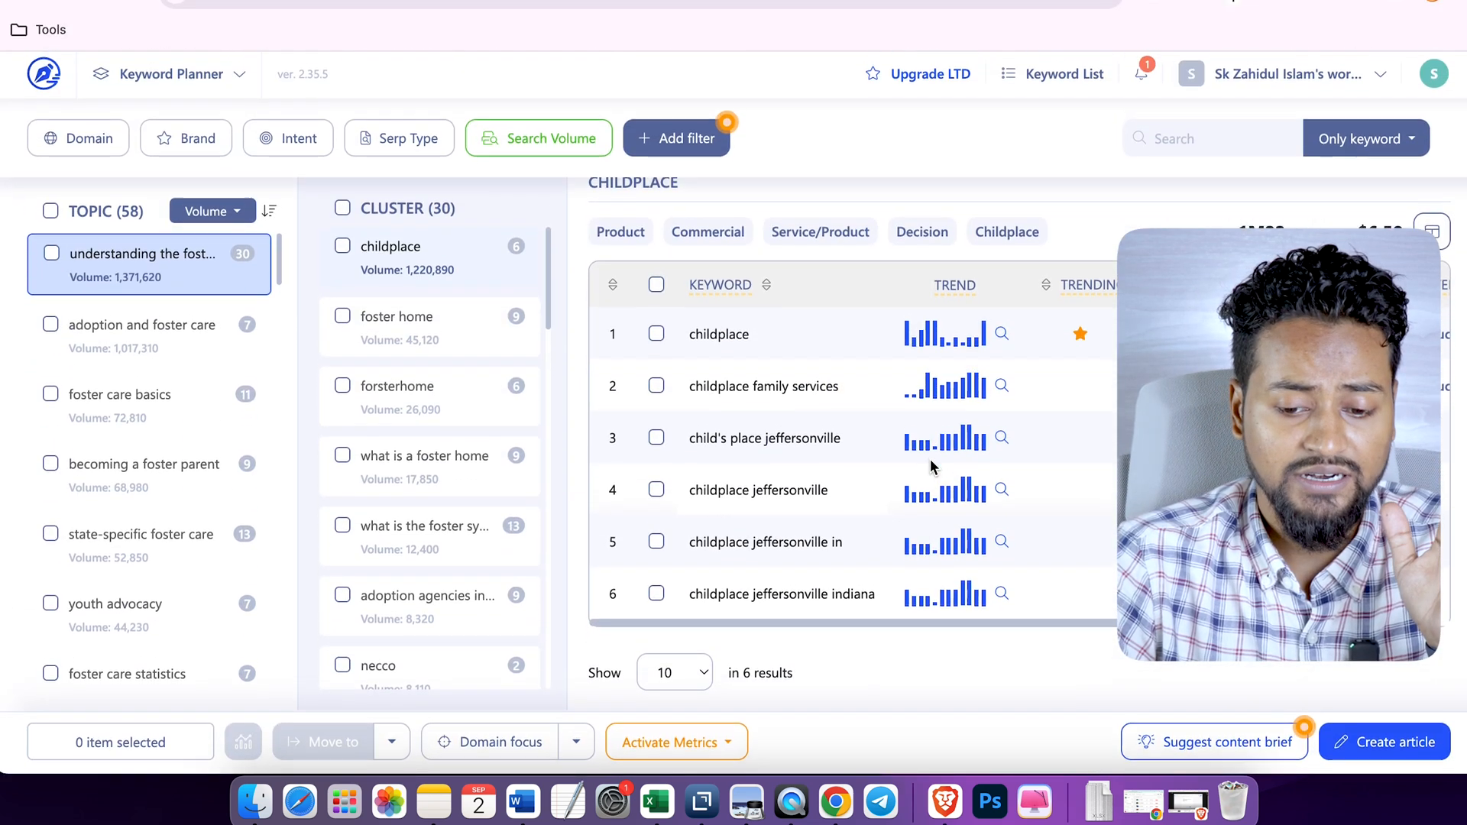
pyautogui.hscroll(5, 1067, 468)
pyautogui.hscroll(-5, 1067, 468)
pyautogui.moveTo(974, 489)
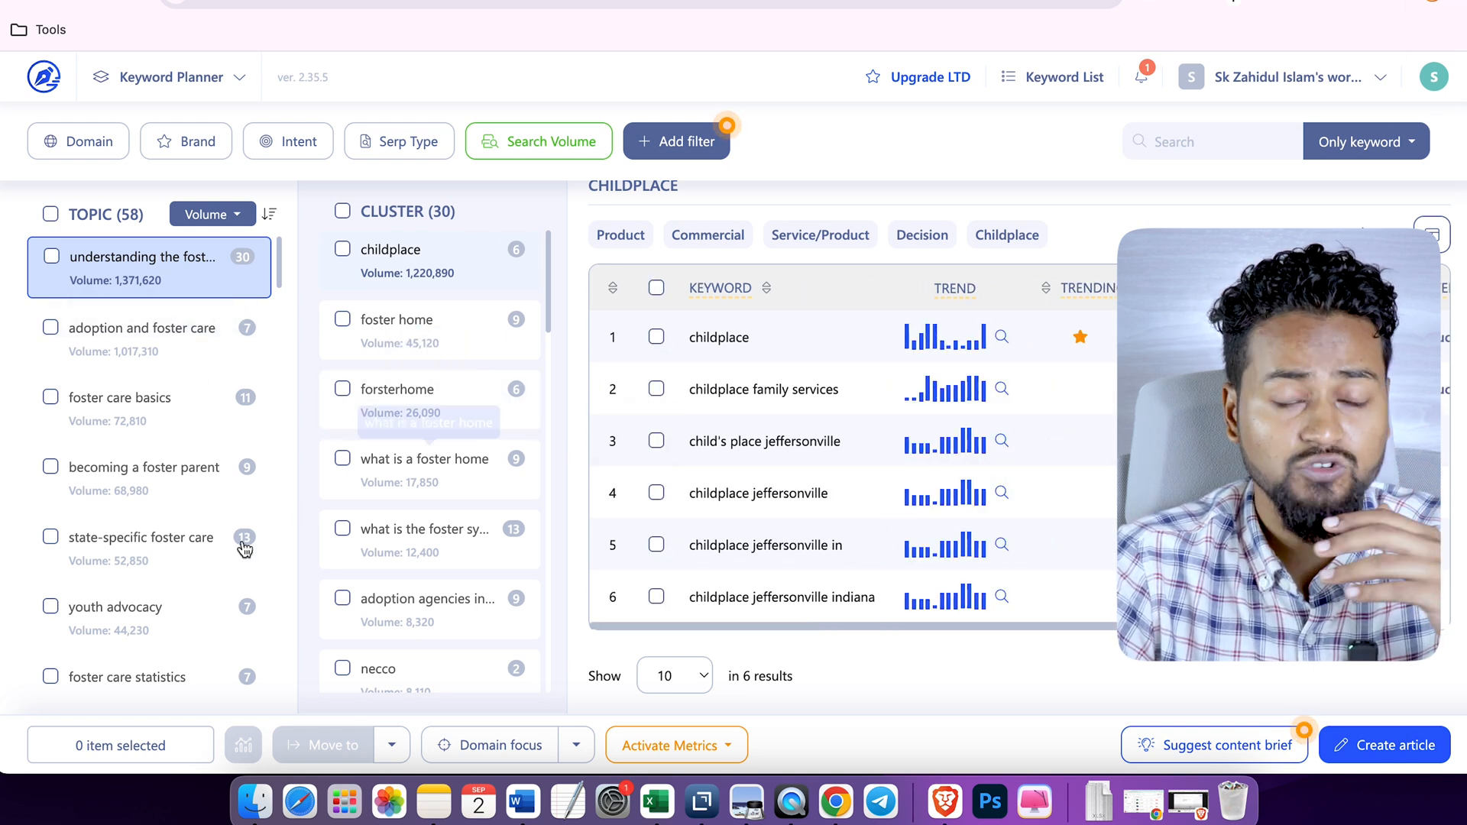
pyautogui.scroll(-3, 401, 531)
pyautogui.scroll(3, 401, 527)
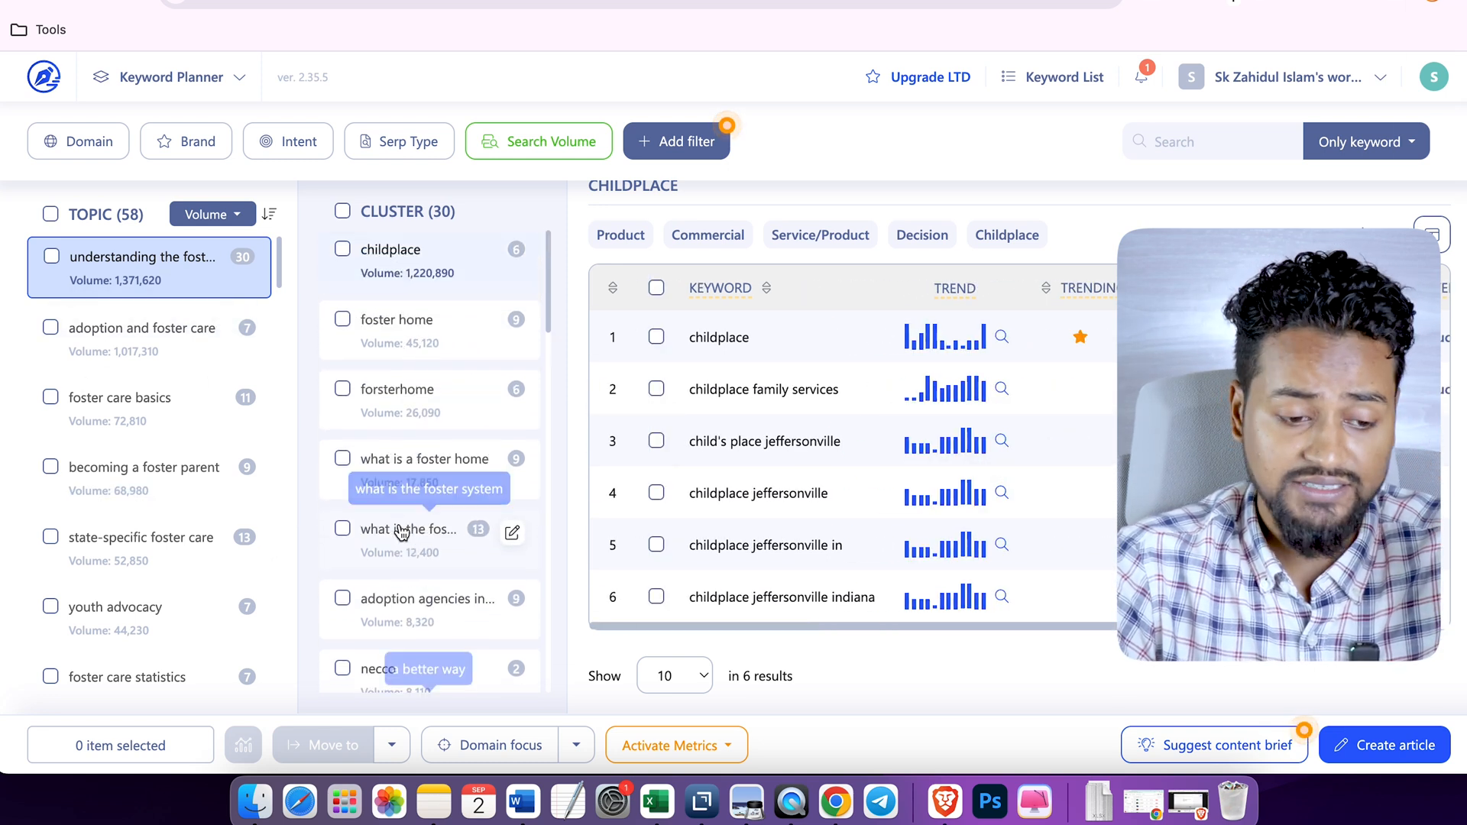
# - Open the "foster home" cluster and examine its keywords, trends, search volumes, intent and micro intent
pyautogui.click(466, 327)
pyautogui.scroll(-3, 955, 451)
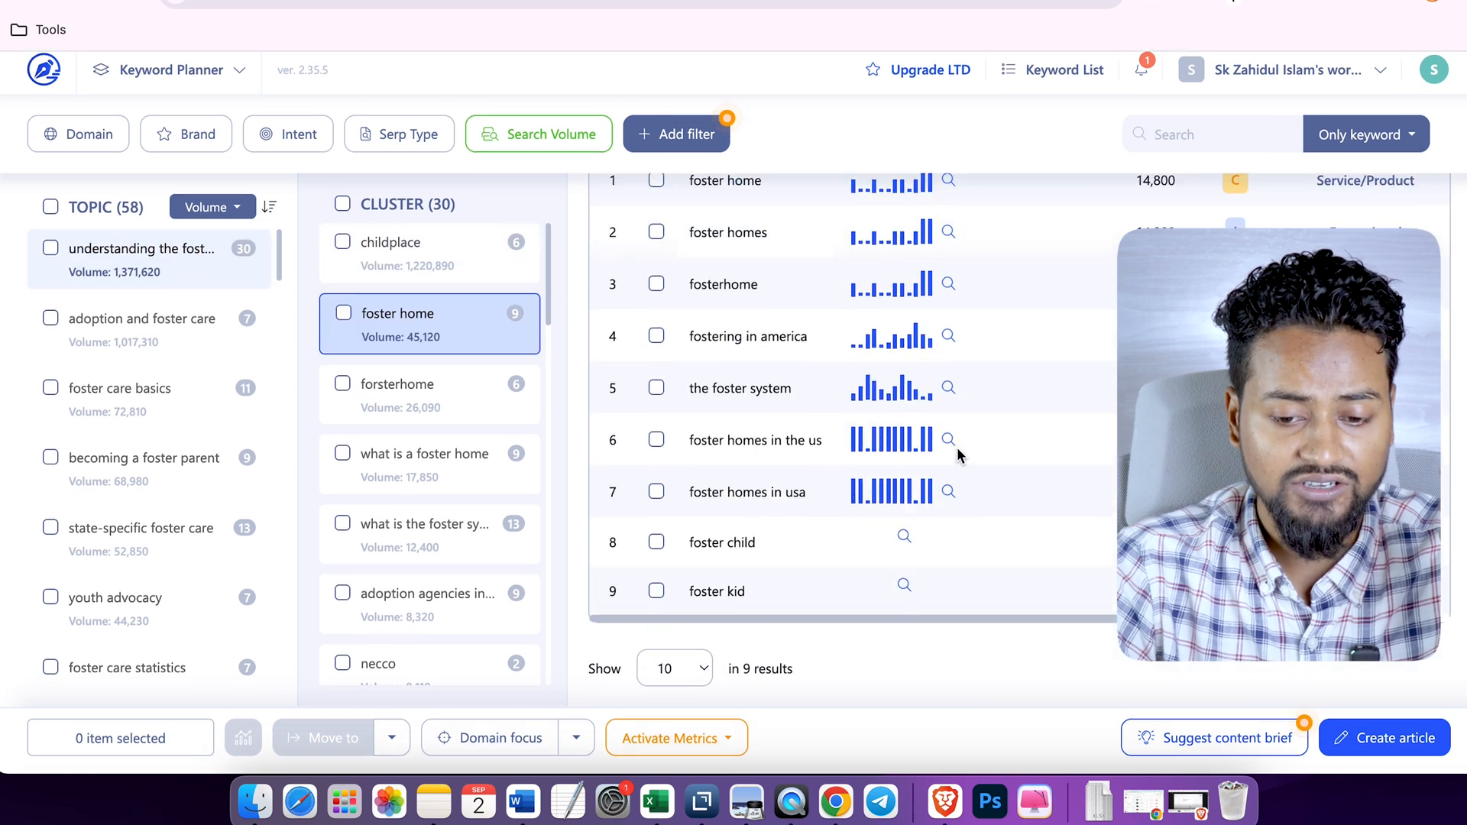
pyautogui.scroll(3, 959, 454)
pyautogui.scroll(-4, 958, 455)
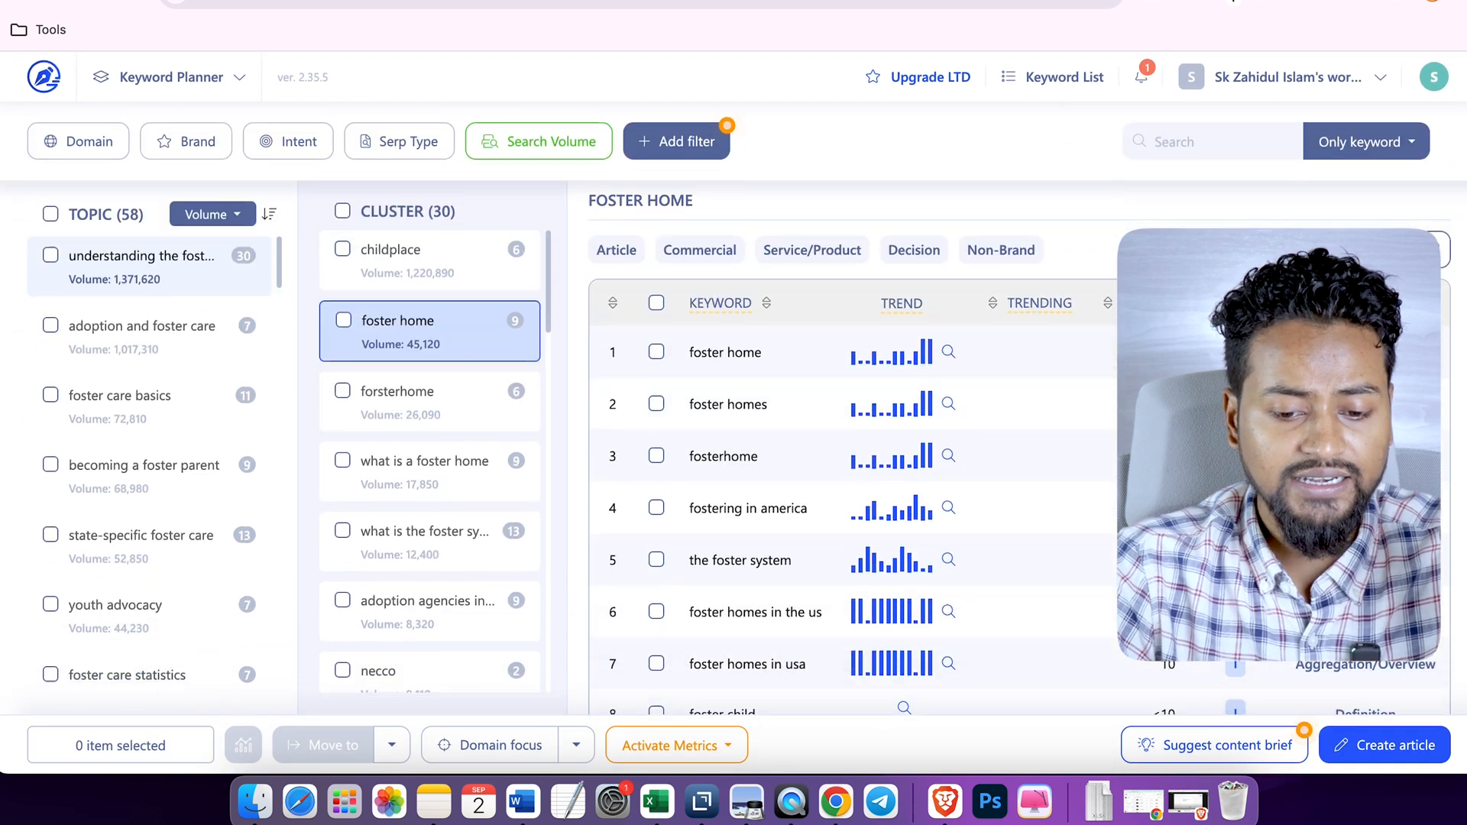
pyautogui.hscroll(5, 999, 495)
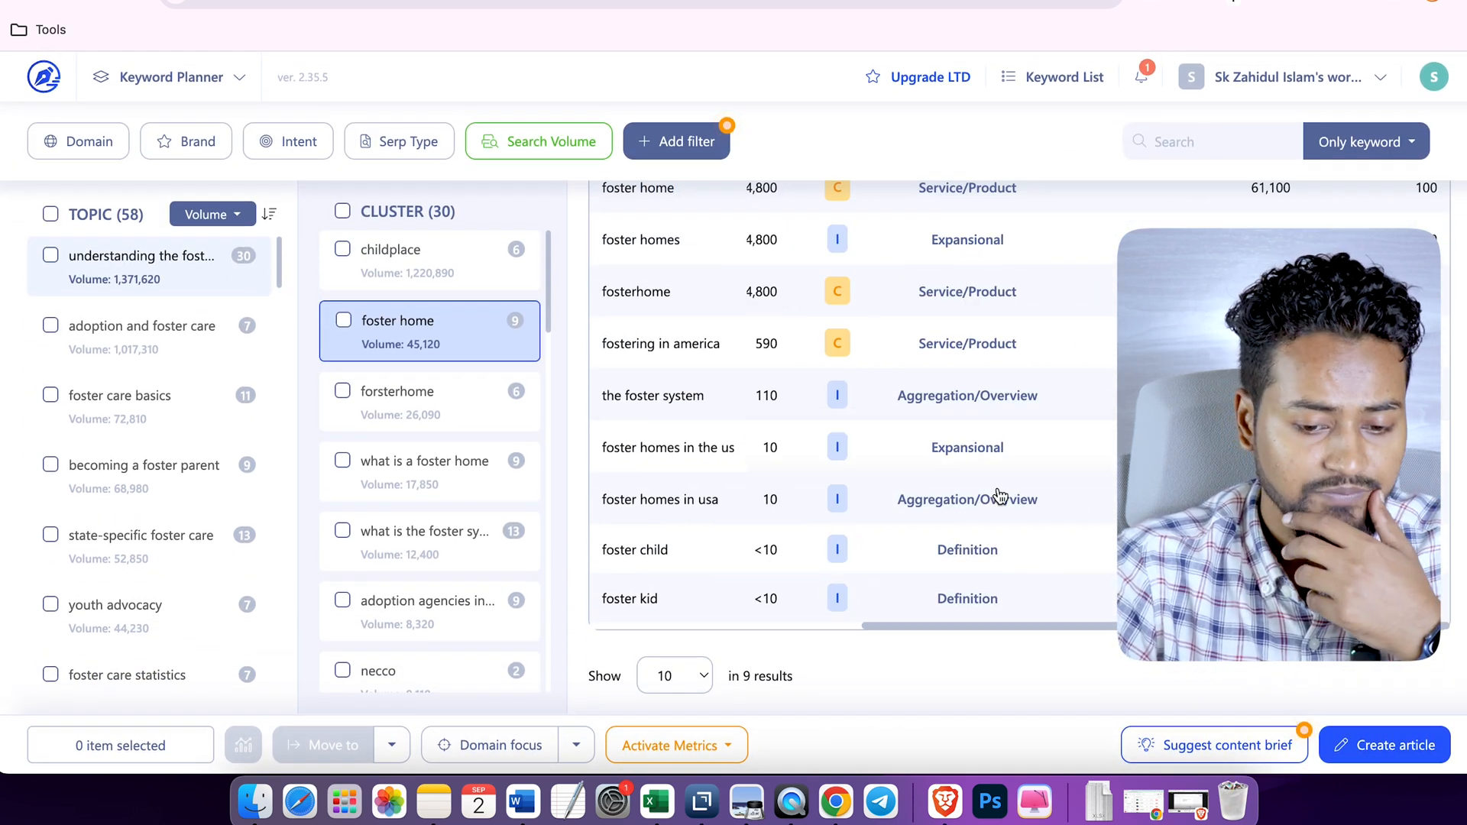
pyautogui.scroll(3, 999, 489)
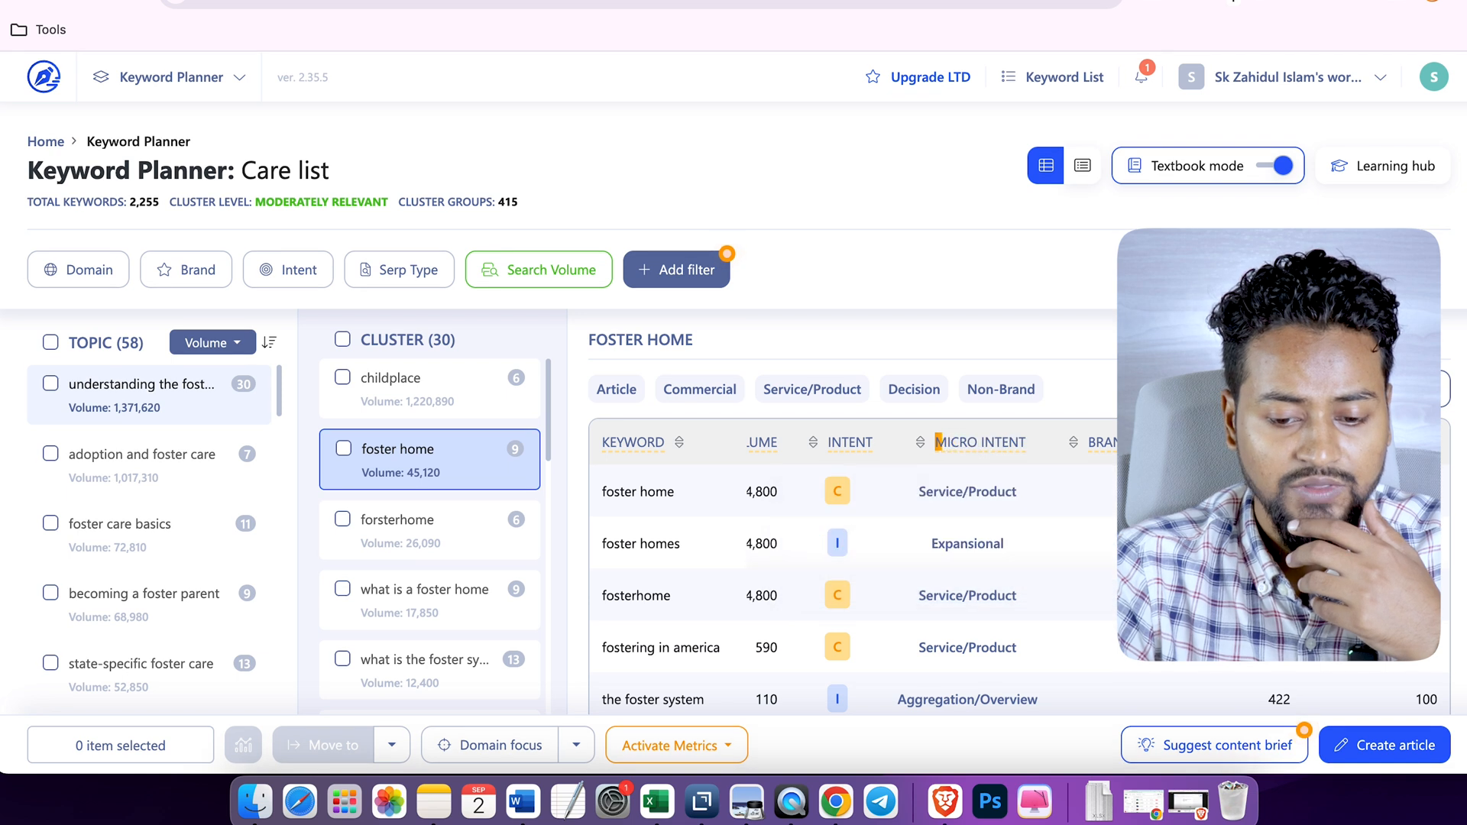
pyautogui.hscroll(-5, 993, 466)
pyautogui.hscroll(5, 1084, 547)
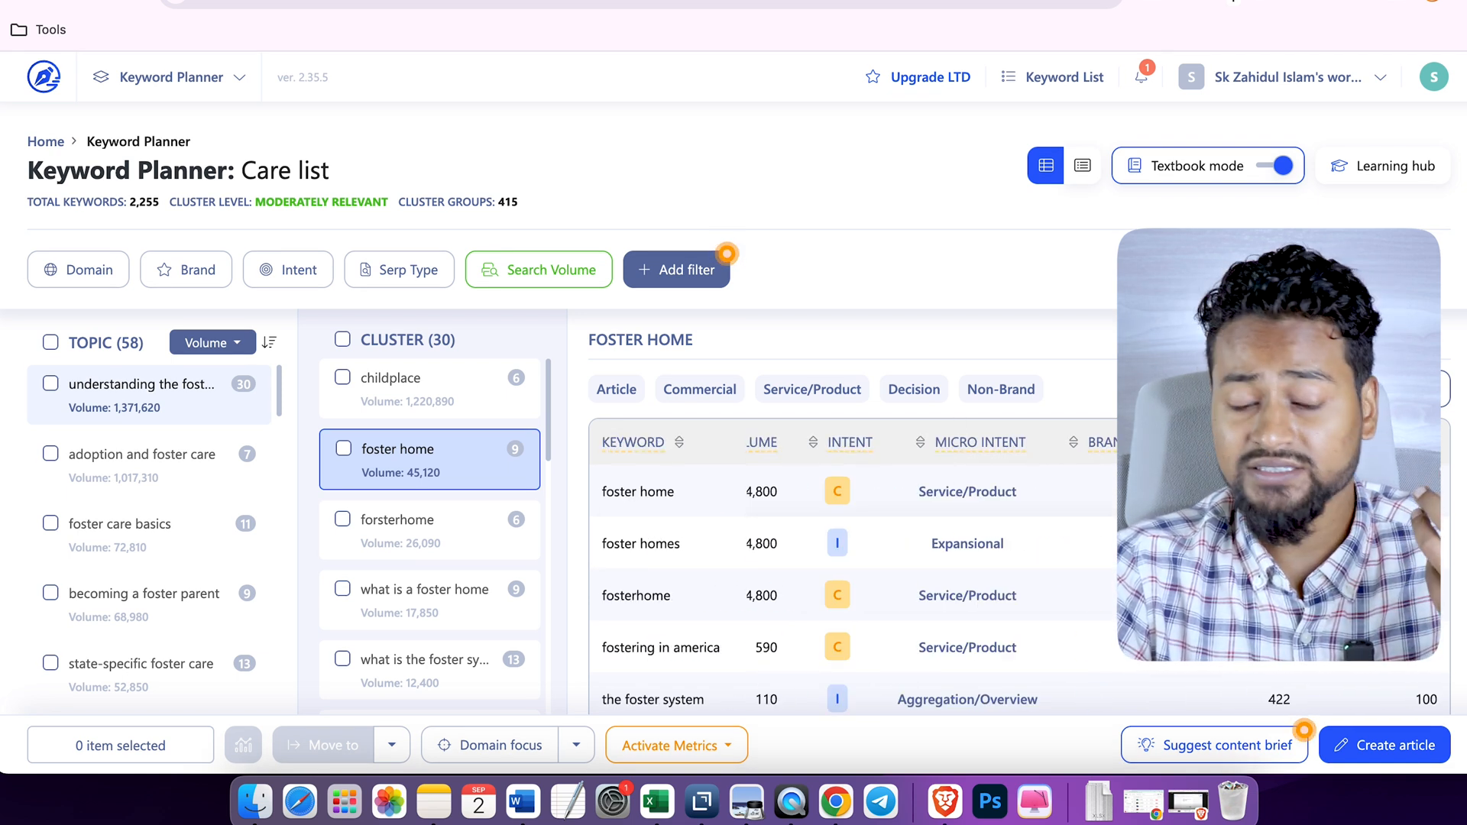
pyautogui.hscroll(-5, 1015, 566)
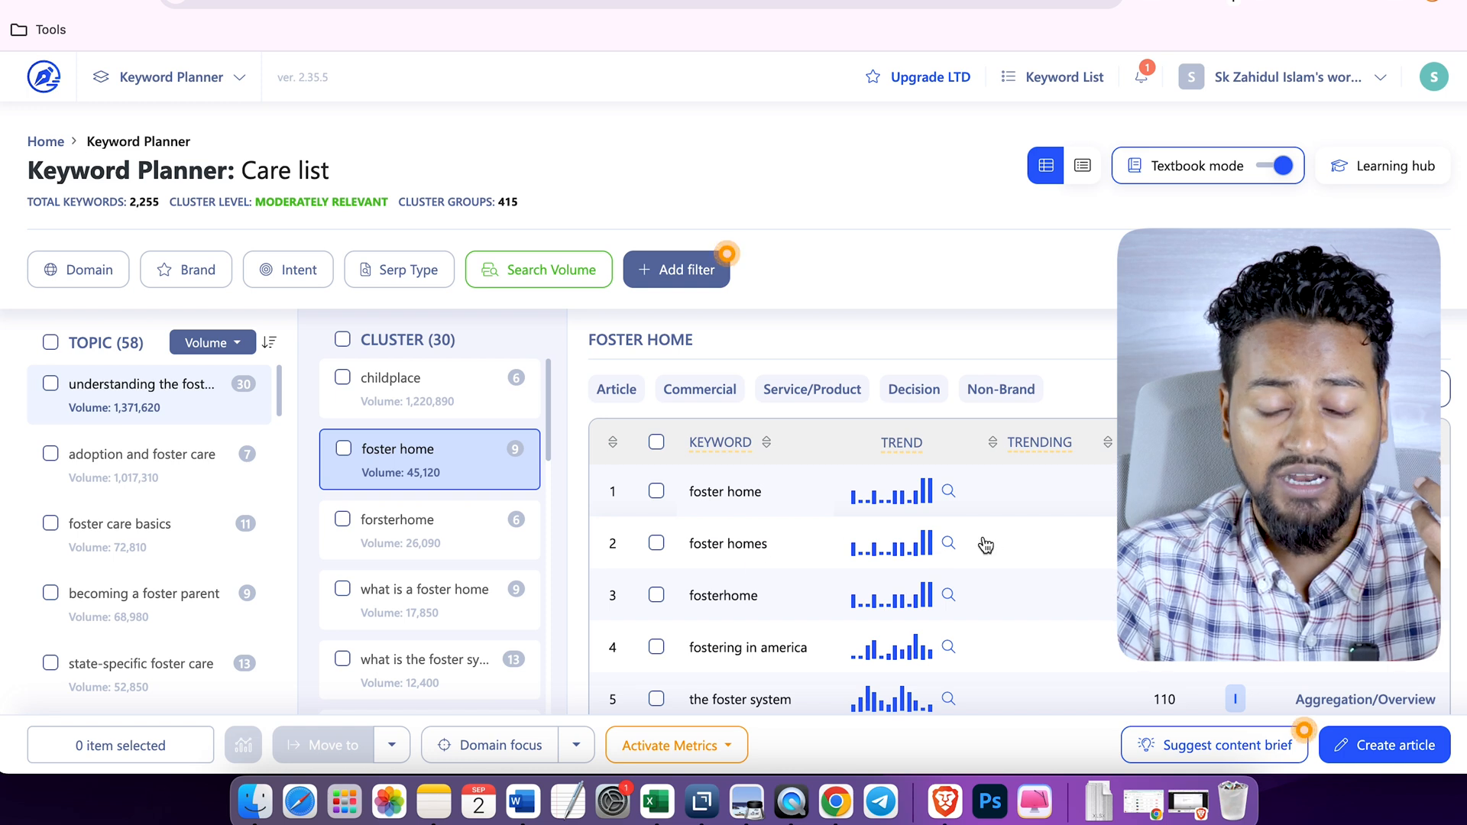
pyautogui.hscroll(5, 986, 545)
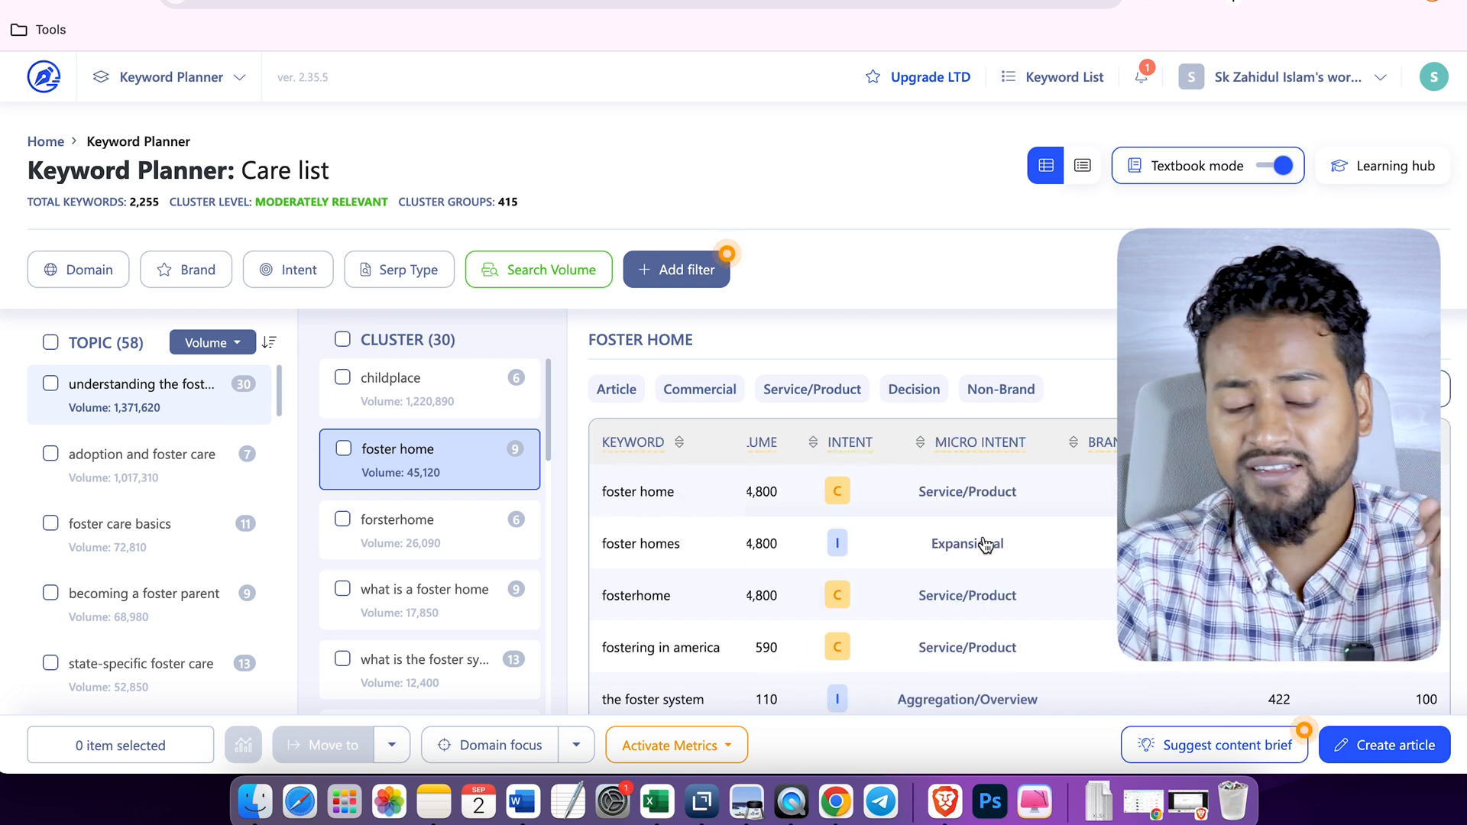
# - Open the "what is a foster home" cluster and look through its keywords
pyautogui.click(474, 530)
pyautogui.click(449, 625)
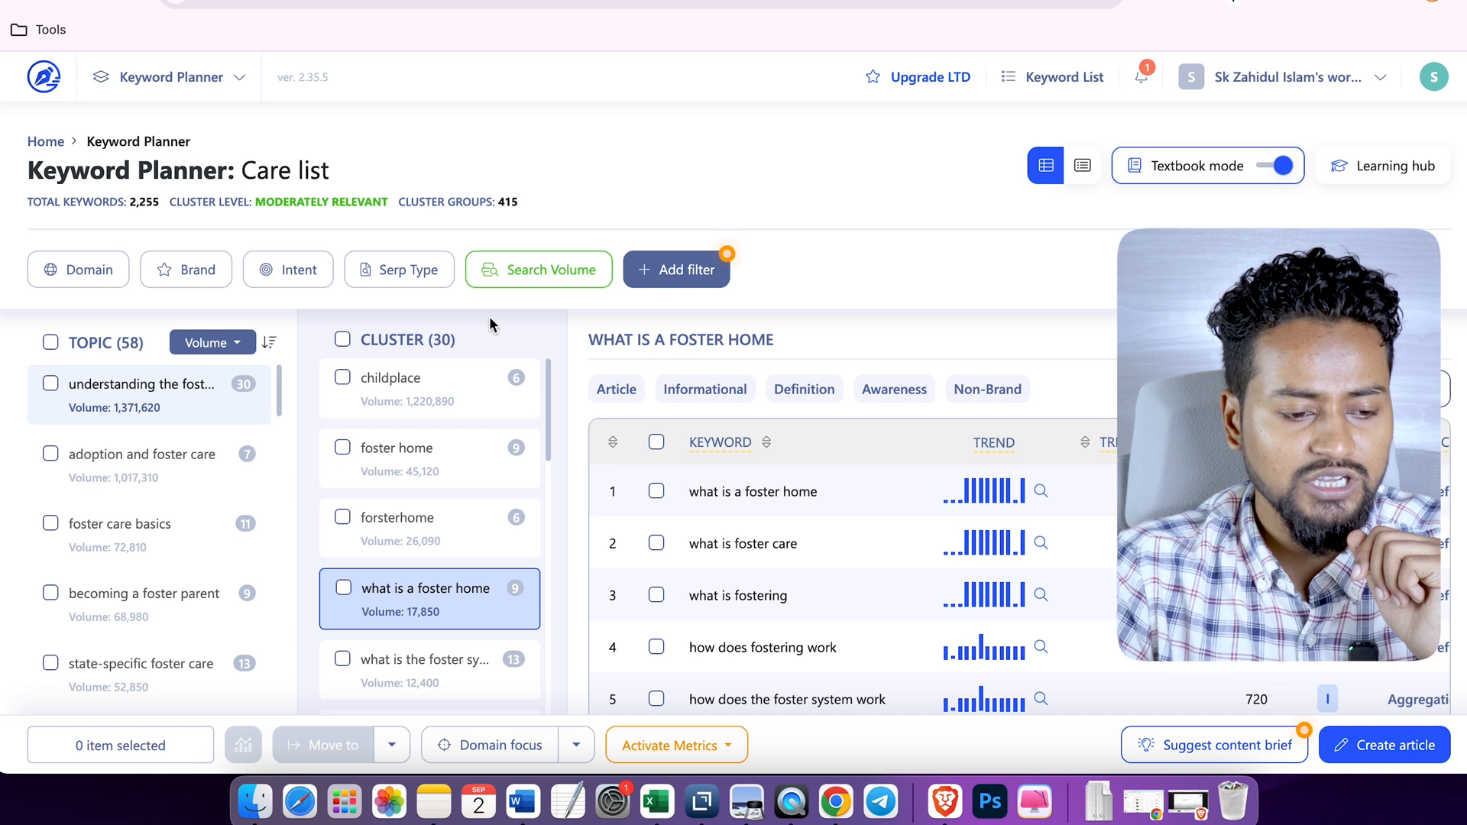
pyautogui.scroll(-5, 489, 317)
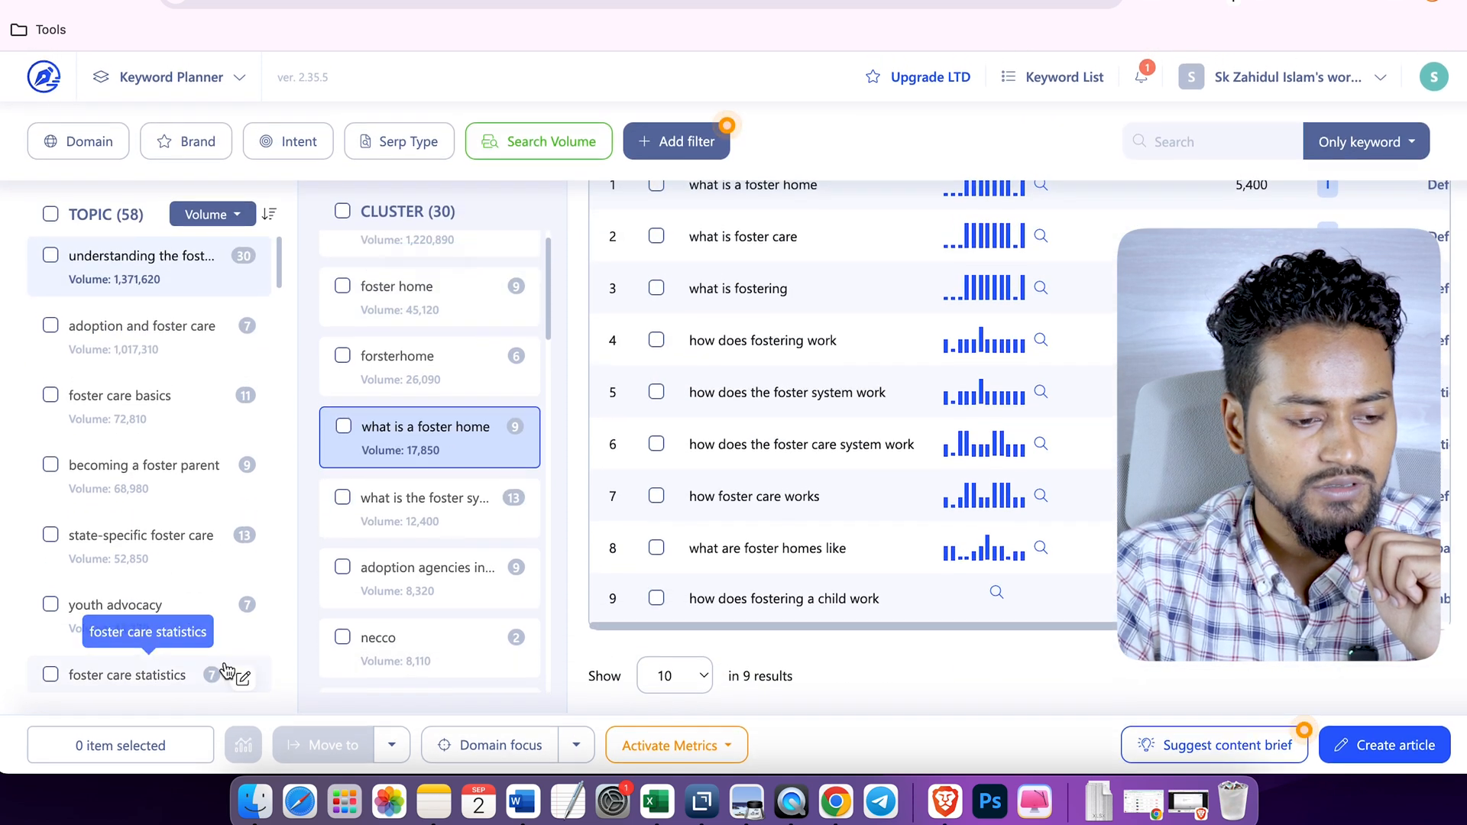
# - Select all topics in the "Care list" project and export the selected clusters as a spreadsheet
pyautogui.click(50, 213)
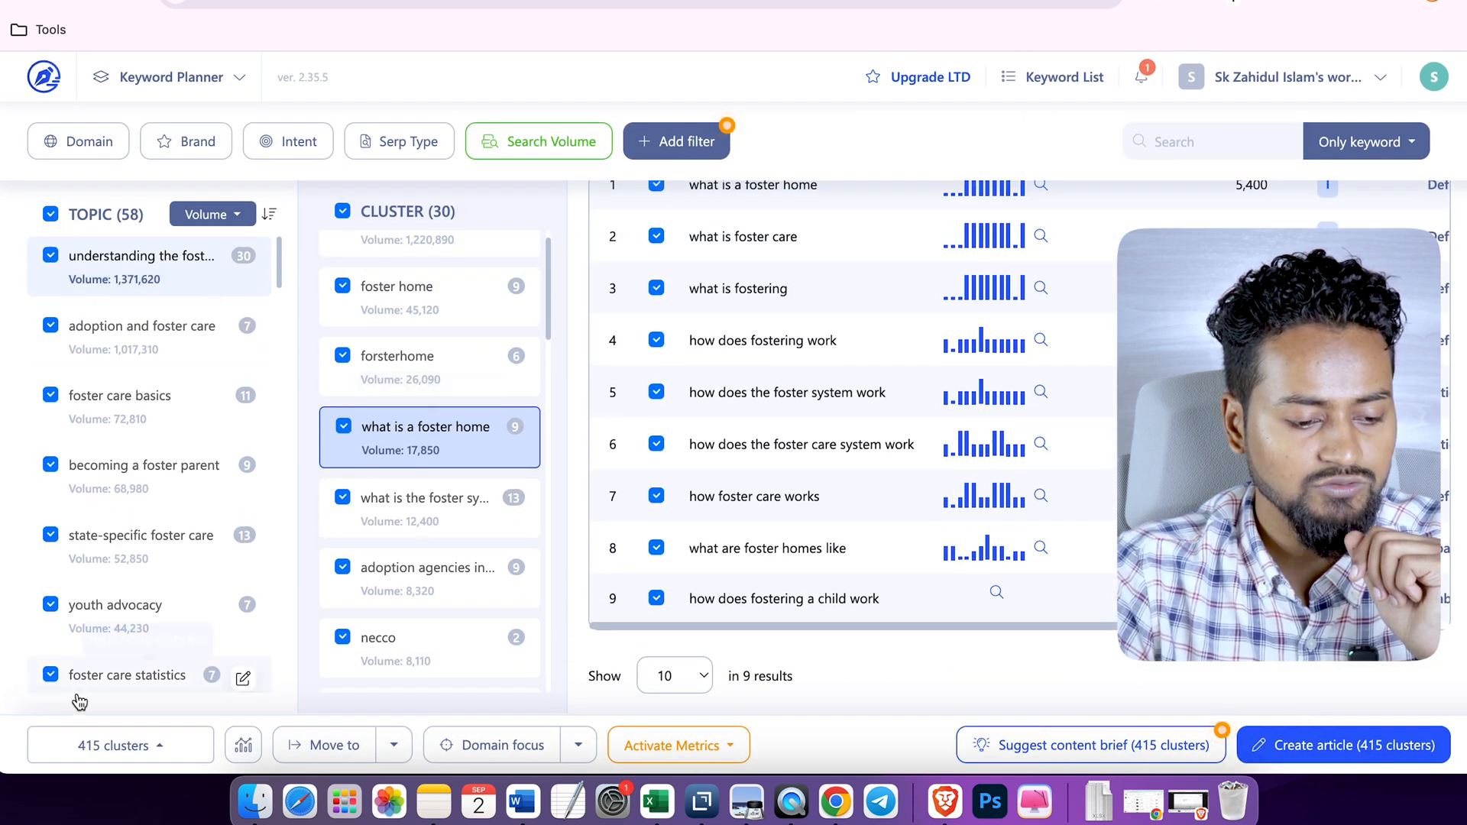
pyautogui.click(392, 744)
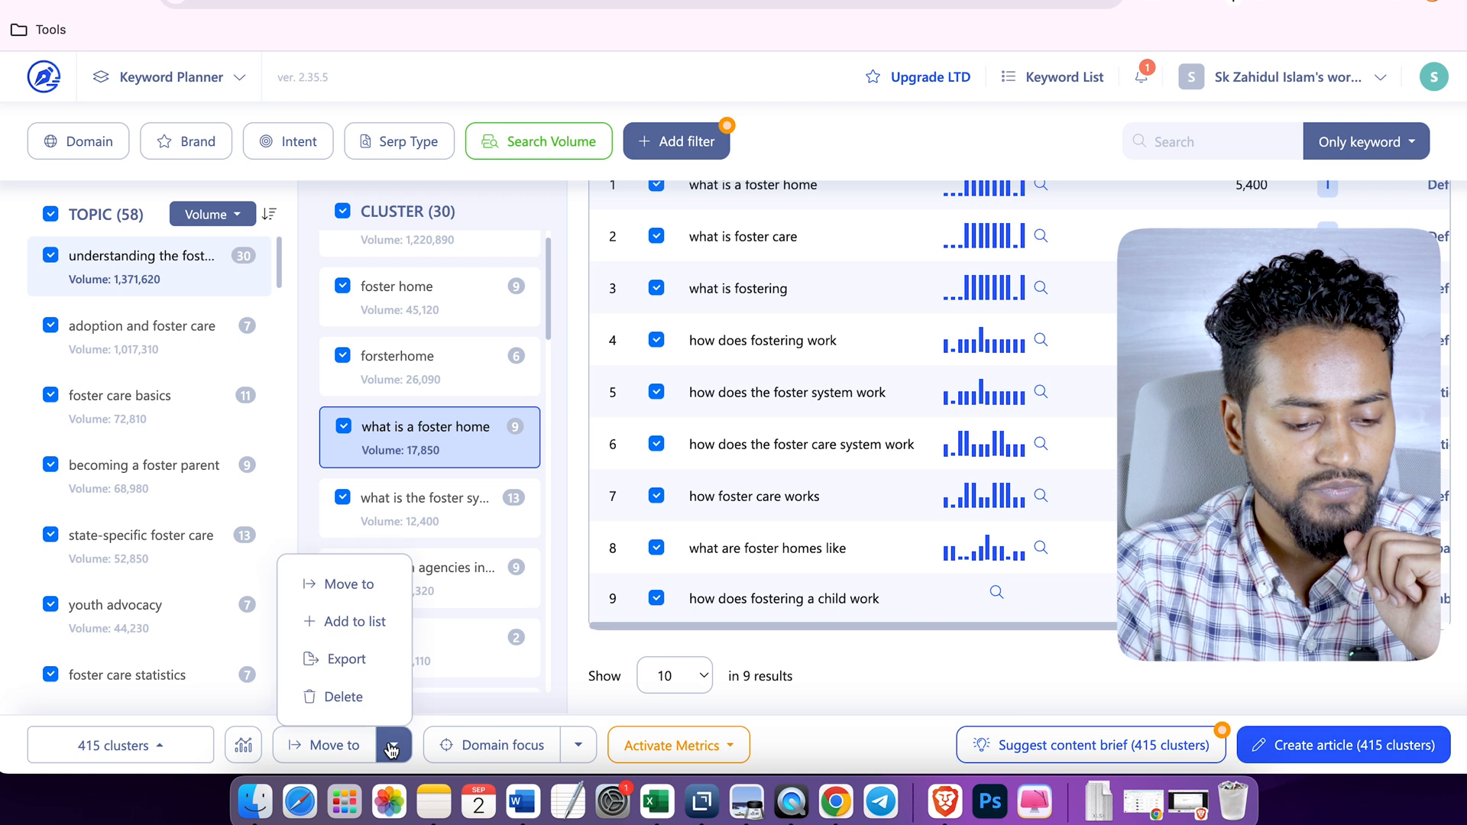
pyautogui.click(370, 654)
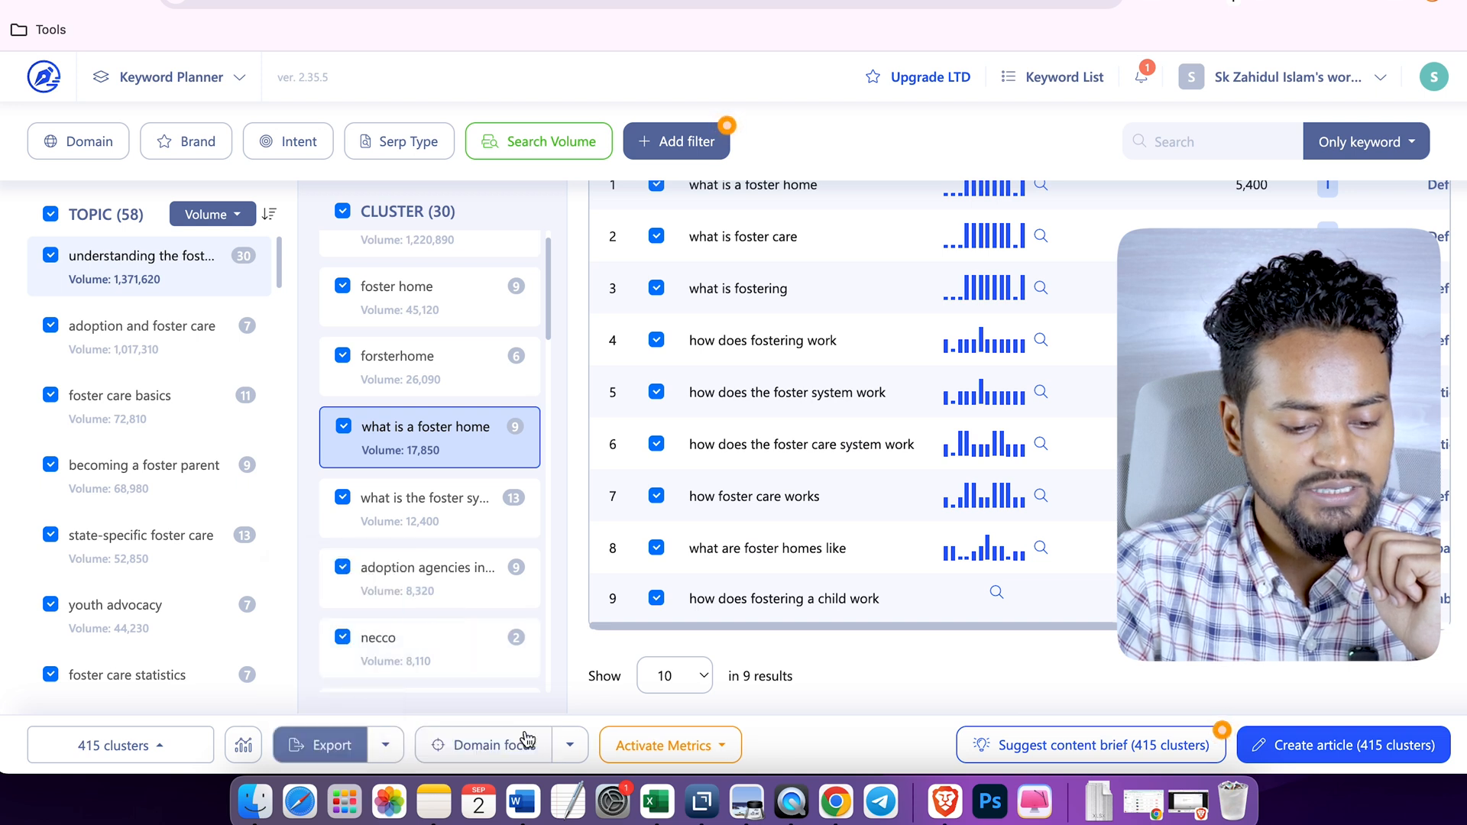
pyautogui.click(325, 747)
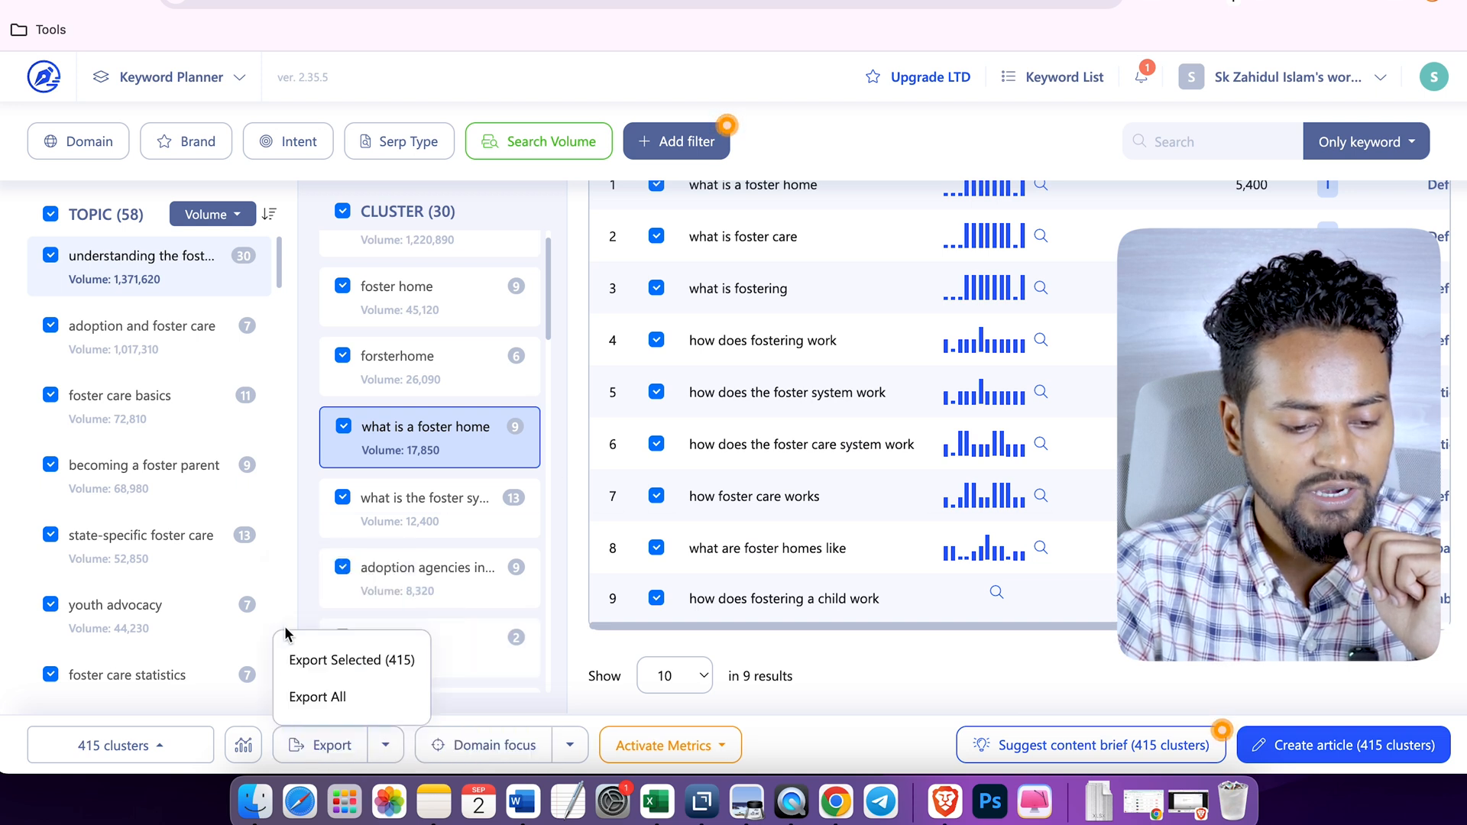
pyautogui.click(356, 657)
pyautogui.click(745, 462)
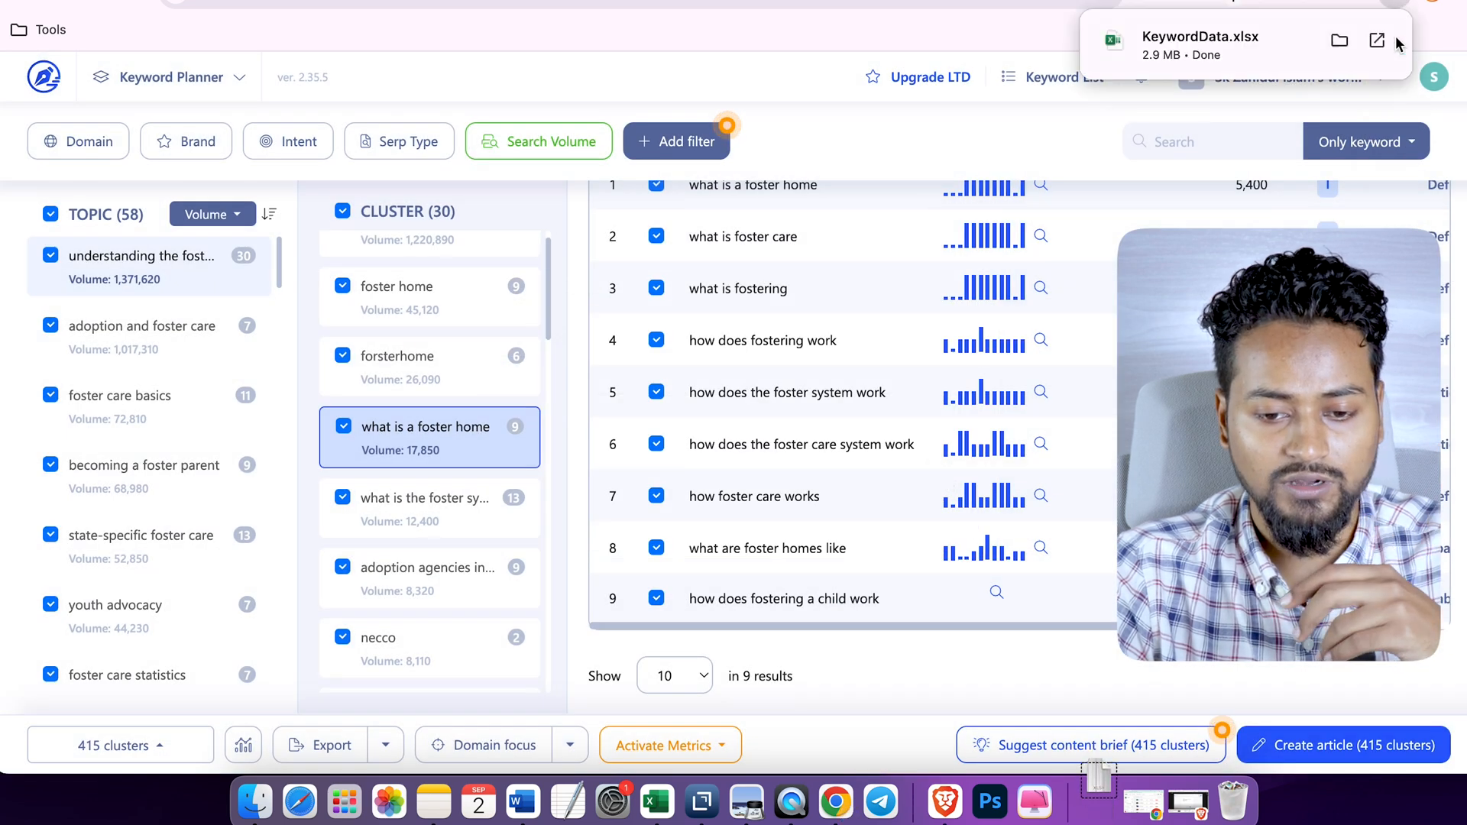
# - Locate the exported KeywordData.xlsx in the Downloads folder and open it in Excel at its project information
pyautogui.click(1339, 36)
pyautogui.scroll(-3, 537, 416)
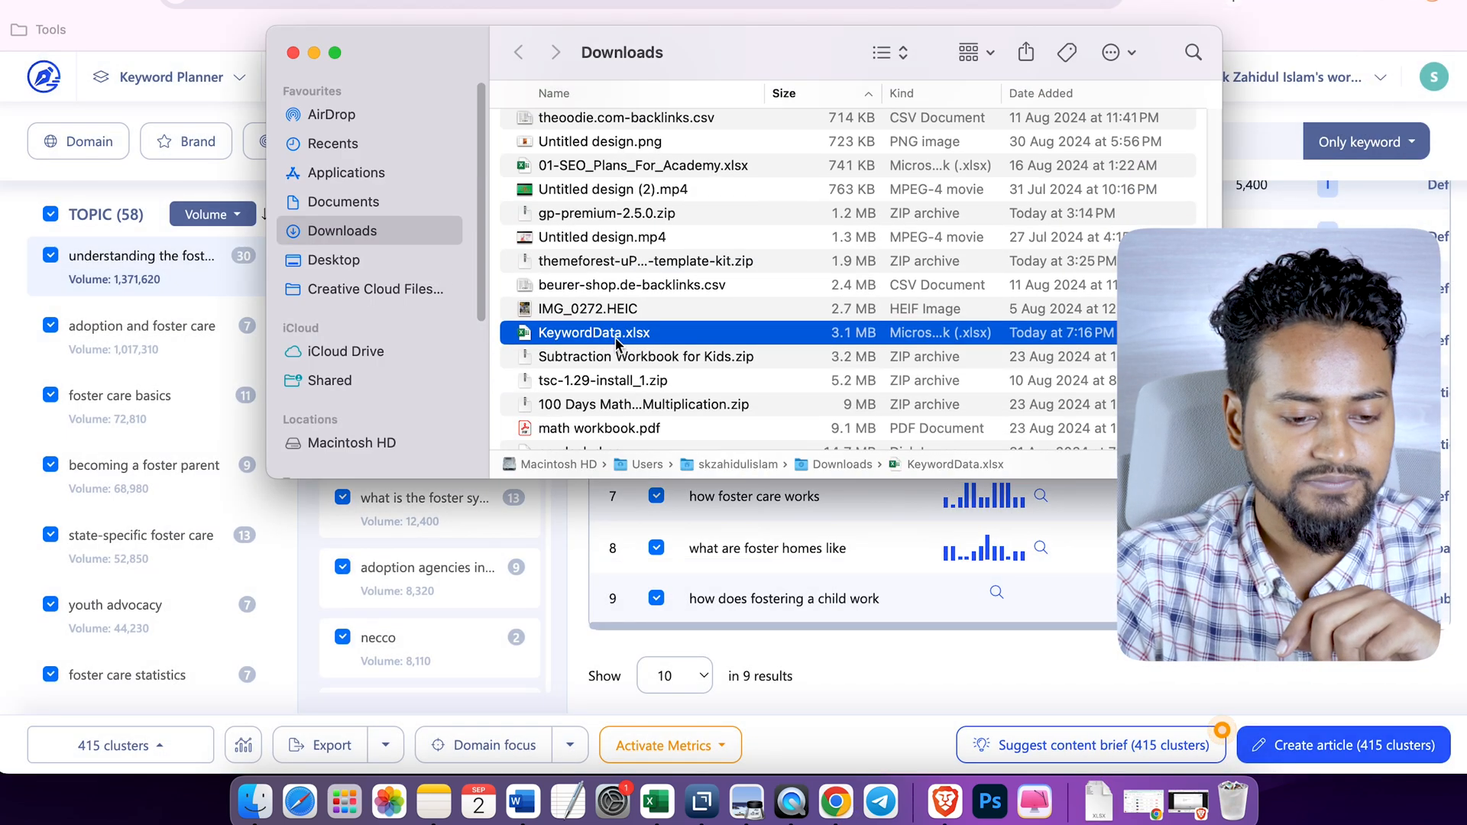
pyautogui.doubleClick(619, 333)
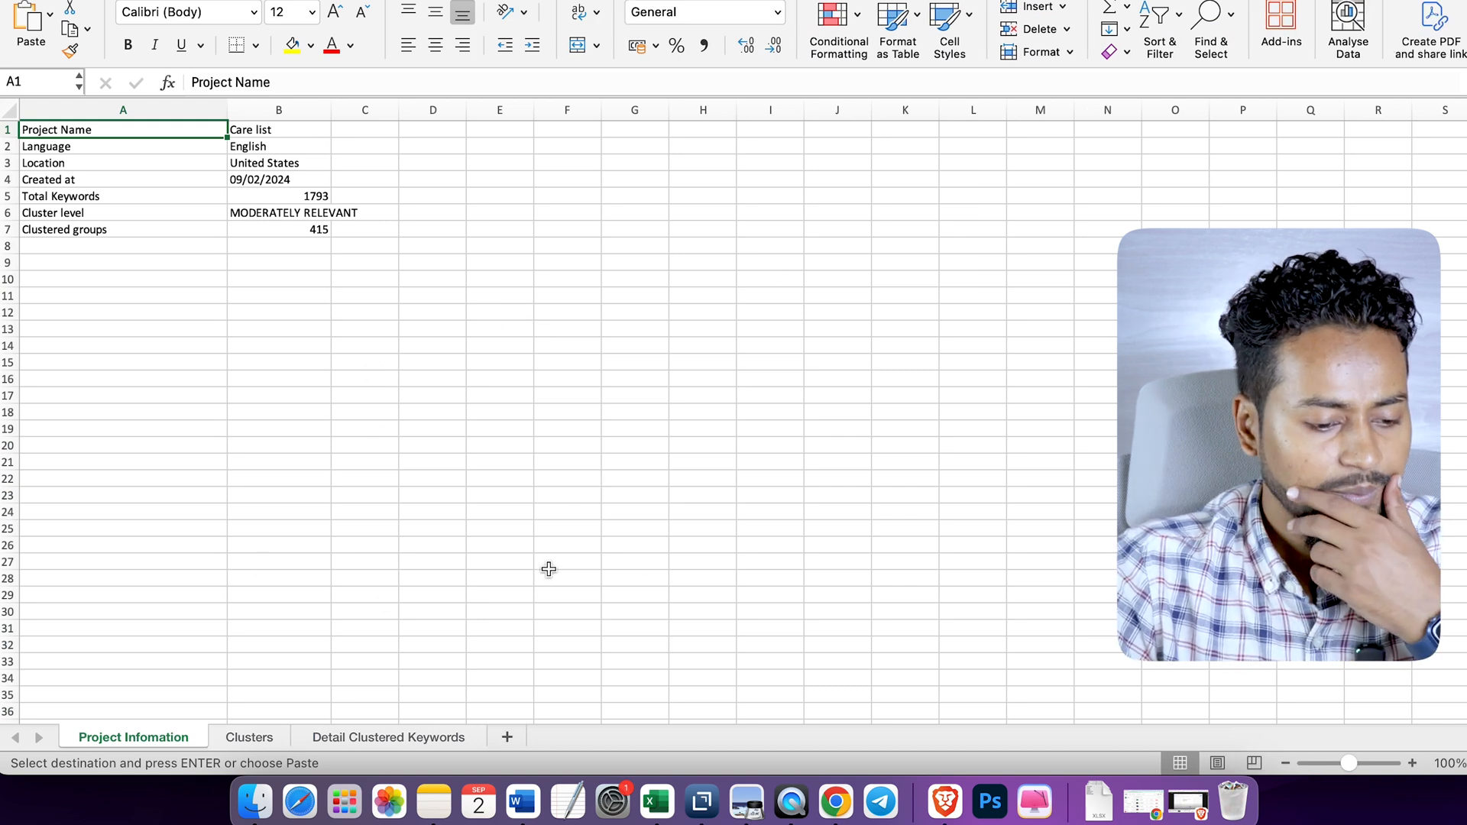
pyautogui.click(377, 473)
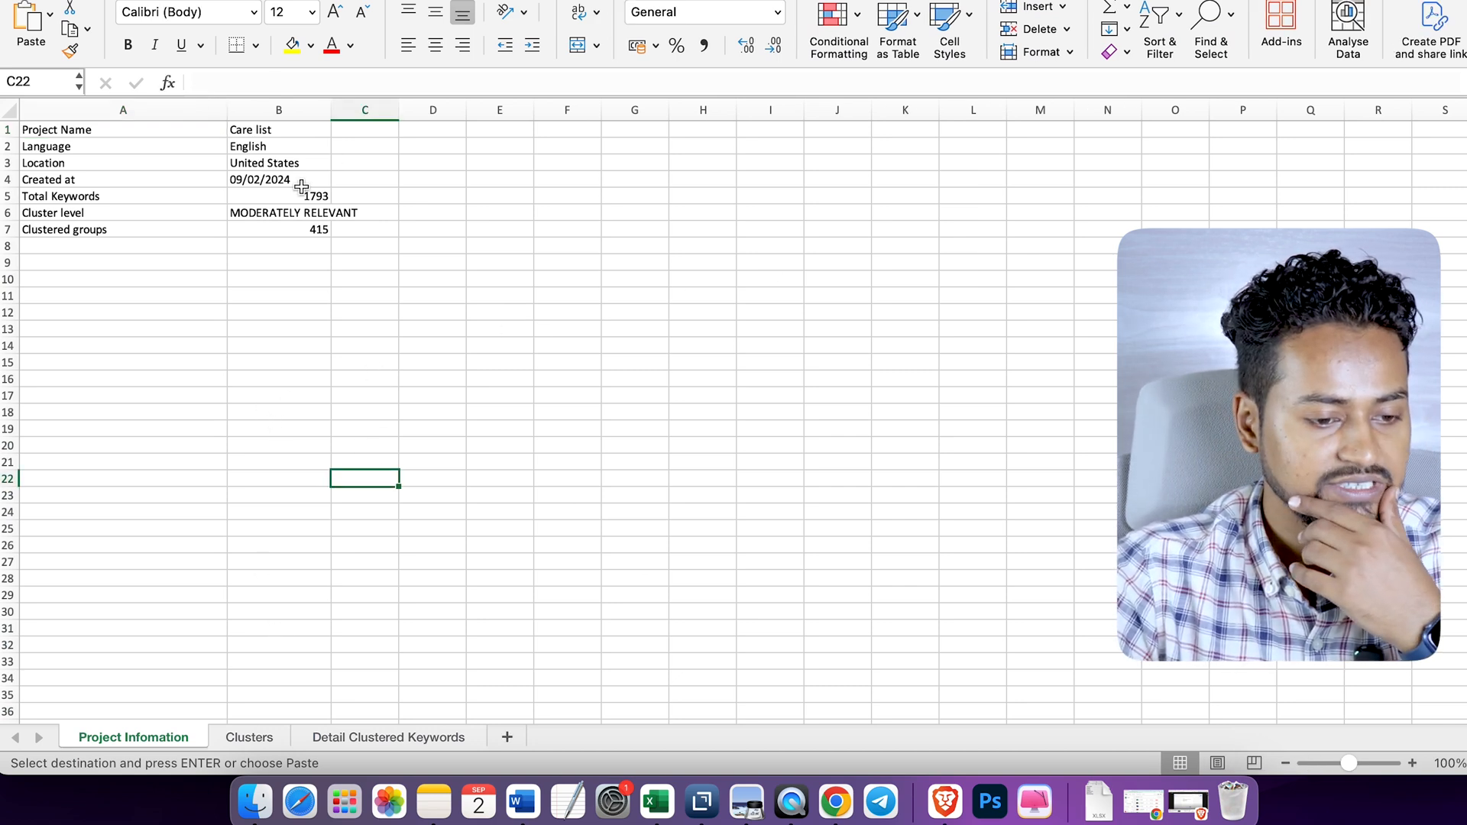
# - Open the Clusters sheet and widen the "Topic total search volume" column until its header is fully readable
pyautogui.click(249, 736)
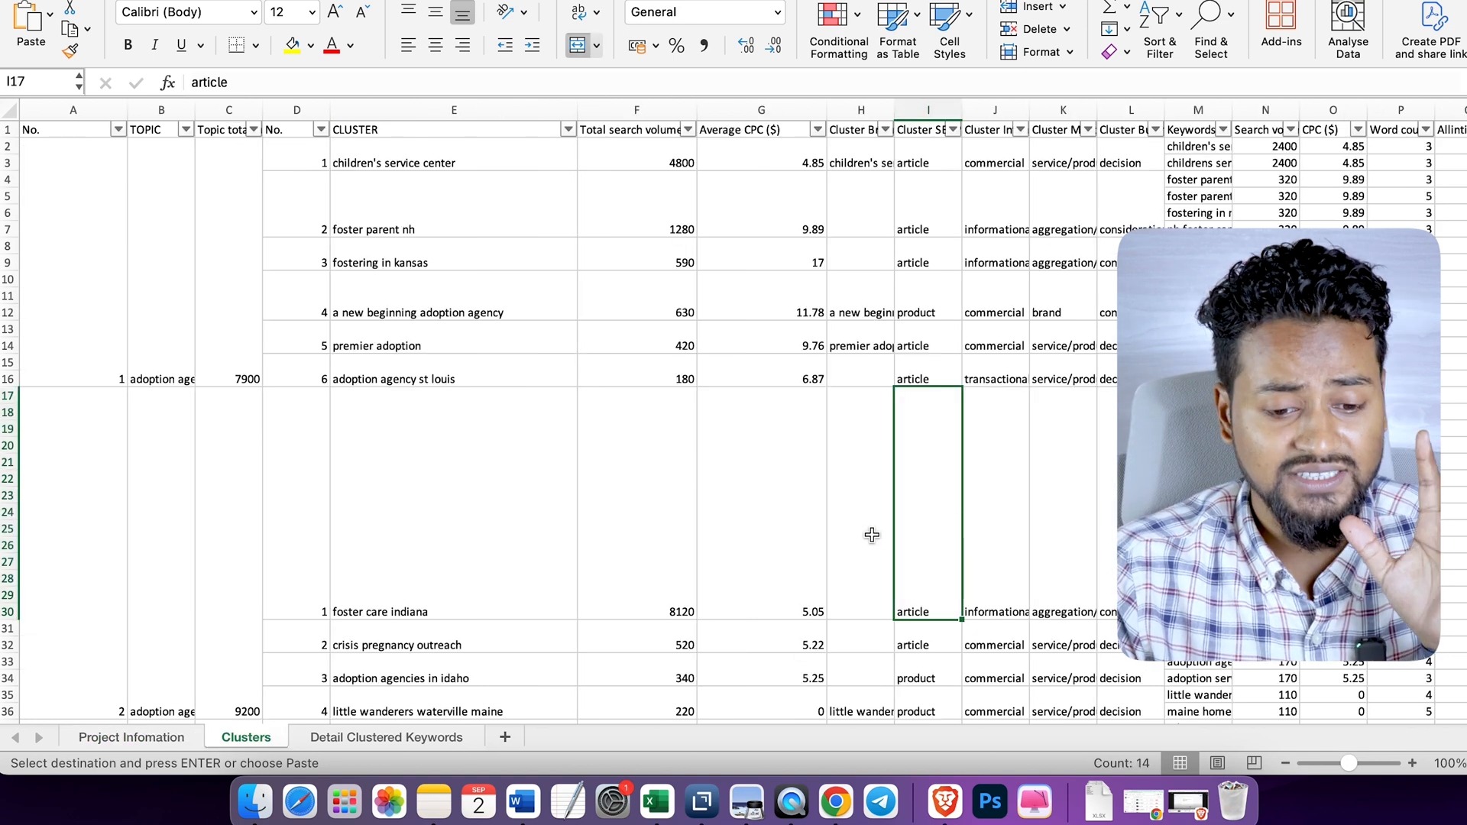
pyautogui.moveTo(262, 113); pyautogui.dragTo(352, 113)
pyautogui.click(181, 156)
pyautogui.click(299, 185)
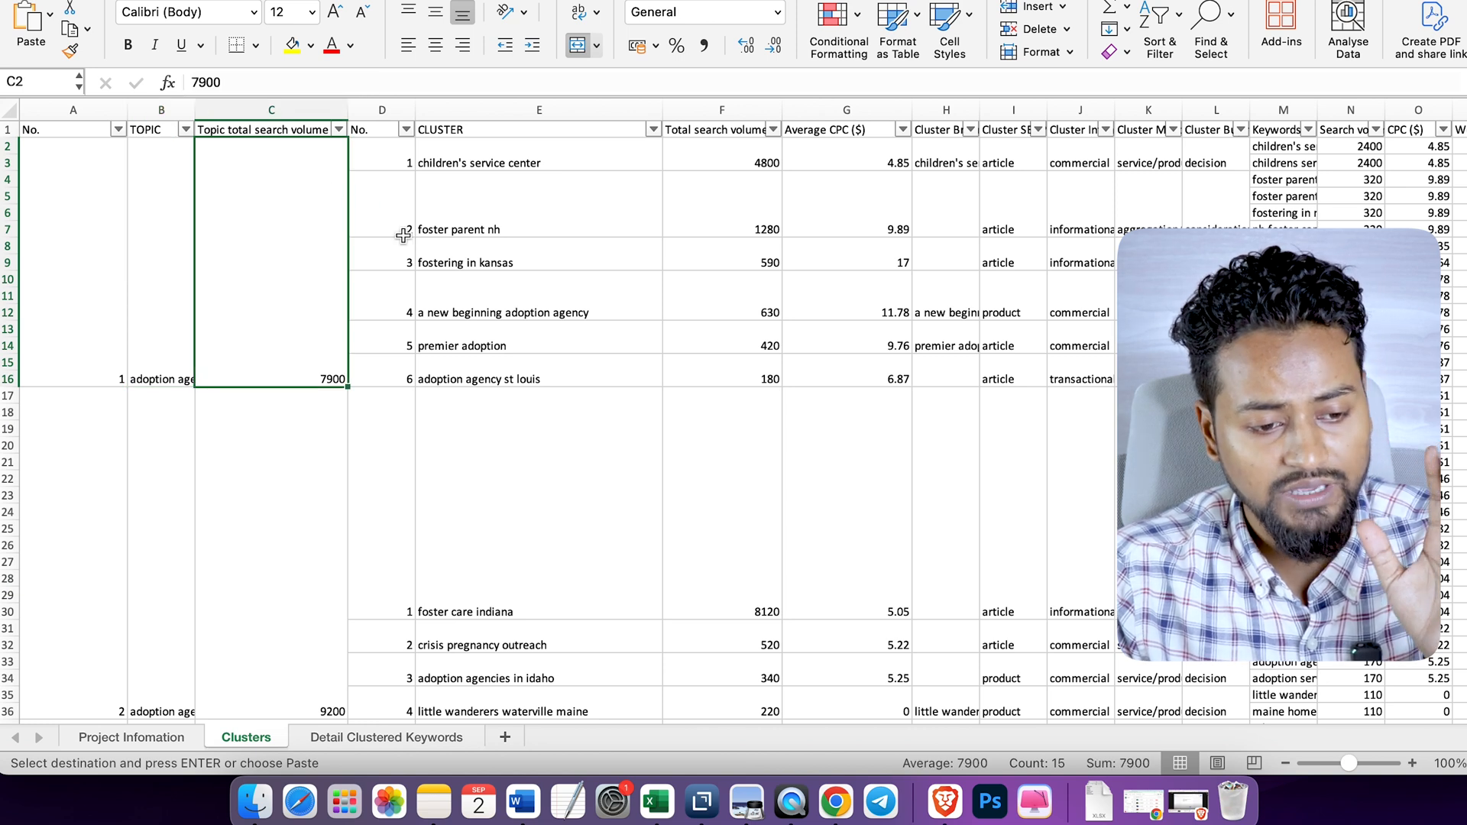
pyautogui.click(534, 153)
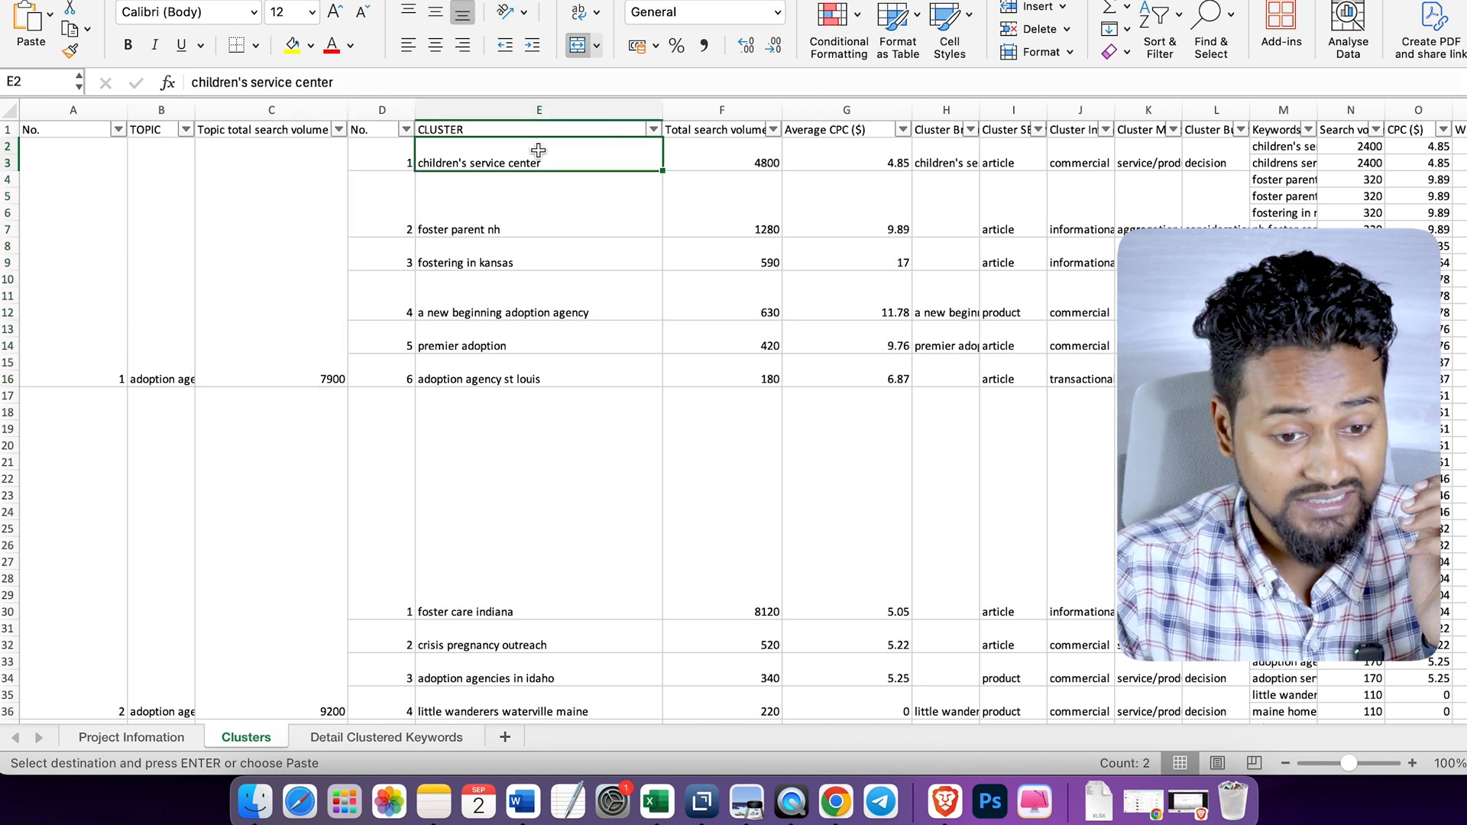
# - Widen the "Cluster Brand Name" and "Keywords" columns so their full contents are readable
pyautogui.hscroll(2, 764, 214)
pyautogui.hscroll(2, 764, 214)
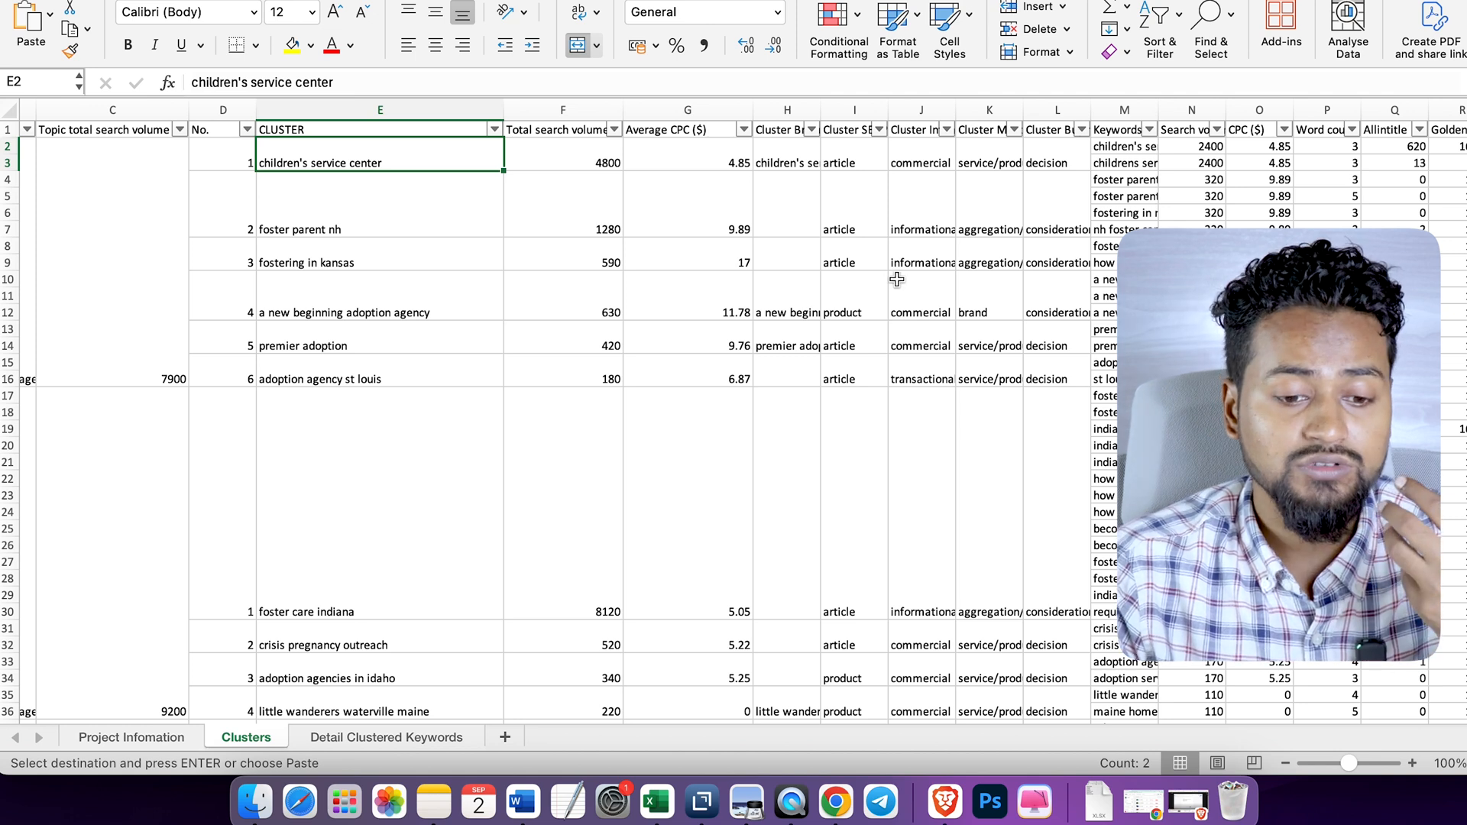
pyautogui.hscroll(2, 949, 295)
pyautogui.moveTo(704, 114); pyautogui.dragTo(798, 115)
pyautogui.click(967, 154)
pyautogui.hscroll(3, 1061, 140)
pyautogui.moveTo(960, 110); pyautogui.dragTo(1197, 111)
pyautogui.moveTo(1054, 141); pyautogui.dragTo(1054, 212)
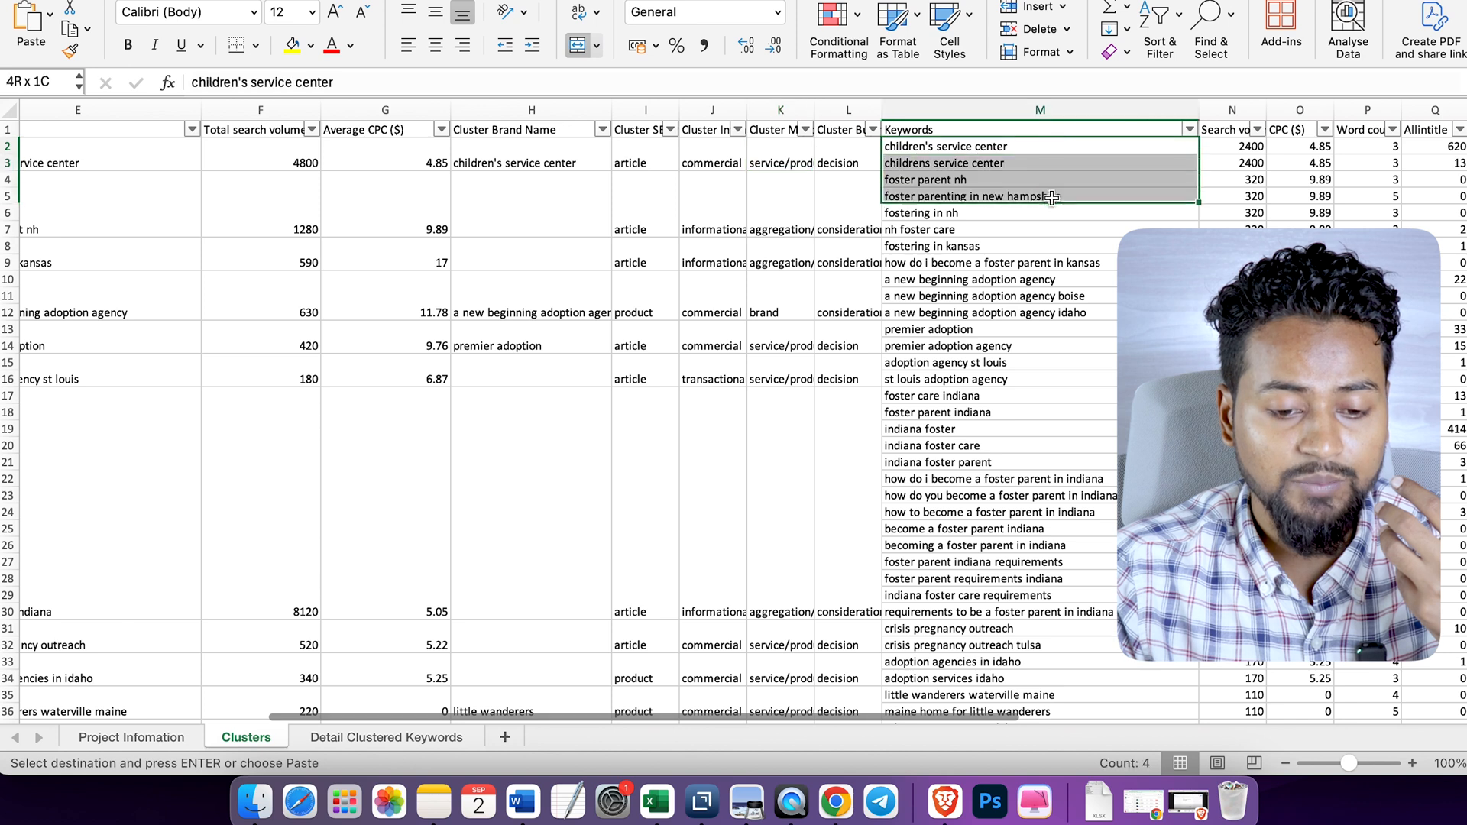
pyautogui.click(947, 495)
# - Examine the second topic's clusters, from "foster care indiana" to "little wanderers waterville maine"
pyautogui.hscroll(-3, 941, 494)
pyautogui.hscroll(-1, 941, 494)
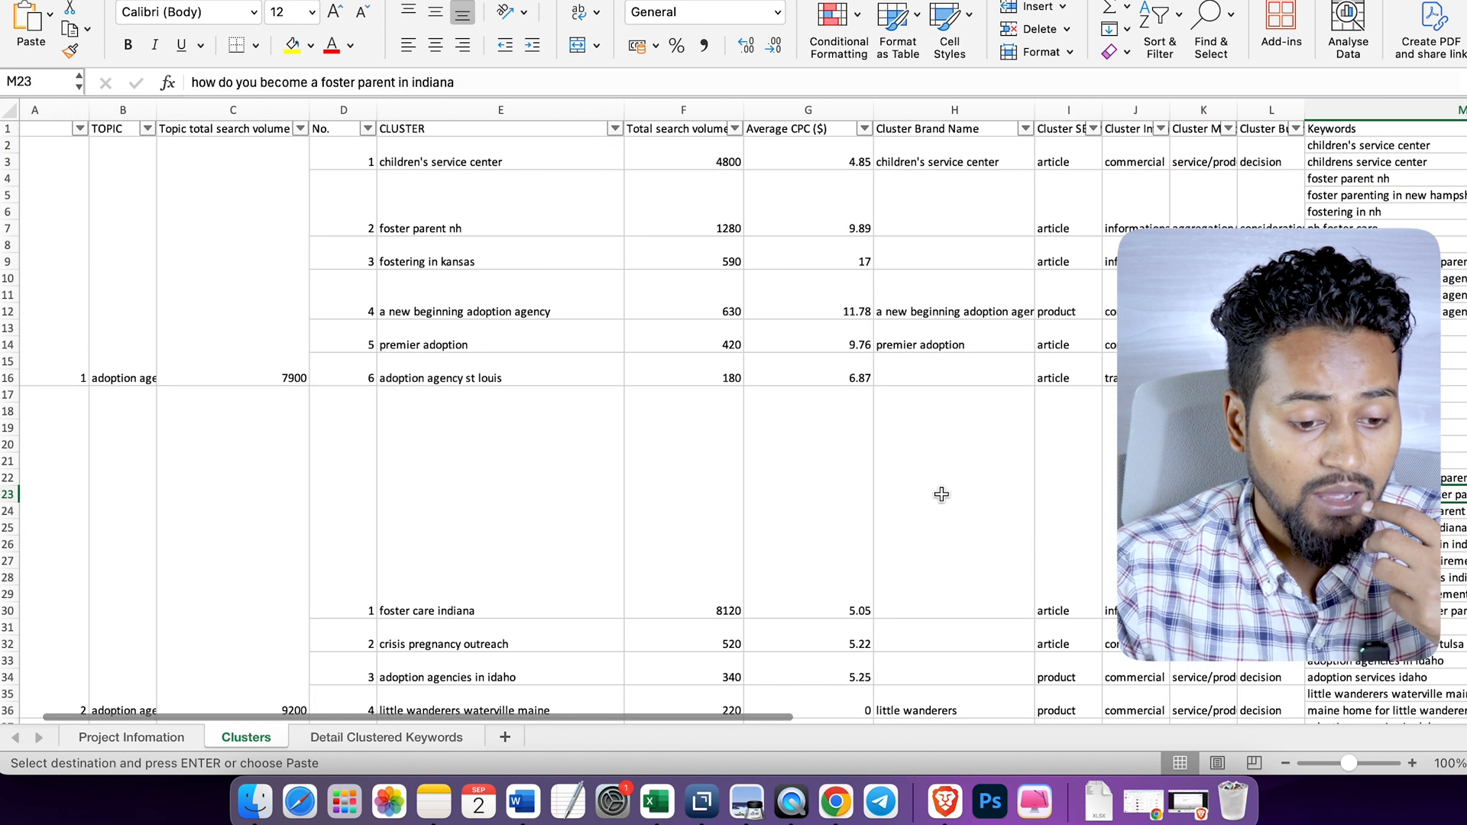
pyautogui.scroll(-5, 526, 511)
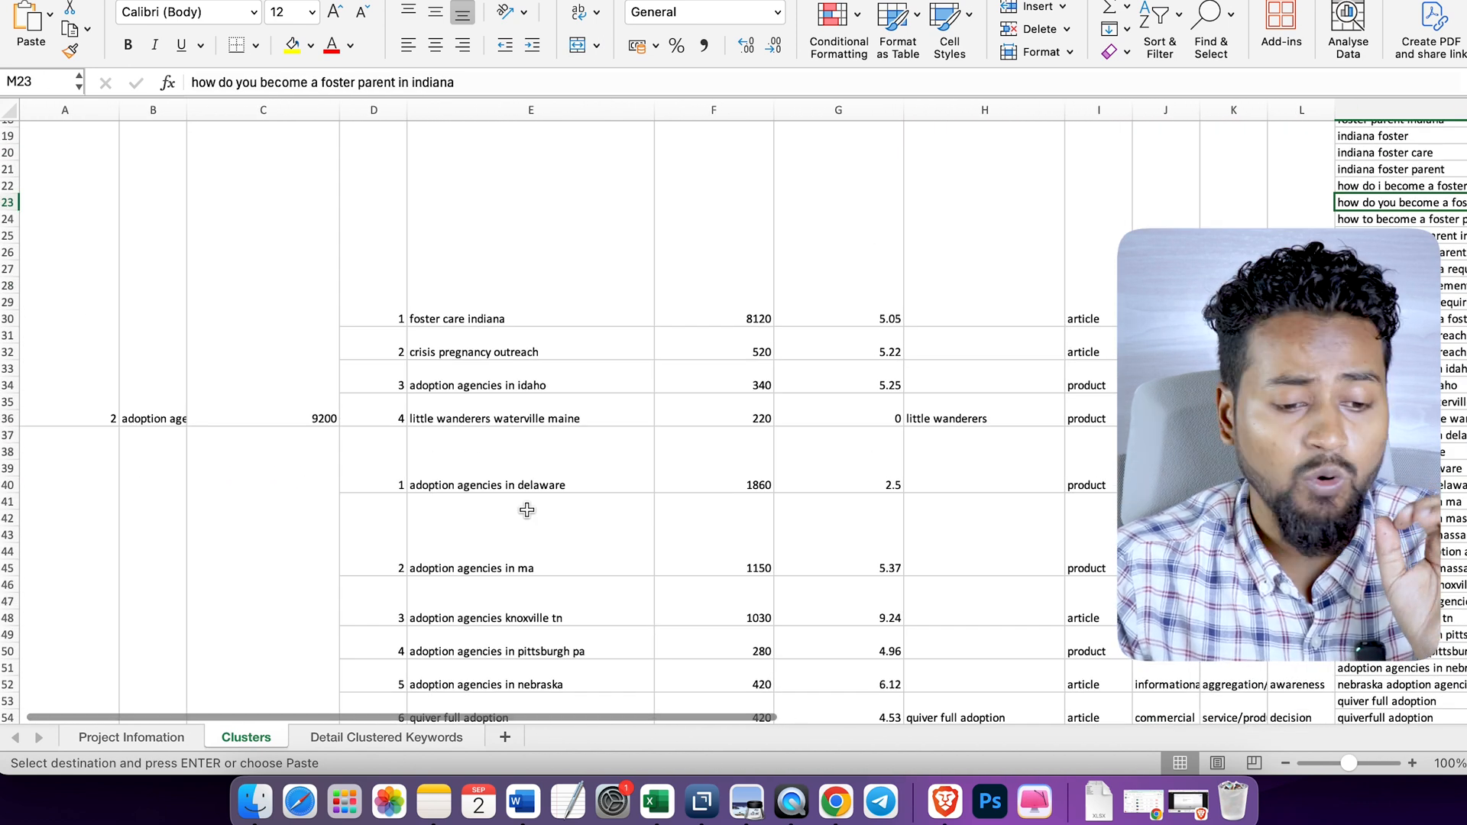
pyautogui.click(554, 271)
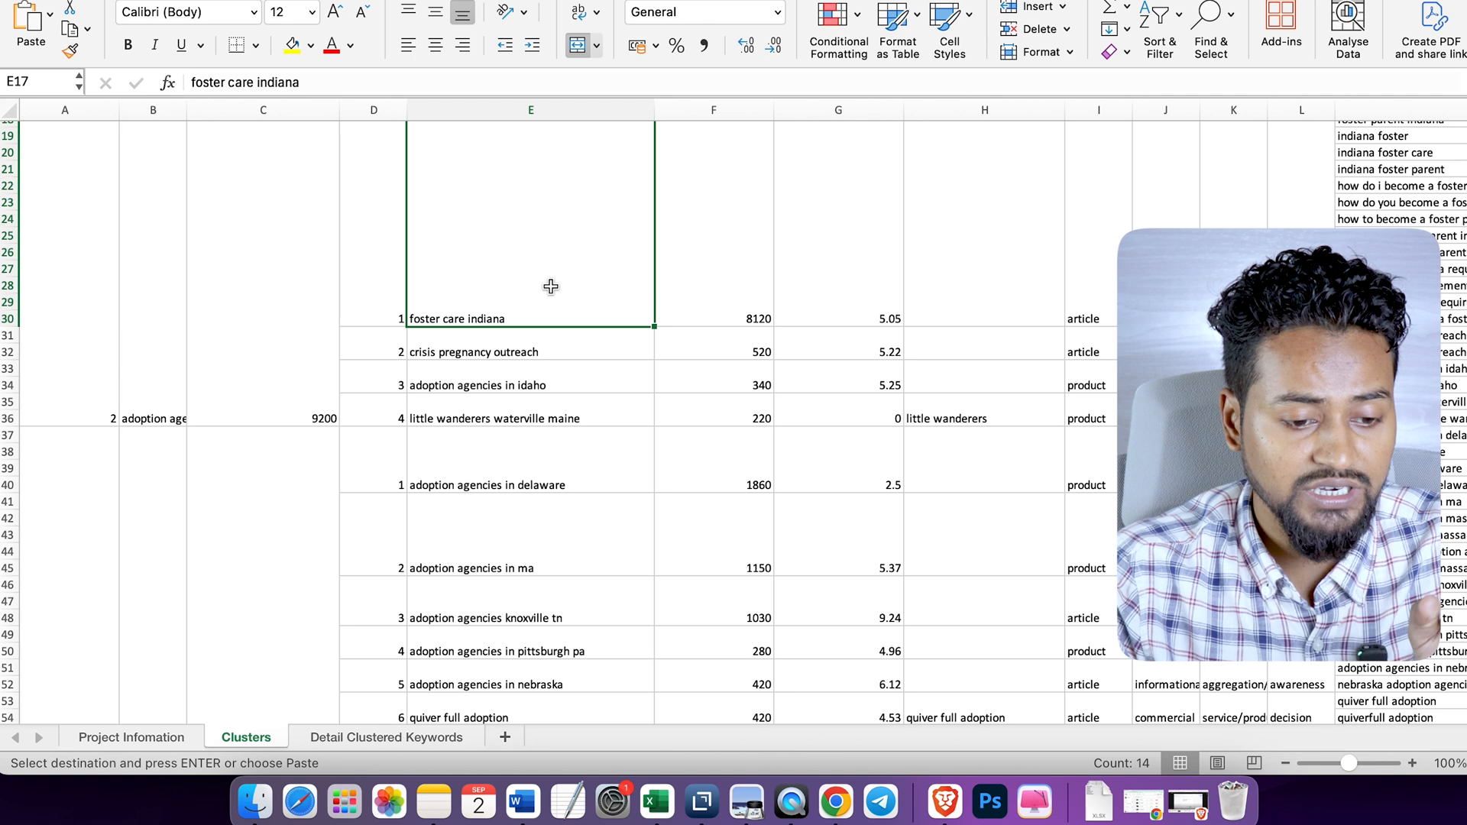
pyautogui.click(582, 351)
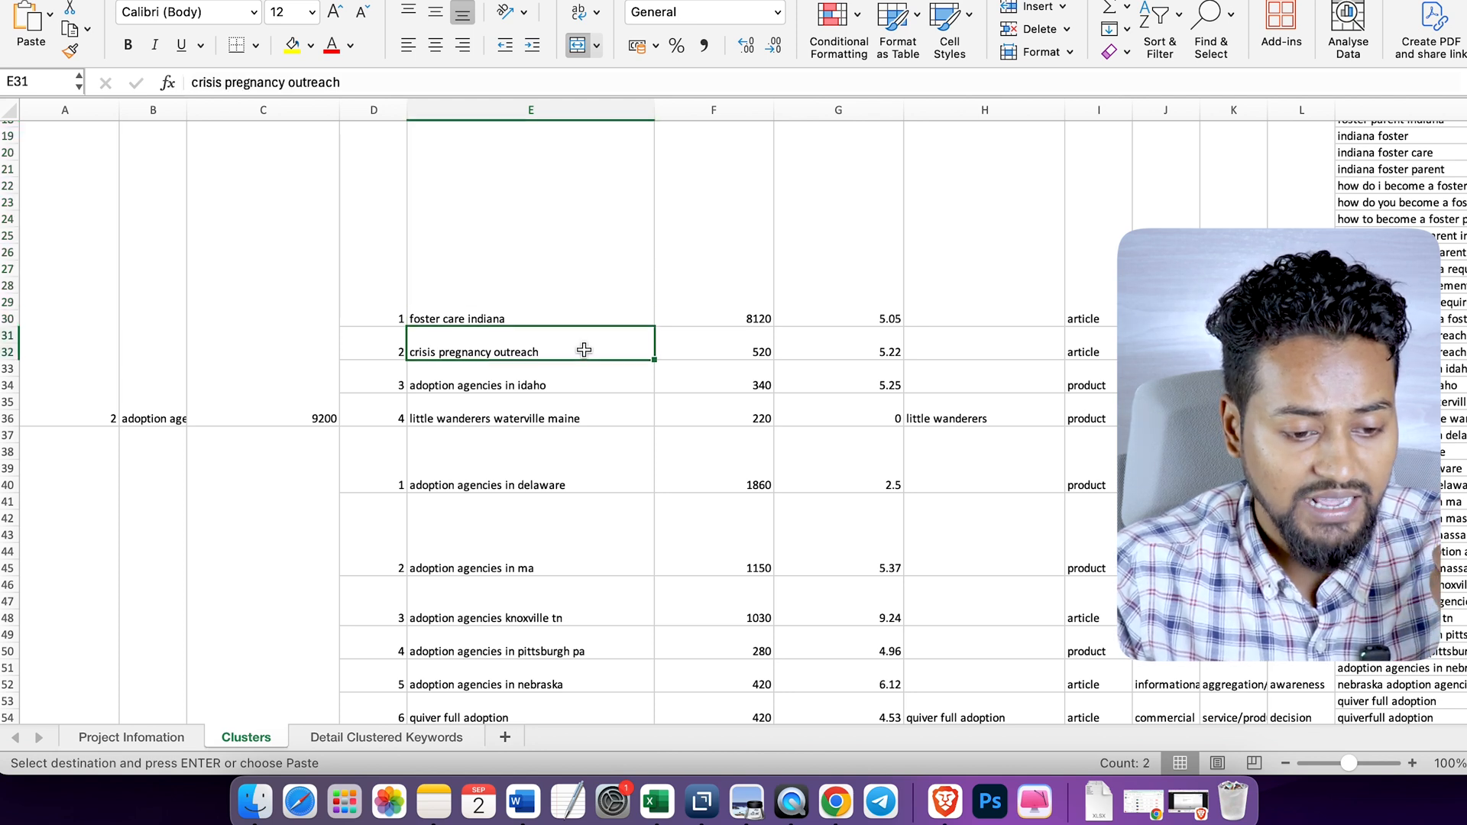
pyautogui.click(591, 382)
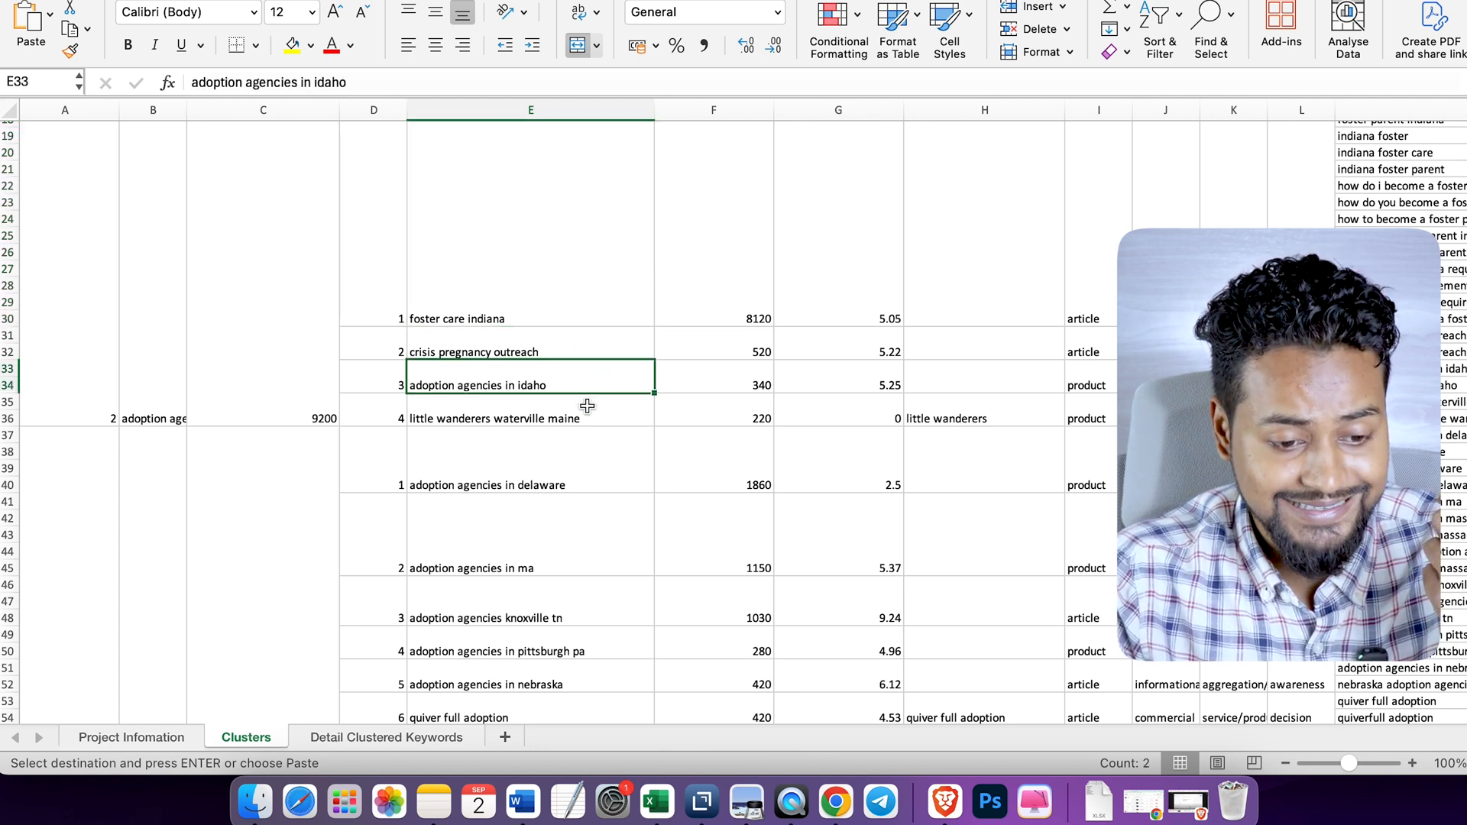
pyautogui.click(586, 407)
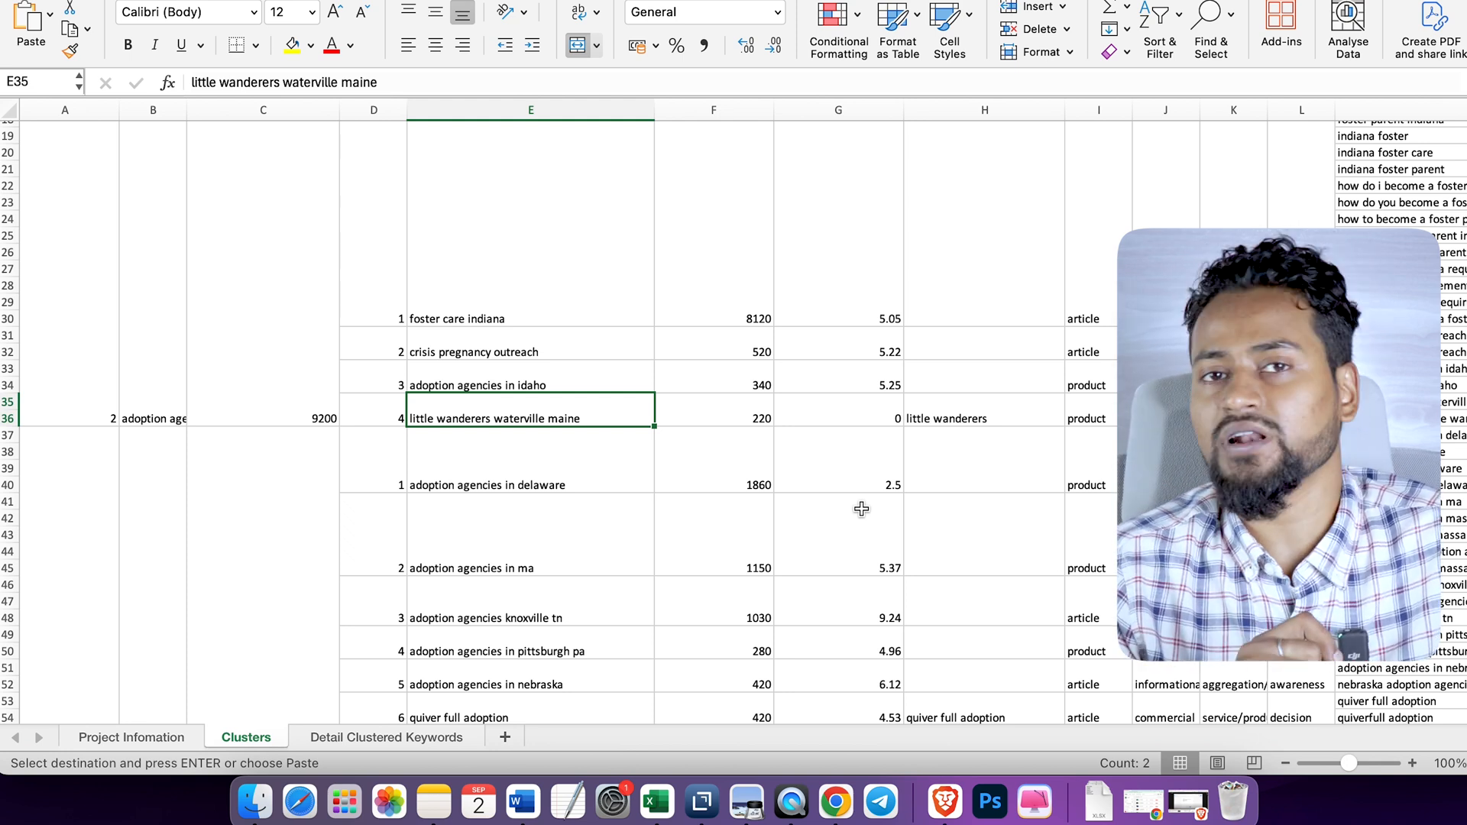
pyautogui.scroll(5, 966, 369)
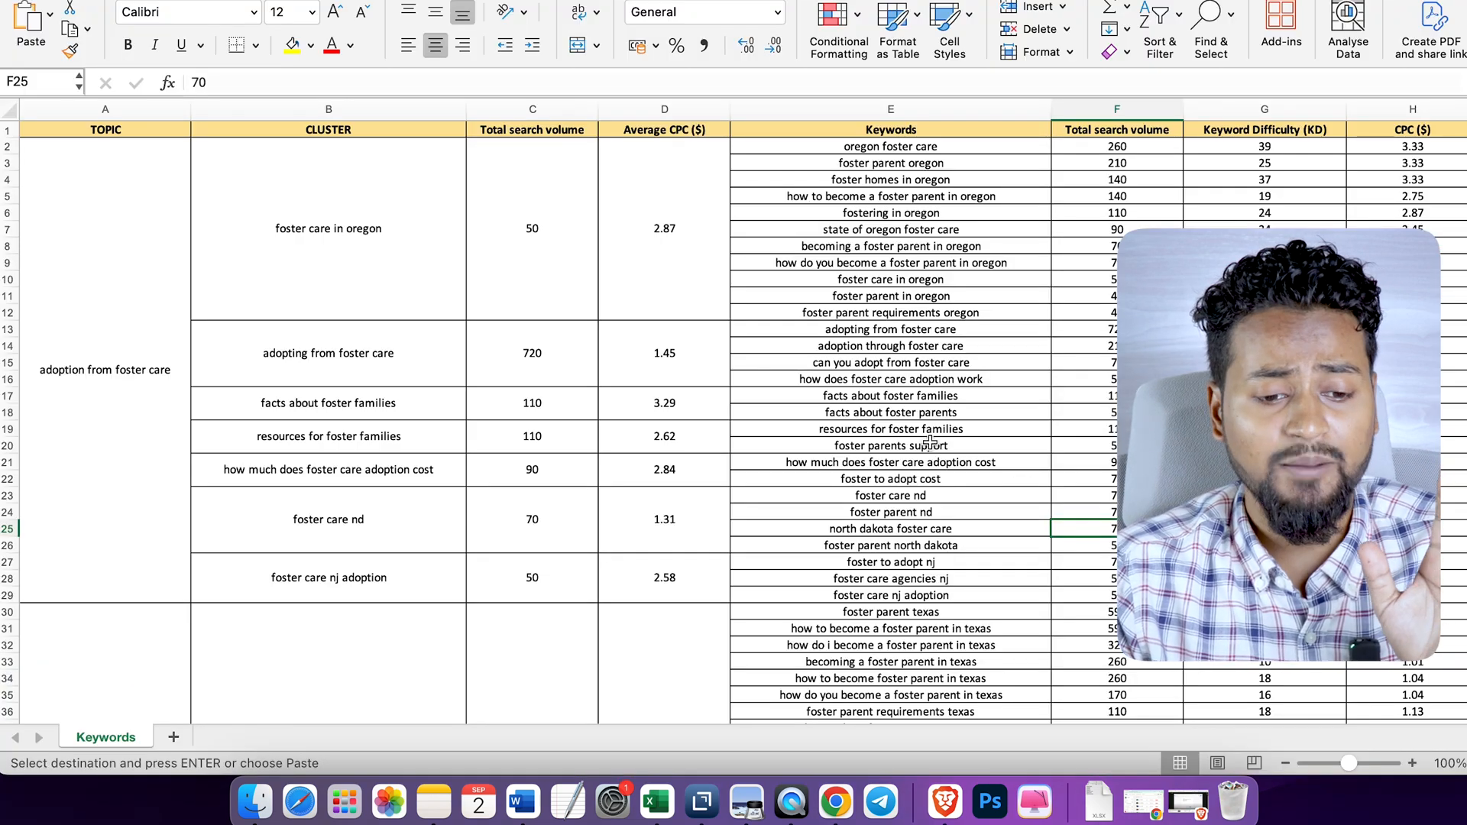
# - Return to the formatted clustered keywords workbook and review its topics, clusters, search volumes and keyword difficulty
pyautogui.press('Up')
pyautogui.press('Up')
pyautogui.press('Up')
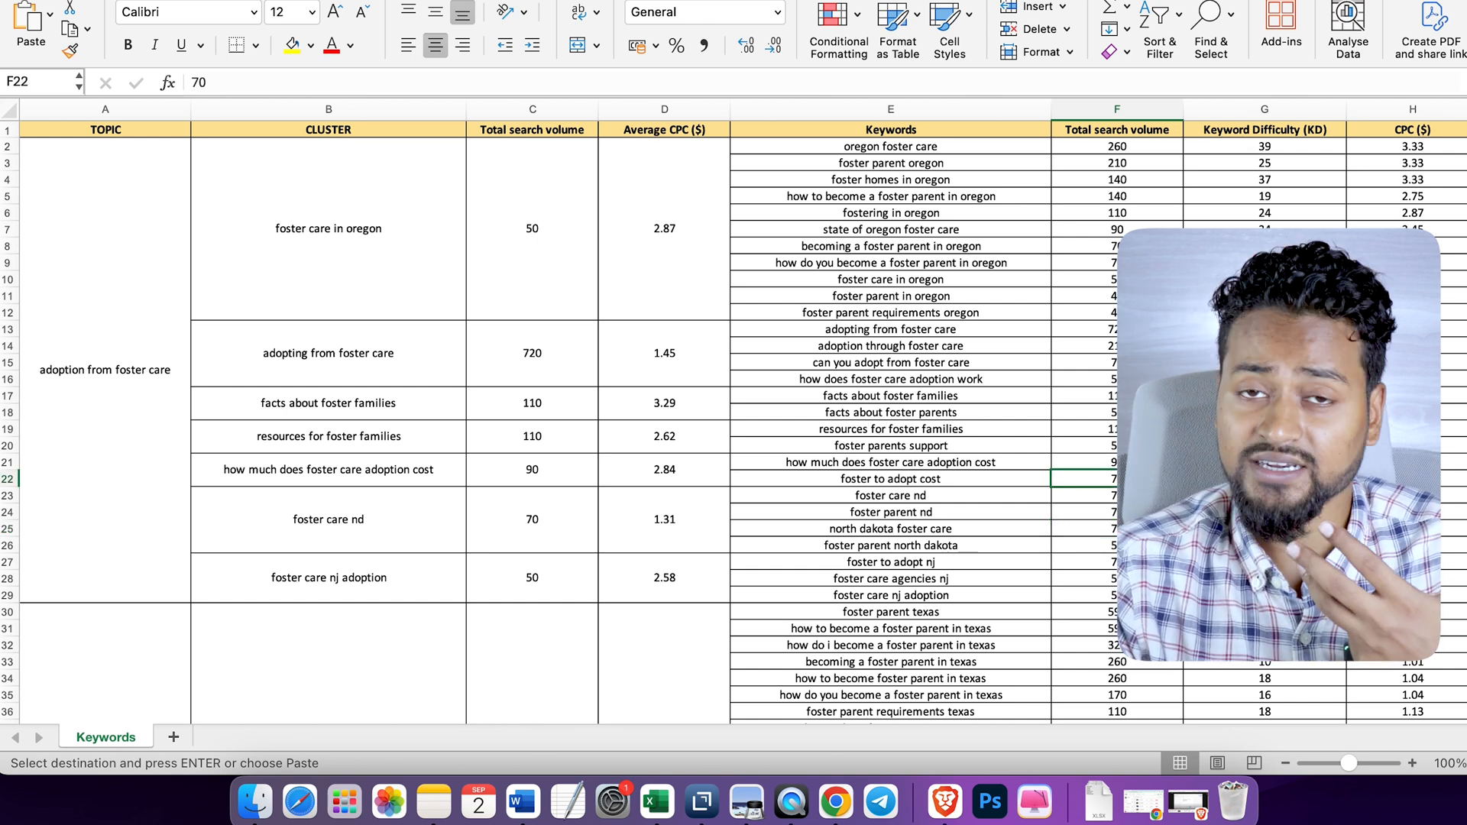
pyautogui.scroll(-15, 1111, 493)
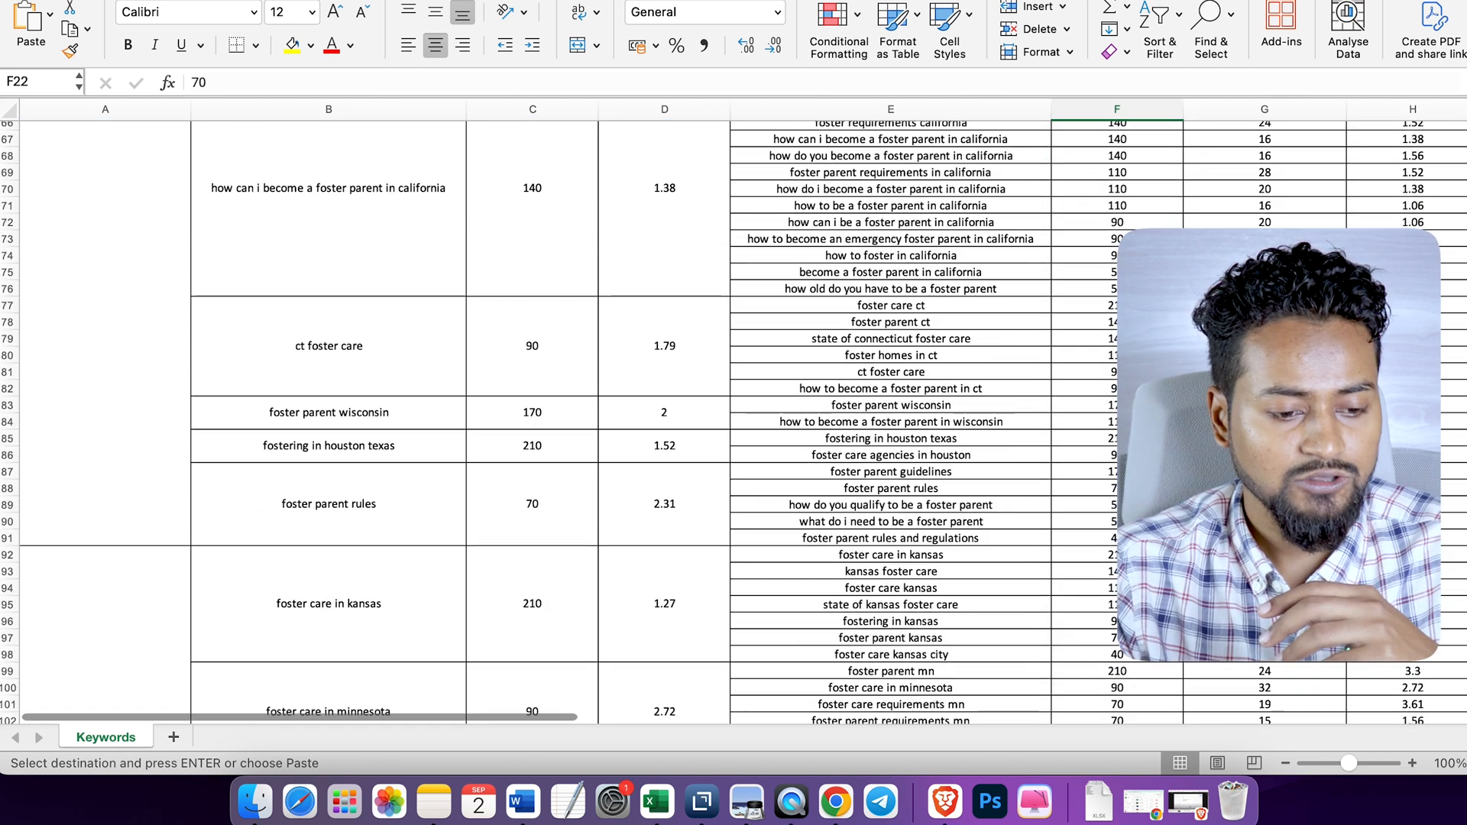
pyautogui.scroll(15, 1111, 492)
pyautogui.click(1111, 498)
pyautogui.scroll(1, 1111, 492)
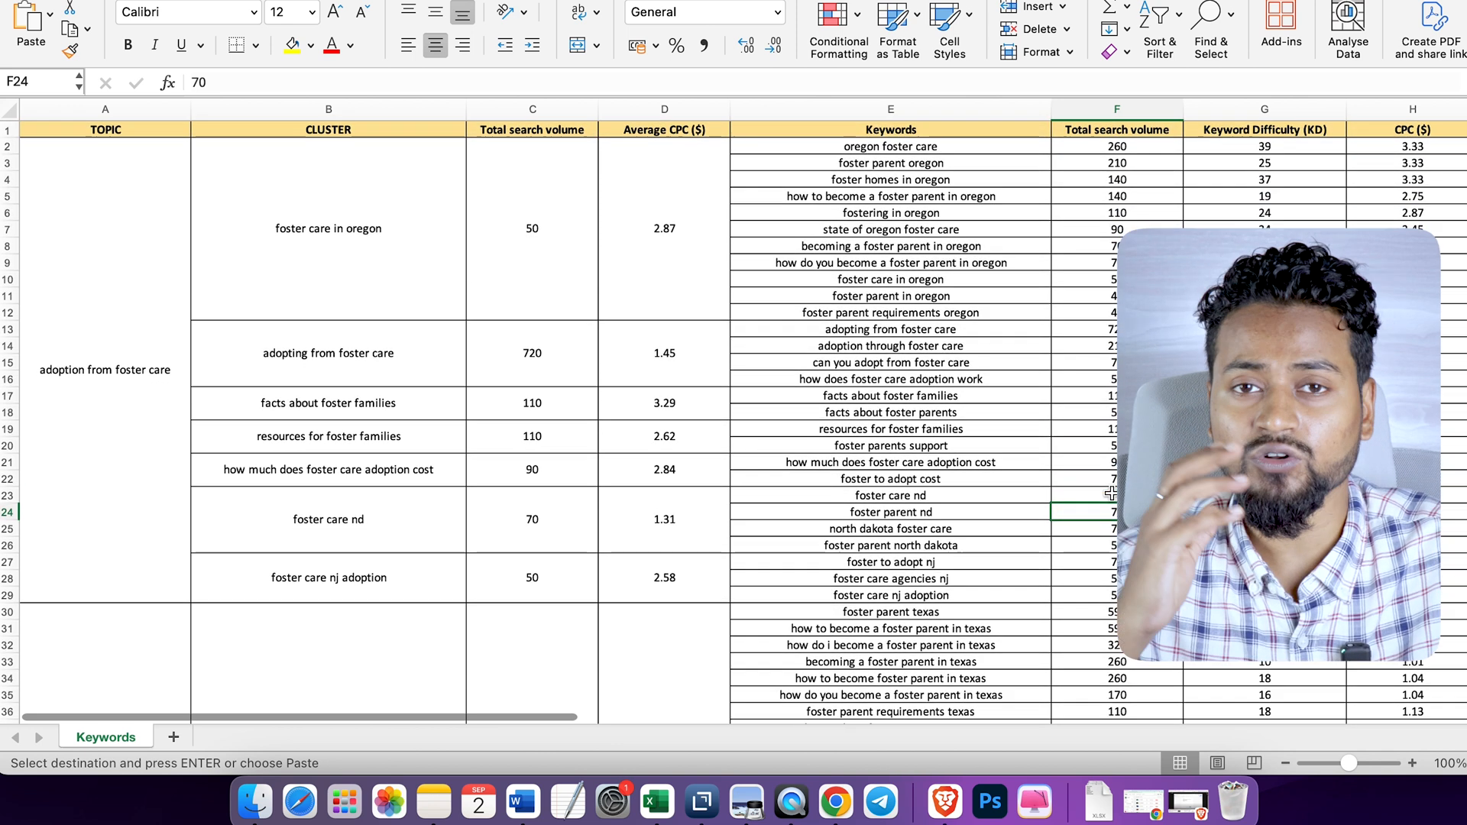
pyautogui.click(1264, 379)
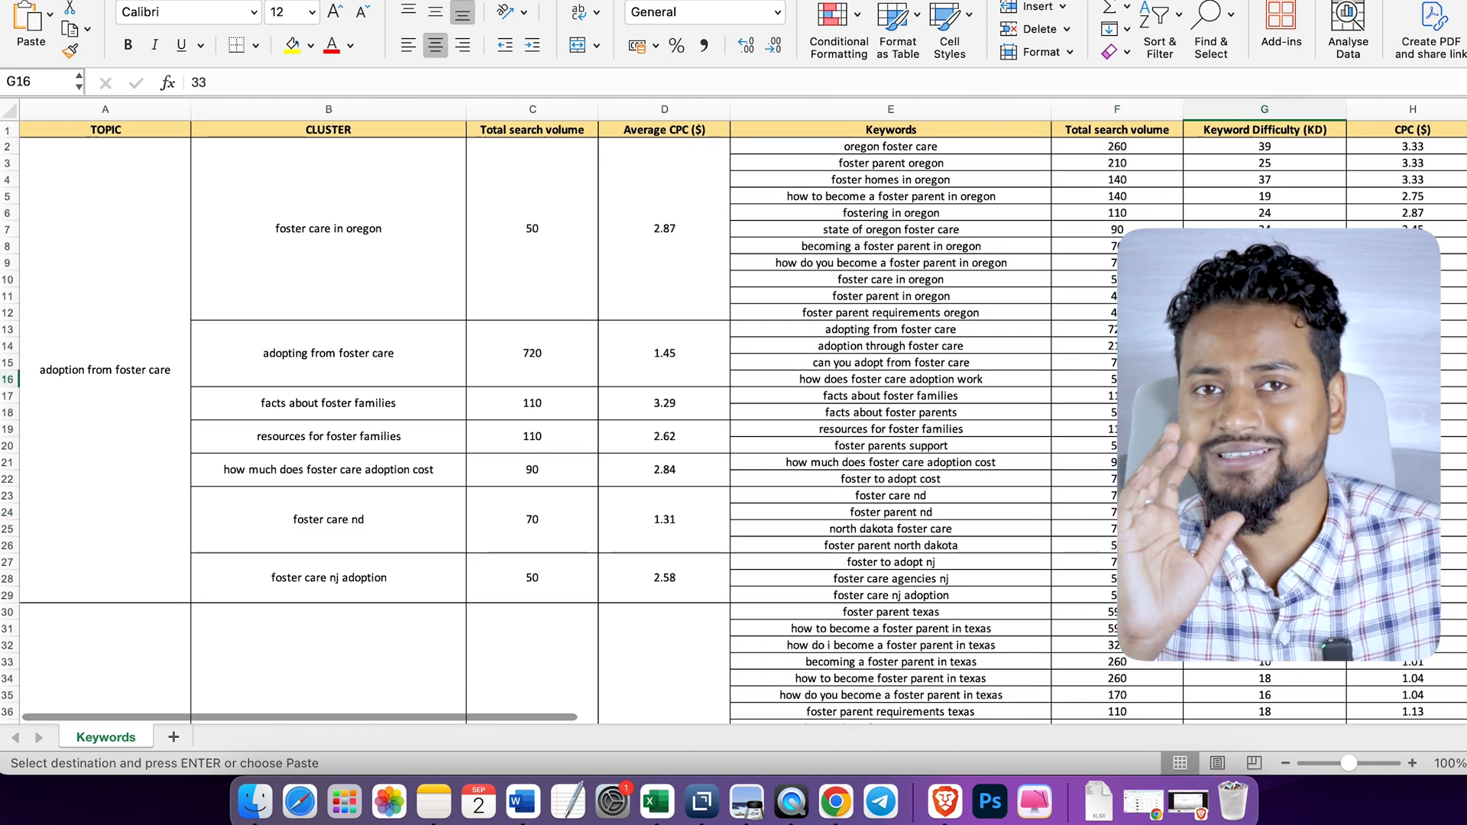